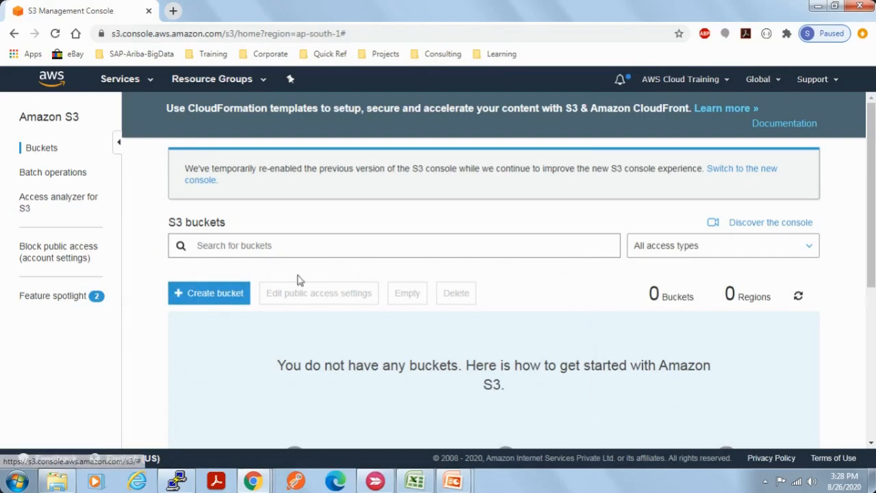
Start creating a new S3 bucket and name it aws-webinar-s3-demo
click(226, 301)
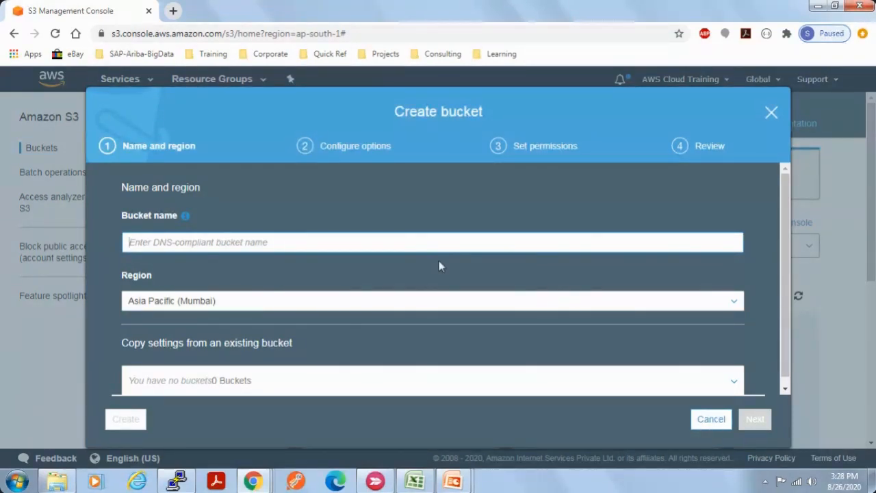
text(aws-)
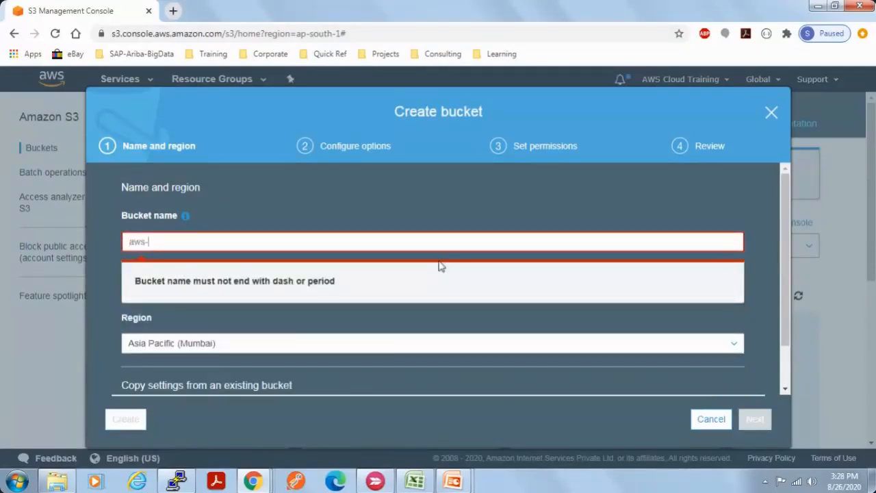
text(cloud)
key(BackSpace)
key(BackSpace)
key(BackSpace)
key(BackSpace)
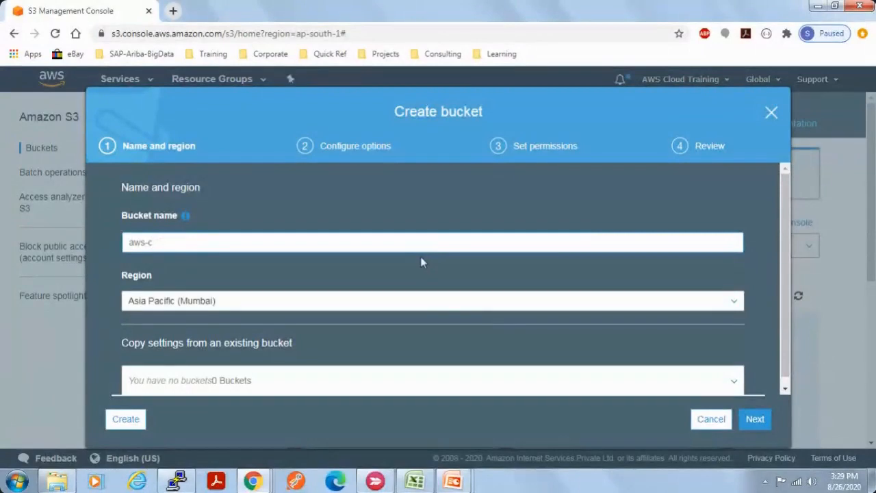
key(BackSpace)
text(webinar-s3-demo)
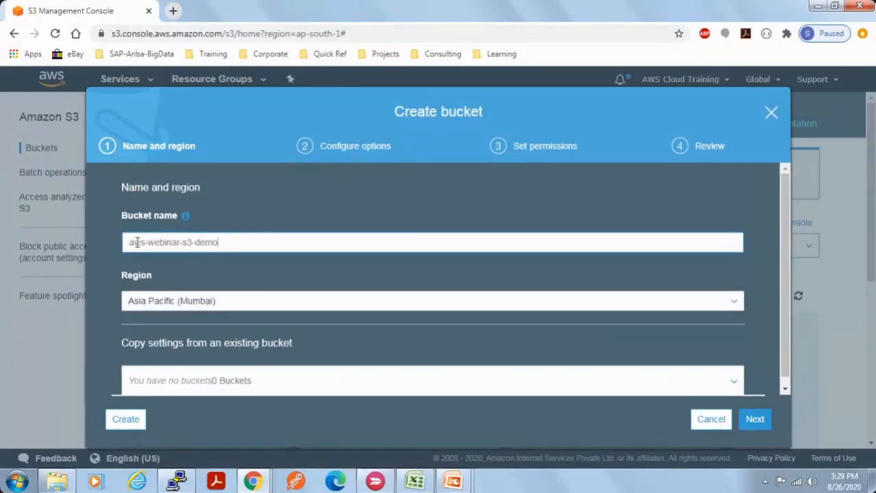
Choose the Asia Pacific (Mumbai) region for the bucket and create it with the remaining settings at their defaults
click(155, 303)
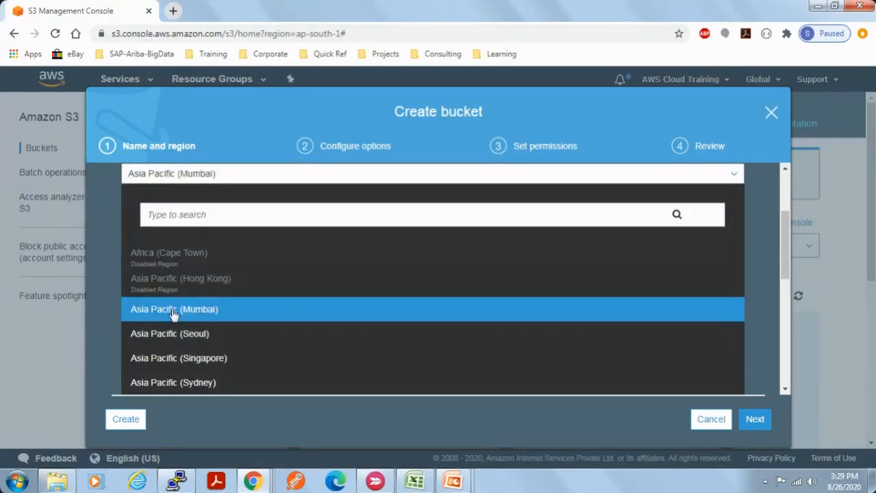
click(174, 311)
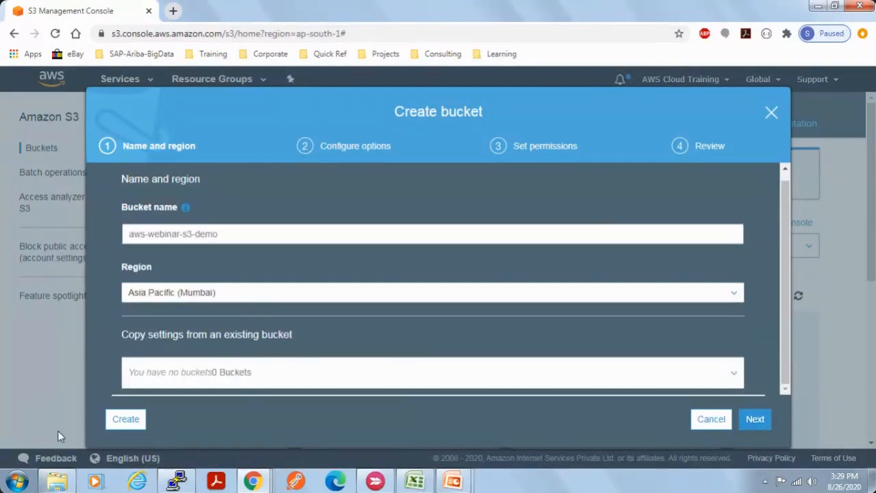
click(138, 420)
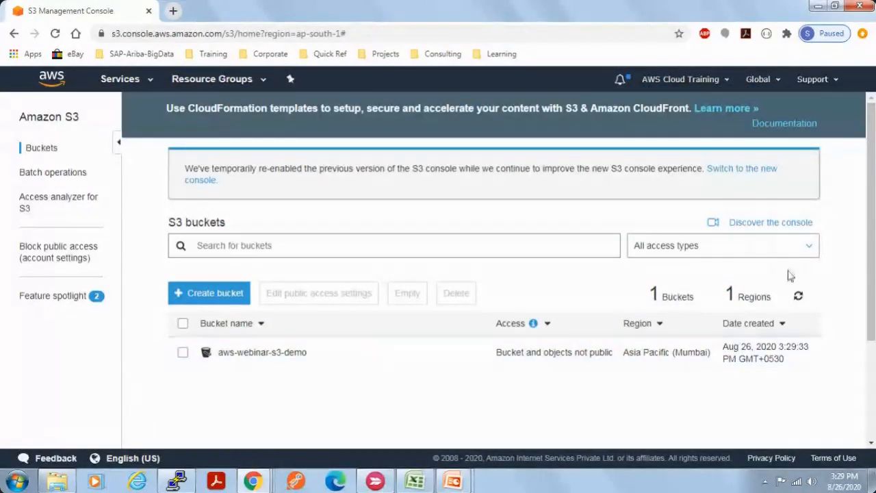
drag(647, 301, 666, 297)
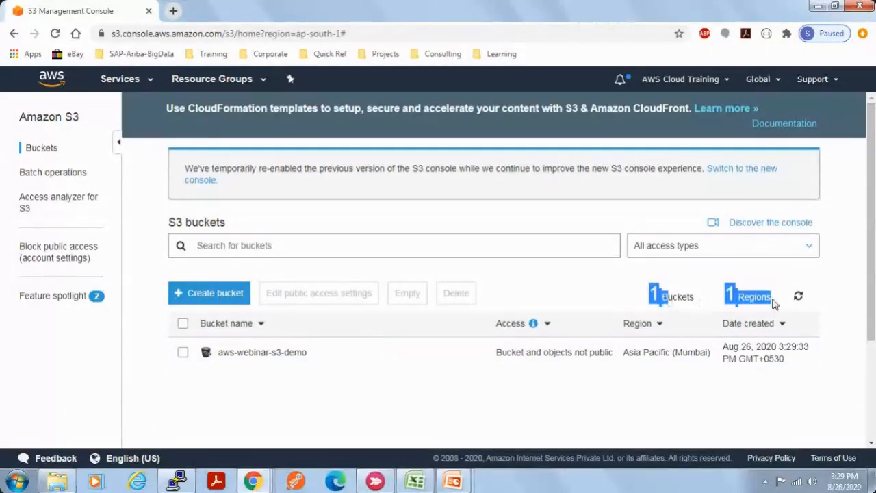
drag(774, 300, 747, 304)
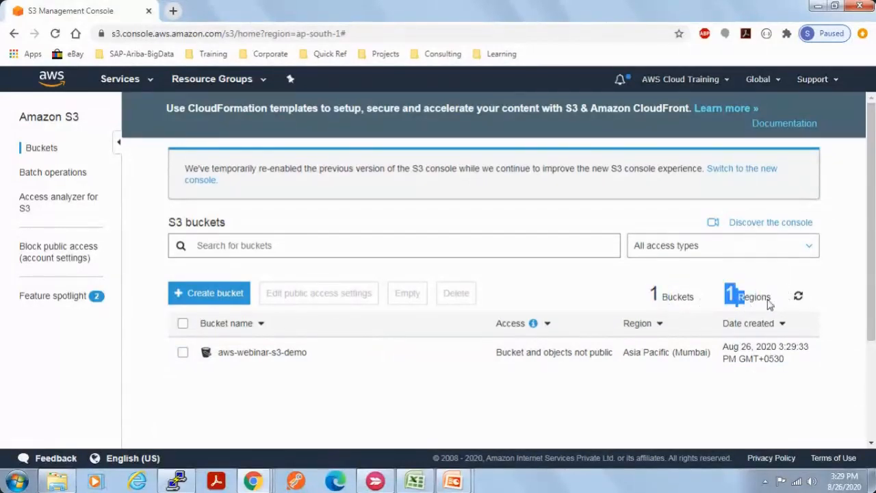
click(766, 302)
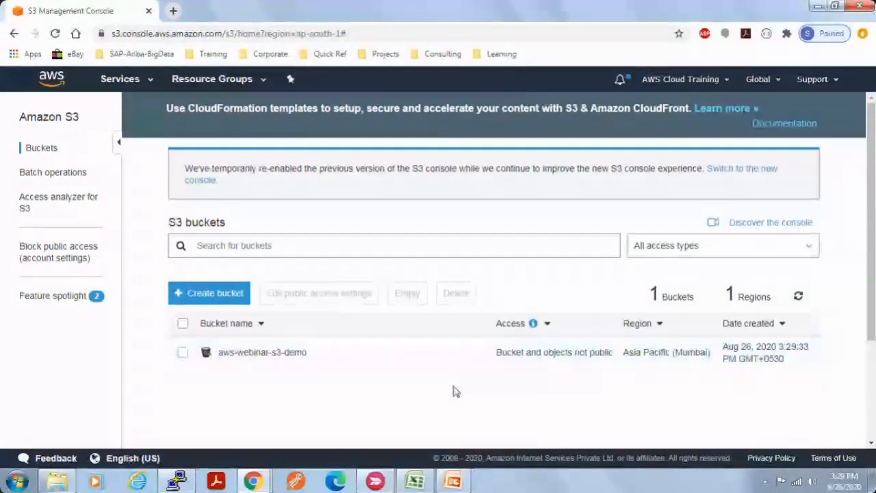
key(alt+Tab)
key(alt+Tab)
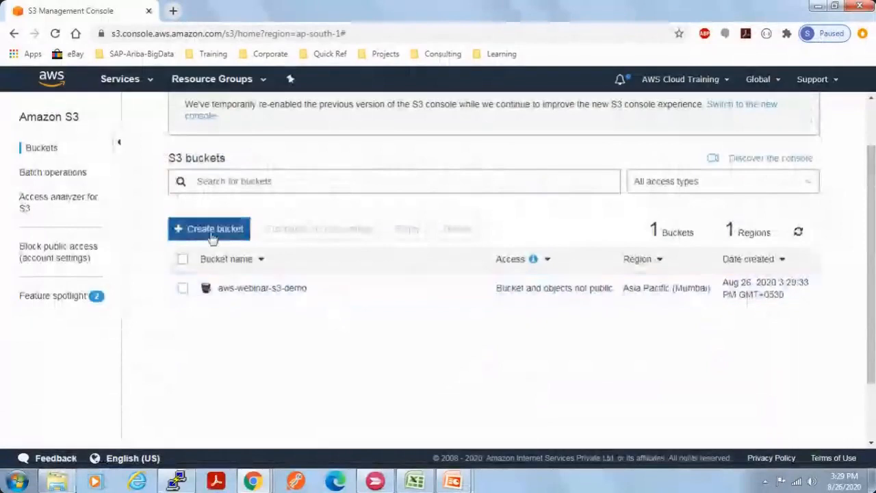
Start creating a second bucket and try to reuse the name aws-webinar-s3-demo
click(241, 231)
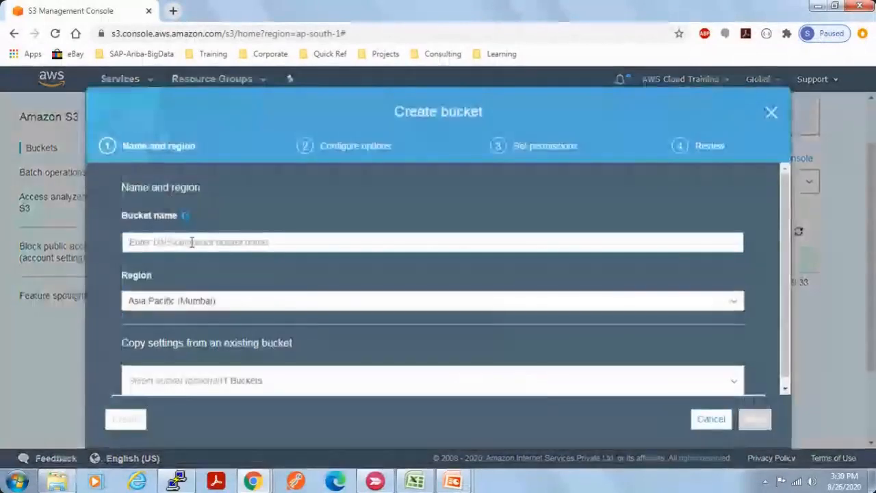
click(164, 243)
text(a)
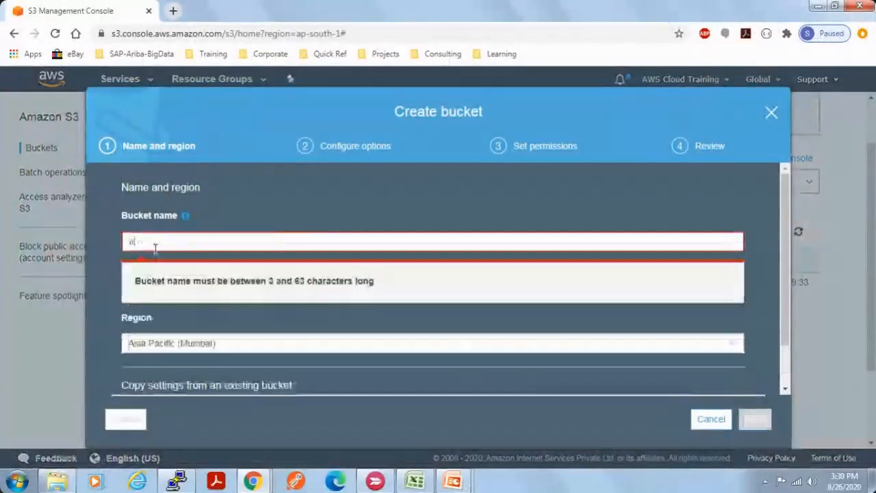
text(ws-w)
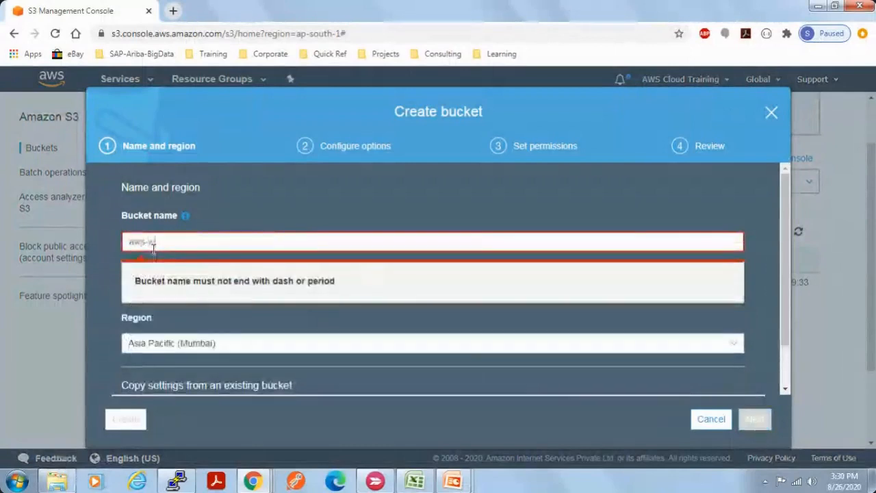
text(ebinar-s)
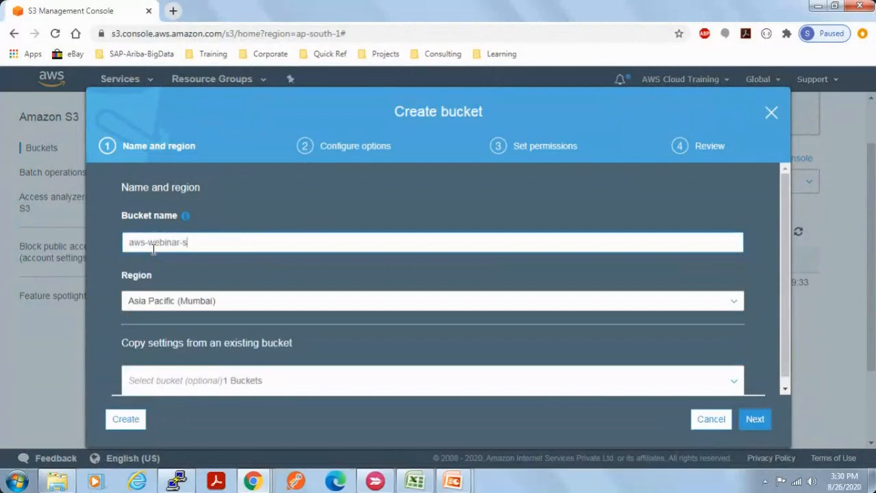
text(3-demo)
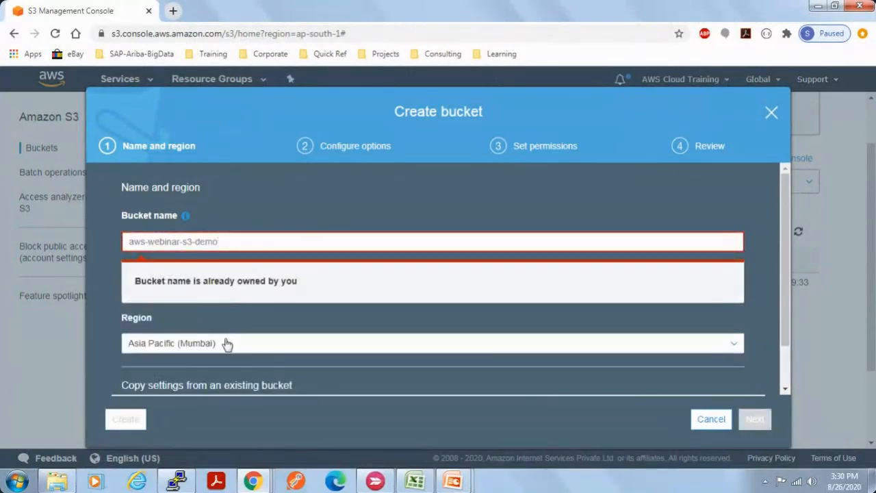
Set the second bucket's region to Asia Pacific (Singapore), change its name to aws-webinar-s3-demo1 and create it
click(225, 344)
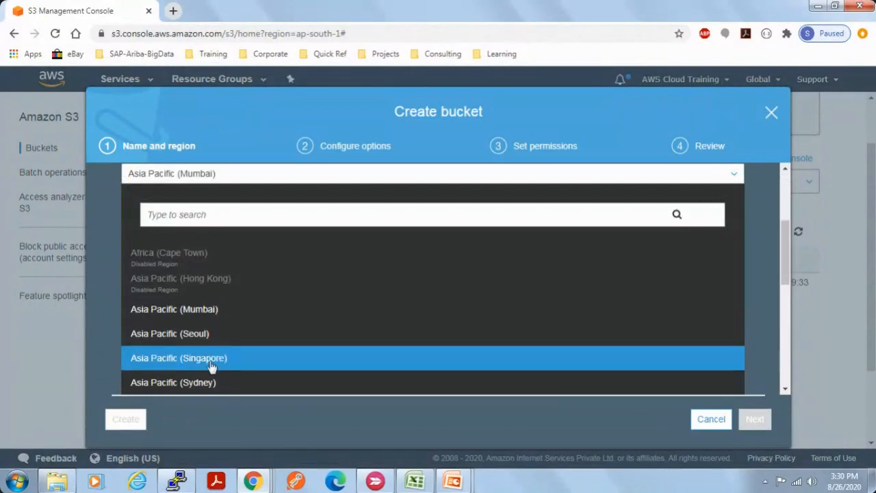
click(213, 361)
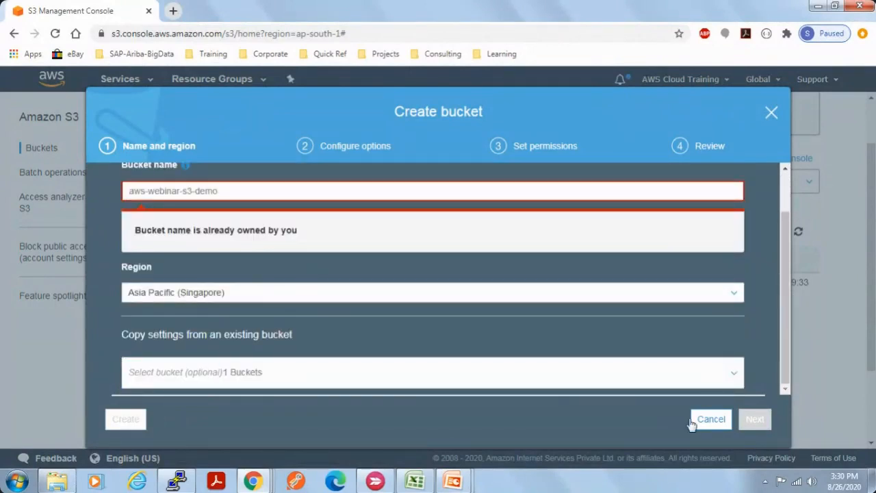
click(231, 185)
text(1)
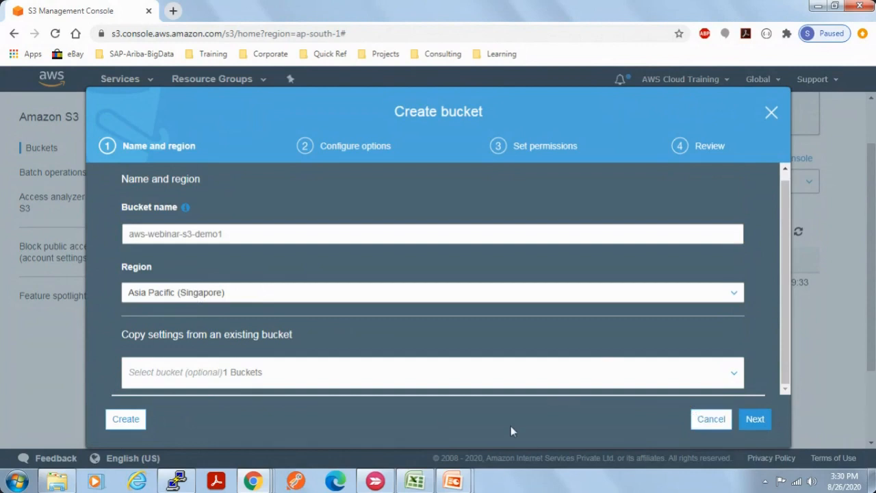
click(128, 423)
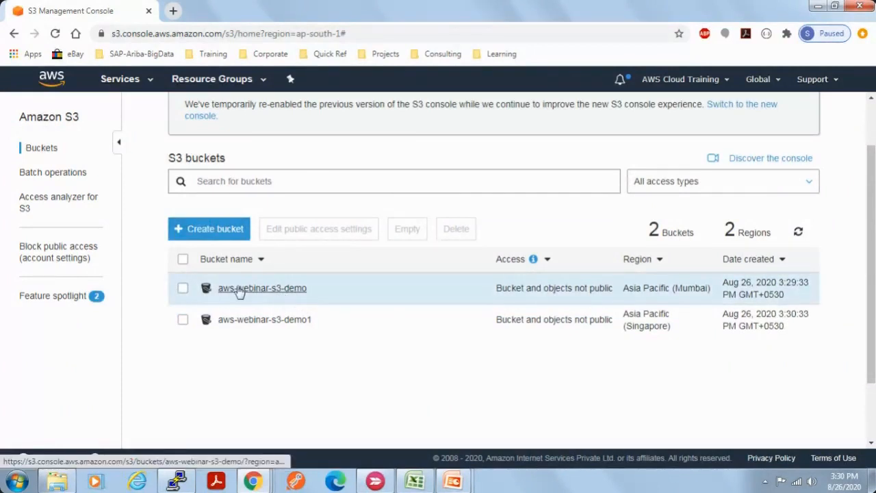
Open the aws-webinar-s3-demo bucket and look over its overview page
click(220, 230)
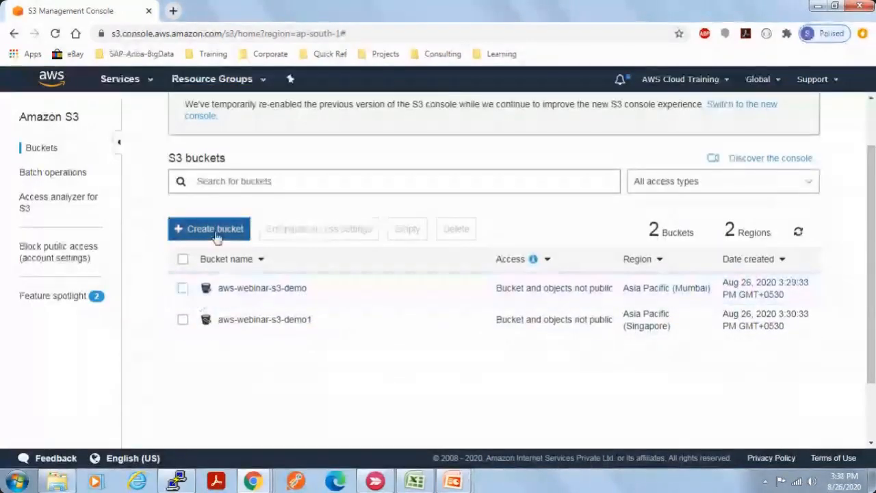
click(251, 290)
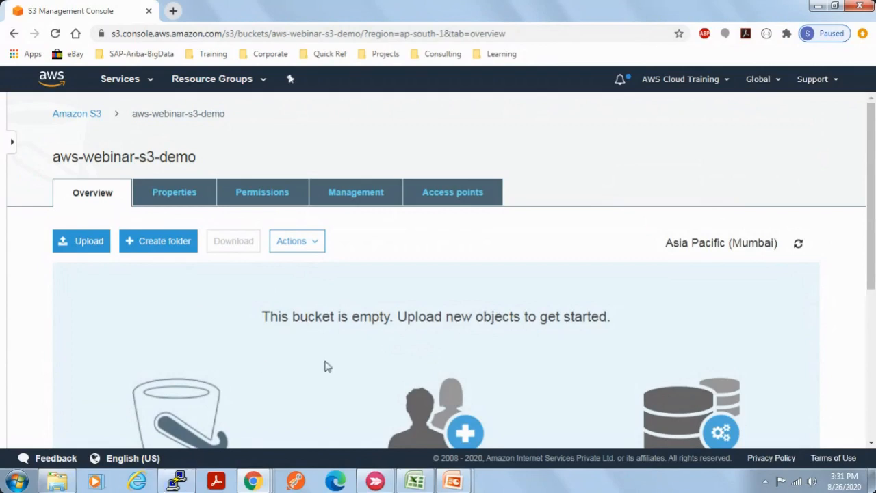
scroll(326, 367, down, 2)
scroll(327, 365, down, 1)
scroll(326, 366, up, 3)
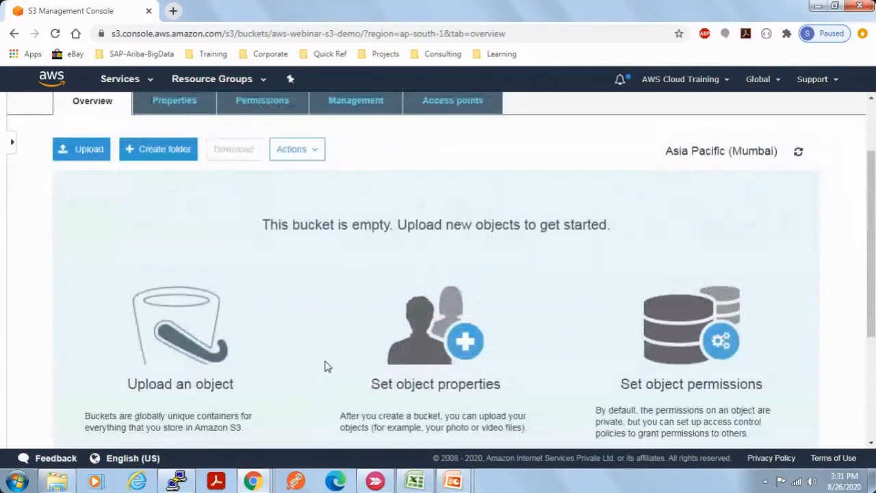
scroll(268, 364, up, 2)
Switch to Windows Explorer and select the course outline PDF in the courseOutline folder under Webinar\aws
click(58, 482)
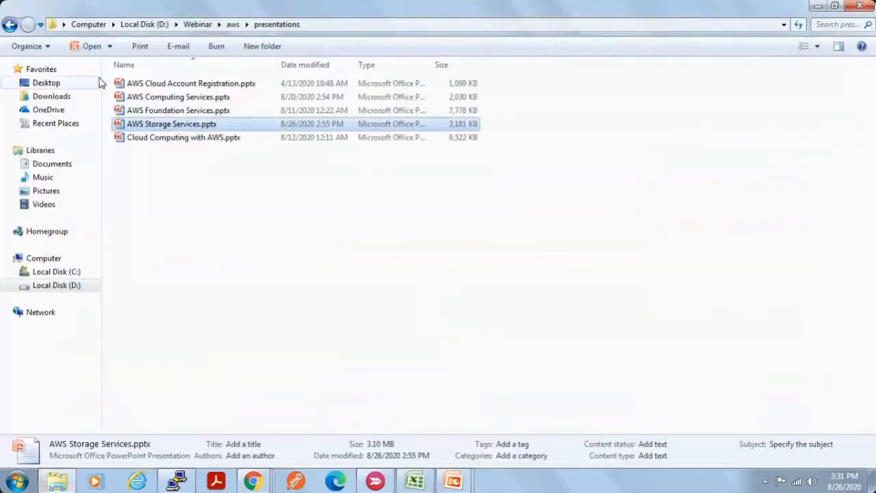
click(233, 25)
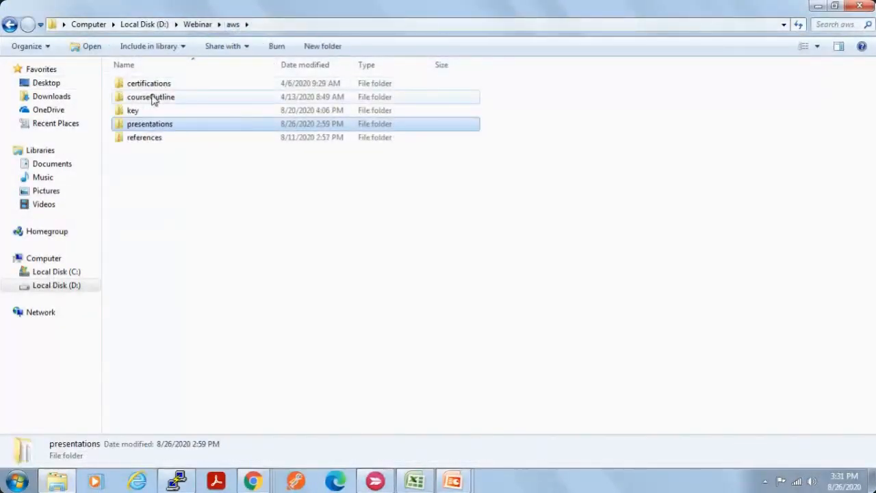
double_click(153, 97)
click(192, 83)
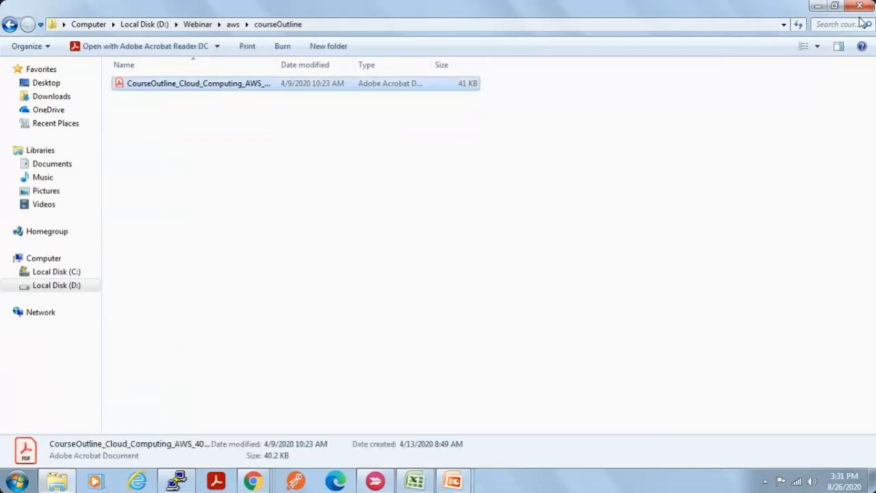
Upload CourseOutline_Cloud_Computing_AWS_40hours.pdf from the Explorer window into the aws-webinar-s3-demo bucket with default settings
click(834, 5)
drag(499, 219, 154, 329)
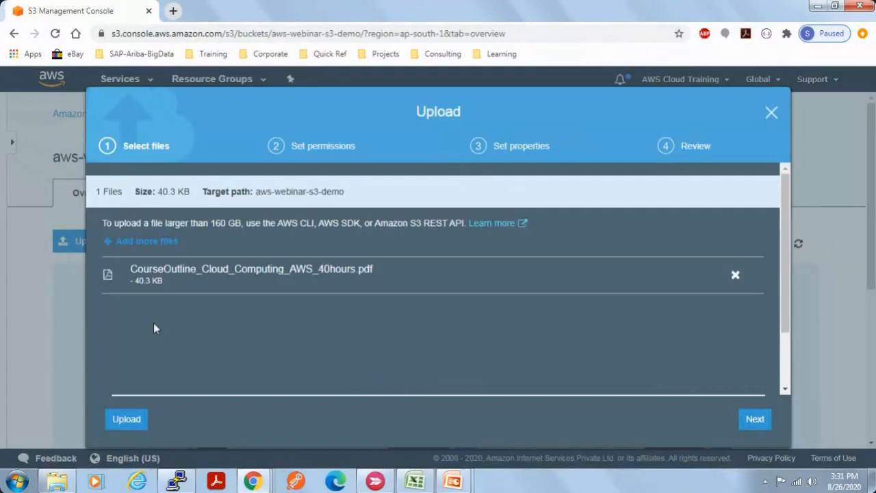
click(128, 420)
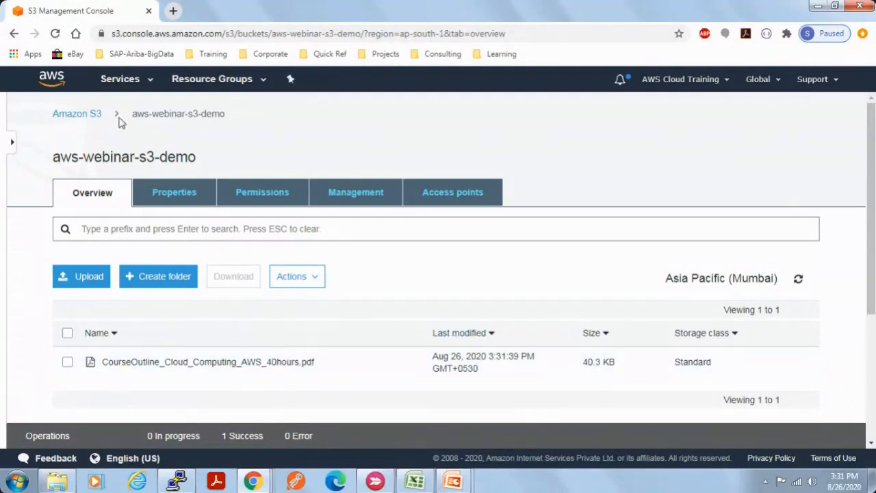
Reopen the aws-webinar-s3-demo bucket from the bucket list and review its properties before returning to its overview
click(93, 115)
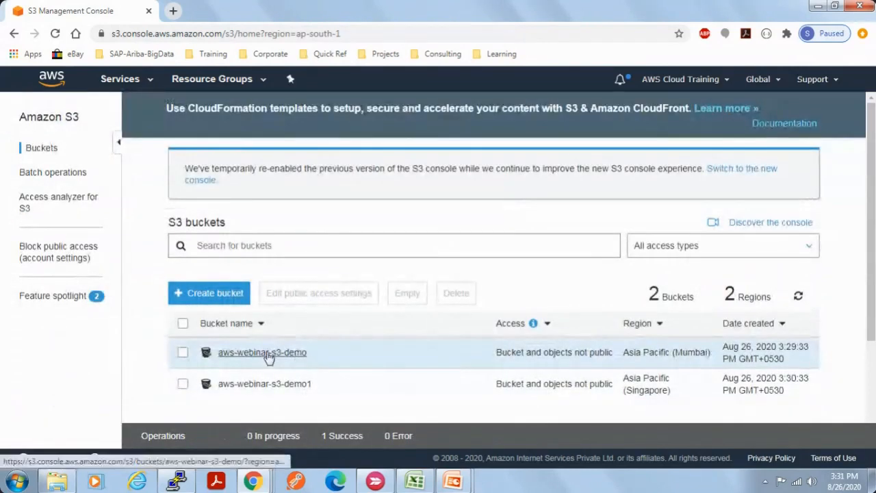
click(268, 352)
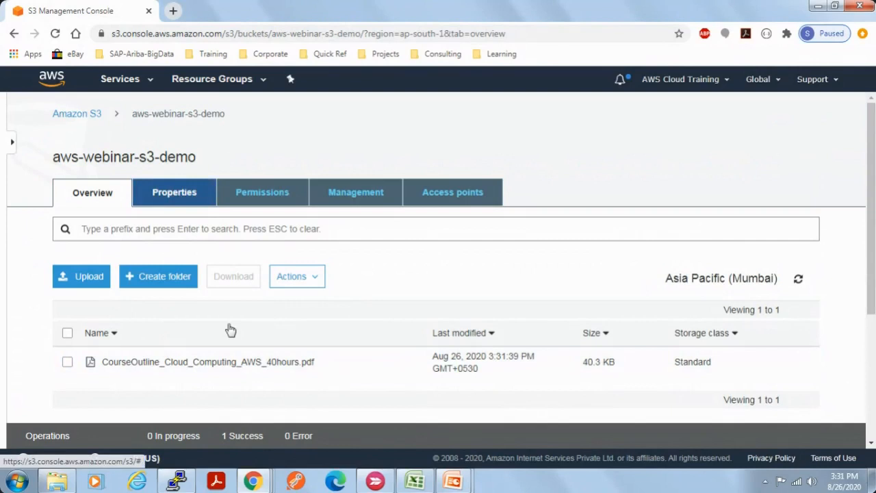
click(171, 201)
click(96, 197)
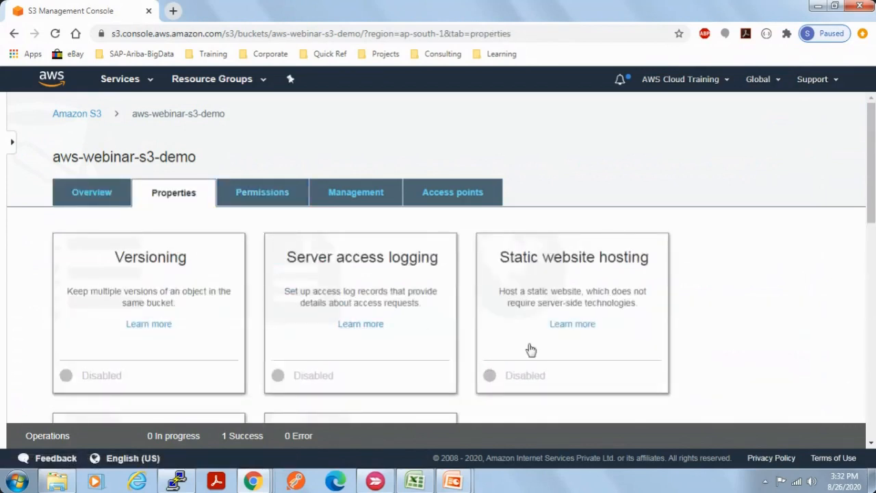
scroll(527, 348, down, 4)
scroll(527, 347, down, 1)
scroll(527, 348, up, 5)
click(95, 193)
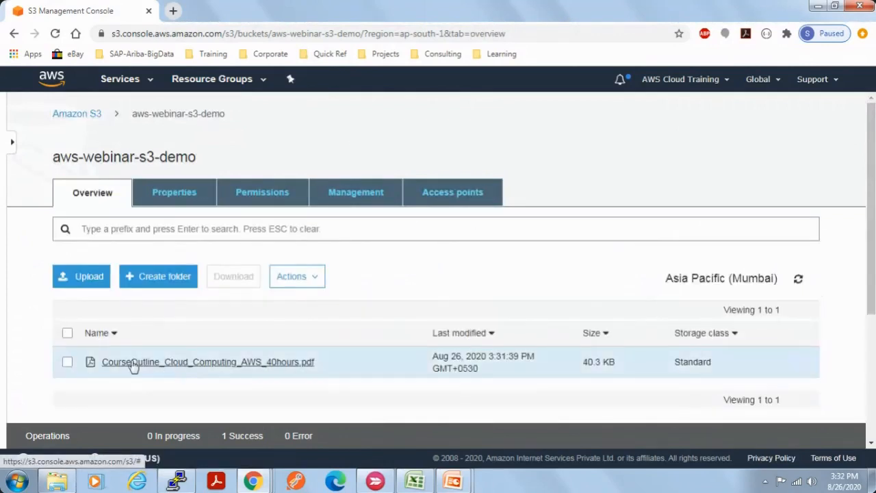
Select the uploaded course outline PDF and examine its object details and the available actions
click(67, 361)
click(293, 275)
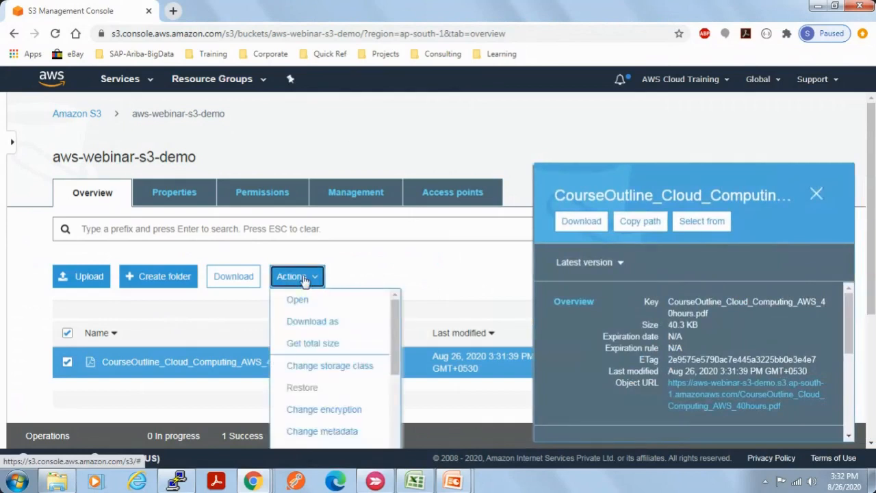
click(445, 273)
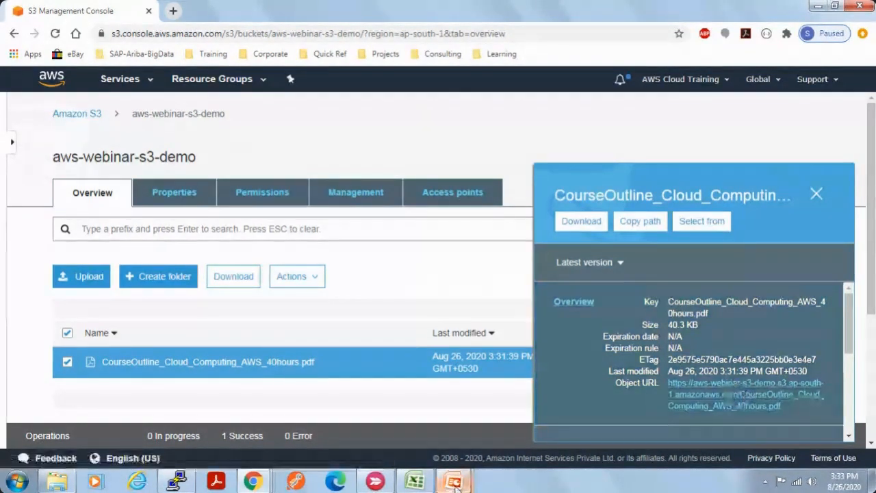
Switch to the PowerPoint slide show at the Amazon S3 Object Keys slide
mouse_move(465, 468)
click(523, 414)
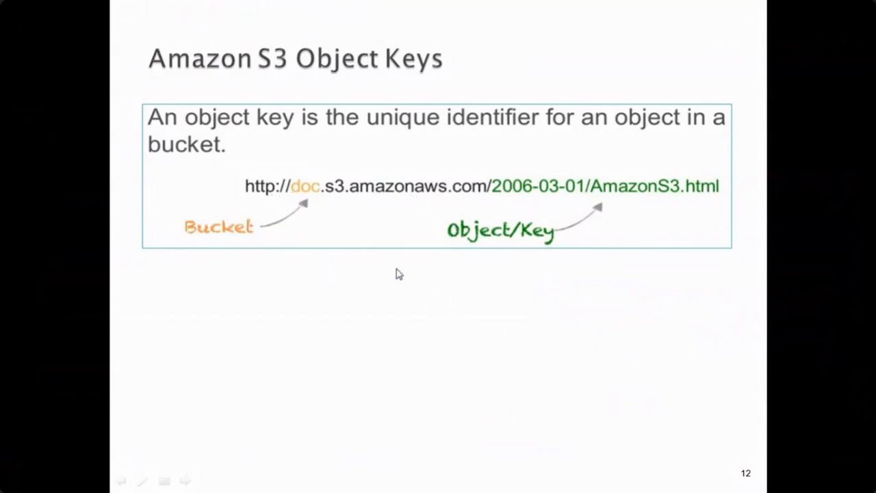
Switch back to the S3 console in Chrome and open the full details page of CourseOutline_Cloud_Computing_AWS_40hours.pdf at its Object URL
key(alt+Tab)
drag(782, 407, 674, 384)
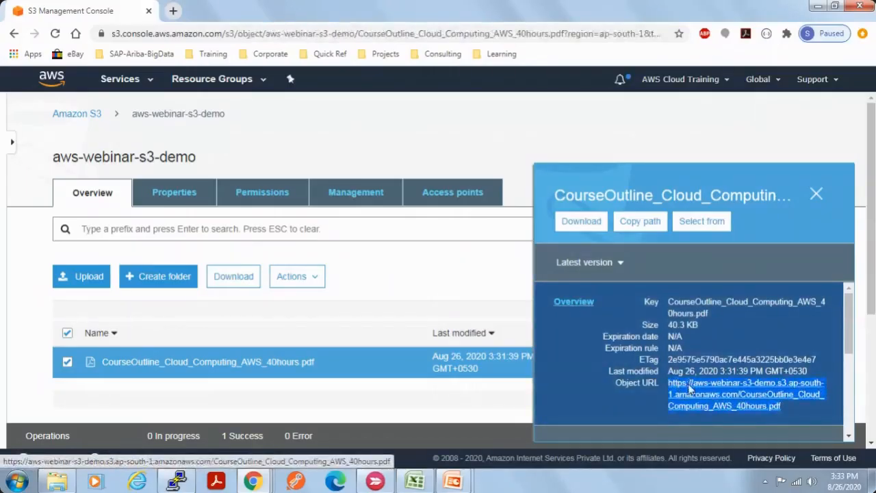
right_click(688, 385)
click(553, 298)
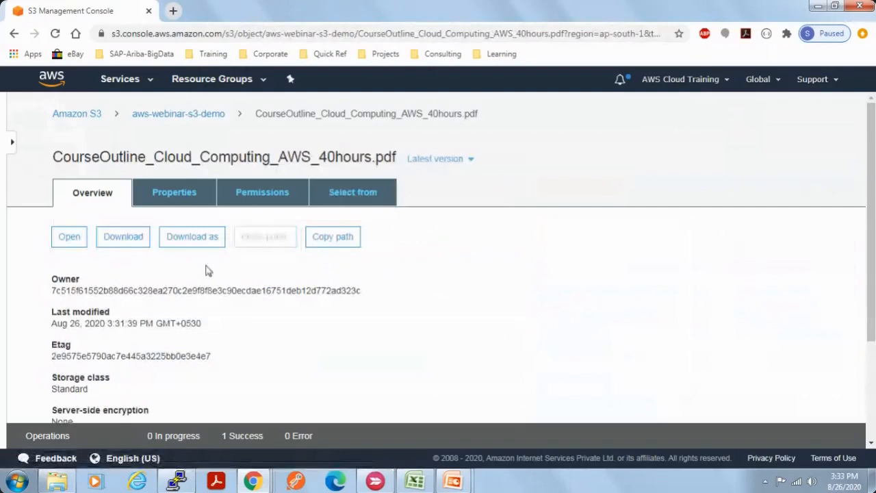
scroll(393, 316, down, 2)
scroll(393, 316, down, 1)
Try to open the course outline PDF through its Object URL and return to the object's details page
drag(513, 376, 332, 390)
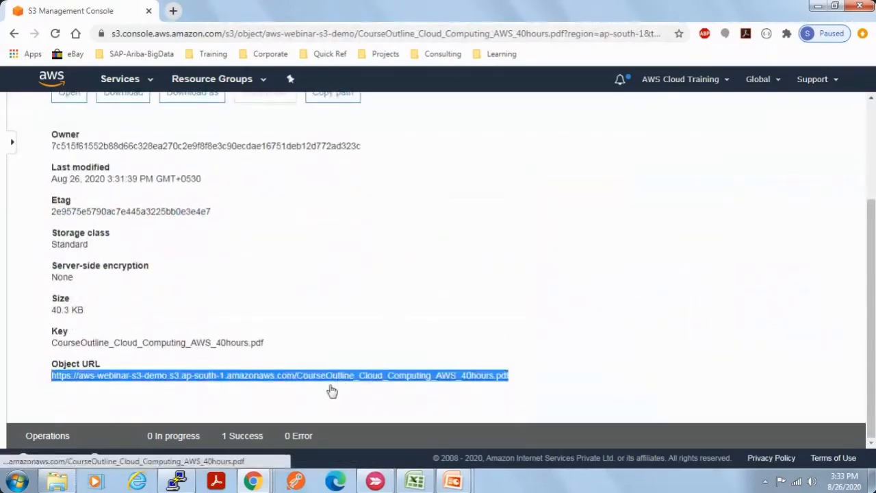
click(66, 386)
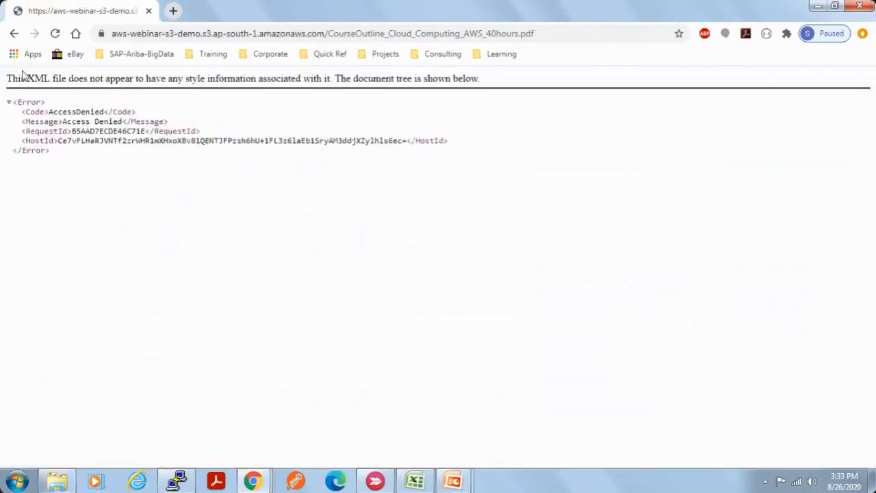
click(16, 33)
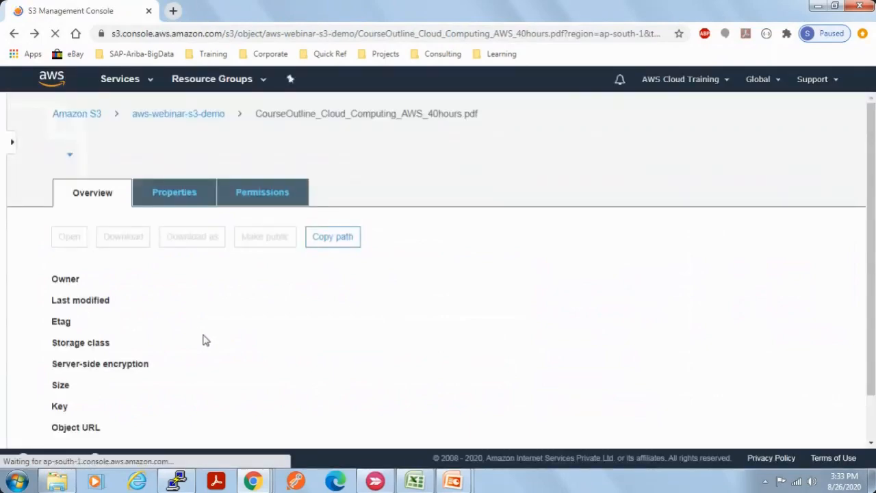
Copy the link address of the course outline PDF's Object URL
scroll(373, 361, down, 3)
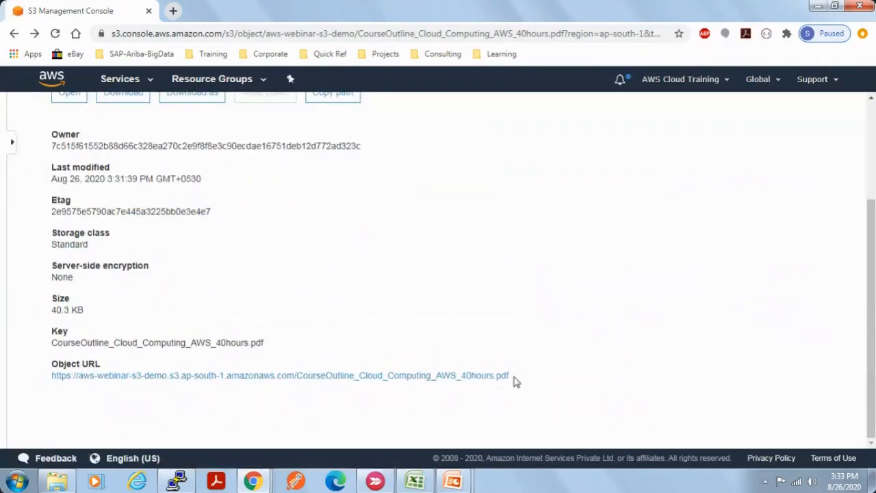
right_click(485, 378)
click(531, 345)
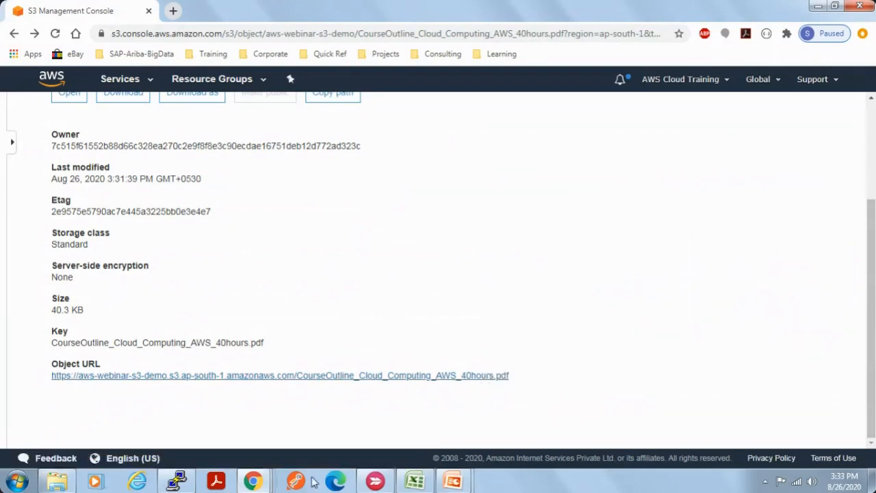
Open Notepad, paste the copied object URL into the blank document and maximize the window
key(super)
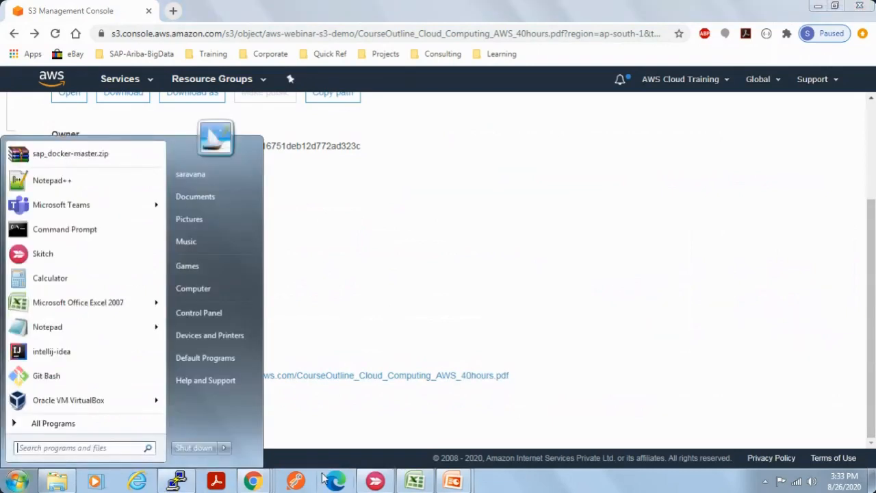
text(notepad)
key(Down)
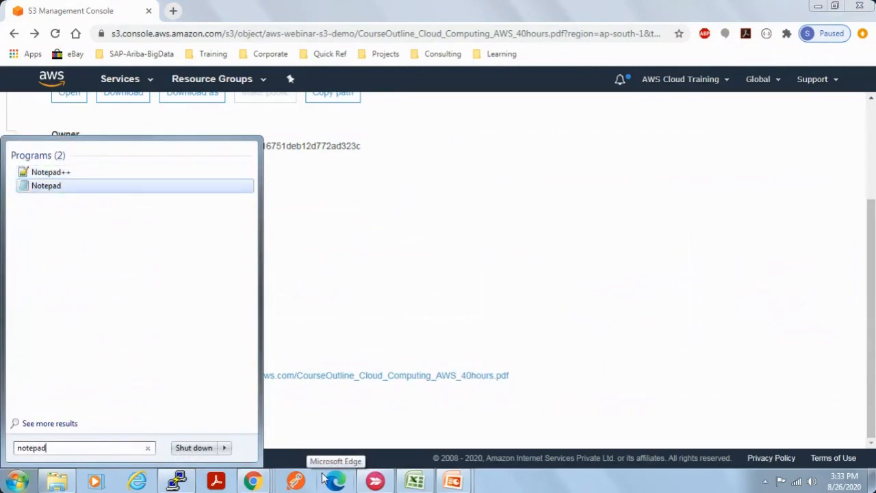
key(Return)
key(ctrl+v)
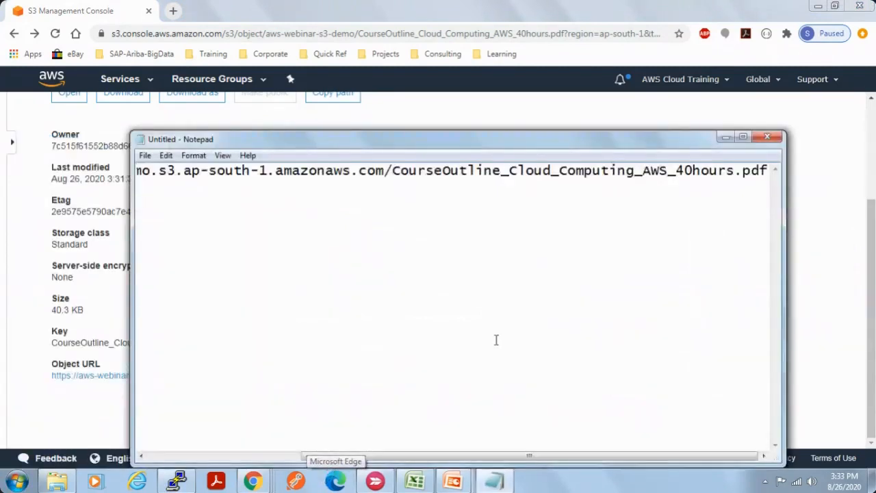
click(743, 137)
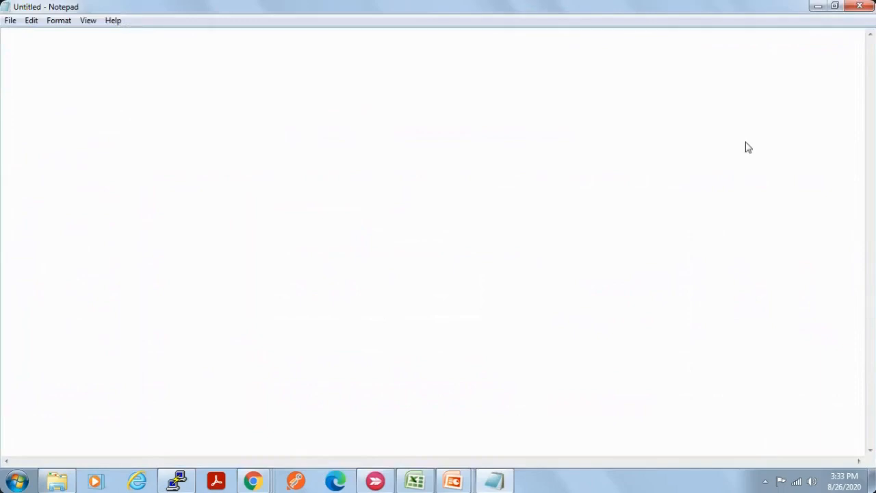
Highlight the parts of the pasted URL in turn: bucket name, s3, region ap-south-1, full host name and object key
drag(68, 36, 228, 37)
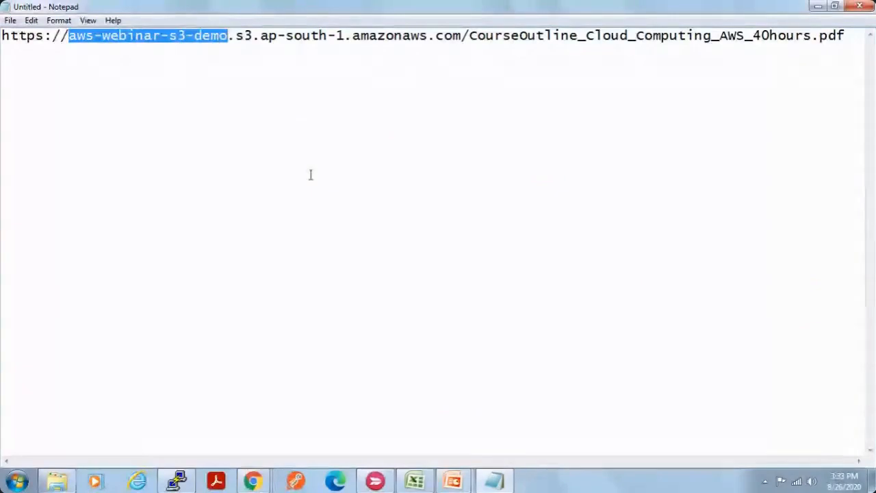
drag(236, 36, 253, 35)
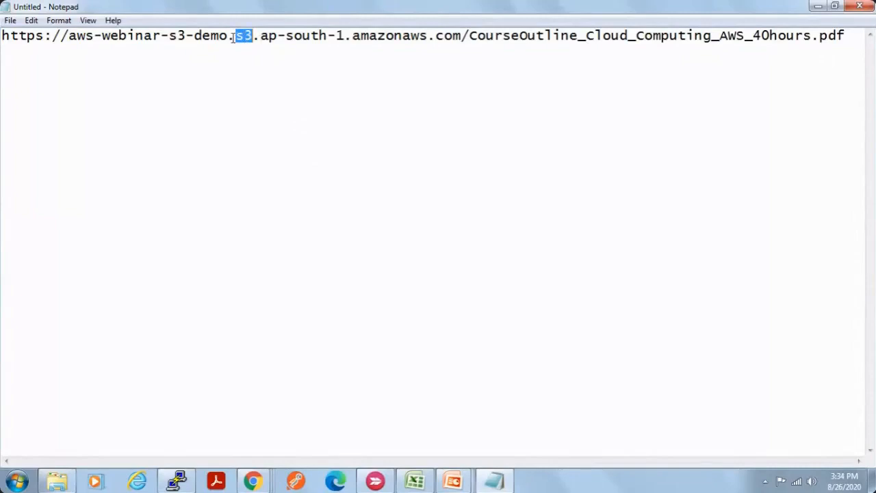
drag(260, 36, 344, 36)
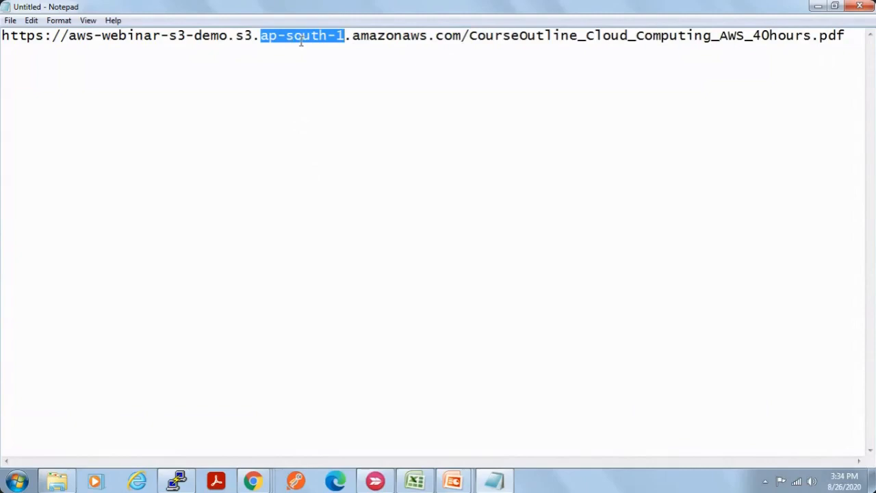
drag(352, 36, 69, 37)
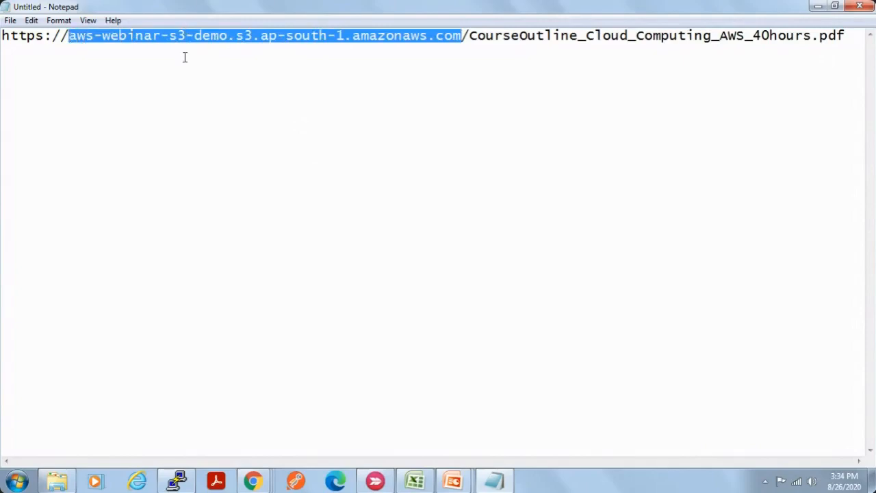
click(124, 42)
drag(70, 36, 343, 36)
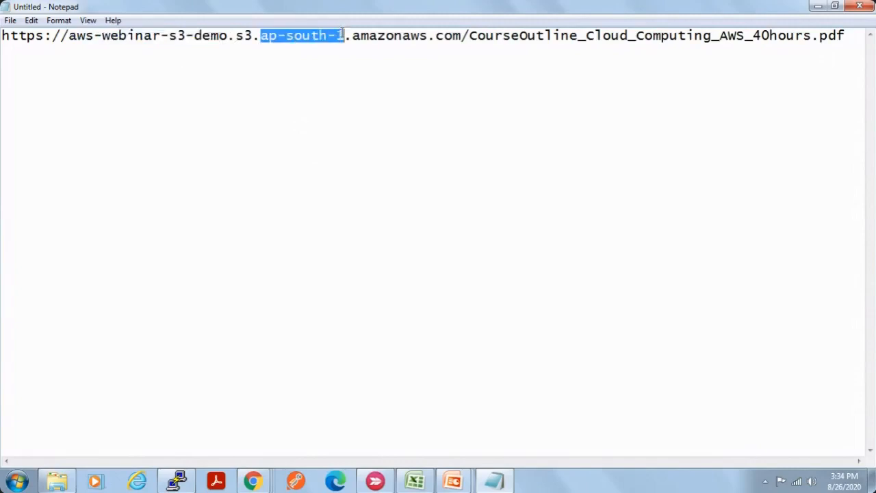
drag(469, 35, 845, 35)
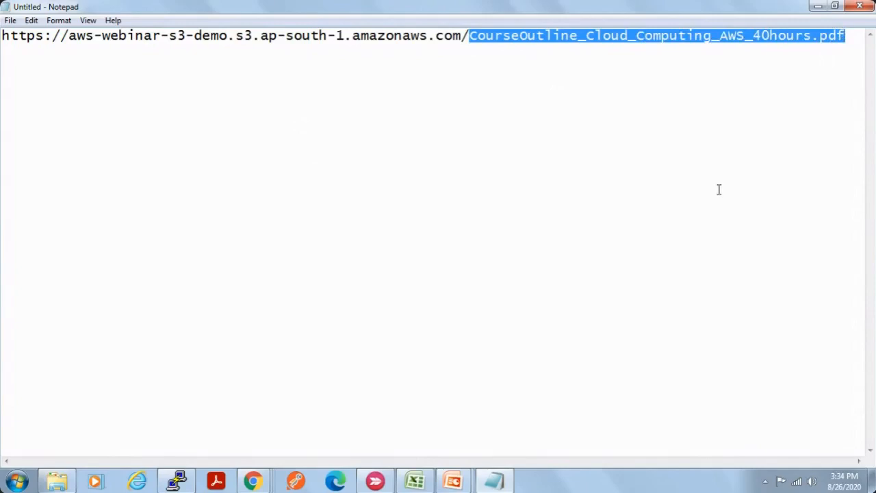
Duplicate the URL on a second line, insert training/ before the file name and highlight the resulting object key
click(848, 42)
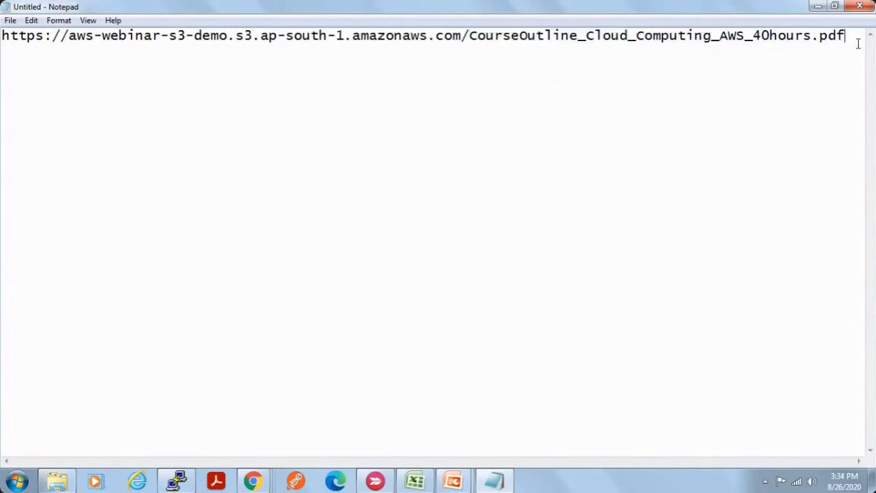
key(ctrl+a)
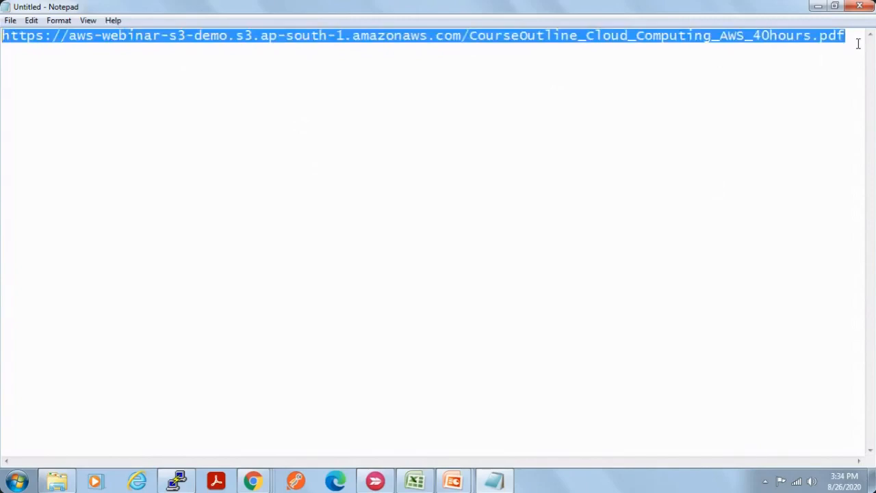
click(859, 48)
key(ctrl+v)
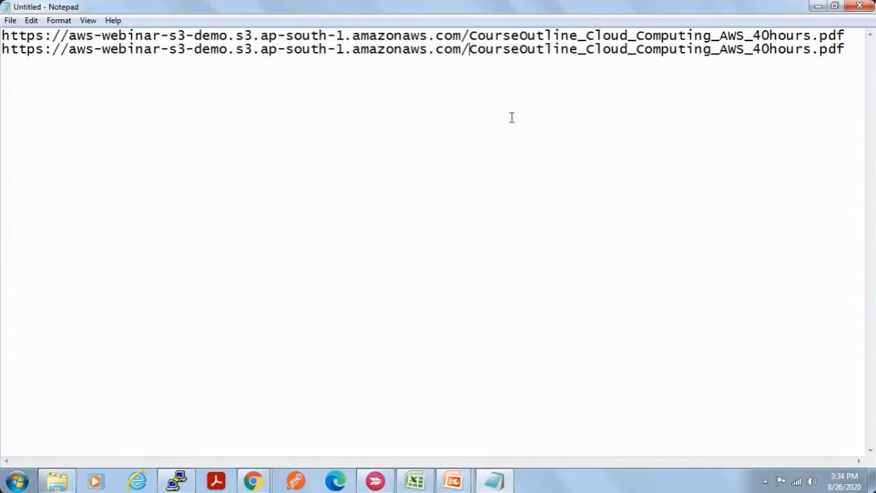
text(training/)
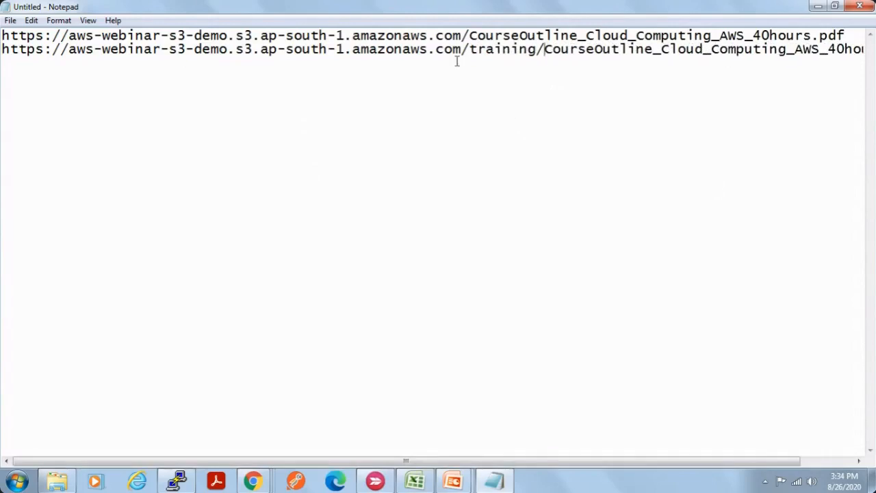
drag(470, 49, 870, 56)
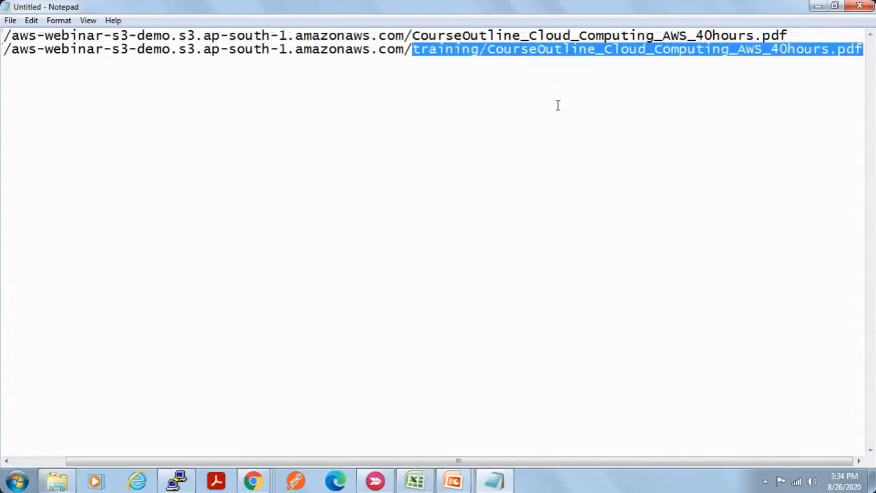
Return to the aws-webinar-s3-demo bucket in the S3 console and create a folder named training with encryption None (Use bucket settings)
key(alt+Tab)
scroll(376, 291, up, 3)
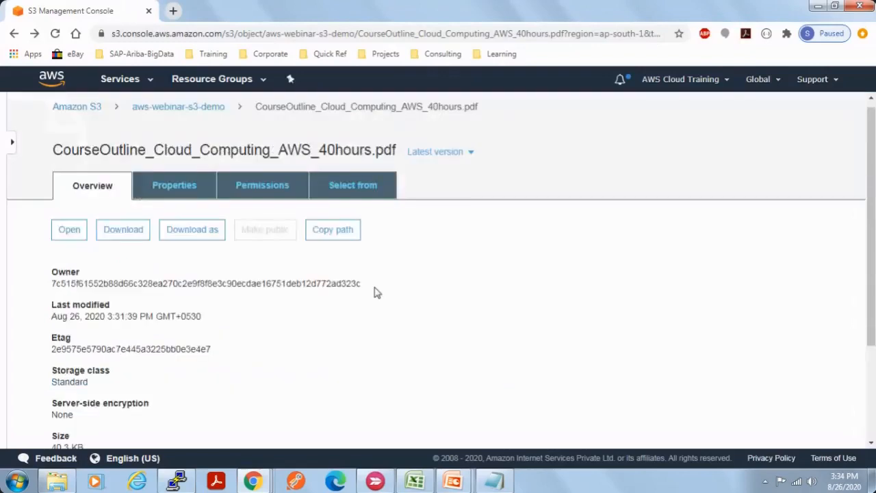
click(198, 114)
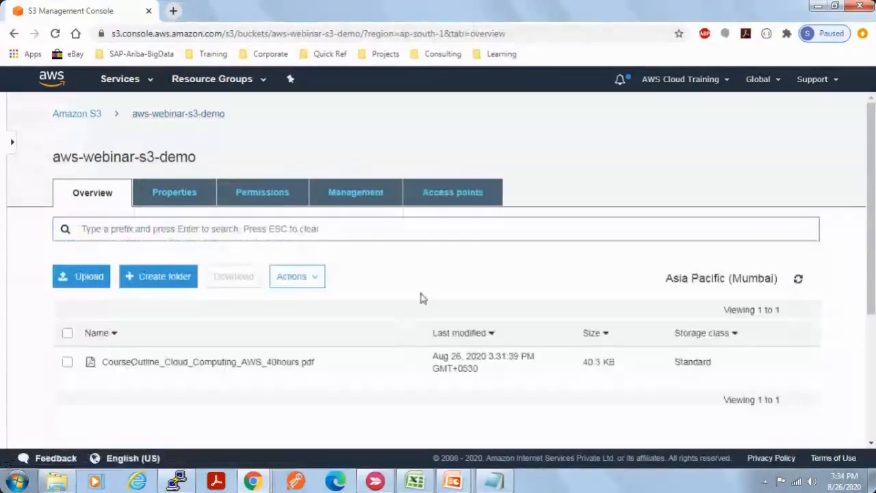
click(176, 276)
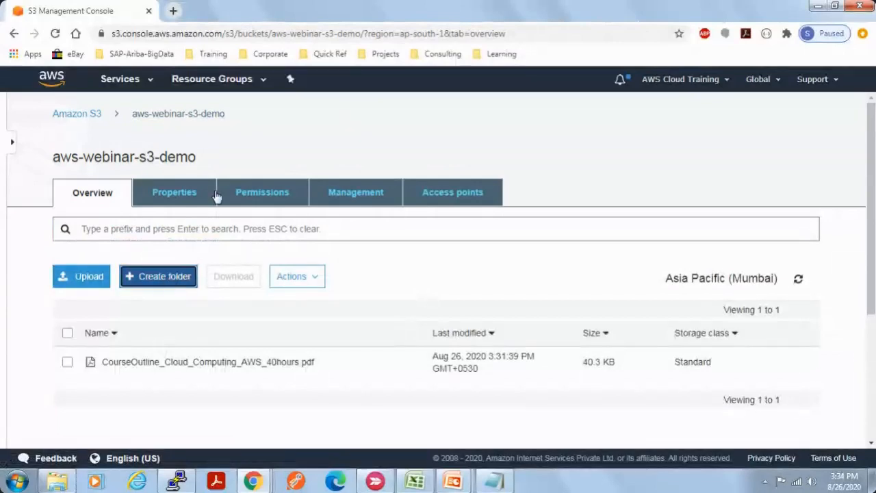
scroll(405, 412, down, 2)
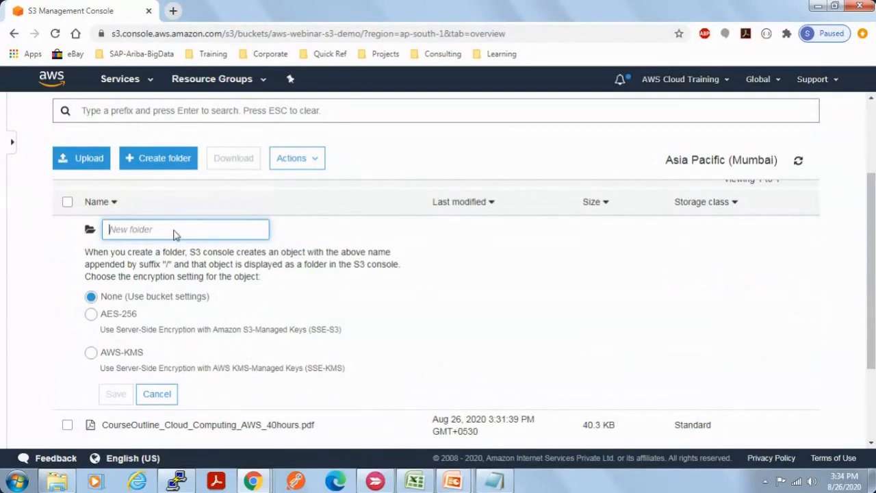
text(training)
click(115, 393)
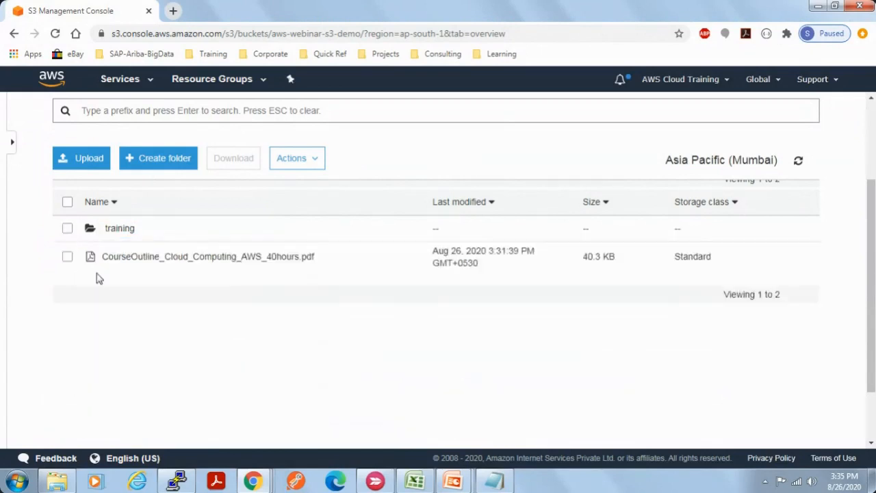
Upload CourseOutline_Cloud_Computing_AWS_40hours.pdf from the Explorer window into the training folder with default settings
click(68, 257)
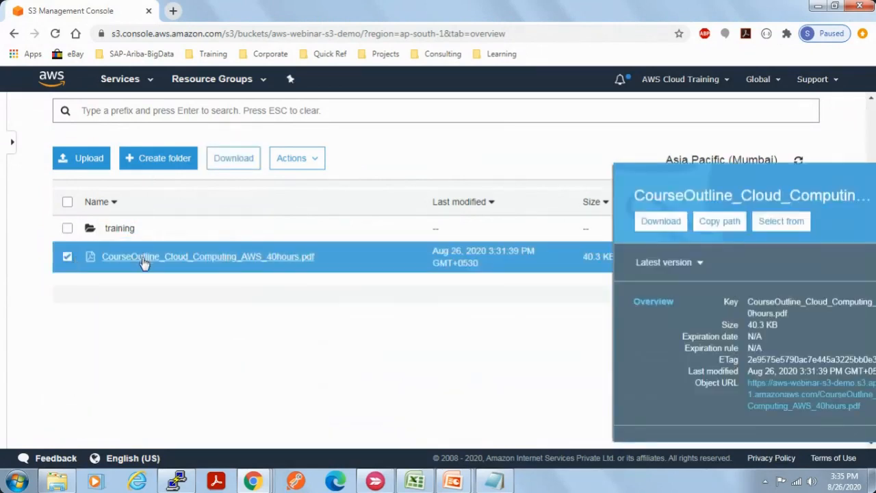
click(815, 198)
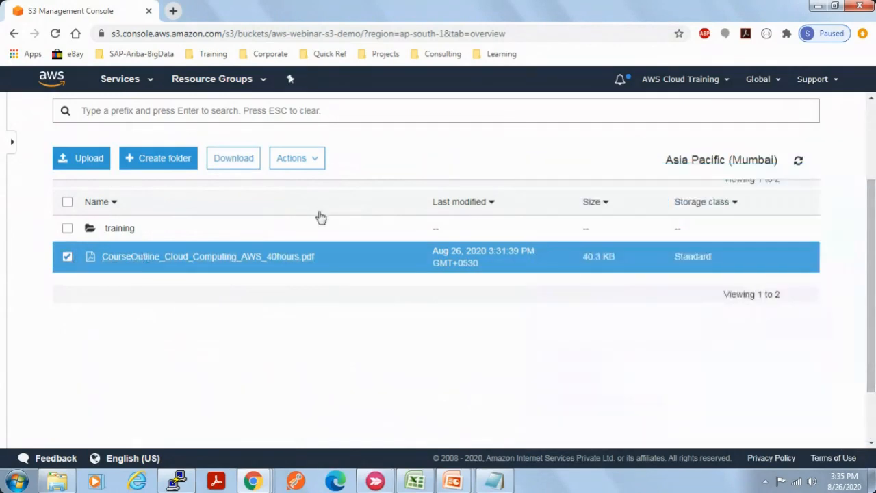
click(118, 229)
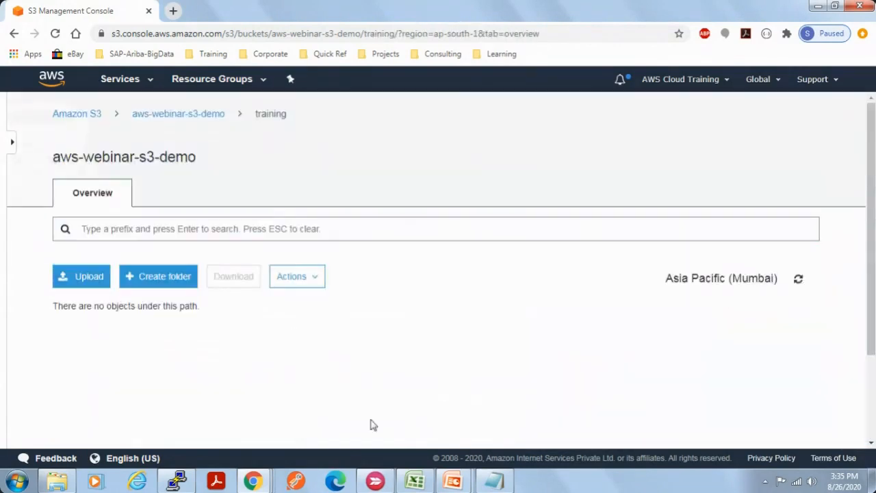
click(60, 485)
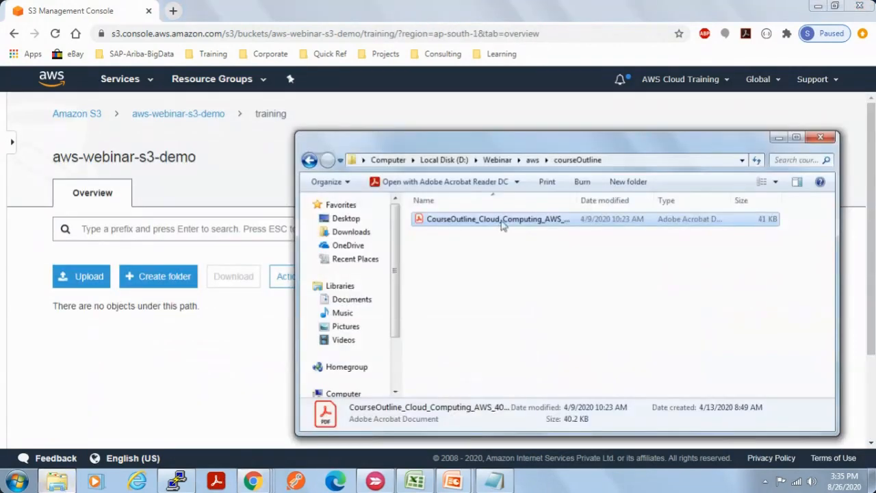
drag(518, 225, 180, 373)
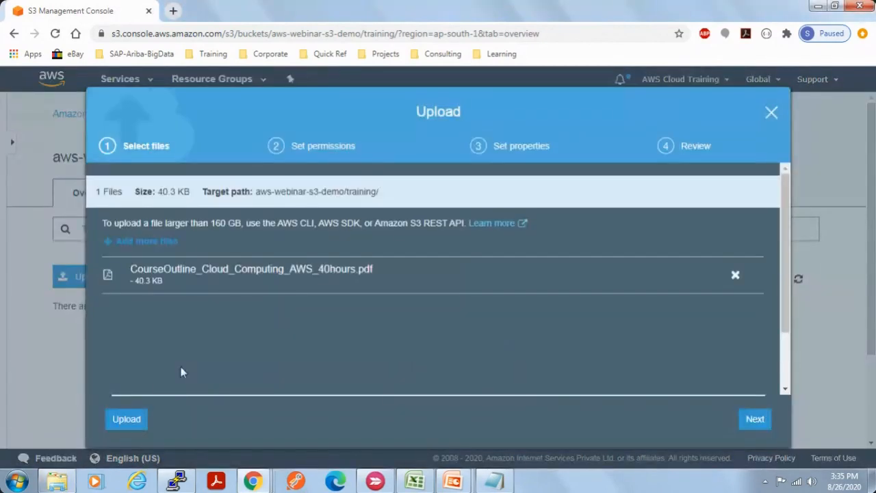
click(125, 417)
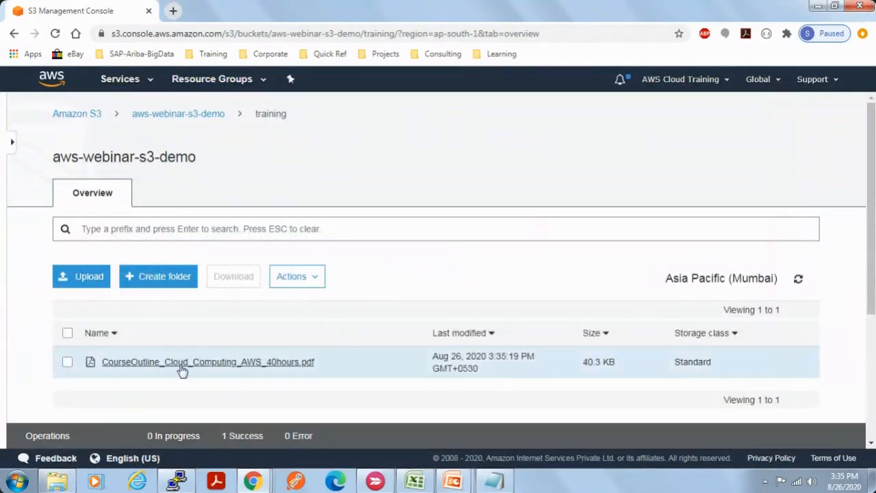
Open the course outline PDF in the training folder and examine its Key and Object URL
click(181, 367)
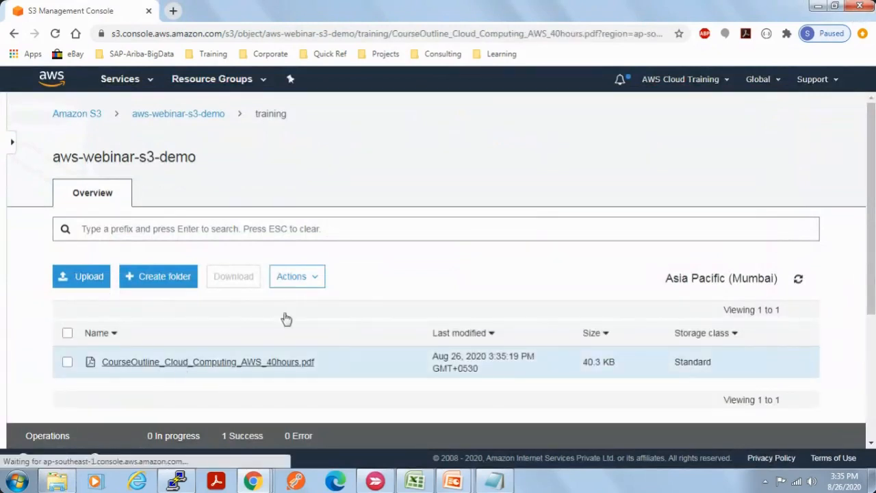
scroll(421, 306, down, 2)
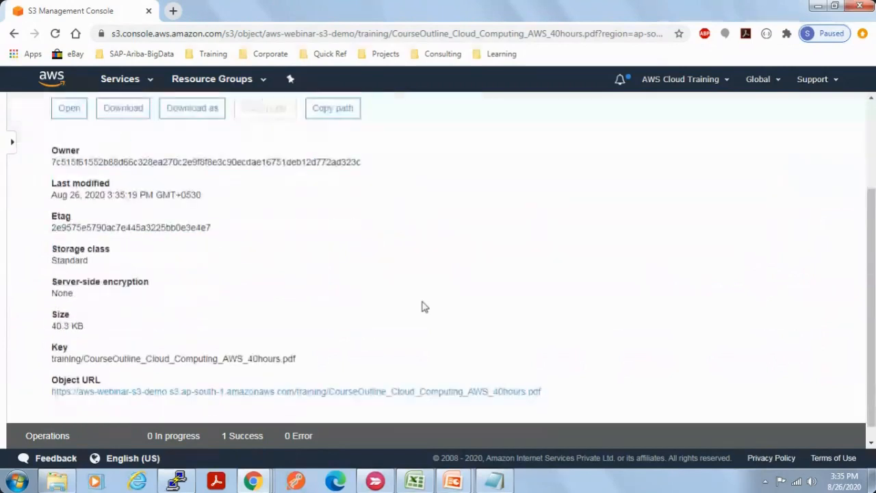
Highlight the file portion of the course outline PDF's Object URL to compare it with the Key
scroll(274, 342, down, 1)
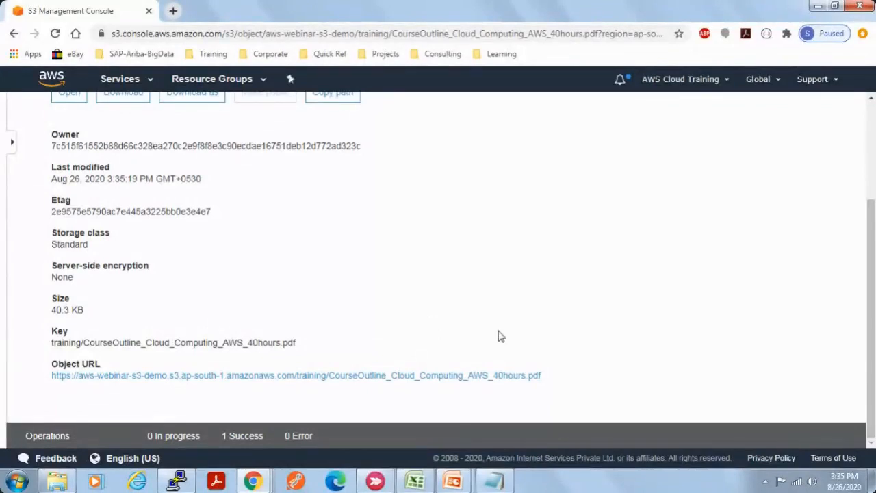
scroll(498, 335, up, 1)
scroll(498, 335, down, 1)
drag(541, 376, 320, 375)
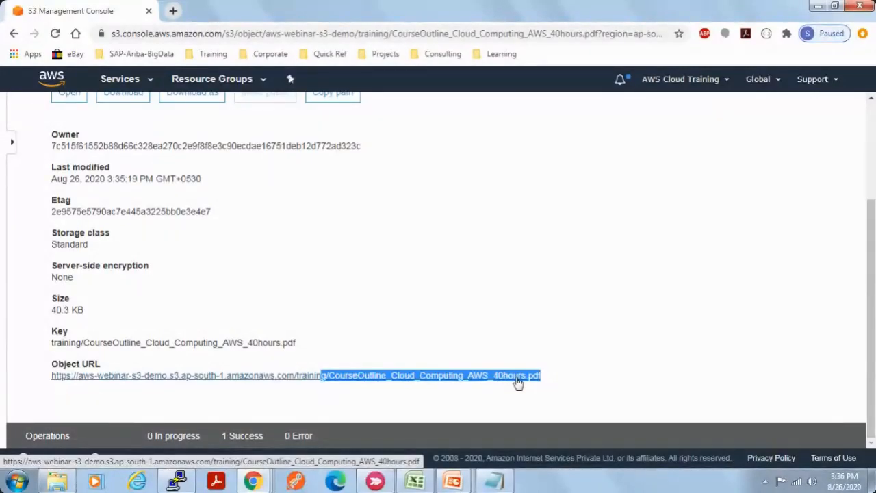
click(490, 310)
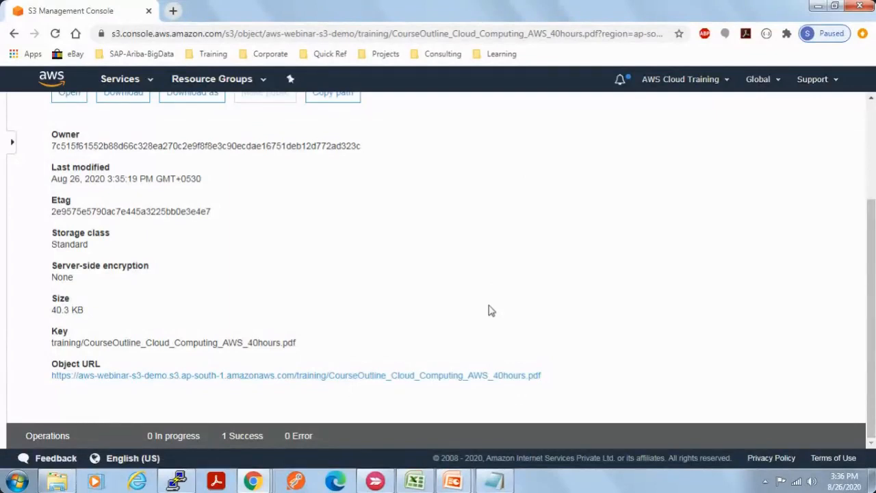
Review the PDF's object metadata, highlighting its Owner, Etag and Key values
scroll(490, 310, up, 2)
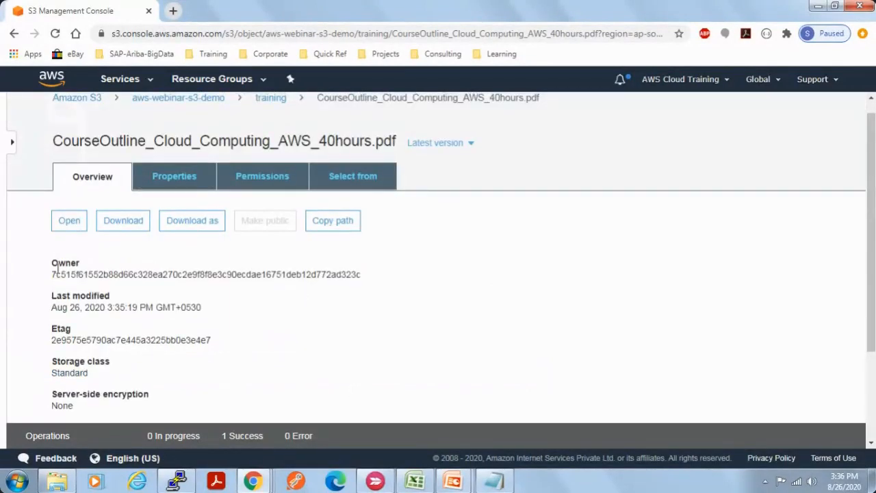
drag(52, 274, 366, 279)
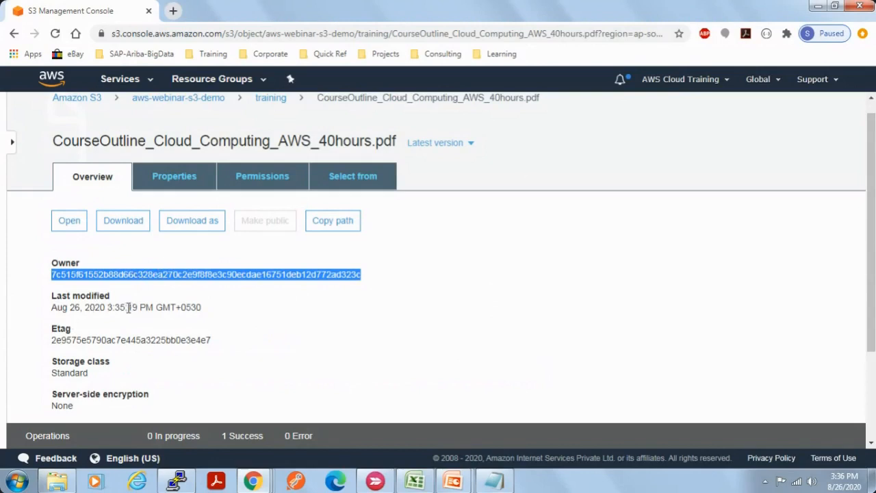
double_click(133, 338)
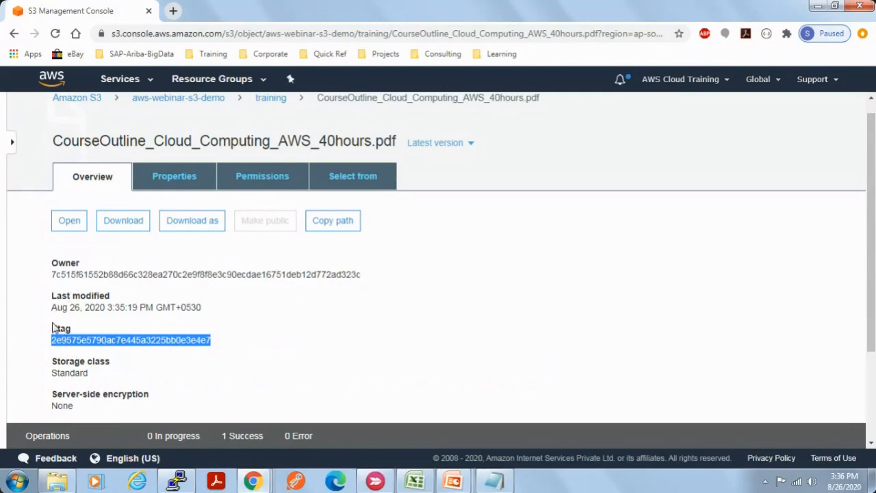
scroll(126, 361, down, 1)
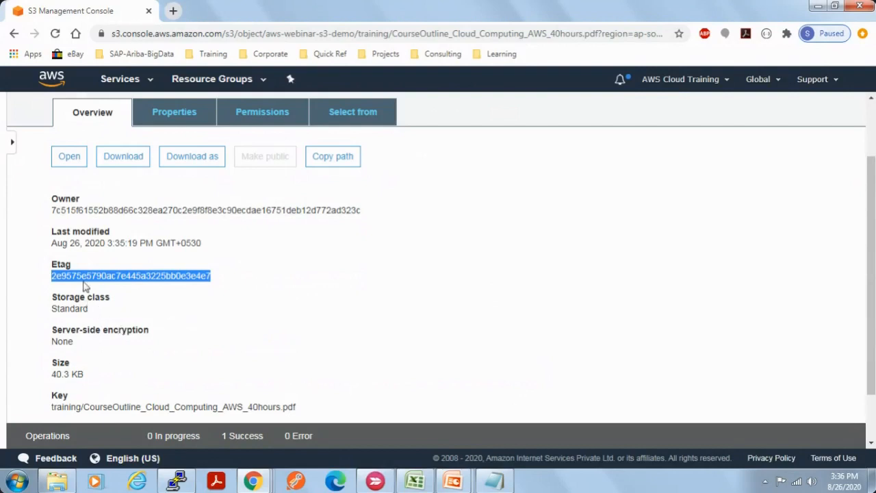
scroll(64, 362, down, 1)
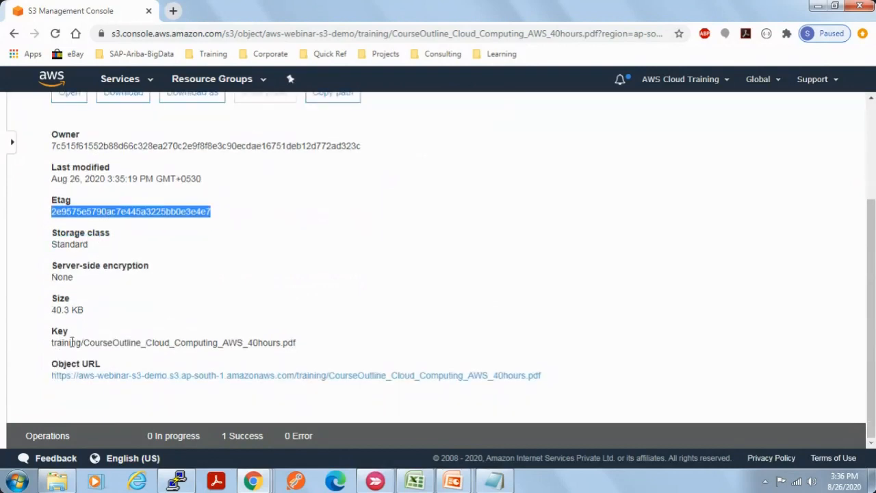
drag(52, 342, 305, 350)
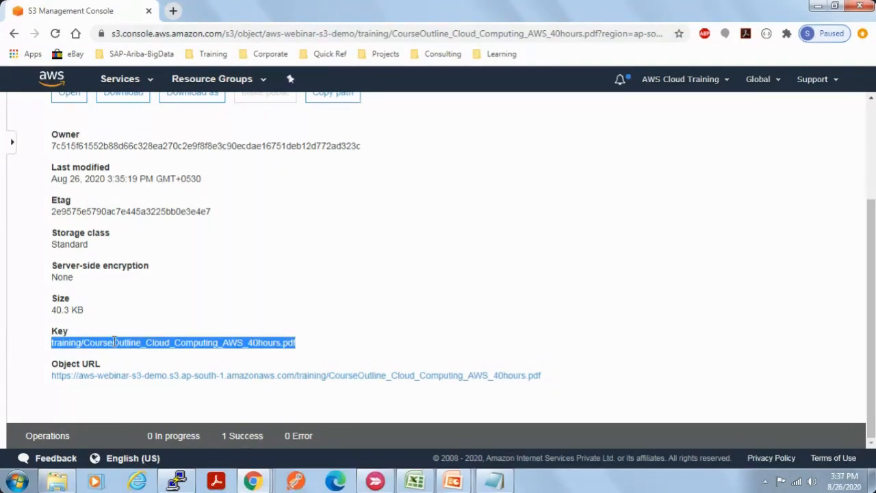
Compare the key with the Amazon S3 Object Keys slide in the PowerPoint slide show and return to the S3 console
key(alt+Tab)
key(alt+Tab)
key(Tab)
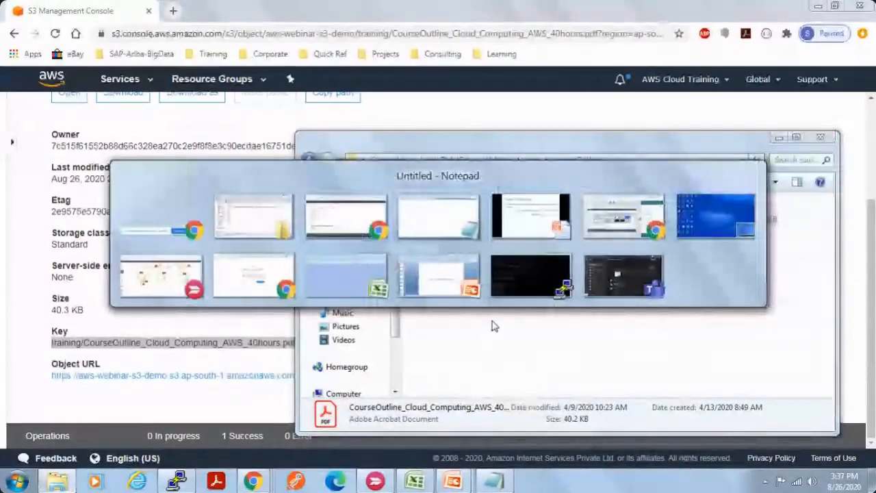
key(Tab)
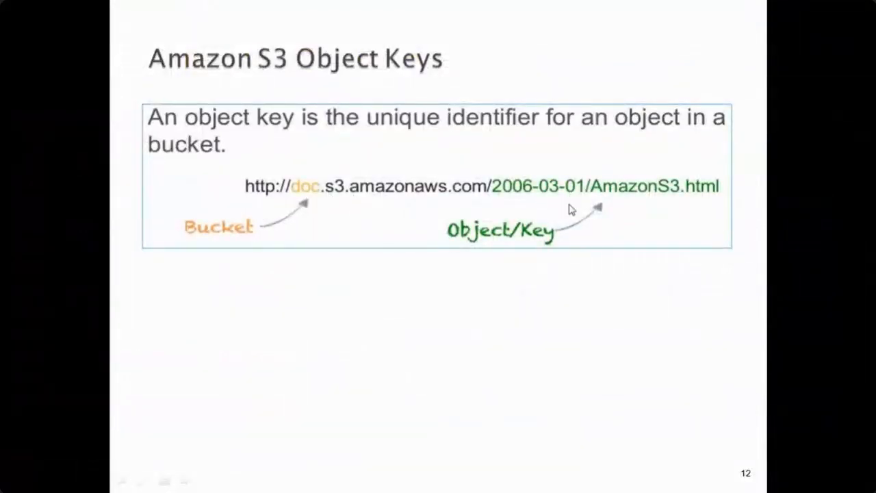
key(alt+Tab)
key(alt+Tab)
key(Tab)
click(414, 323)
Open the PDF's Object URL to test access in the browser, and return to its object page
scroll(414, 323, up, 3)
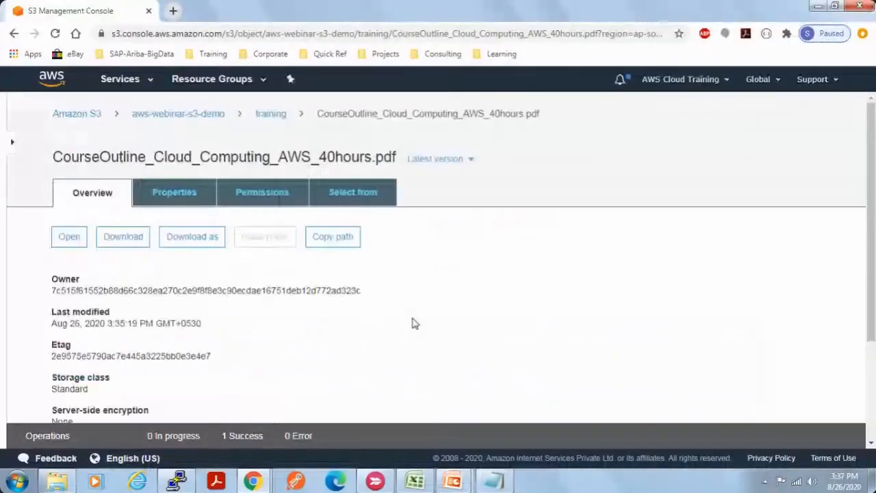
scroll(414, 323, down, 3)
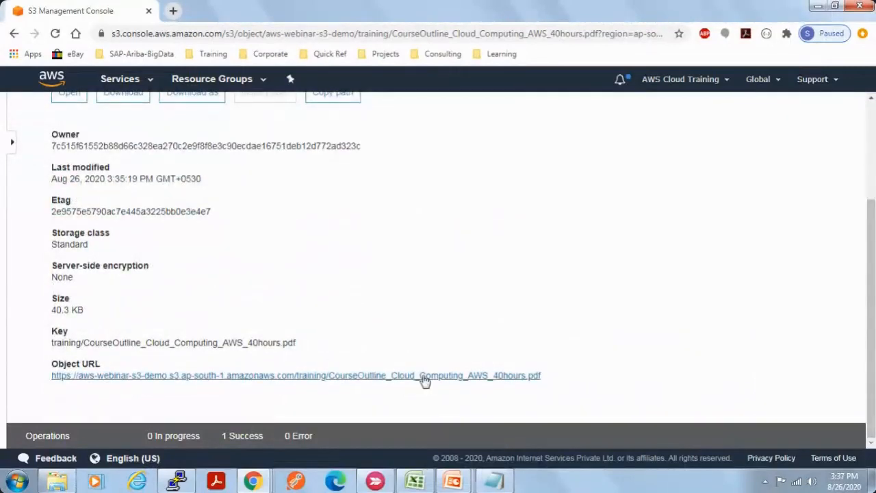
click(477, 373)
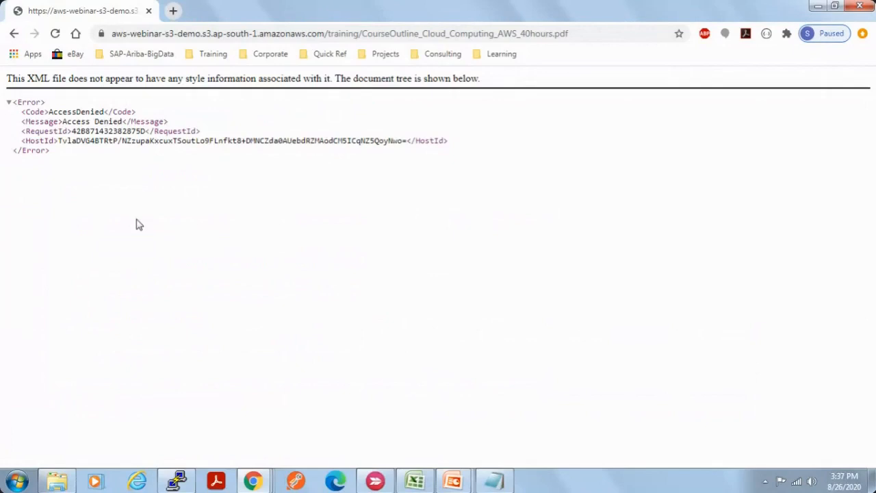
click(15, 34)
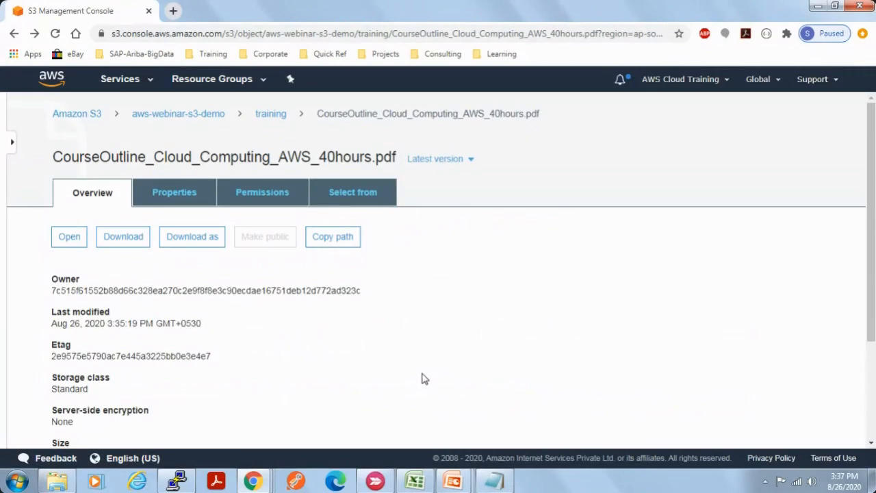
Try to grant Everyone the Read object permission on the course outline PDF
click(267, 192)
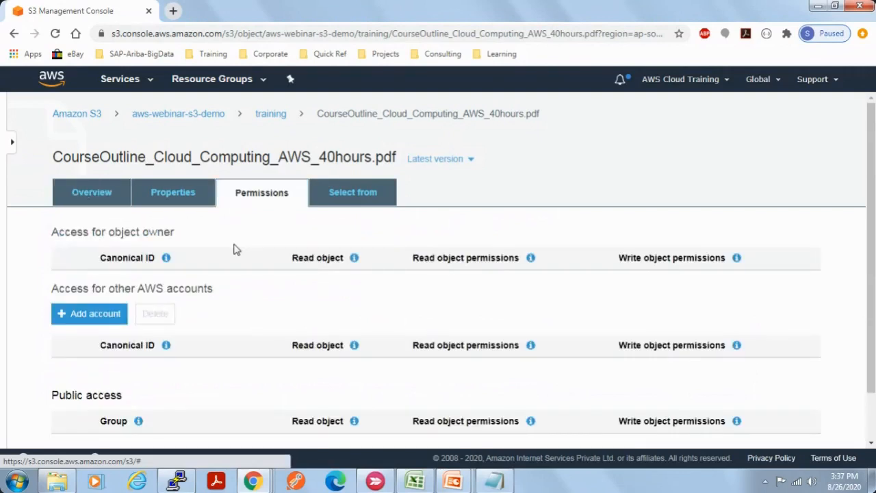
scroll(449, 303, down, 1)
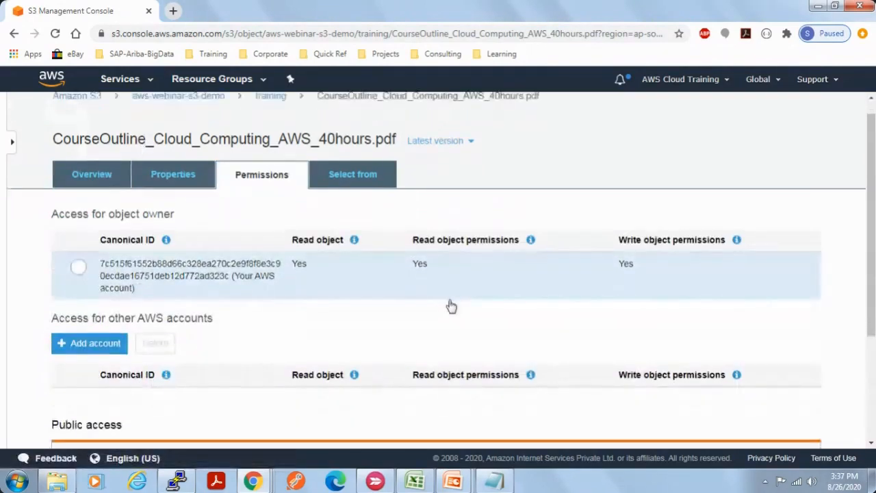
scroll(451, 306, down, 3)
click(78, 369)
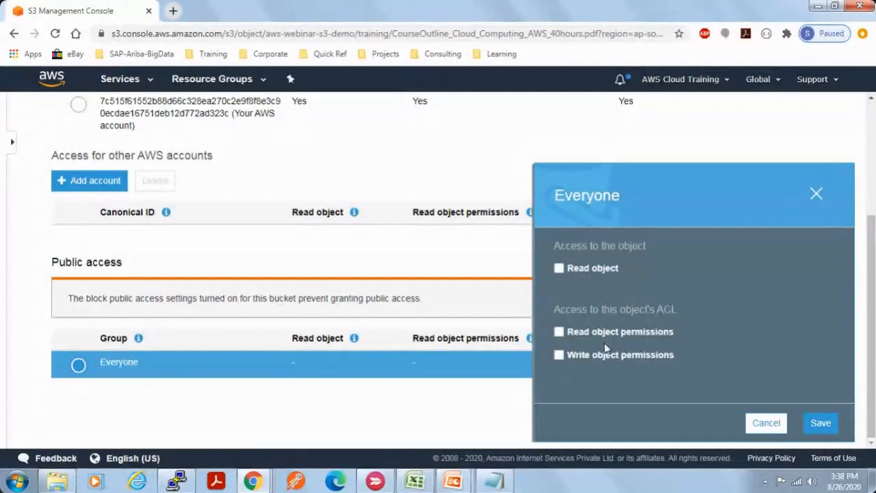
click(559, 269)
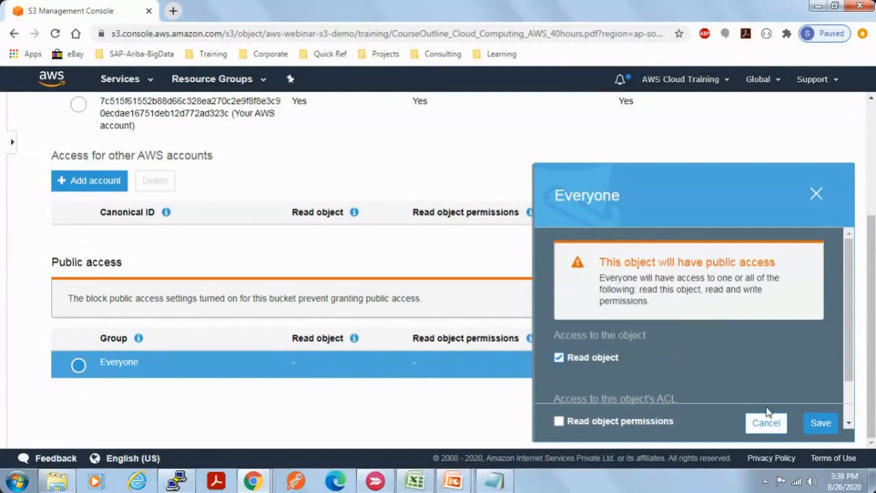
click(819, 421)
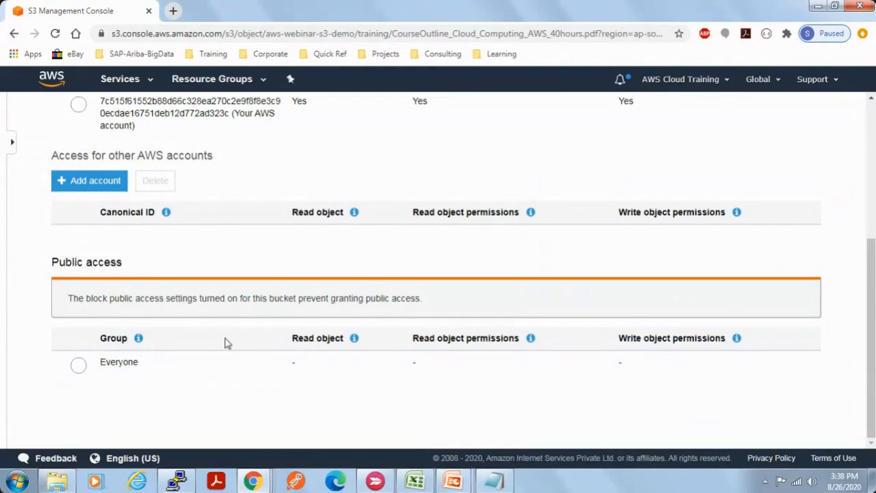
Reopen the Everyone access settings, highlight the block public access notice to read it, and cancel without changes
click(275, 376)
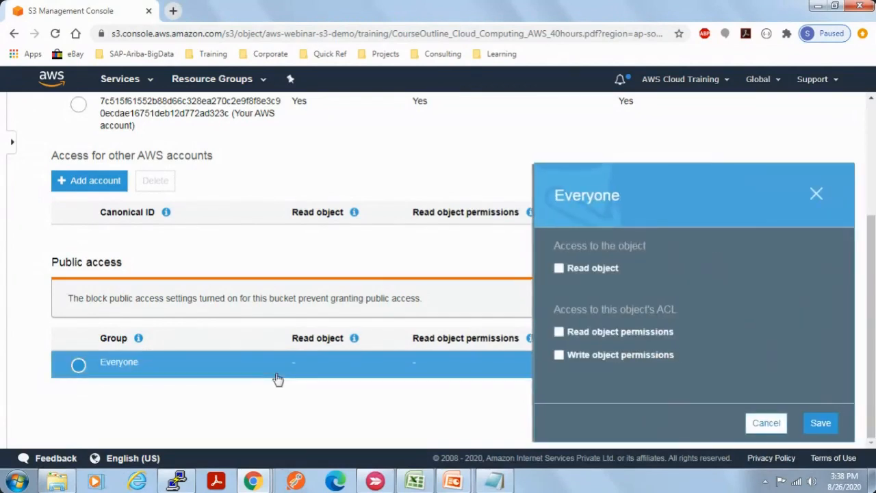
triple_click(144, 301)
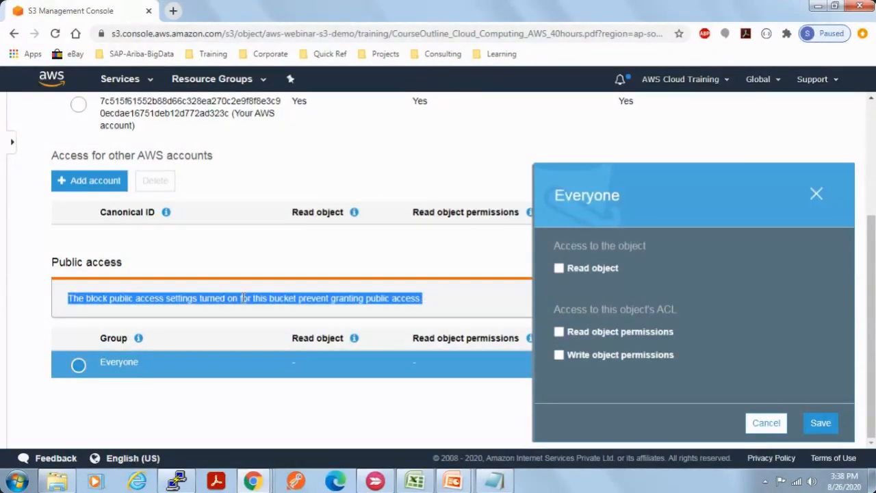
triple_click(378, 299)
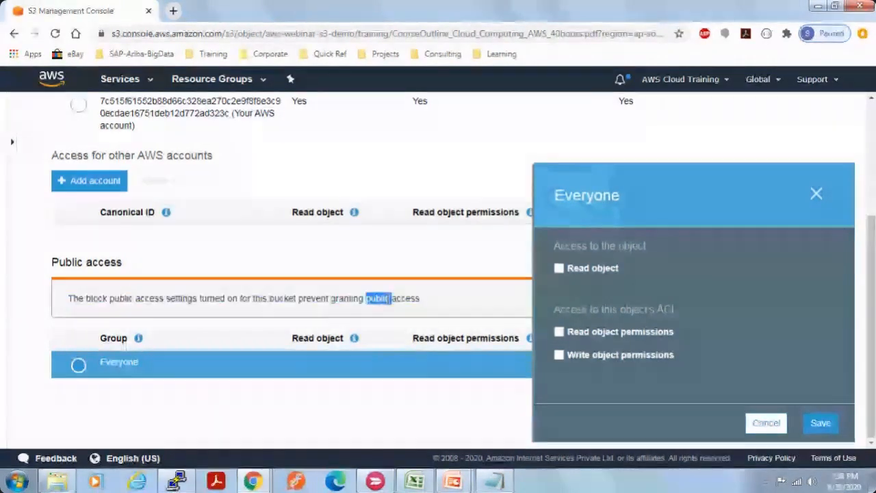
click(780, 424)
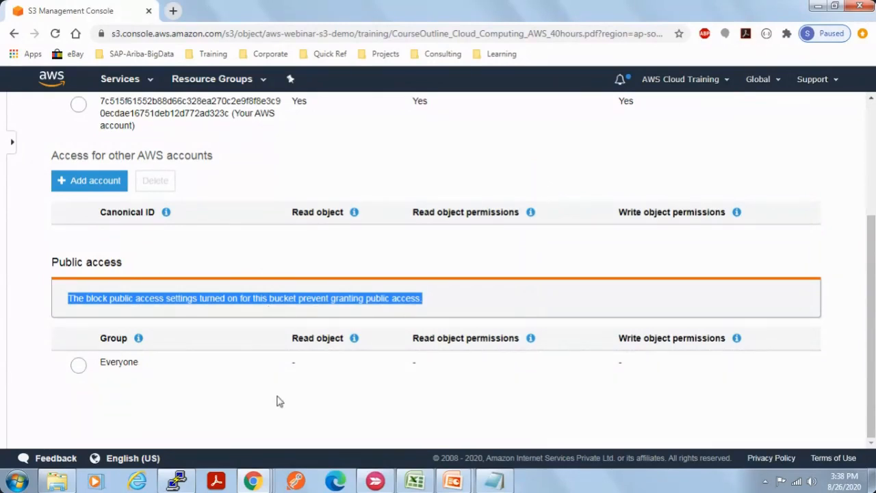
Start a new bucket from the S3 bucket list, named aws-cloud-s3-demo2 in Asia Pacific (Mumbai), and continue to its configuration options
scroll(279, 401, up, 3)
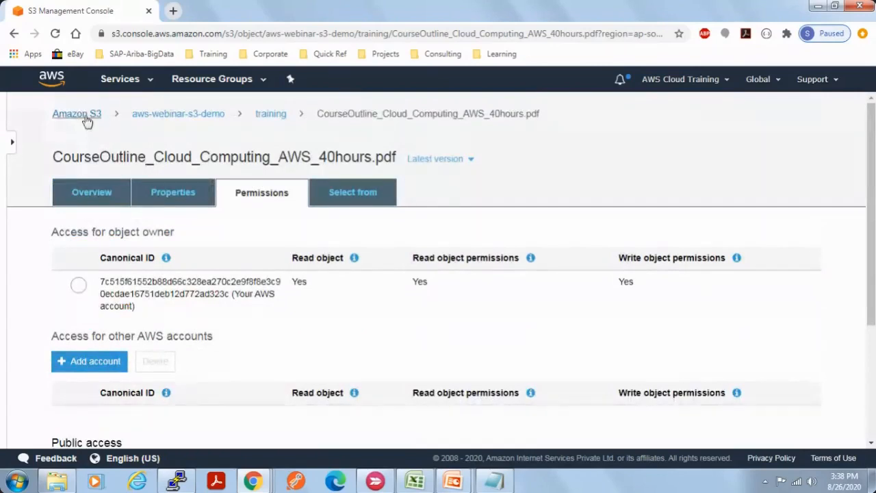
click(150, 117)
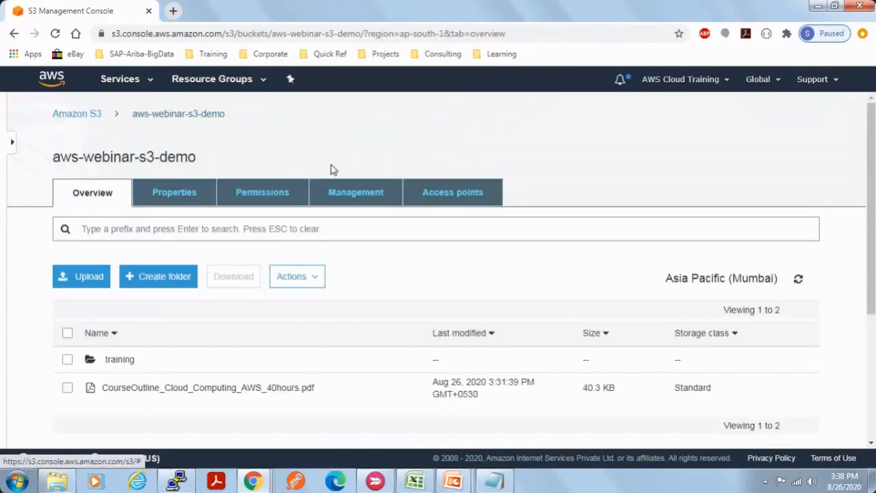
click(77, 113)
click(236, 282)
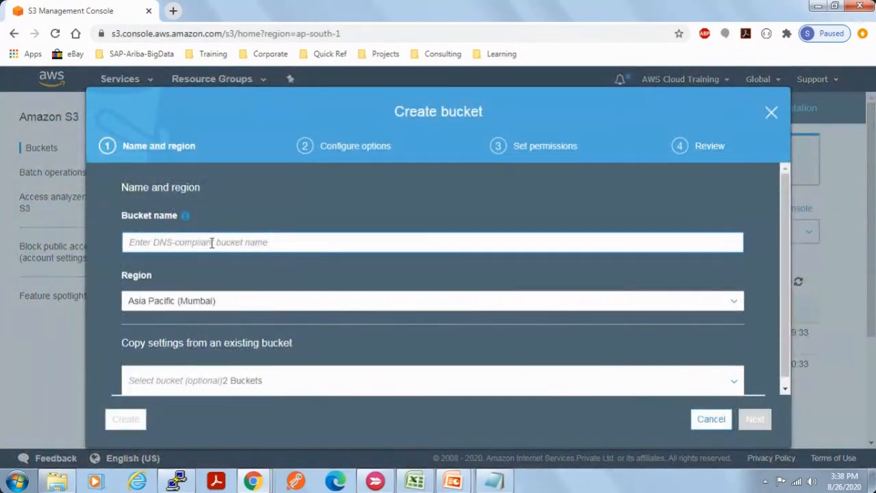
text(aws-)
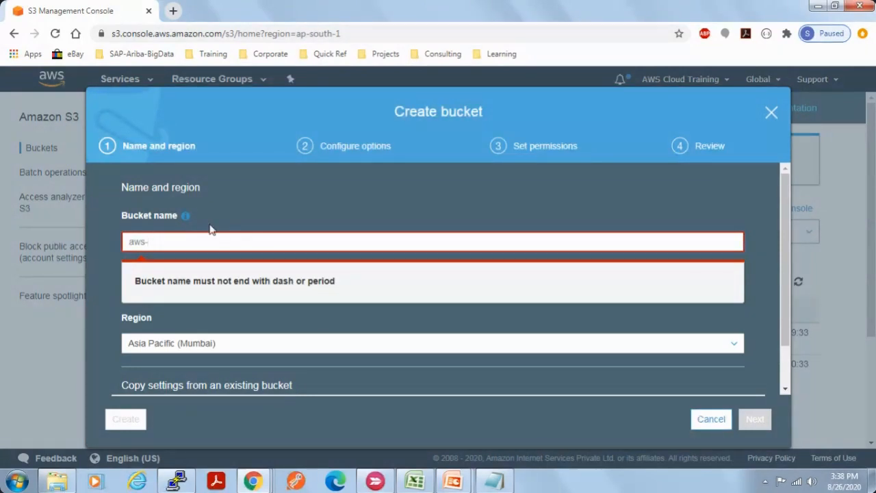
text(cloud-s3-demo)
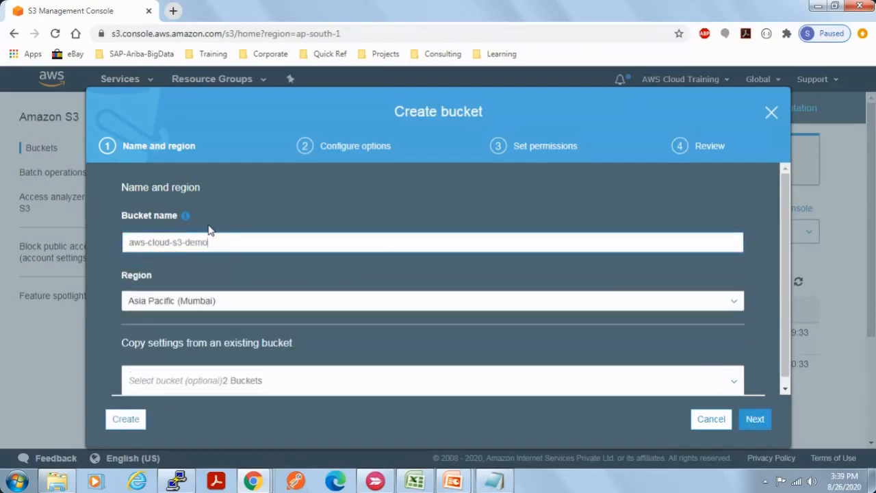
text(2)
click(754, 421)
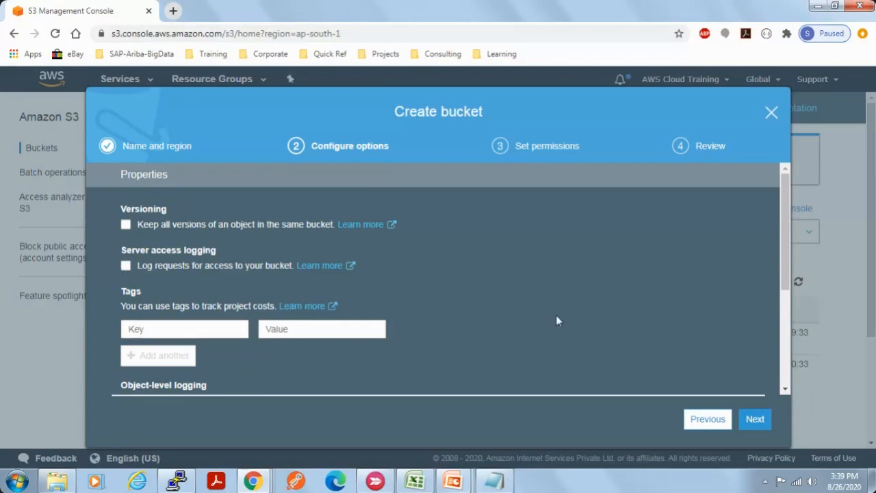
Review the versioning, logging and tag options, keep the defaults, and proceed to the bucket's permission settings
scroll(555, 318, down, 3)
scroll(540, 315, up, 3)
drag(121, 306, 191, 306)
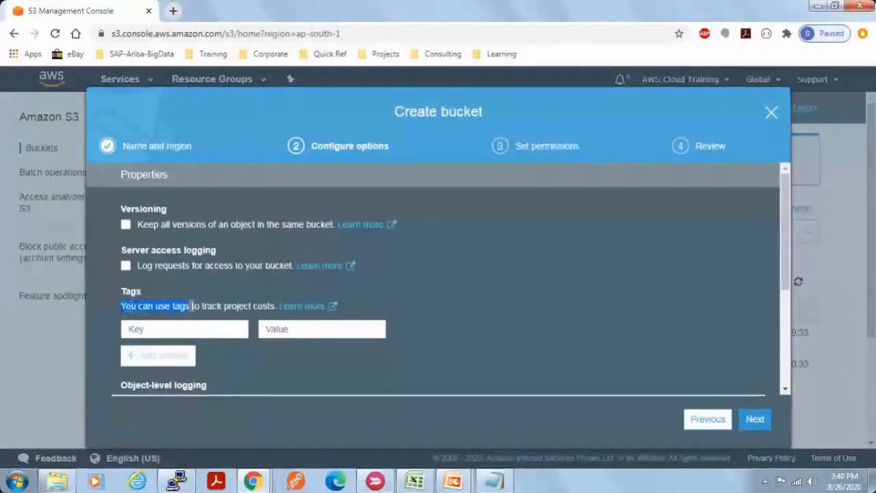
click(226, 329)
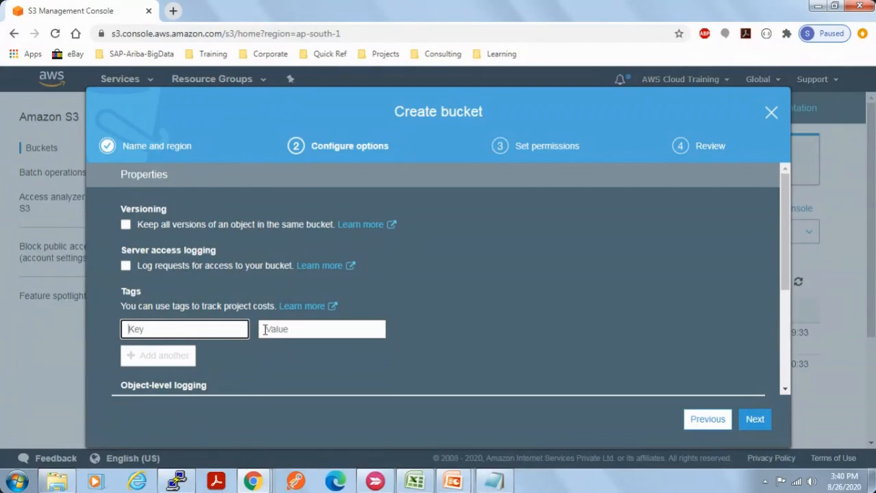
click(755, 419)
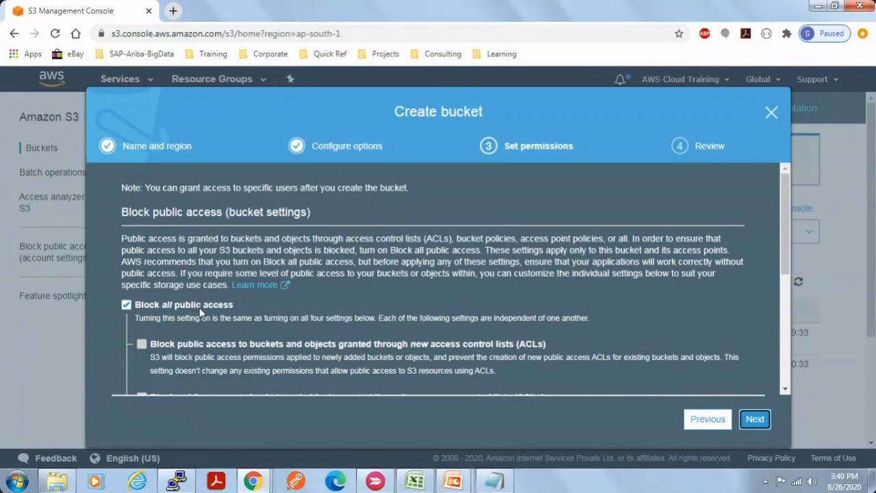
Turn off Block all public access for the new bucket, acknowledge that its objects may become public, and continue to the review
click(126, 306)
scroll(125, 311, down, 2)
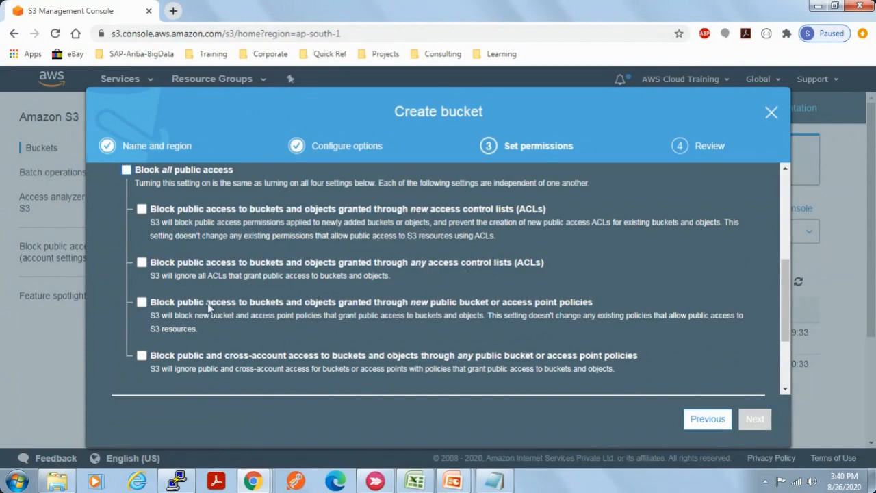
scroll(614, 346, up, 5)
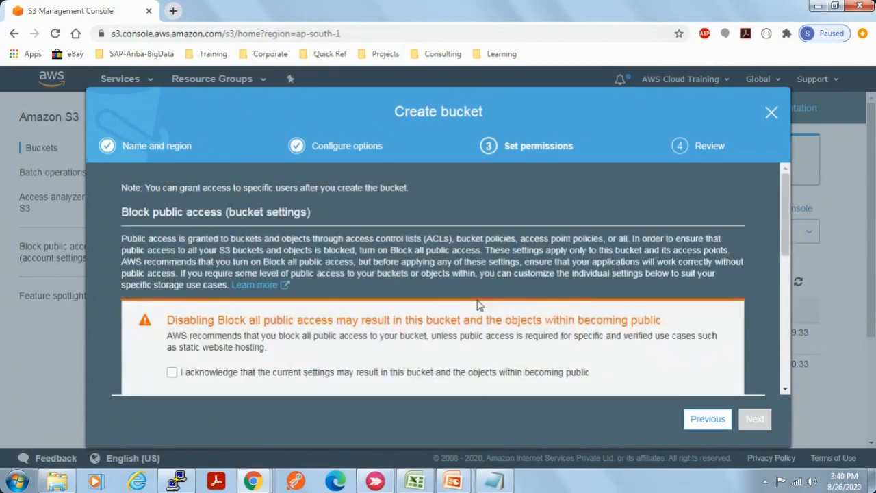
scroll(614, 345, down, 2)
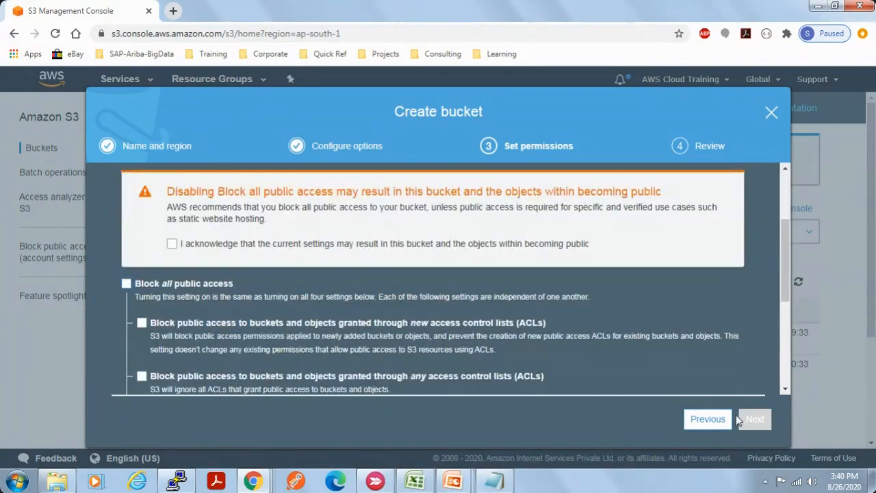
click(172, 245)
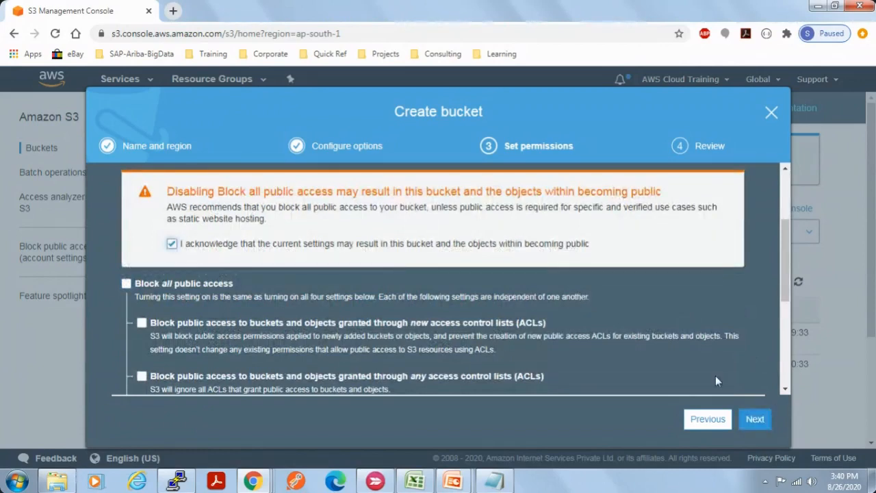
click(760, 418)
Review the aws-cloud-s3-demo2 options and permissions summary, and create the bucket
scroll(458, 322, up, 2)
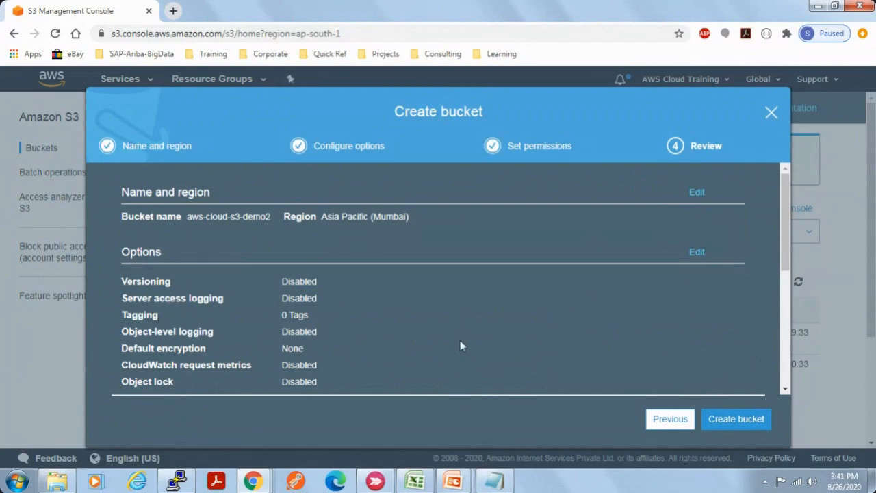
scroll(459, 346, down, 1)
scroll(460, 345, down, 3)
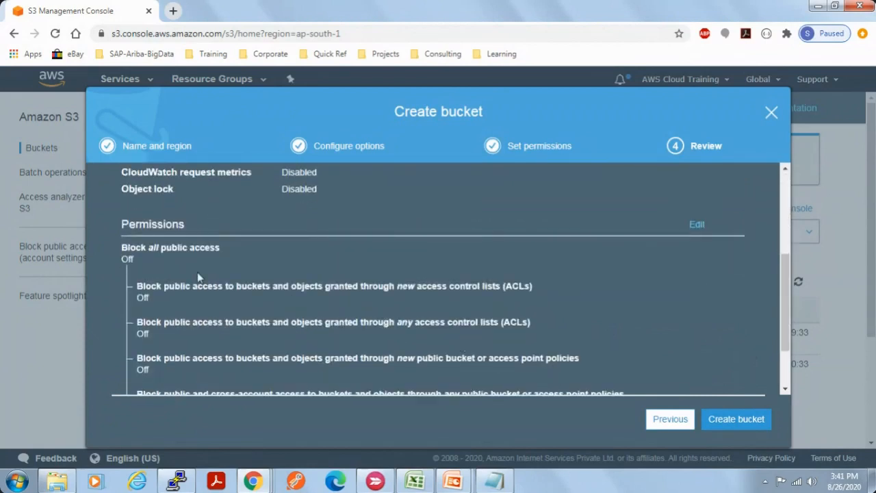
click(736, 419)
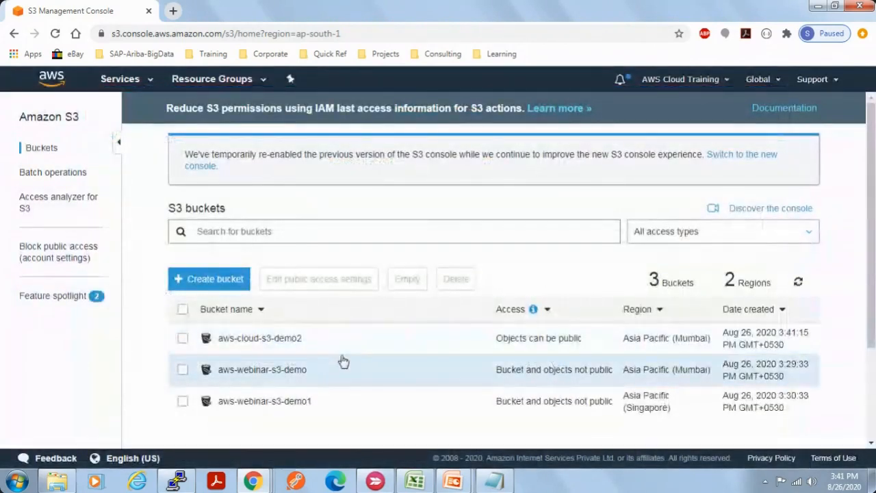
Open the aws-cloud-s3-demo2 bucket and upload CourseOutline_Cloud_Computing_AWS_40hours.pdf from the local courseOutline folder
click(226, 343)
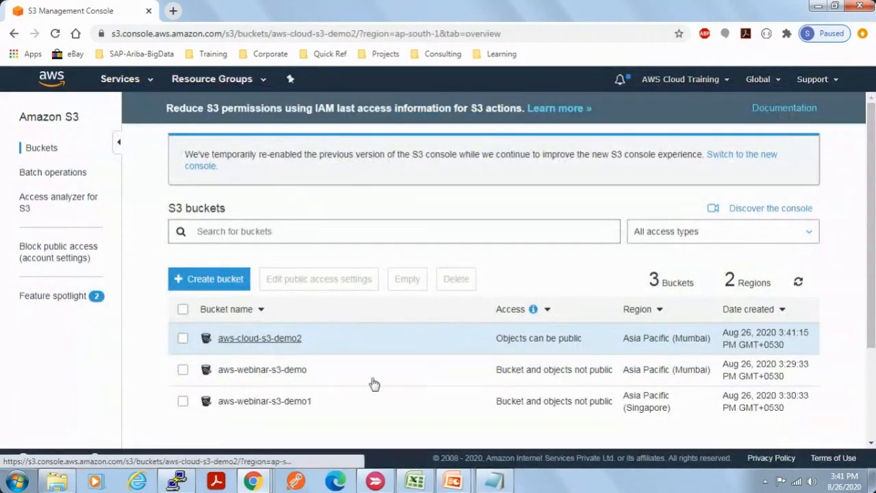
click(59, 481)
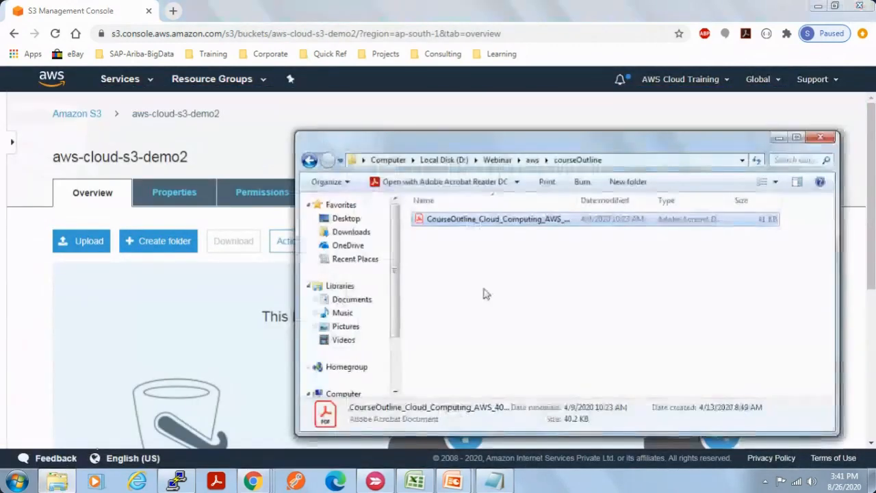
drag(519, 223, 211, 338)
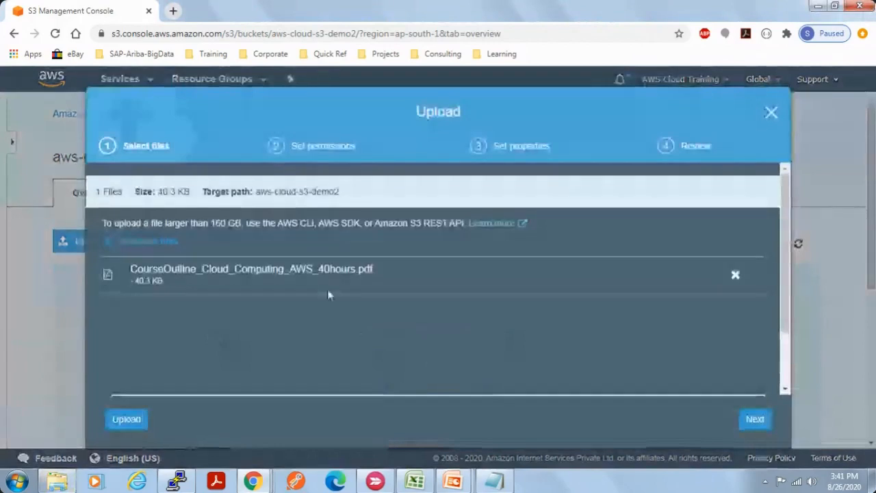
click(126, 419)
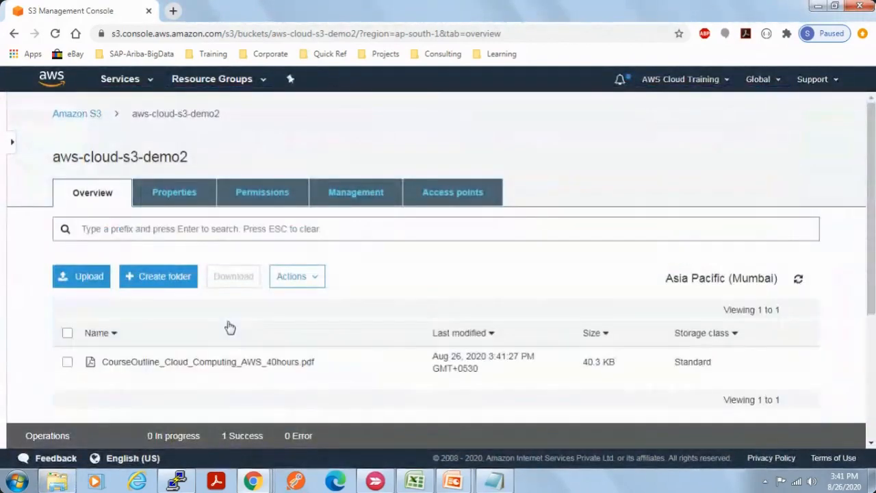
Test the object URL of the uploaded course outline PDF in the browser, and return to its object details
click(288, 364)
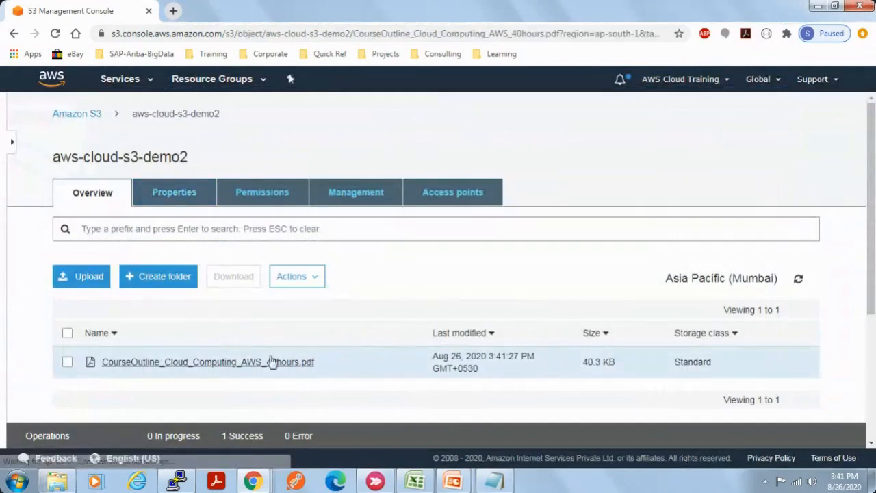
scroll(288, 371, down, 3)
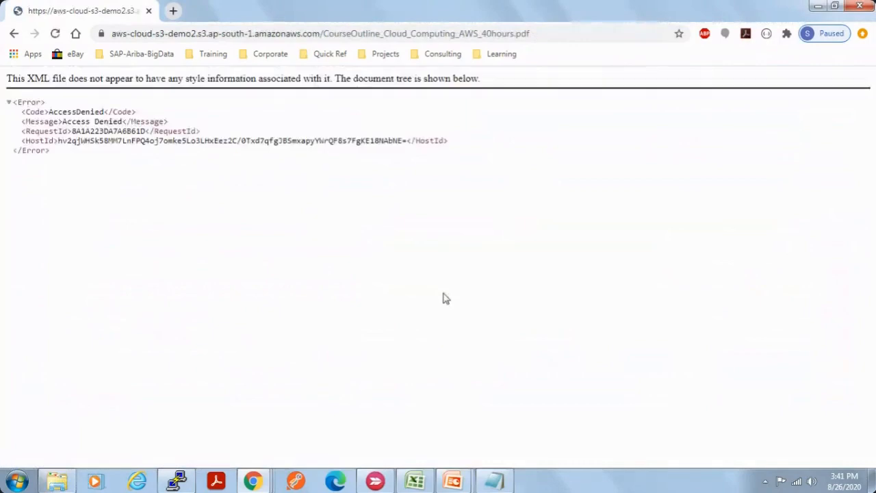
click(13, 33)
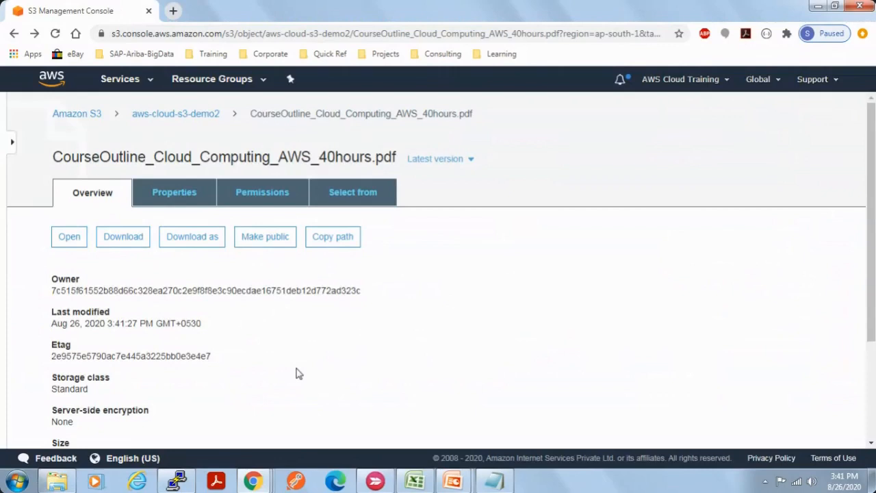
scroll(297, 373, down, 2)
scroll(298, 373, up, 2)
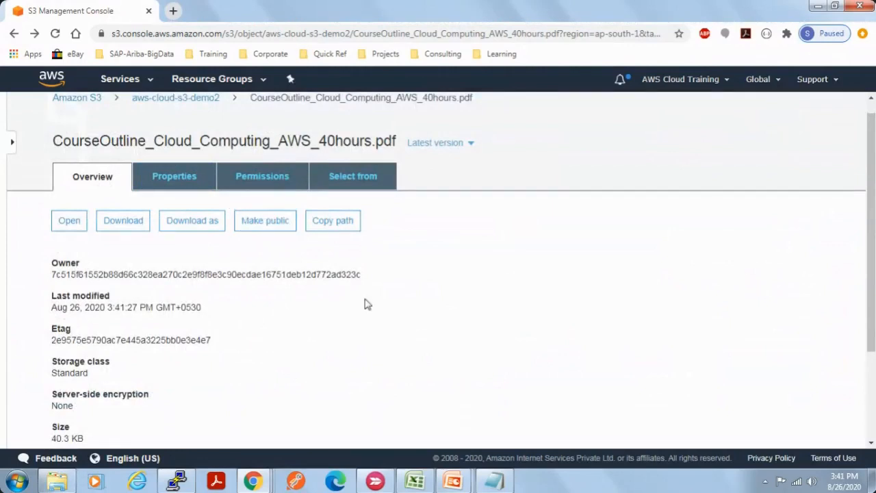
Check the block public access settings of the aws-cloud-s3-demo2 bucket and return to its object list
click(176, 98)
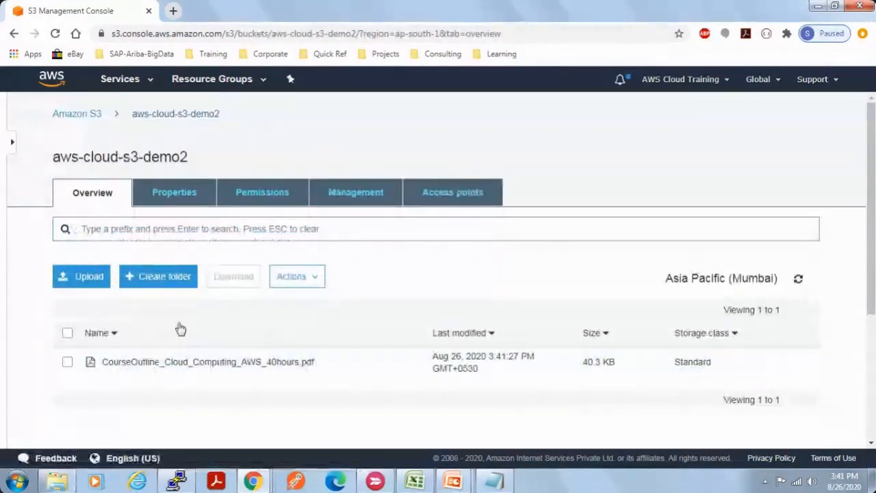
click(256, 199)
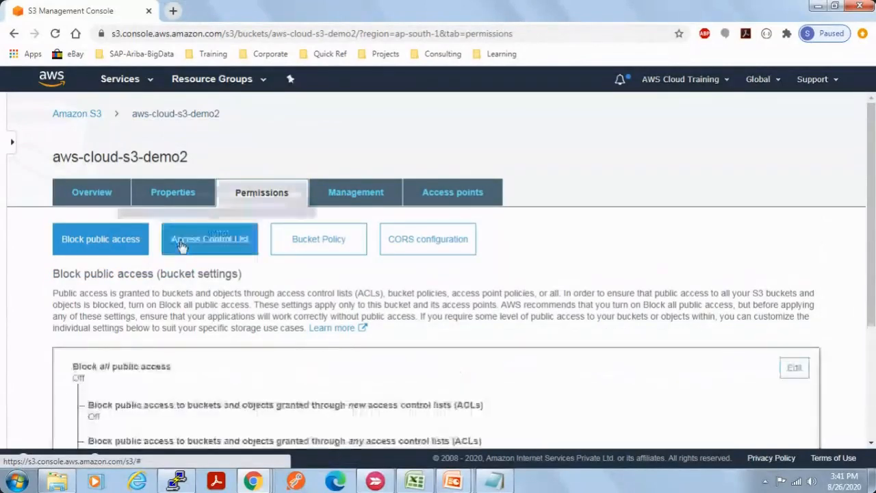
scroll(526, 406, down, 1)
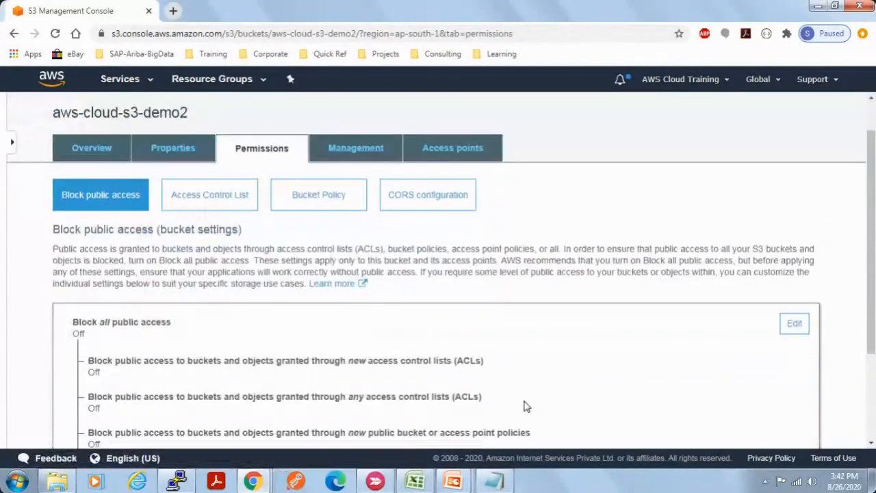
scroll(525, 406, up, 1)
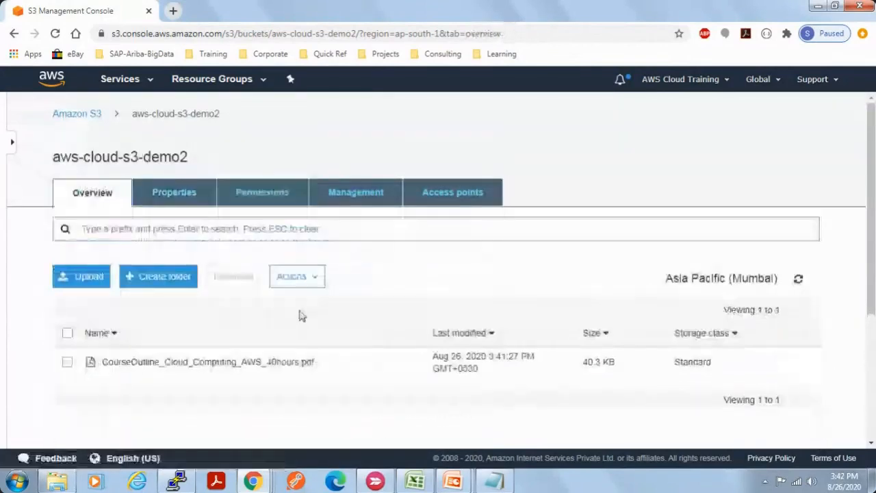
Make the course outline PDF public and copy its object URL
click(120, 364)
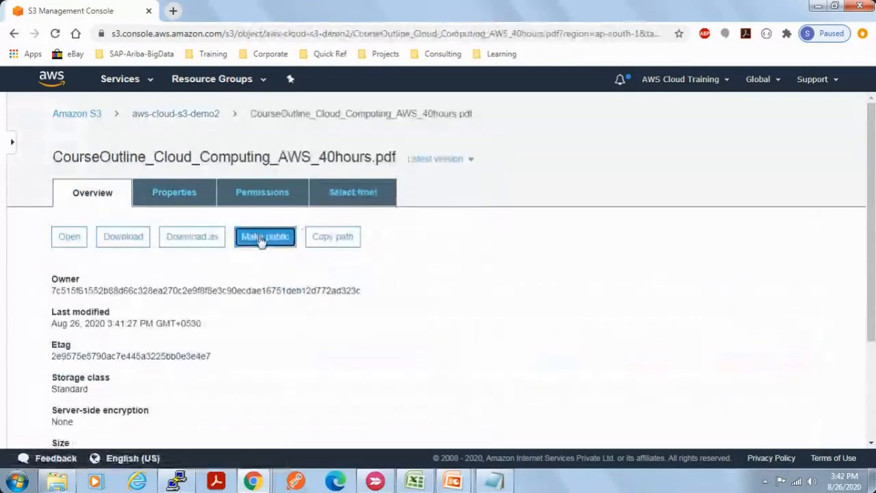
click(260, 237)
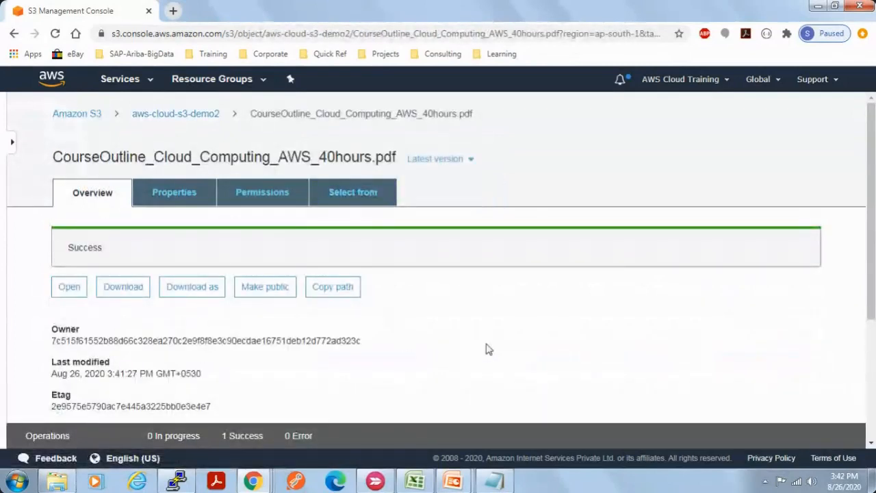
scroll(445, 348, down, 3)
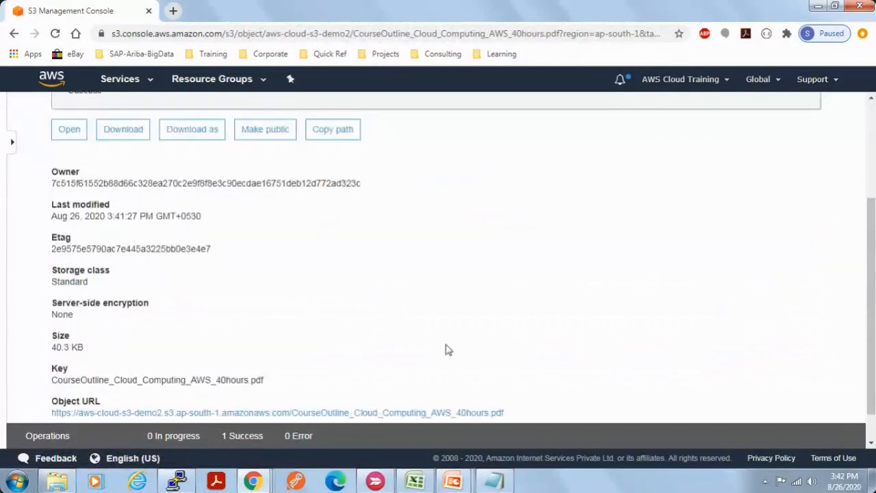
drag(506, 377, 62, 389)
key(ctrl+c)
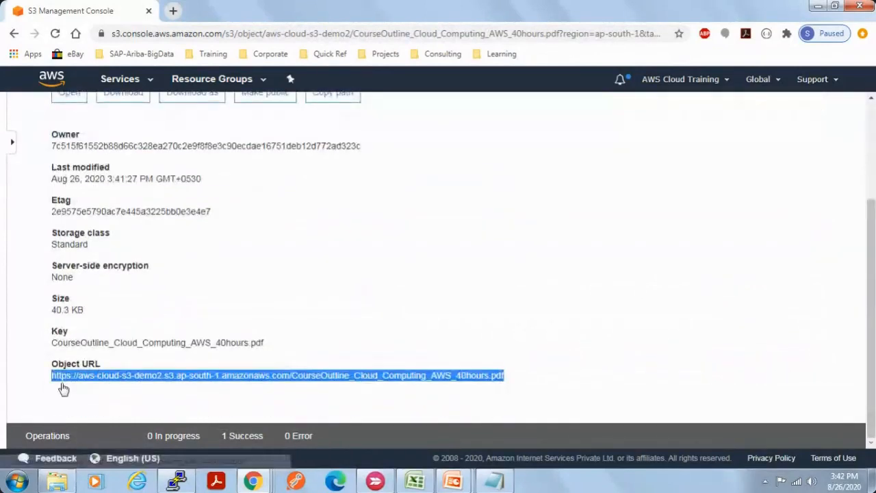
Launch a new Google Chrome window and load the copied object URL in it
key(super)
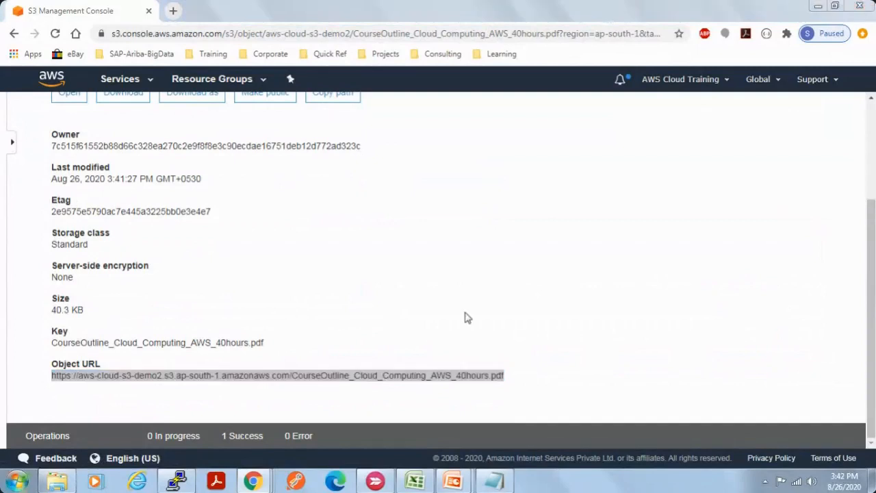
text(chrome)
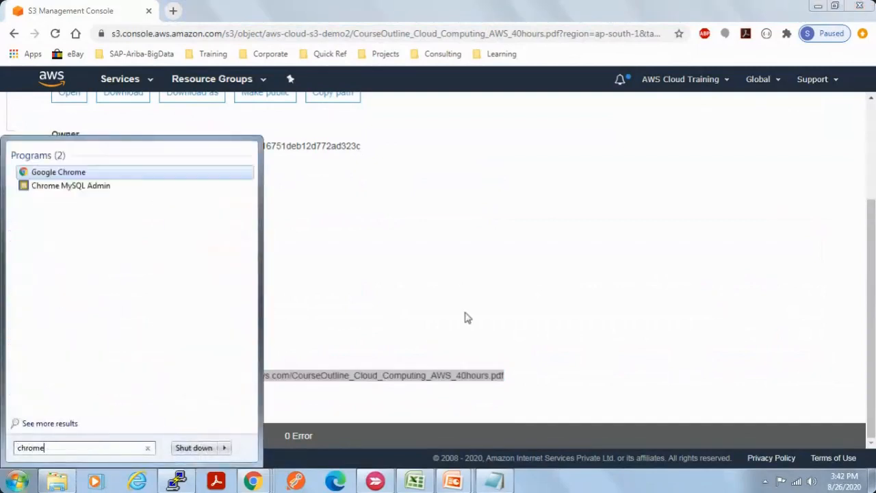
key(Return)
key(ctrl+v)
key(Return)
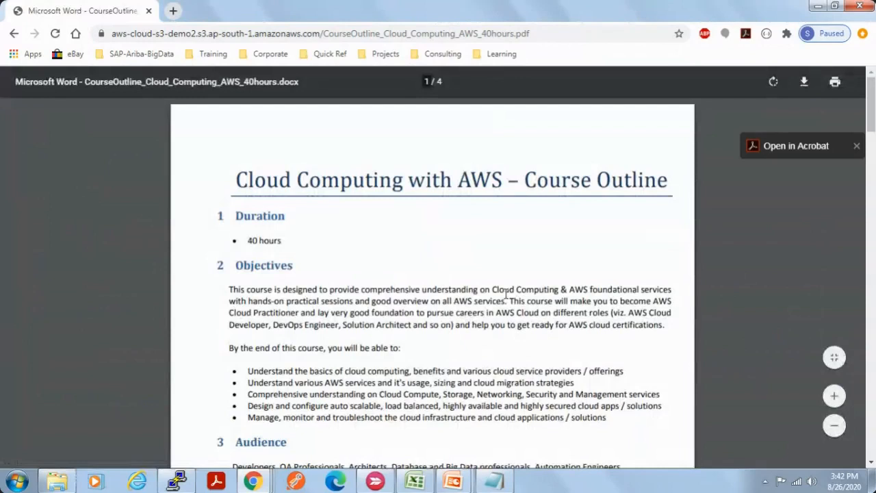
Look through the pages of the course outline PDF and minimize its browser window
scroll(506, 295, down, 1)
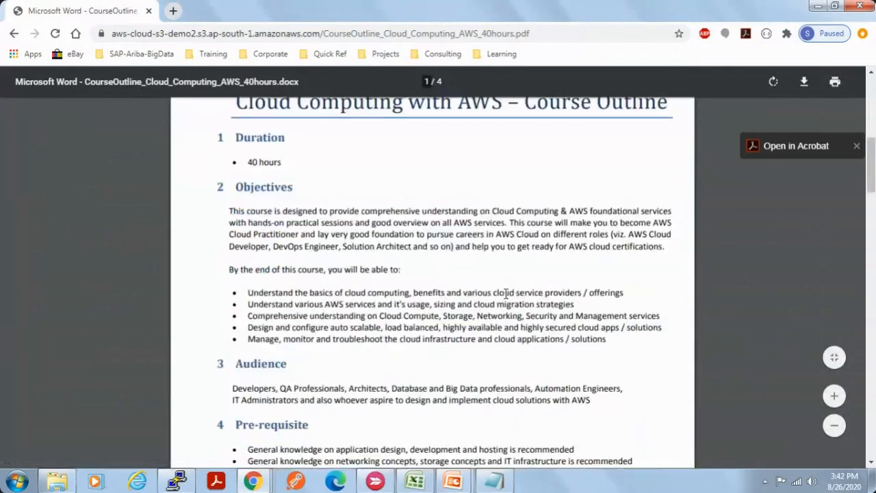
scroll(506, 294, down, 16)
scroll(506, 294, up, 17)
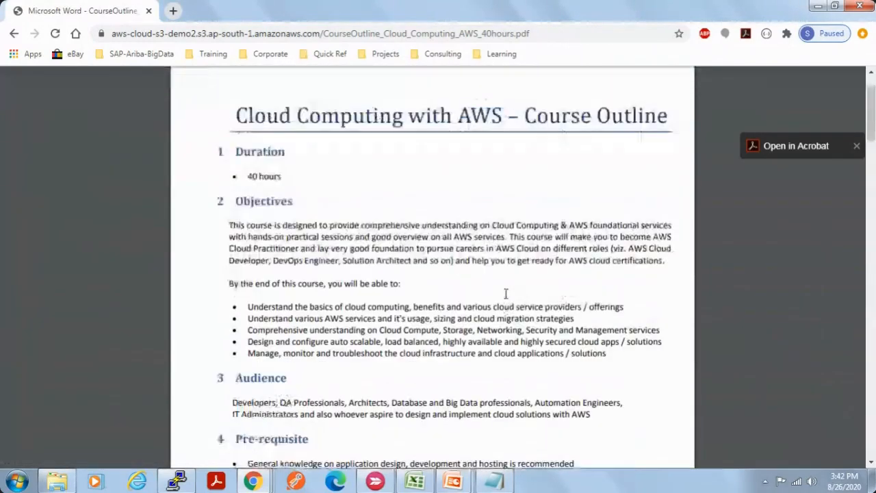
click(818, 6)
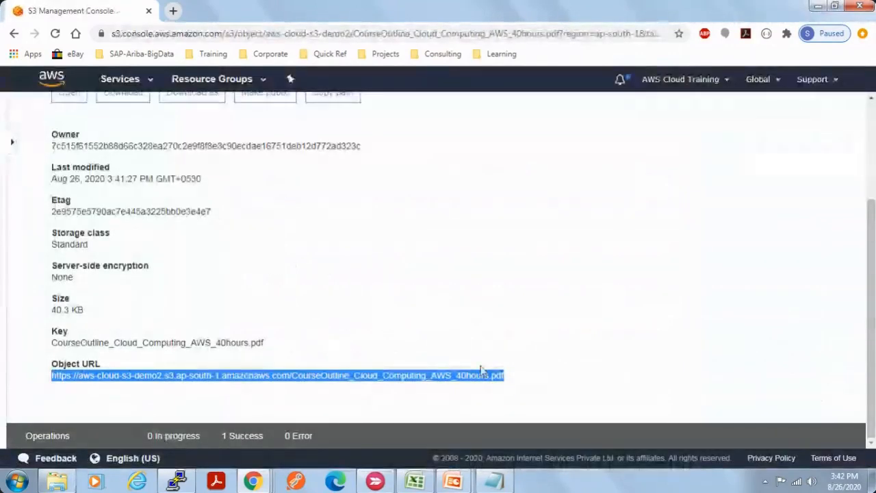
Open the course outline PDF from its S3 object page, and close the preview tab
click(599, 334)
scroll(598, 333, up, 2)
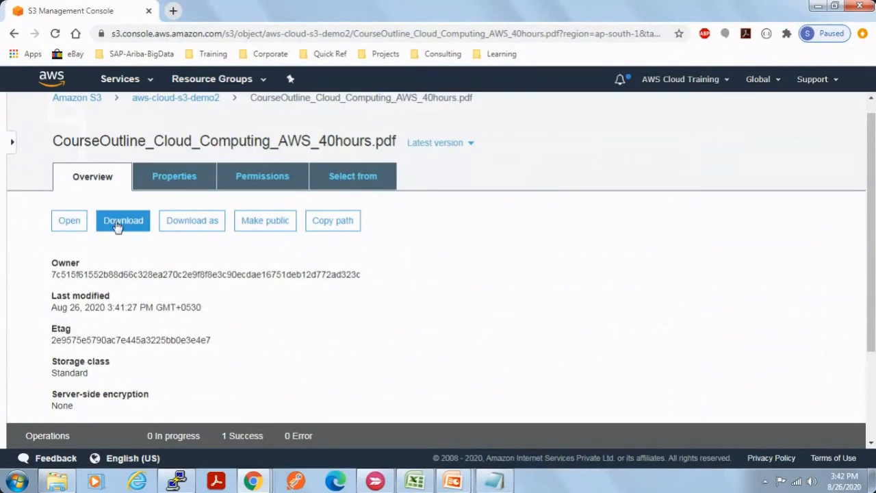
click(71, 226)
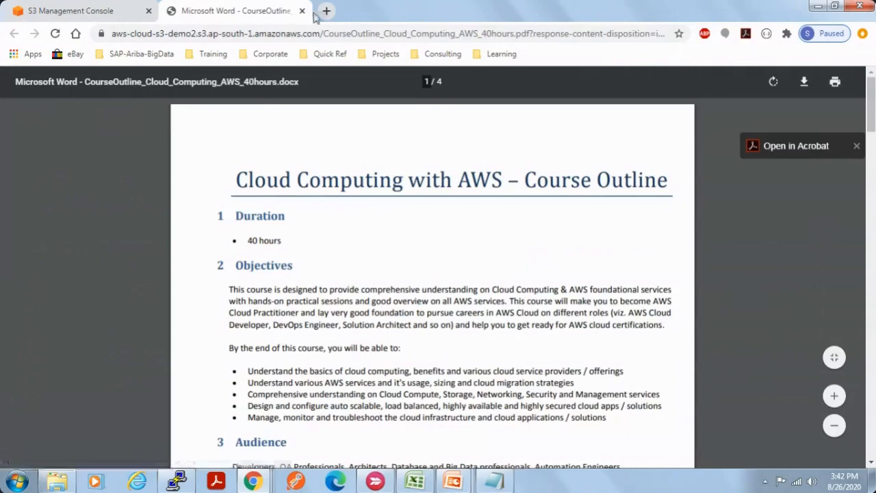
click(302, 10)
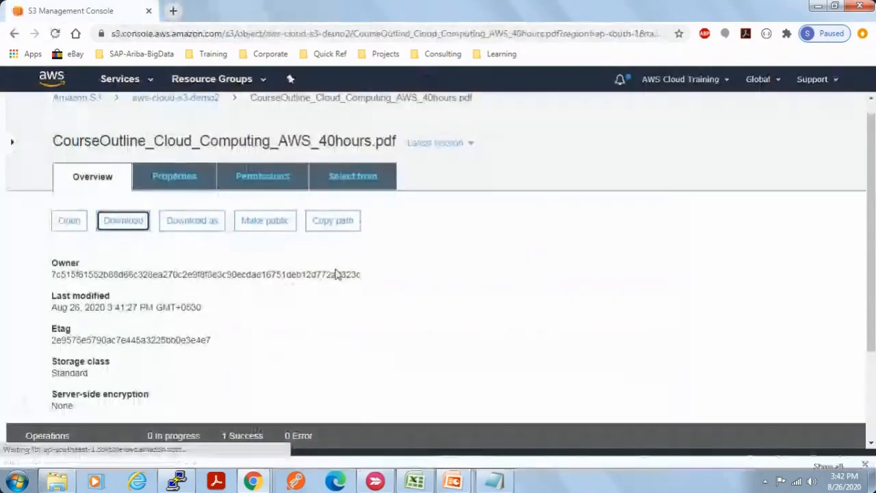
Download another copy of the course outline PDF through Download as, and close the download pane
click(213, 228)
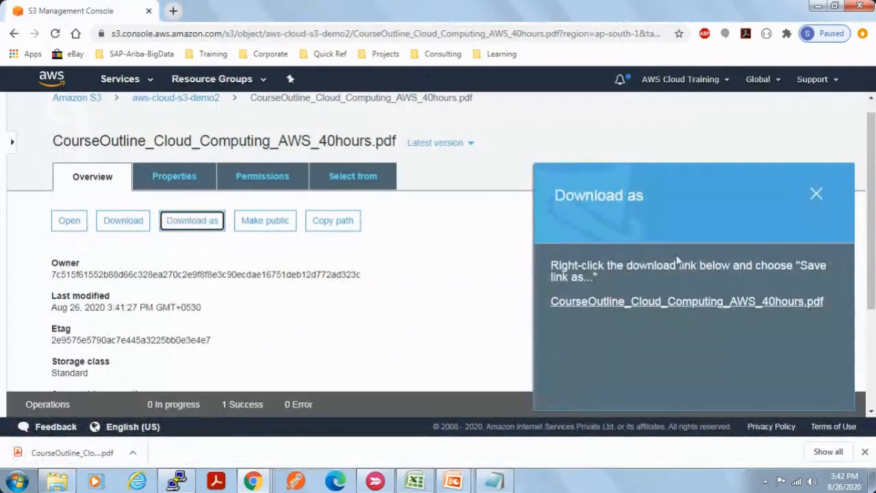
click(673, 305)
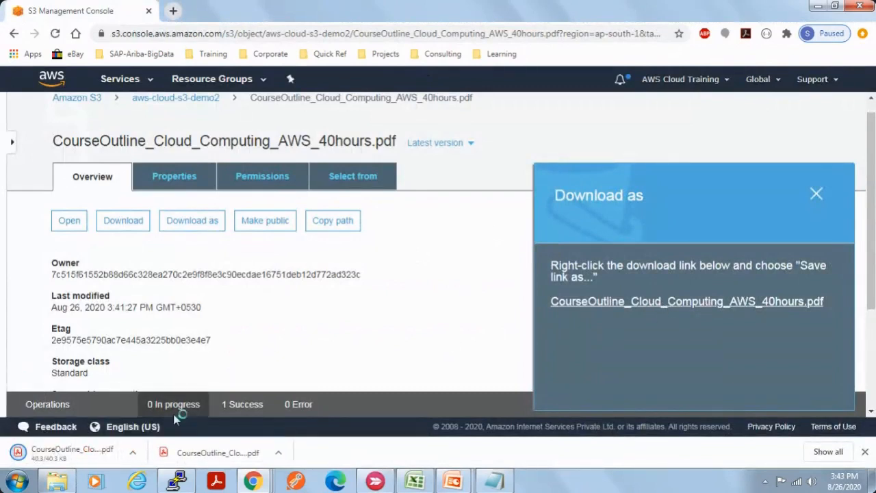
right_click(680, 303)
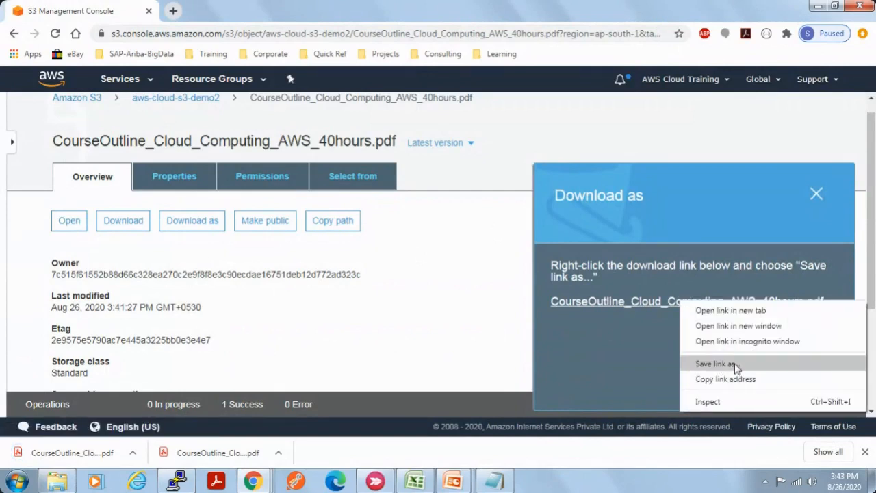
click(817, 195)
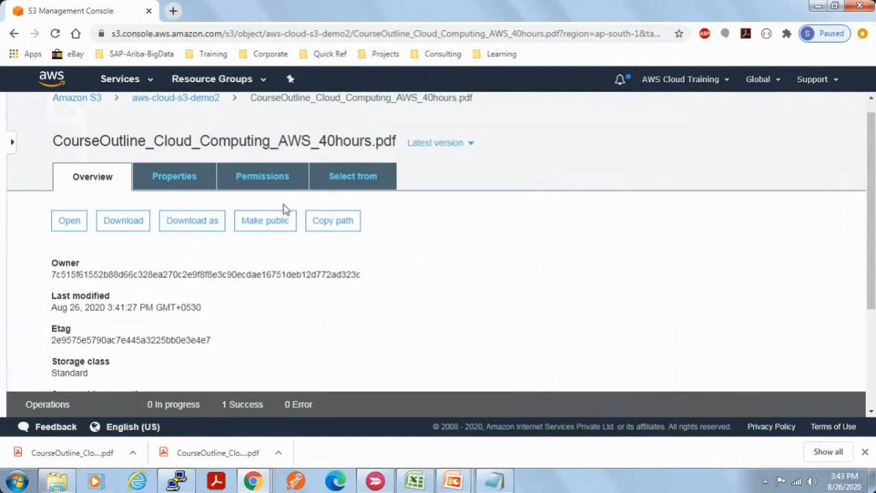
Copy the course outline PDF's path and look over the cards in its object properties
click(327, 228)
scroll(473, 288, down, 1)
scroll(473, 288, up, 1)
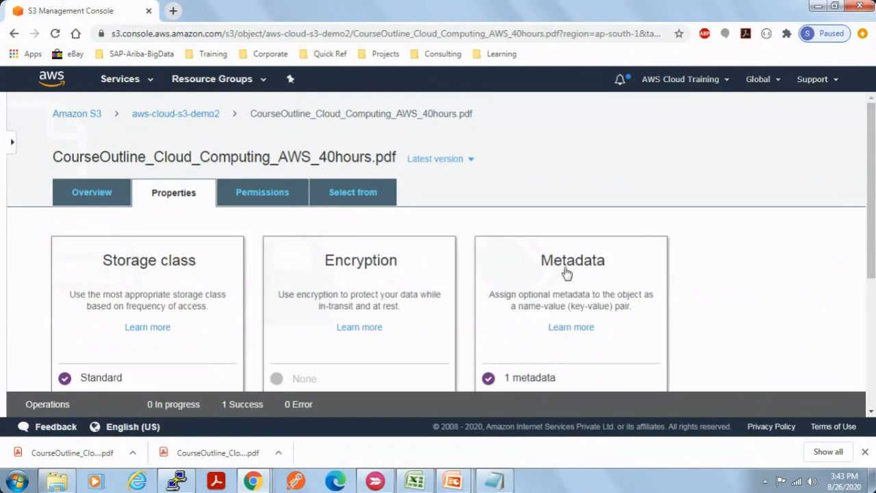
scroll(620, 289, down, 3)
scroll(620, 289, up, 3)
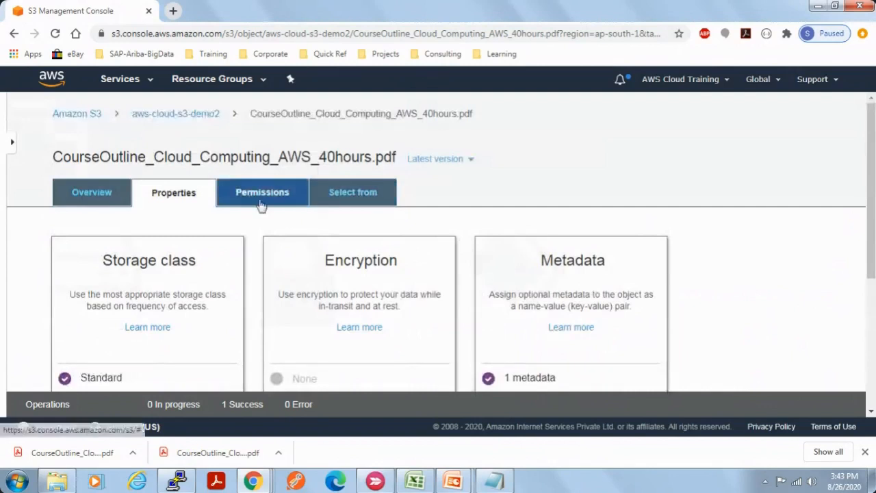
scroll(277, 332, down, 1)
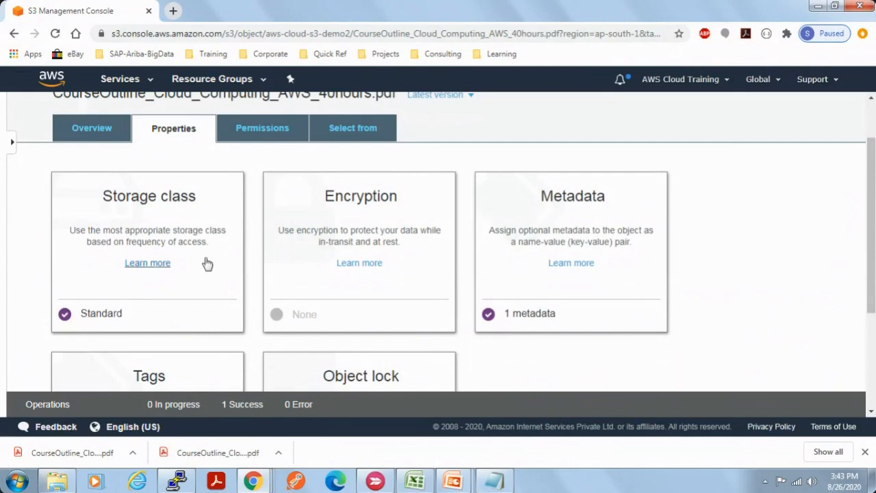
Open the PDF's storage class settings and compare the minimum storage durations and the Intelligent-Tiering description
click(108, 320)
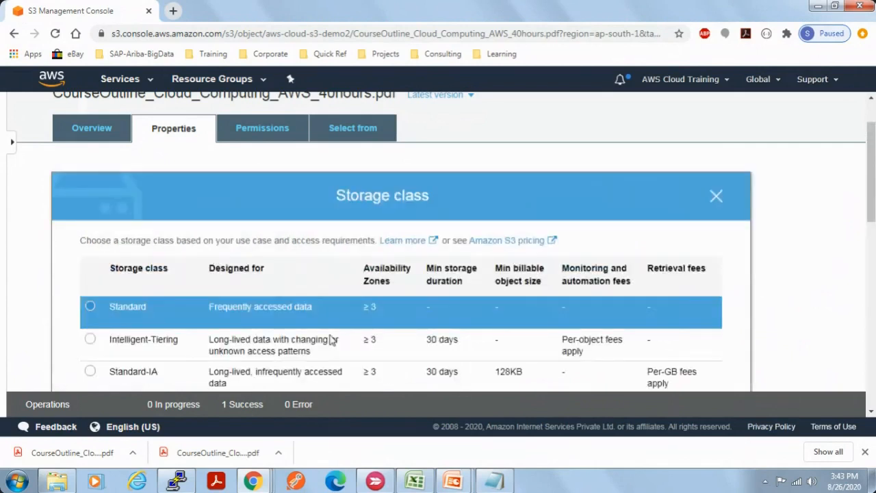
scroll(489, 333, down, 2)
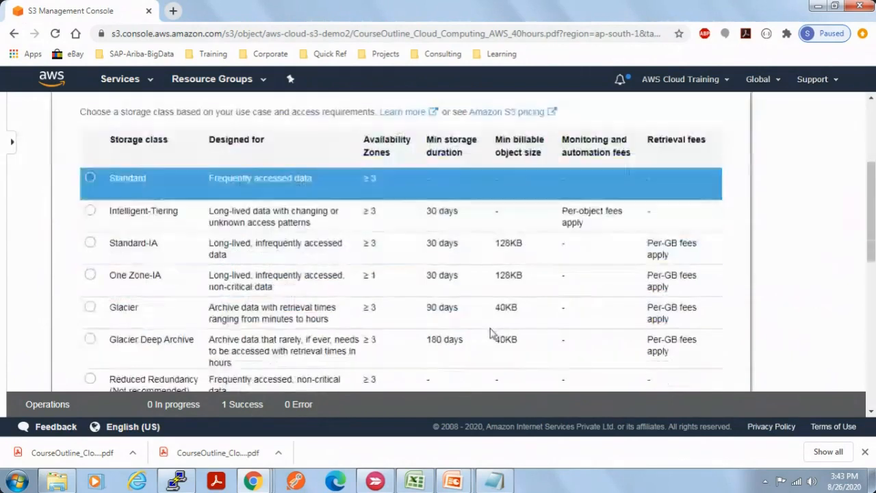
click(865, 452)
scroll(346, 312, up, 1)
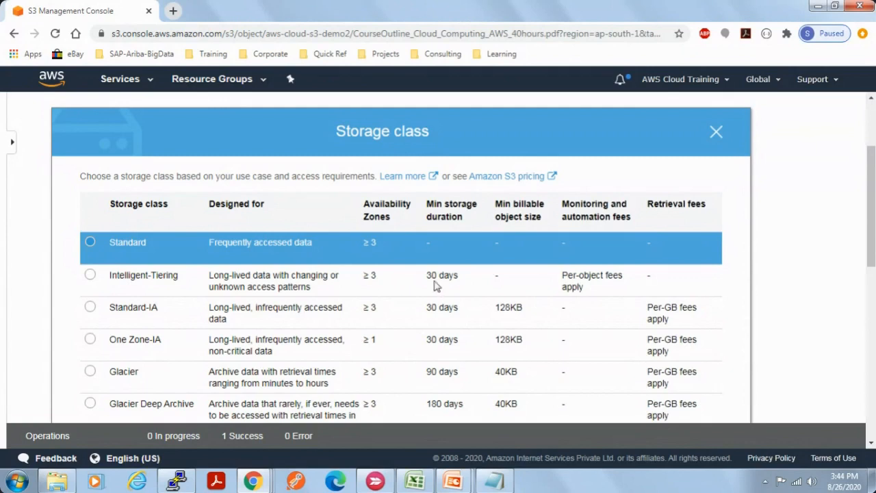
drag(431, 280, 449, 346)
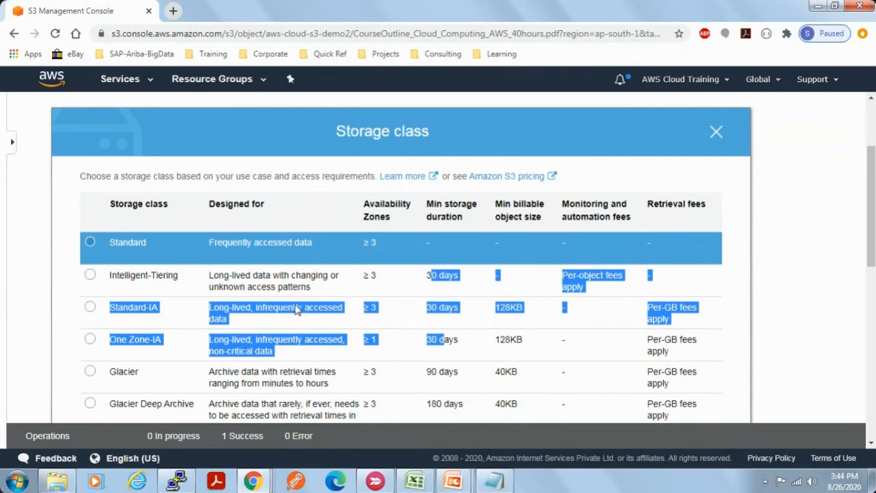
click(264, 276)
triple_click(251, 287)
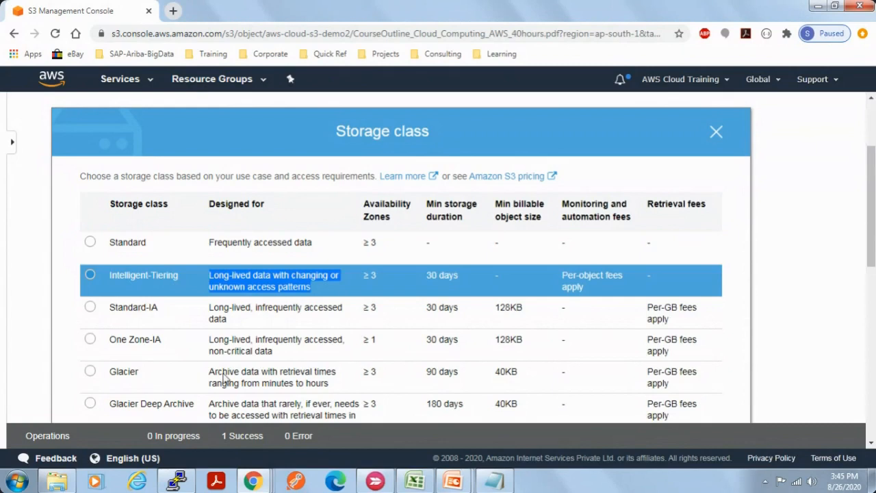
Examine the Glacier and Glacier Deep Archive descriptions, and close the storage class settings
drag(209, 373, 334, 389)
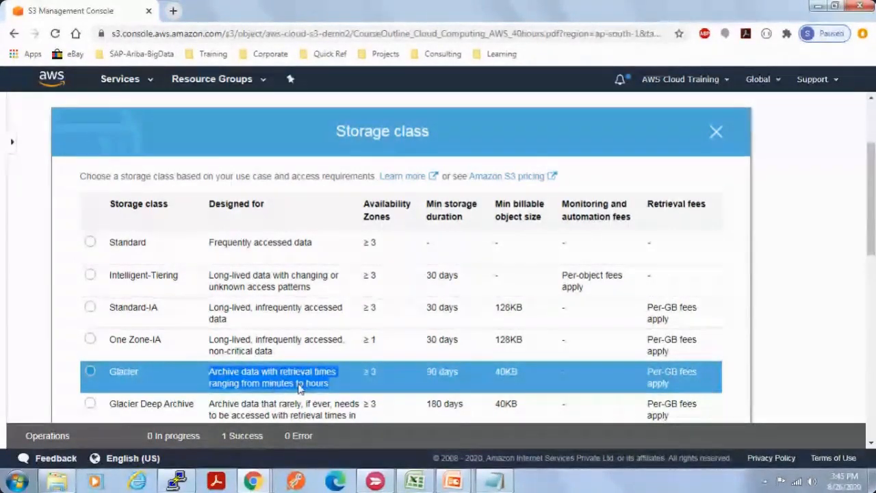
scroll(298, 387, down, 1)
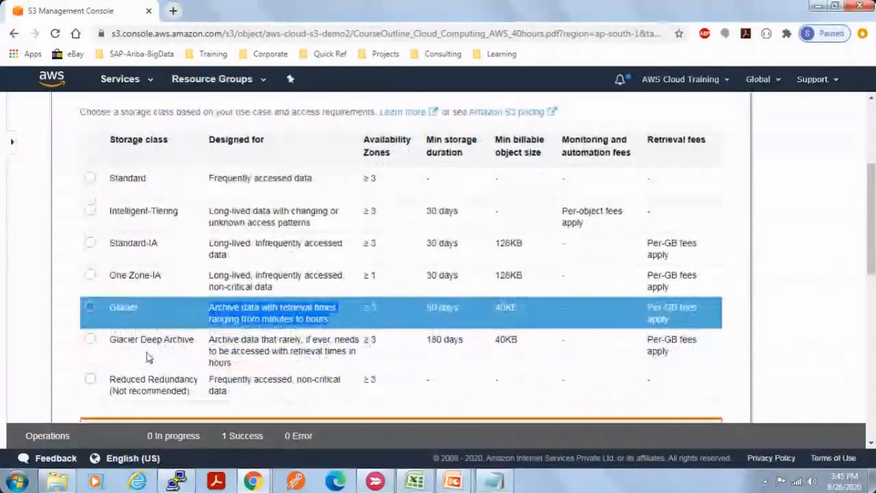
click(287, 320)
drag(208, 308, 339, 330)
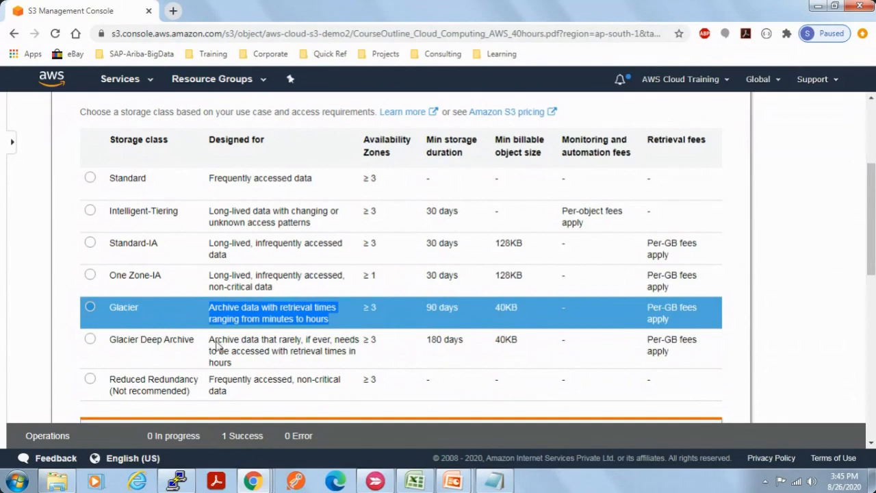
drag(210, 341, 421, 344)
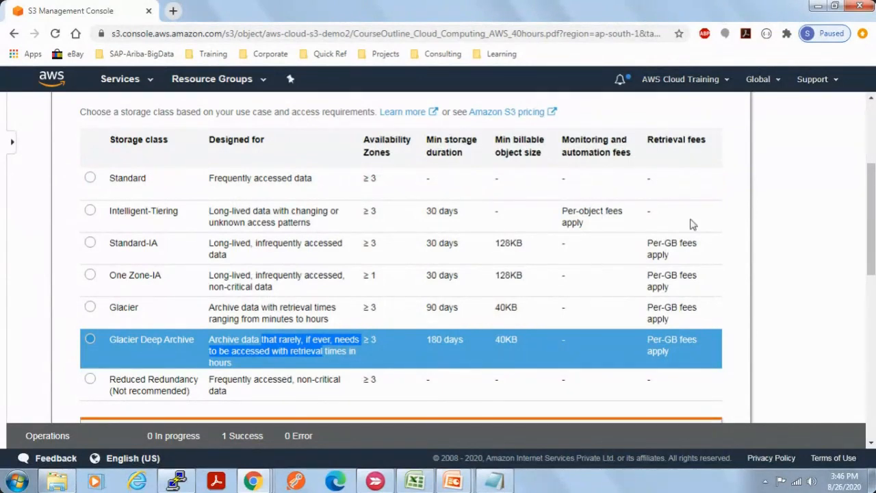
scroll(440, 262, up, 3)
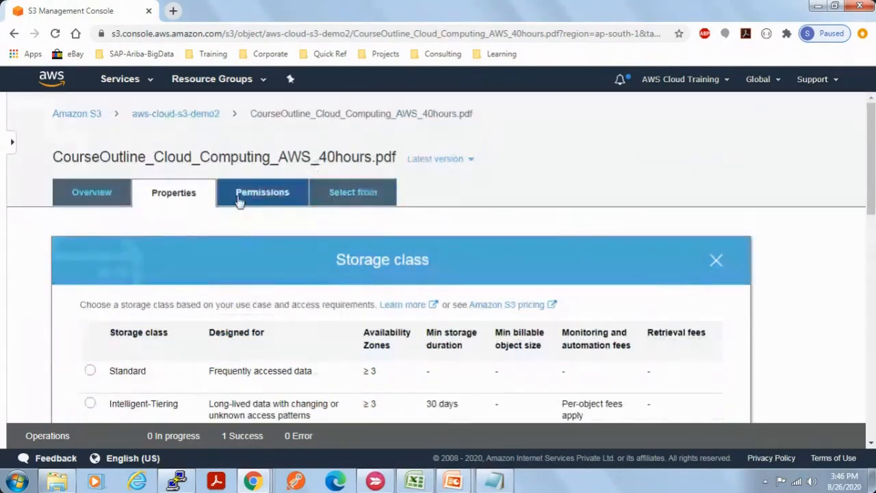
click(716, 259)
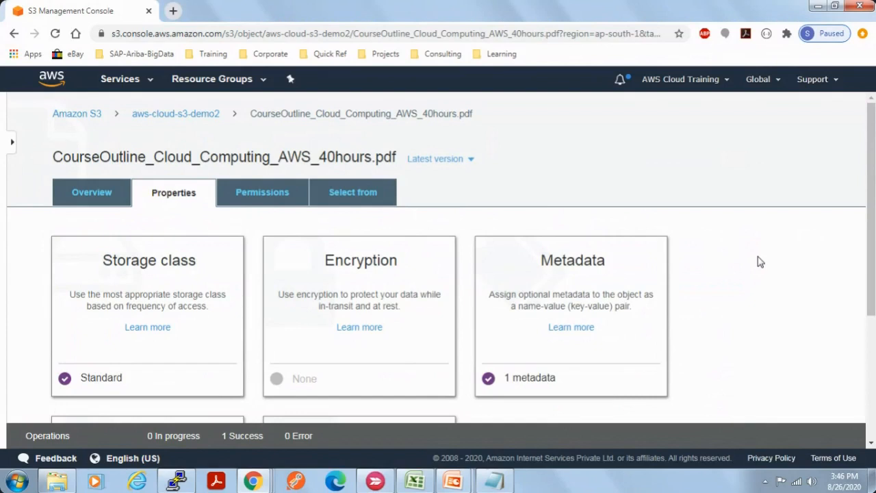
Reopen the storage class settings, pick Glacier for the PDF, and close them without saving
click(154, 380)
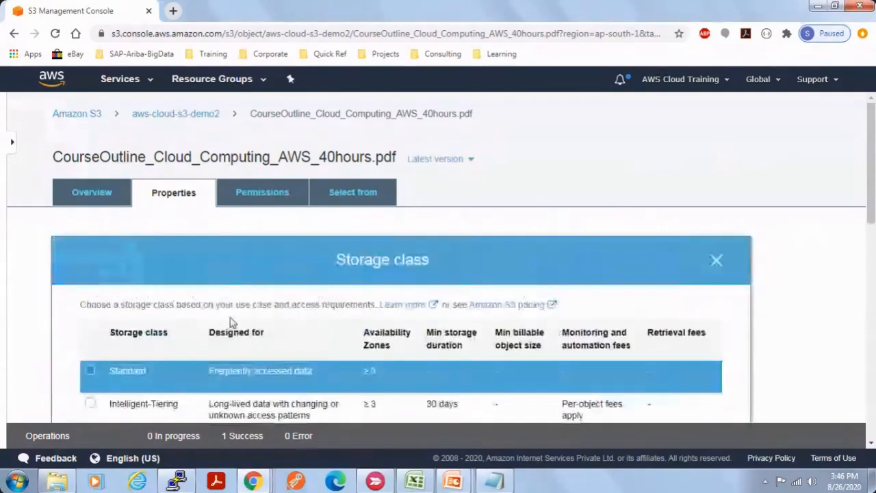
scroll(233, 323, down, 3)
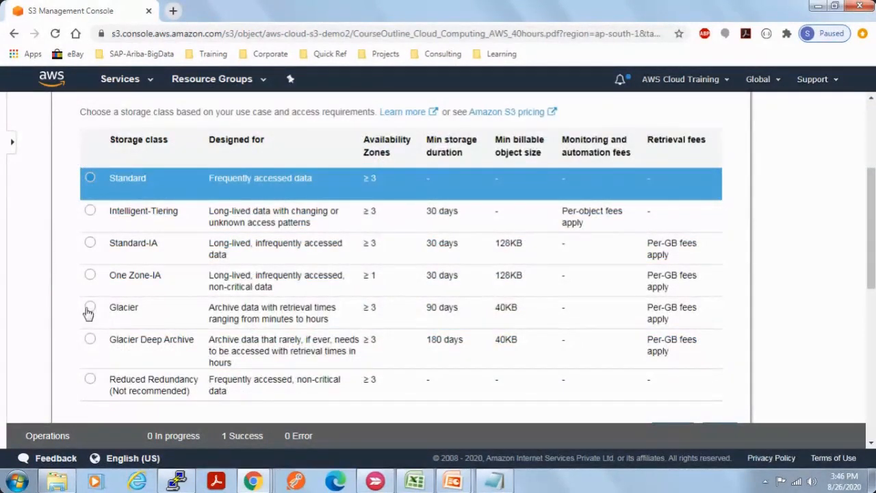
click(89, 309)
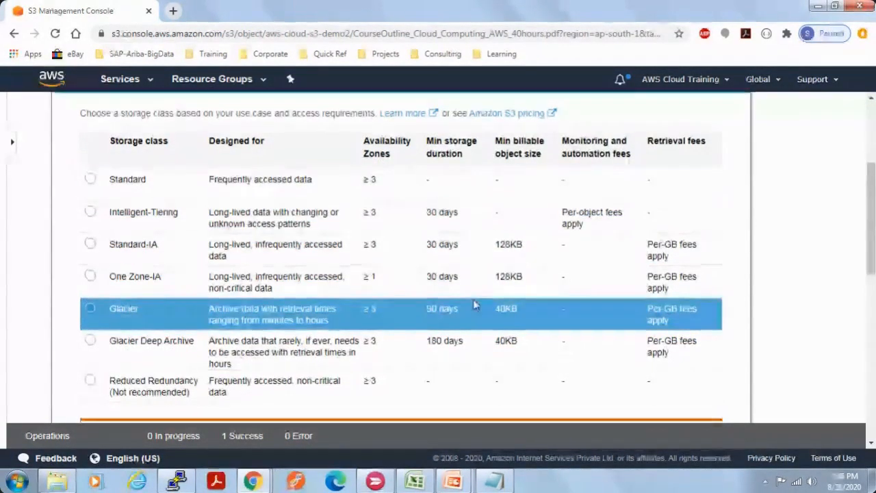
scroll(473, 305, up, 3)
click(715, 262)
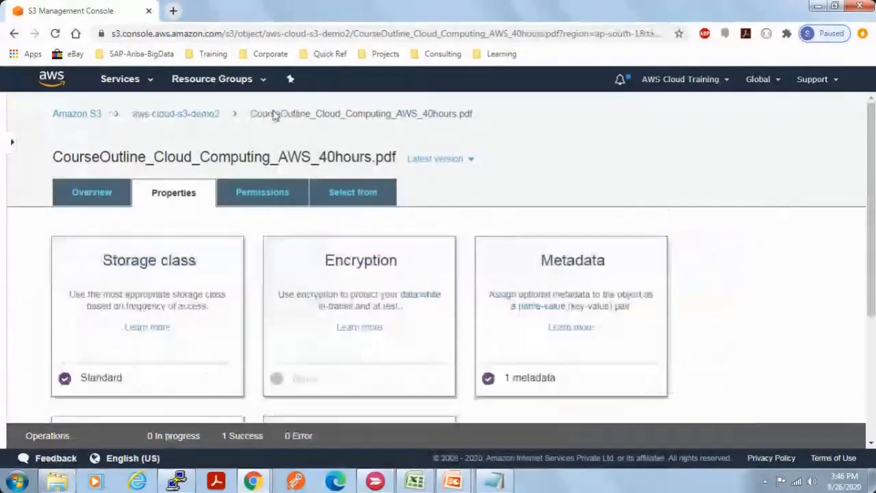
Choose AWS-KMS encryption with the aws/s3 key for the PDF, and cancel without saving
scroll(463, 310, down, 1)
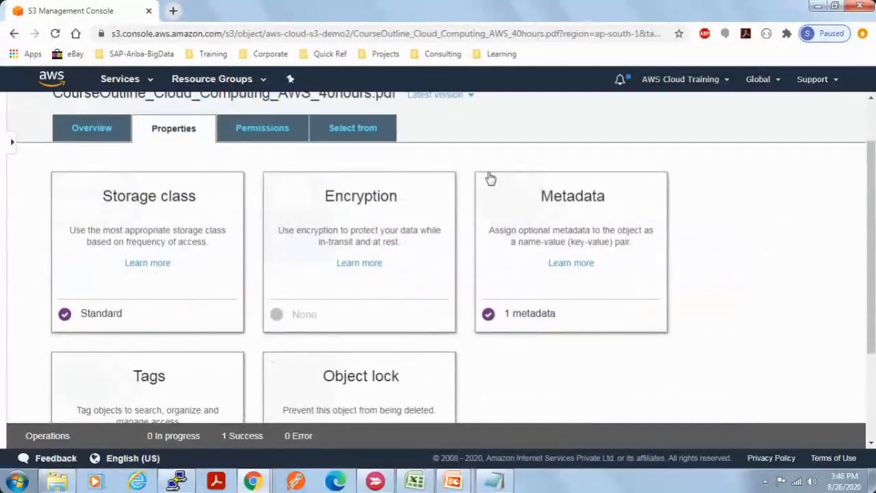
click(416, 278)
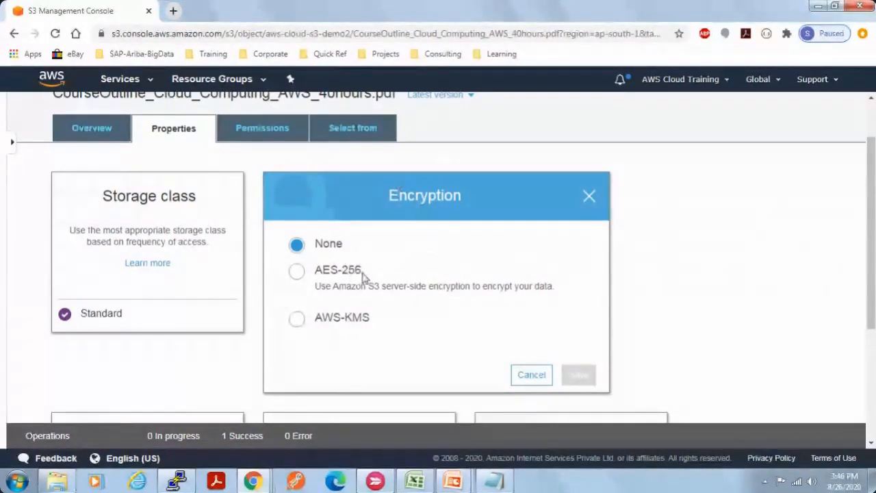
click(329, 317)
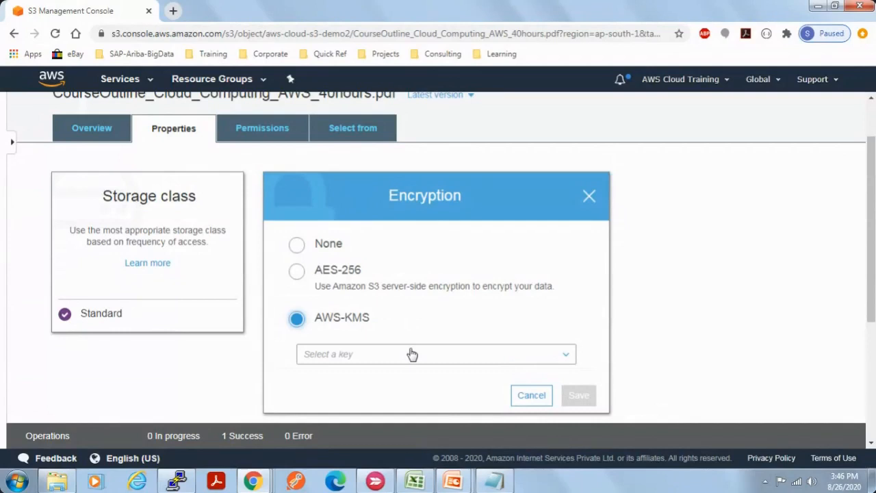
click(411, 354)
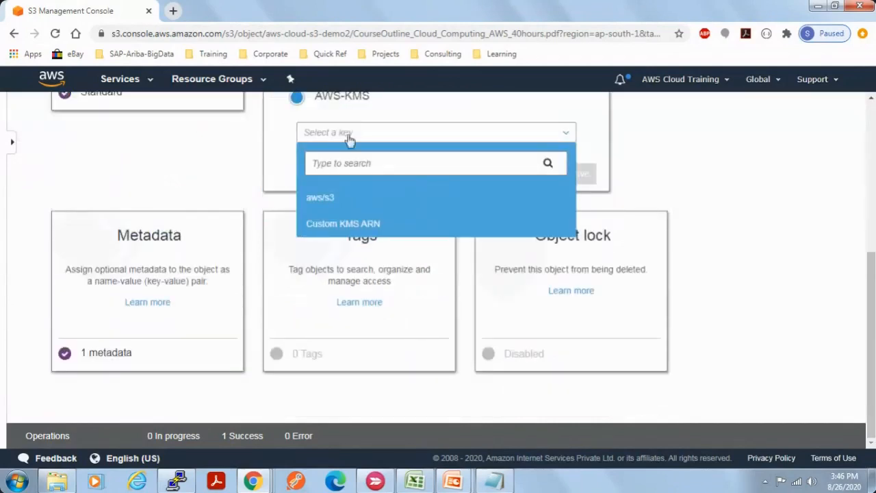
click(329, 199)
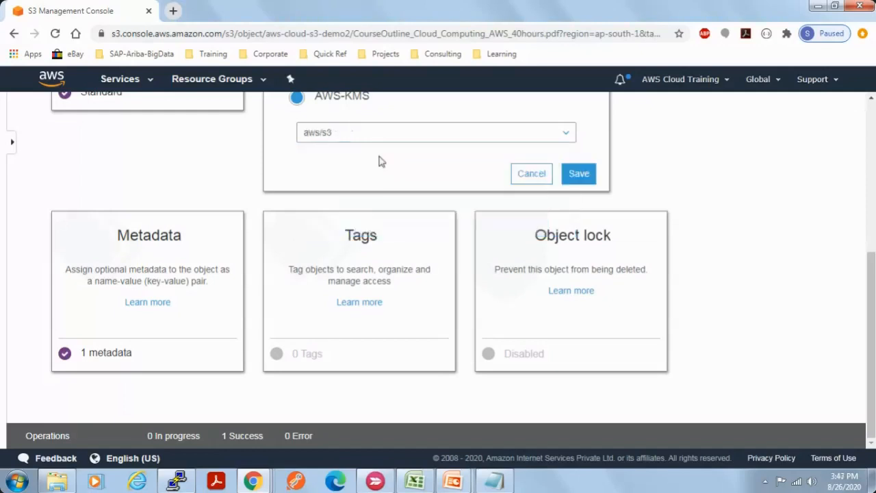
click(534, 174)
scroll(522, 234, up, 2)
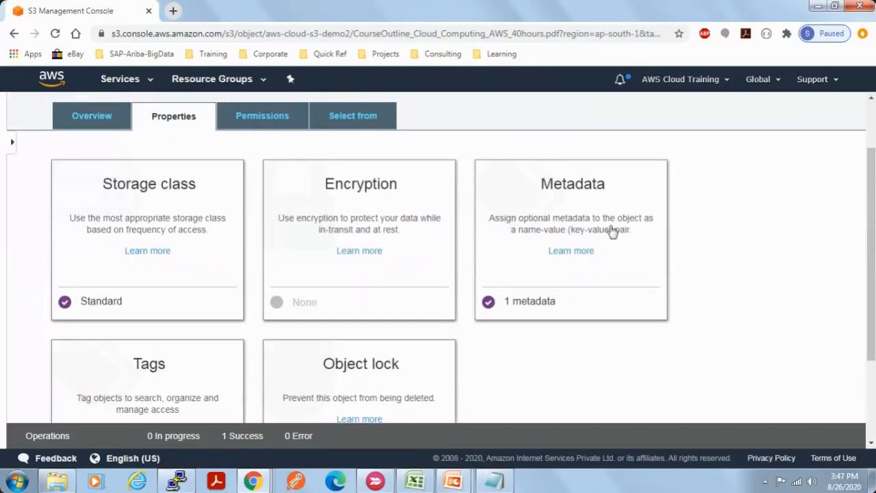
Open the PDF's metadata, start a new entry to examine the available keys, and cancel without saving
click(612, 238)
scroll(524, 349, down, 2)
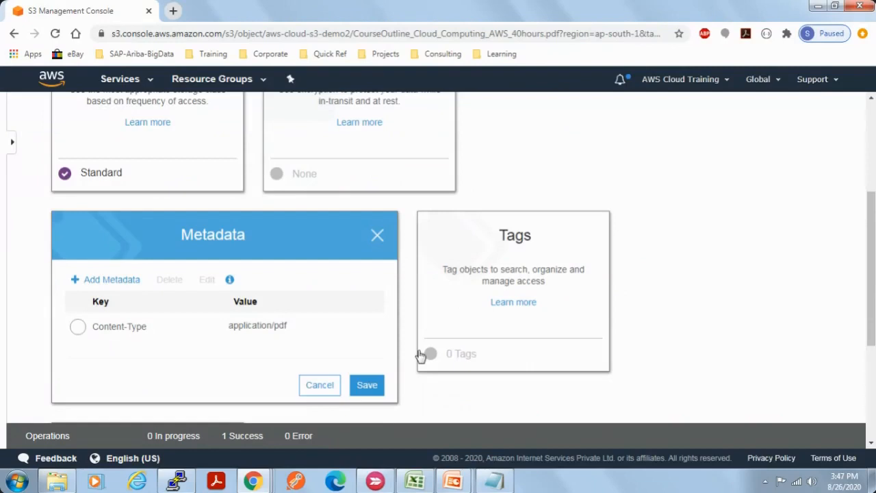
click(118, 286)
click(141, 361)
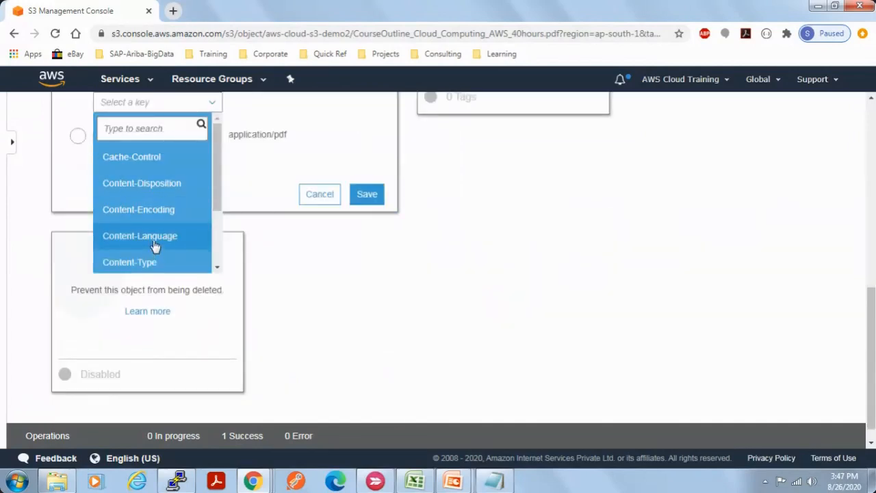
scroll(155, 245, down, 2)
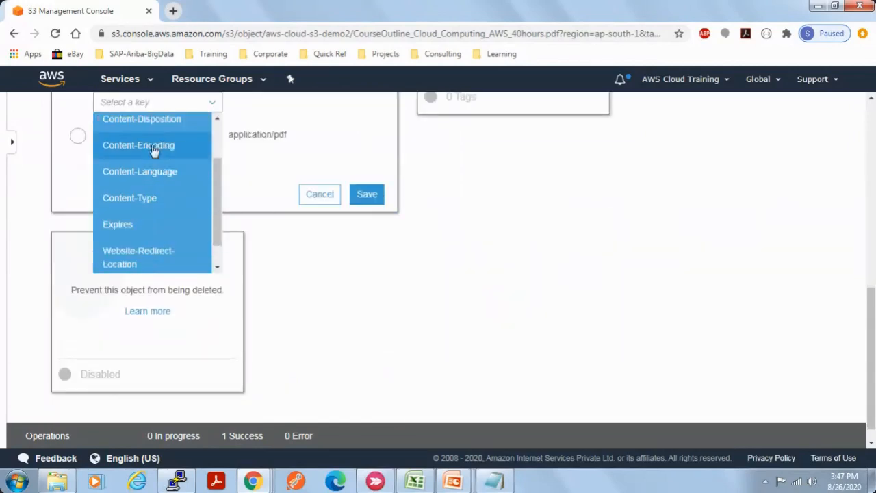
scroll(146, 240, down, 3)
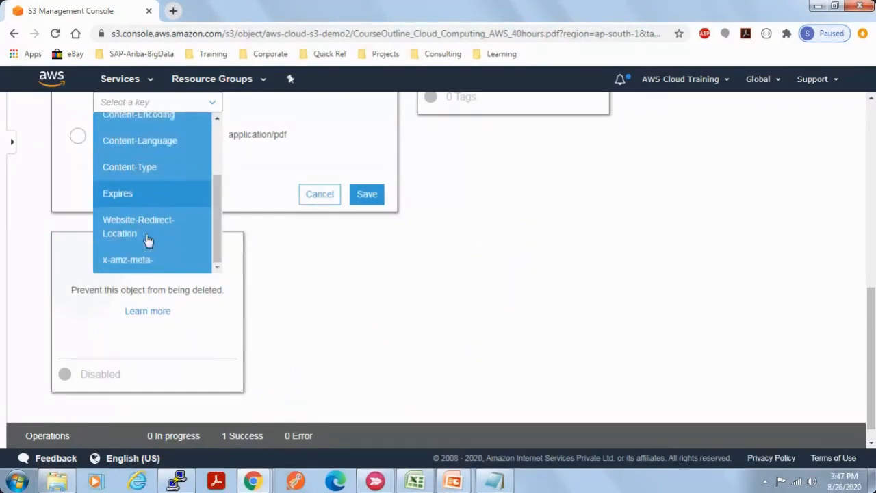
scroll(147, 240, up, 4)
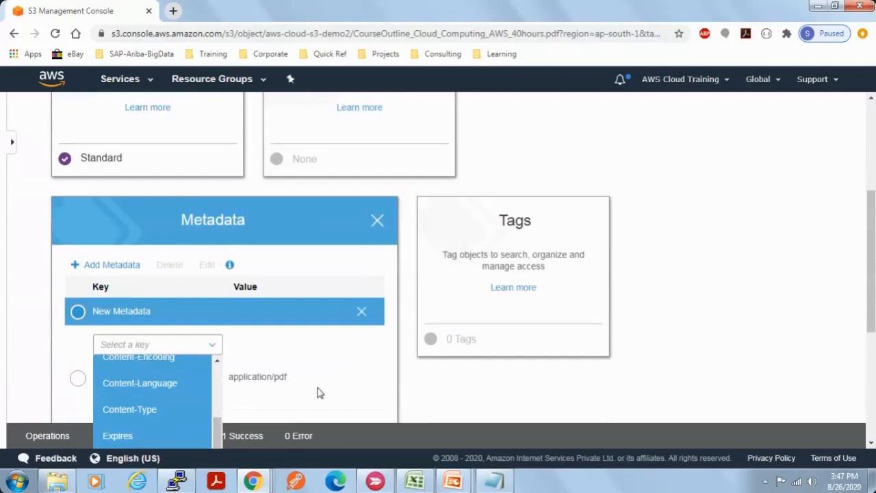
scroll(317, 392, down, 1)
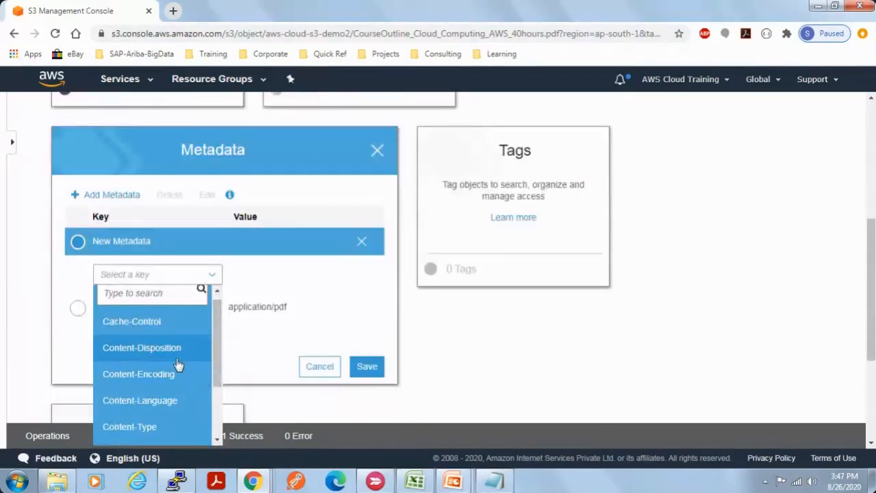
click(356, 282)
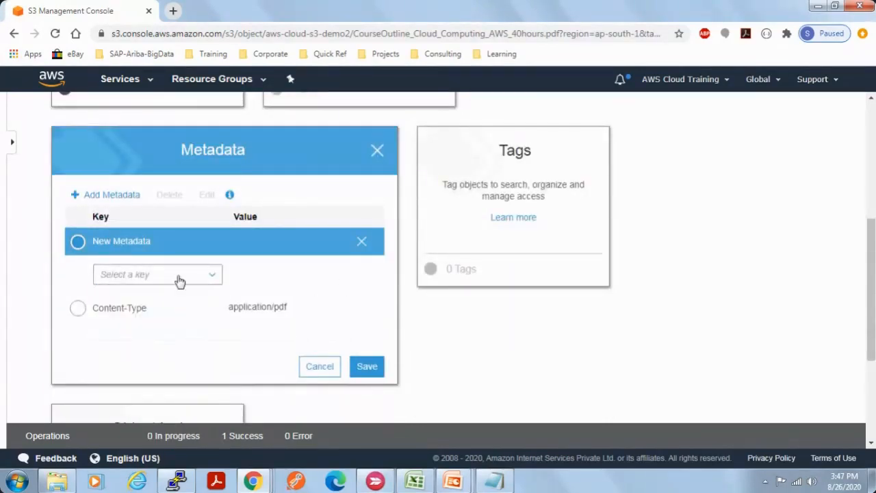
click(319, 366)
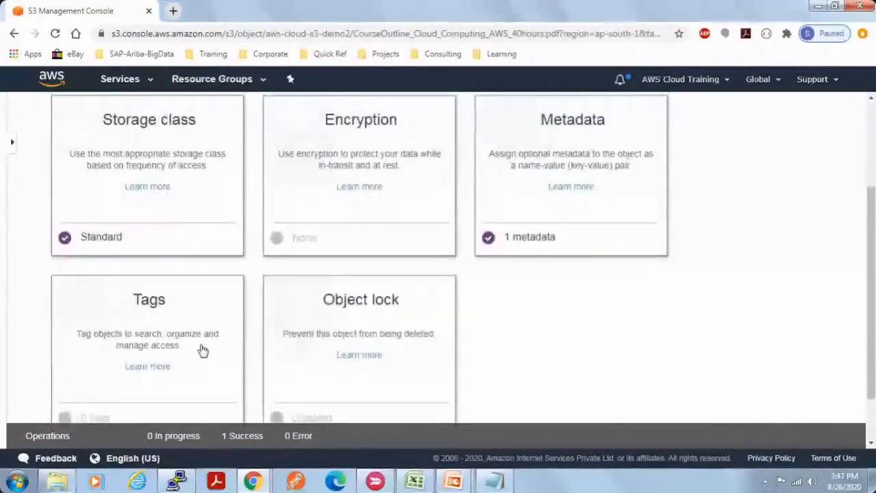
Add a tag to the PDF with key Type and value Training-TOC, and save it
click(180, 352)
scroll(241, 374, down, 2)
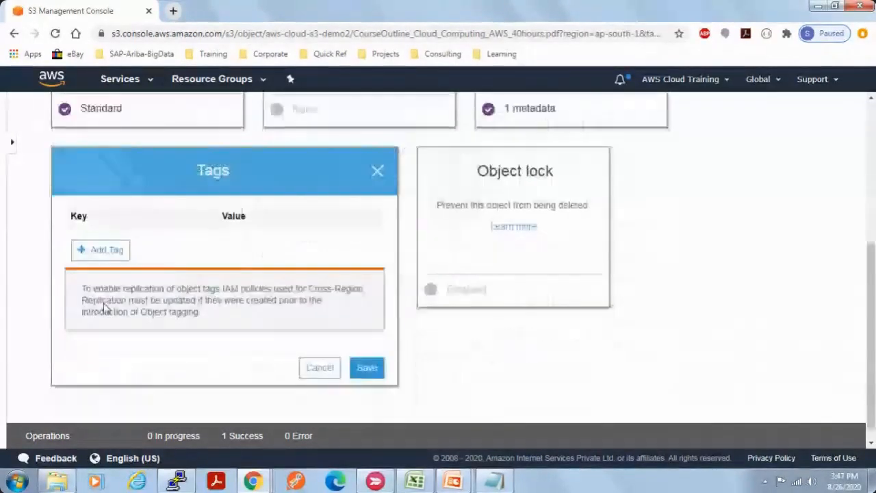
click(103, 251)
click(116, 235)
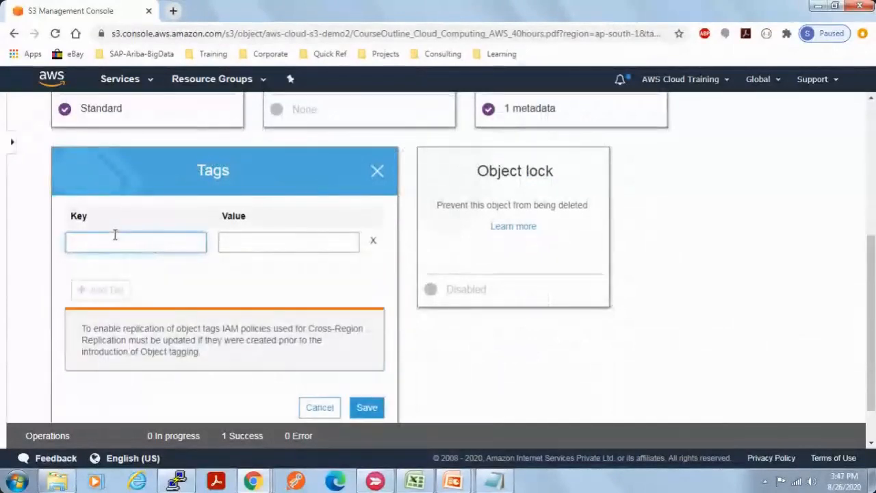
text(Type)
key(Tab)
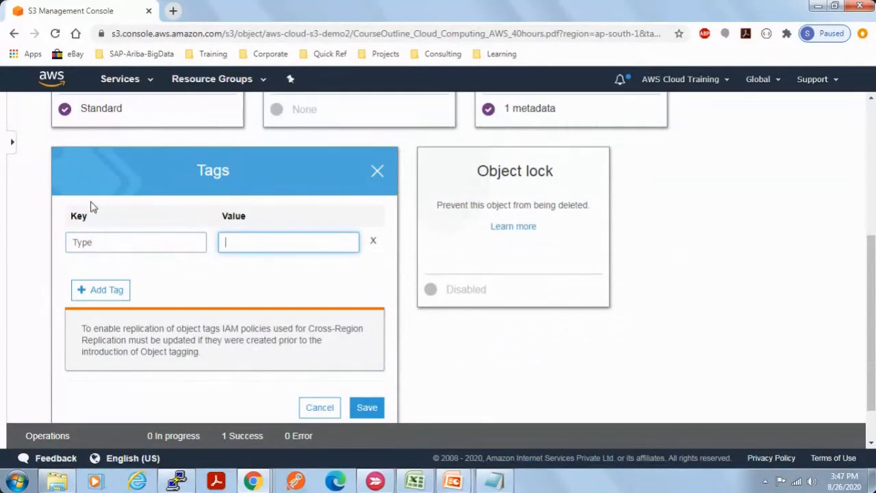
text(Training-TOC)
click(367, 407)
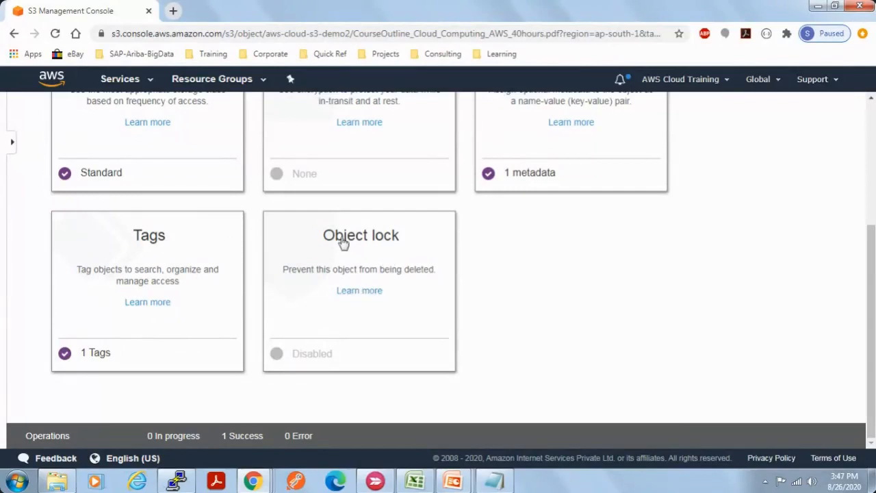
Examine the PDF's object lock information and its bucket-level requirement, and close it
click(356, 319)
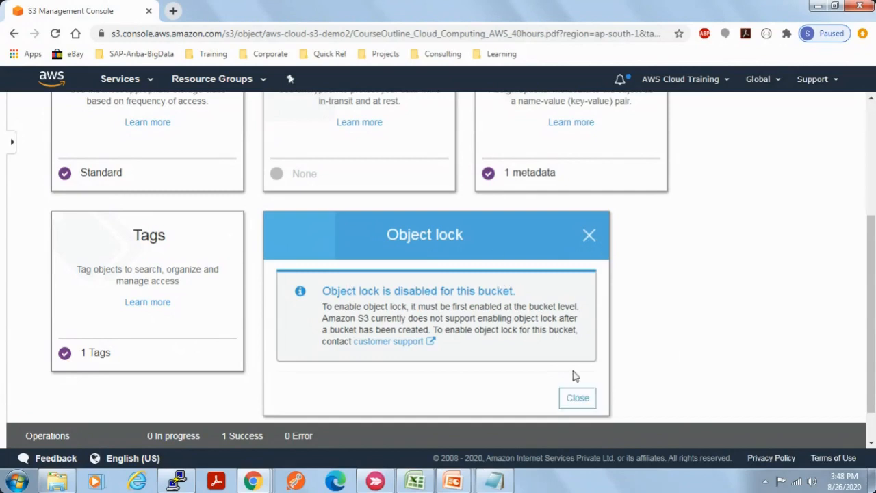
click(577, 400)
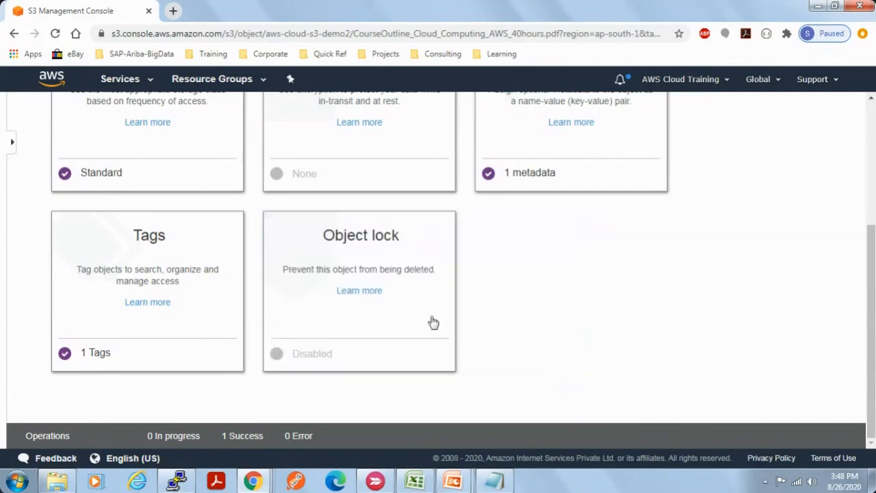
click(385, 274)
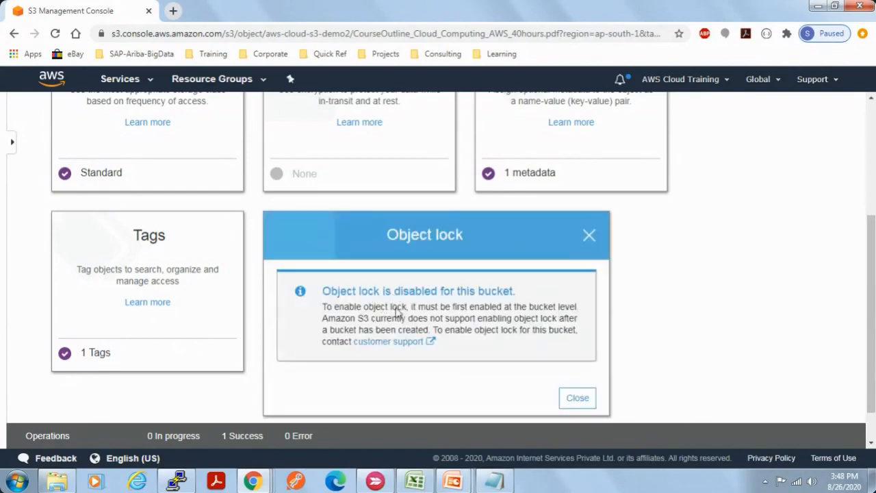
scroll(397, 312, up, 3)
scroll(441, 390, down, 3)
click(578, 398)
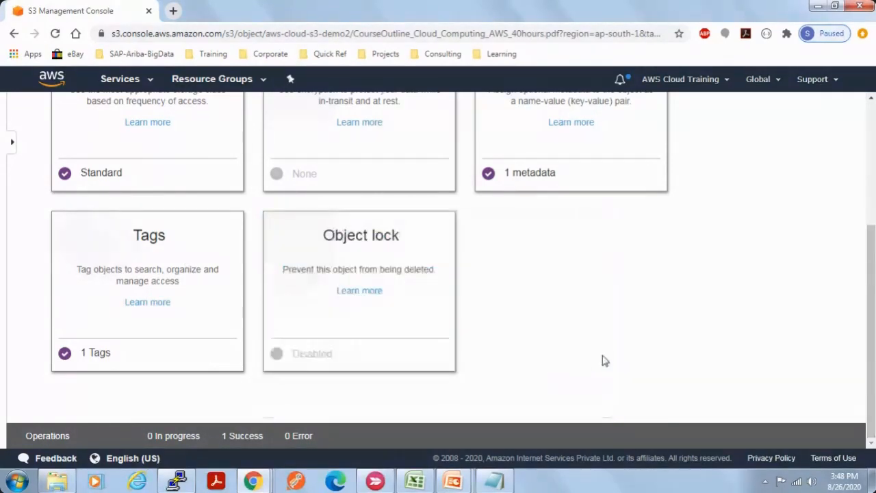
Open the PDF's permissions and examine the owner and public access along with the entry form for another AWS account
scroll(603, 360, up, 3)
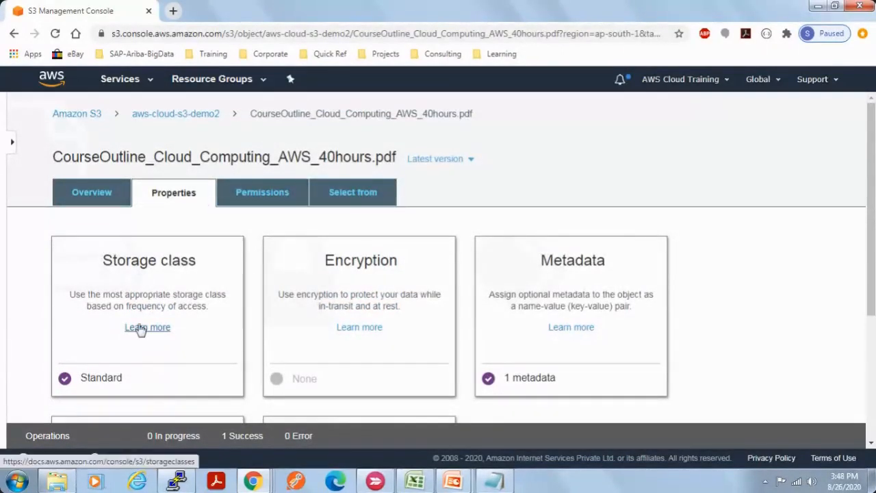
scroll(653, 356, down, 2)
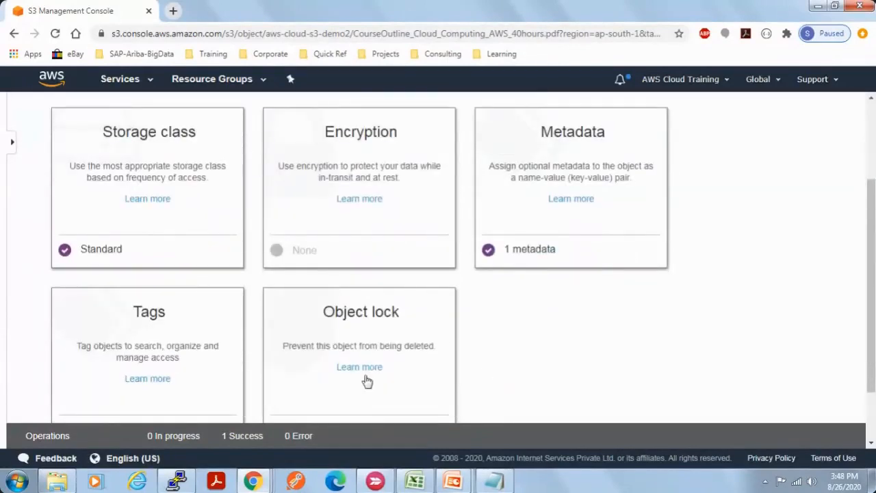
scroll(475, 351, up, 2)
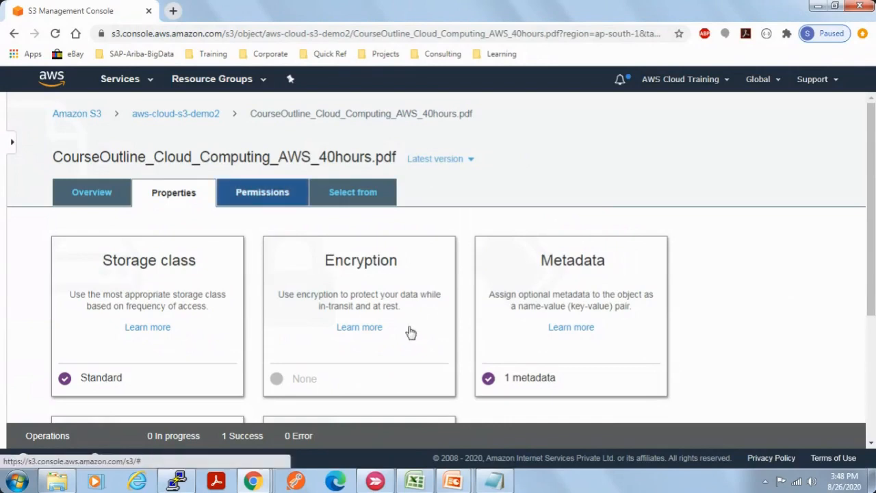
click(231, 202)
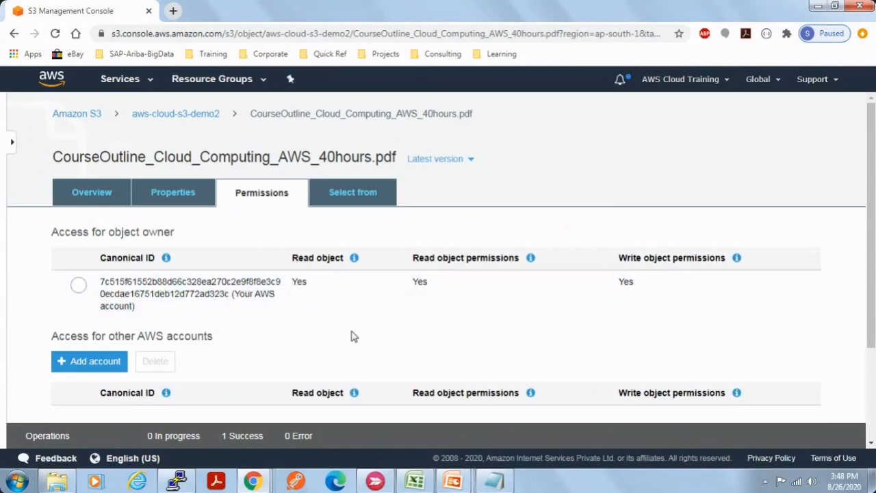
scroll(353, 336, down, 1)
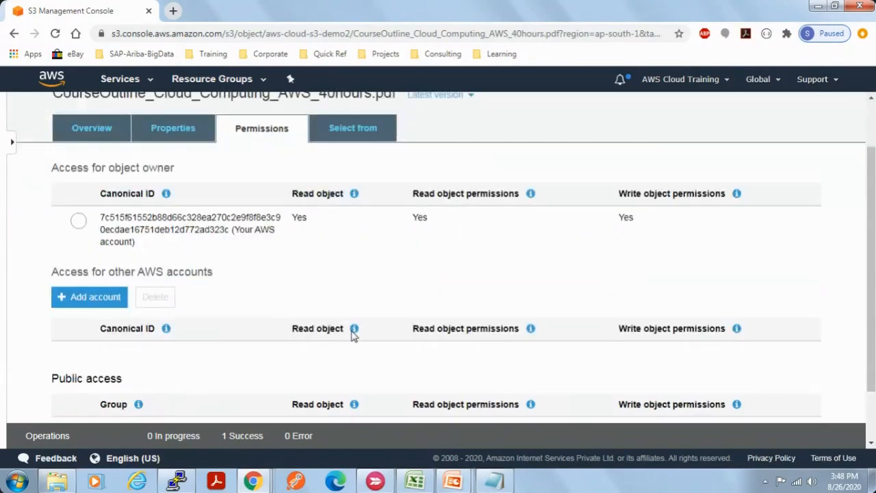
scroll(353, 333, down, 1)
click(97, 235)
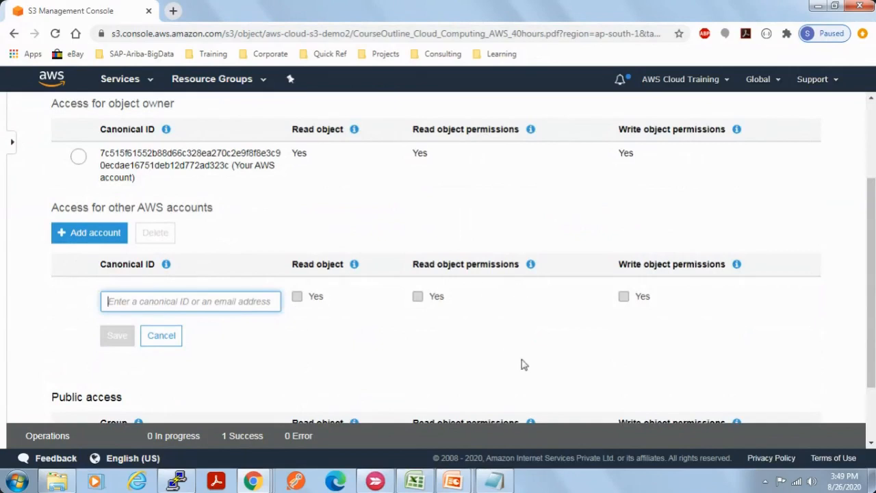
scroll(521, 362, down, 1)
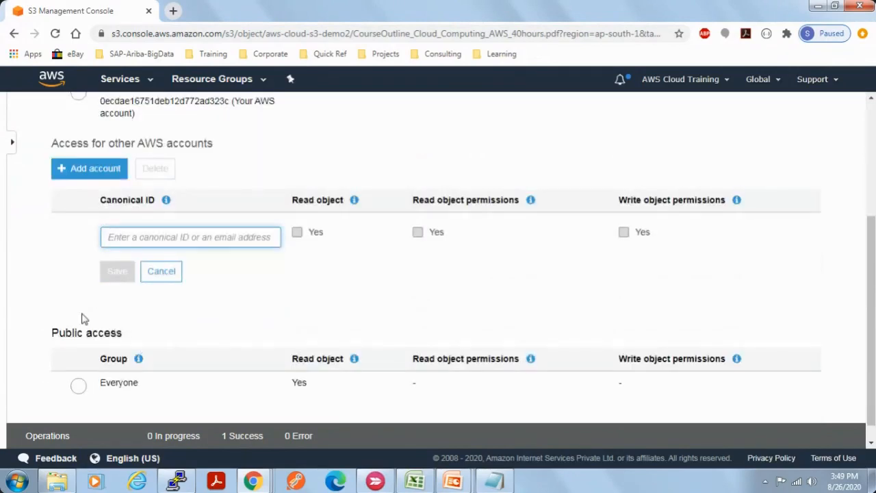
scroll(221, 357, down, 1)
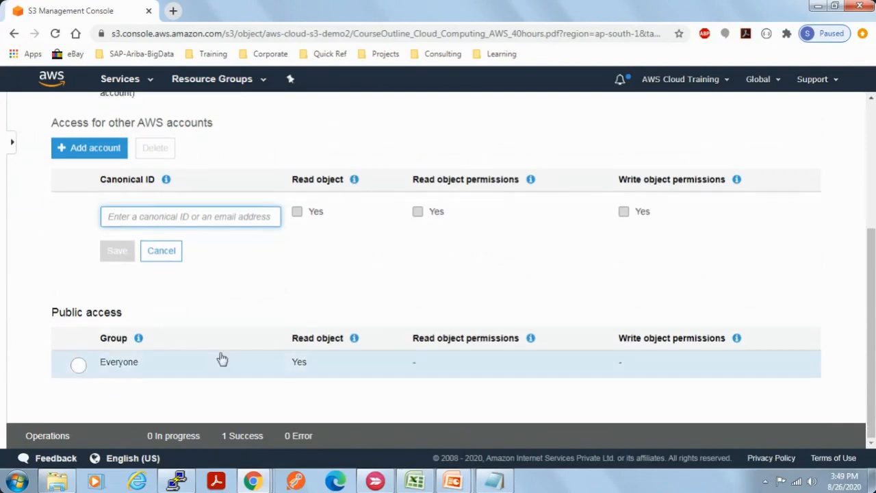
scroll(220, 352, up, 2)
mouse_move(353, 312)
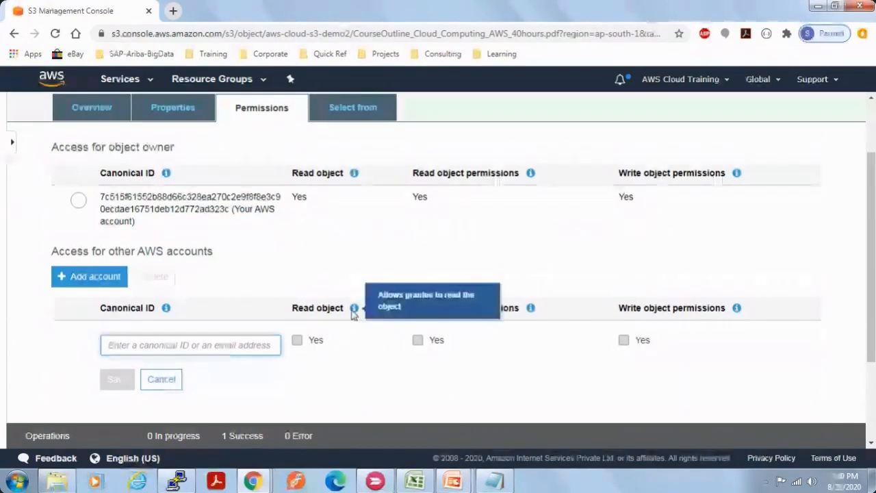
Open the PDF's S3 Select page and examine its file format, delimiter, compression and preview options
scroll(352, 312, up, 2)
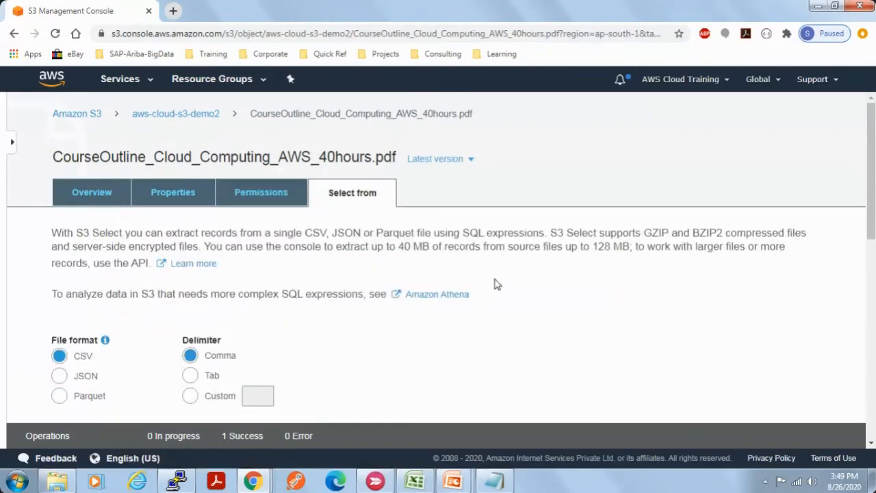
scroll(548, 348, down, 3)
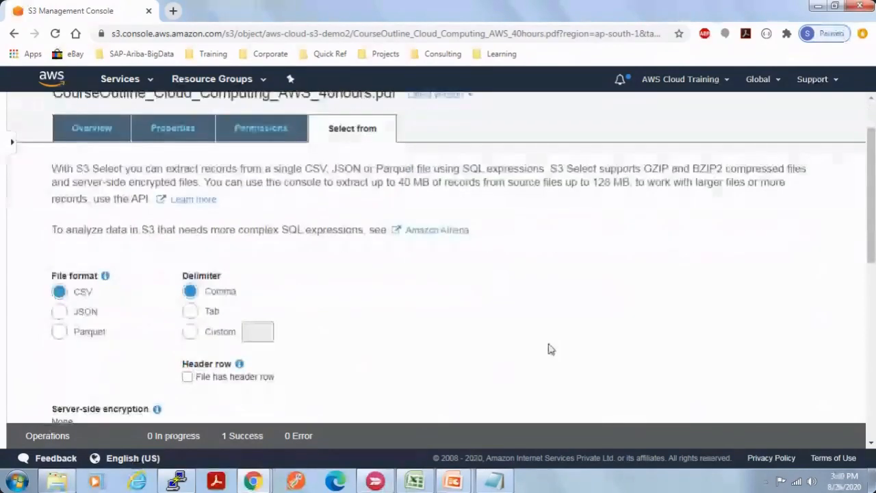
scroll(547, 349, up, 1)
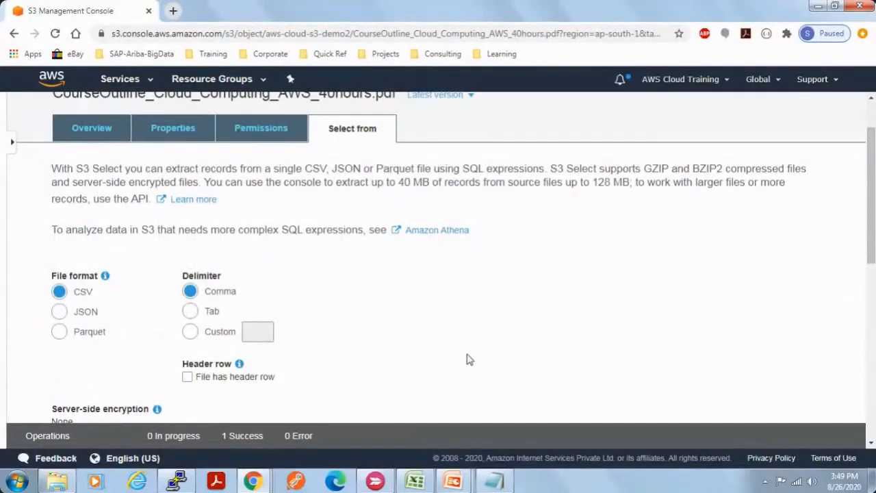
scroll(468, 360, down, 5)
scroll(468, 360, down, 4)
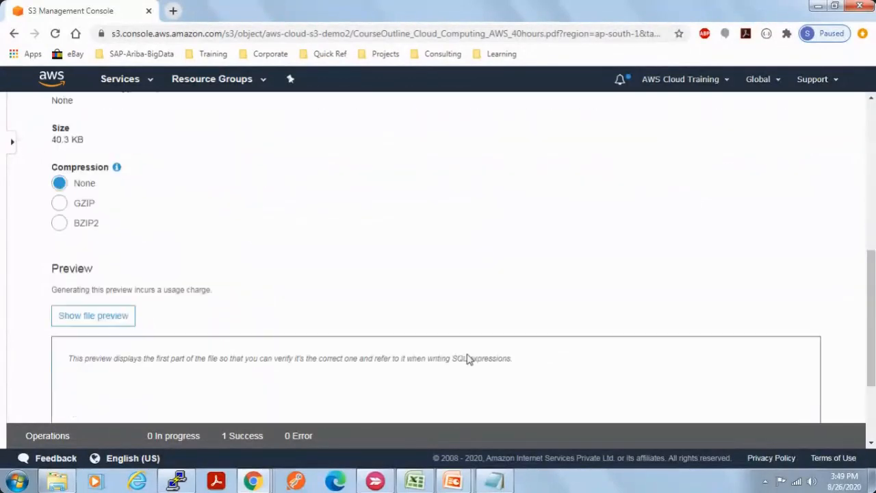
scroll(469, 359, up, 4)
scroll(468, 359, up, 5)
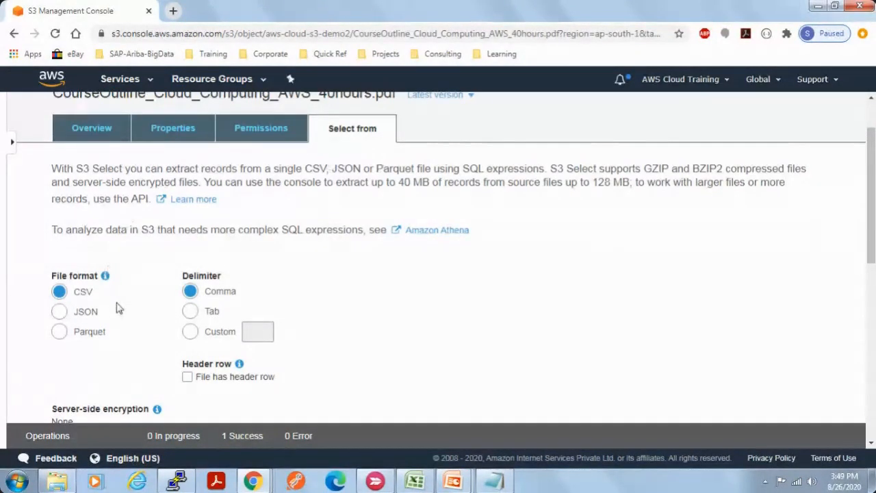
drag(116, 342, 72, 299)
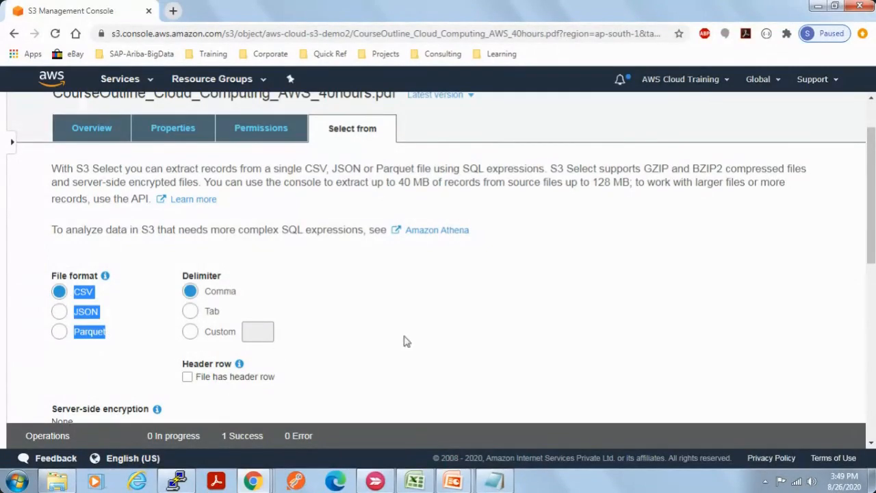
scroll(411, 340, down, 2)
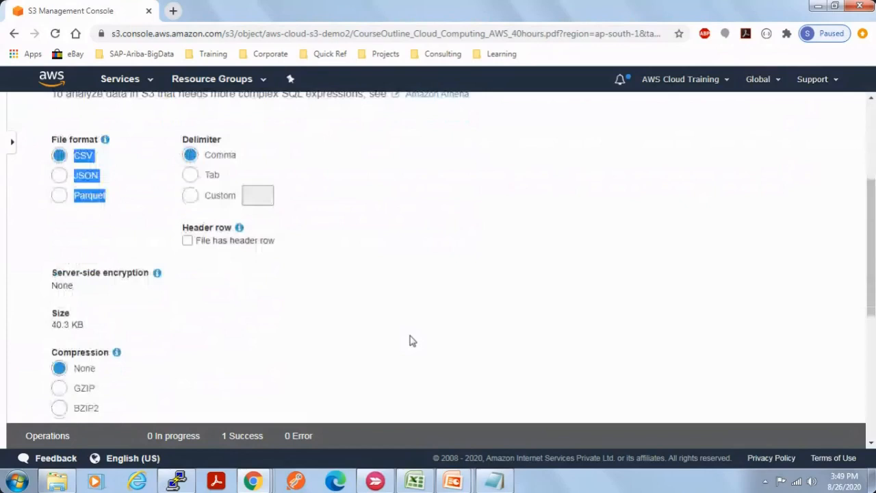
scroll(410, 340, up, 3)
Return to the list of S3 buckets and open the aws-webinar-s3-demo bucket
click(176, 113)
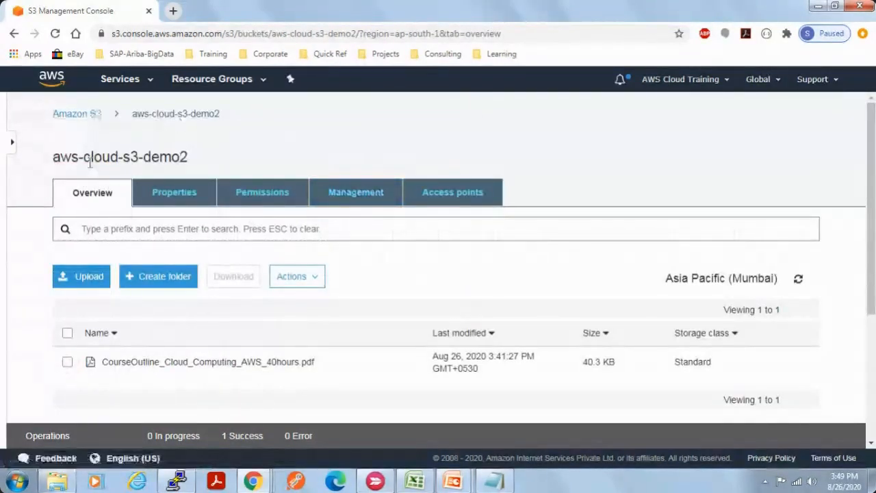
click(69, 115)
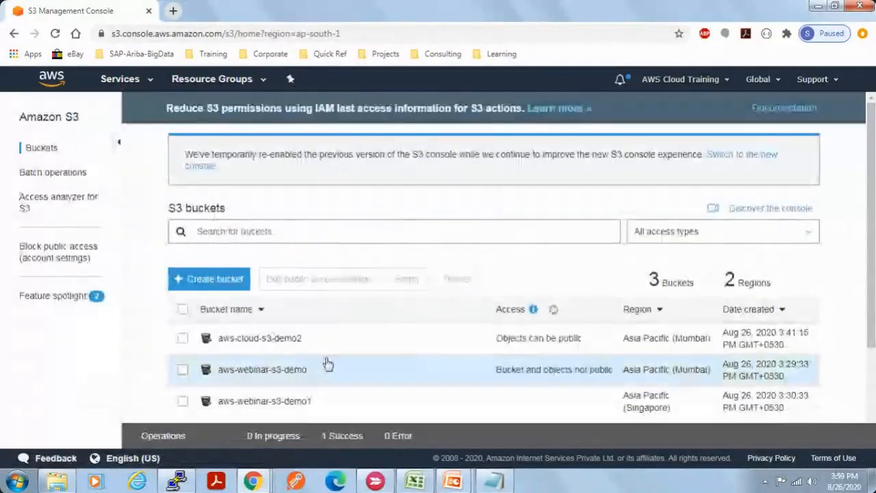
scroll(274, 363, down, 1)
click(304, 308)
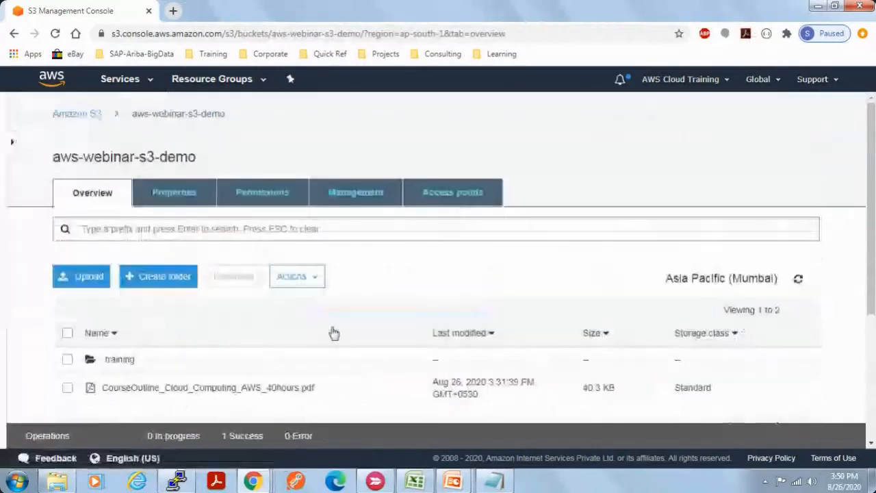
Enable versioning in the properties of the aws-webinar-s3-demo bucket and save the setting
scroll(446, 329, down, 1)
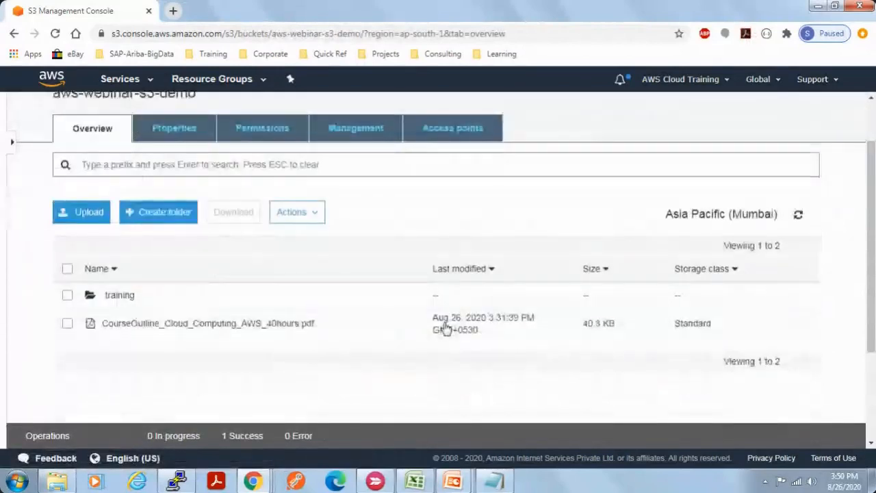
scroll(445, 328, up, 1)
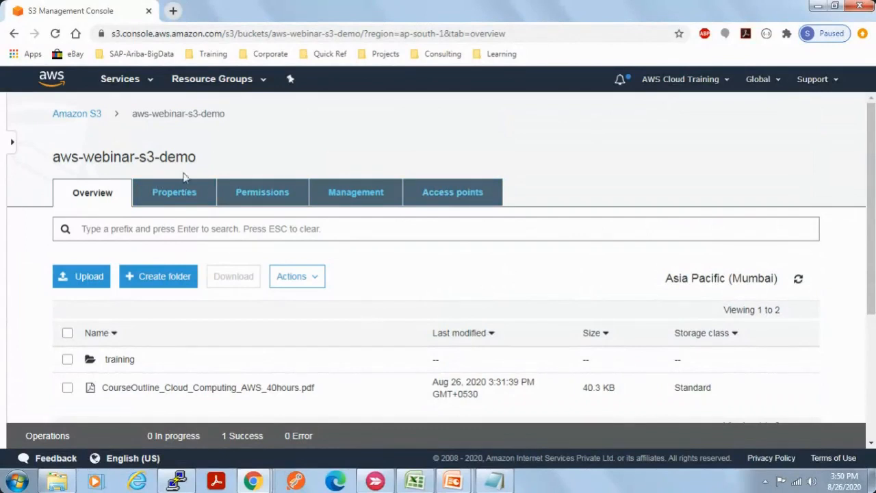
click(179, 198)
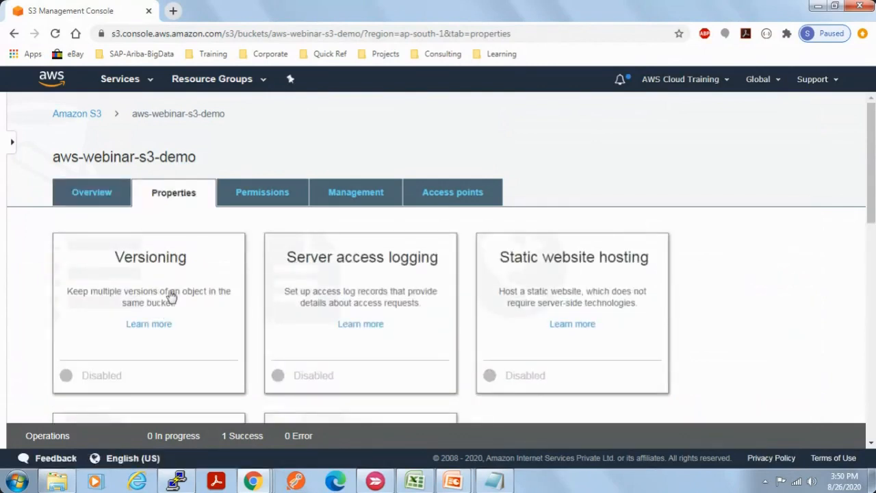
click(171, 295)
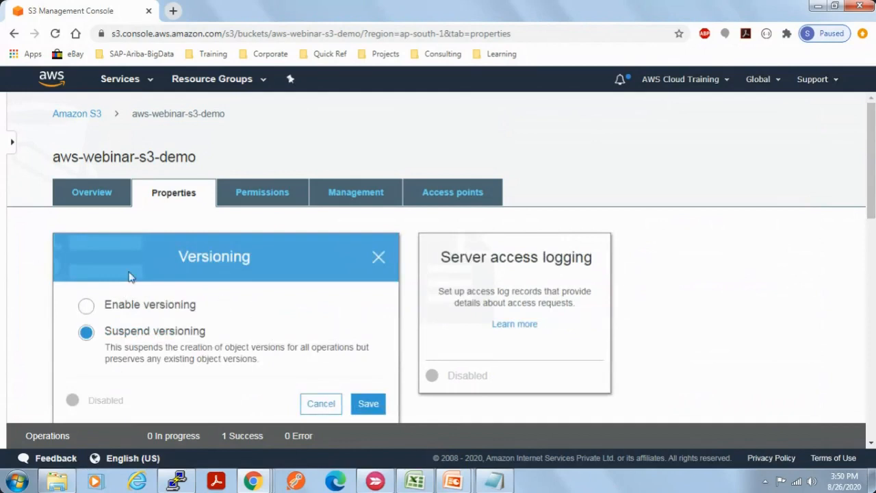
click(86, 306)
click(367, 403)
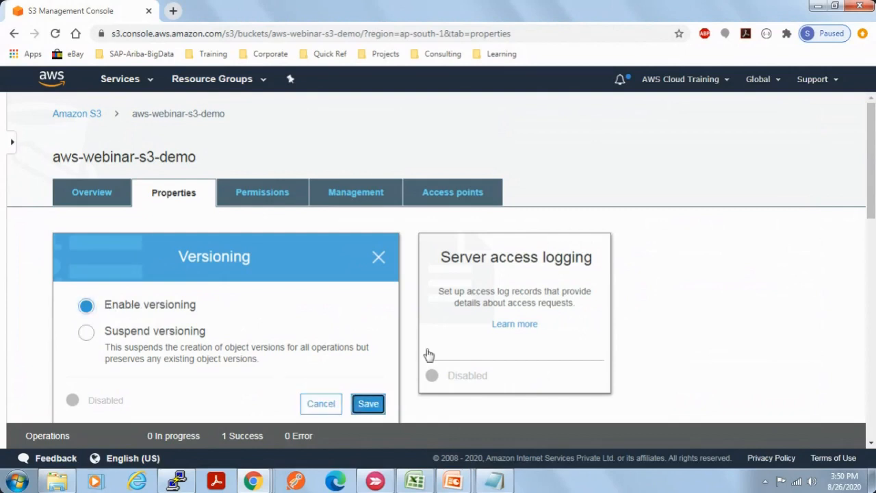
Return to the bucket's overview, open the CourseOutline_Cloud_Computing_AWS_40hours.pdf object and examine its list of versions
click(93, 195)
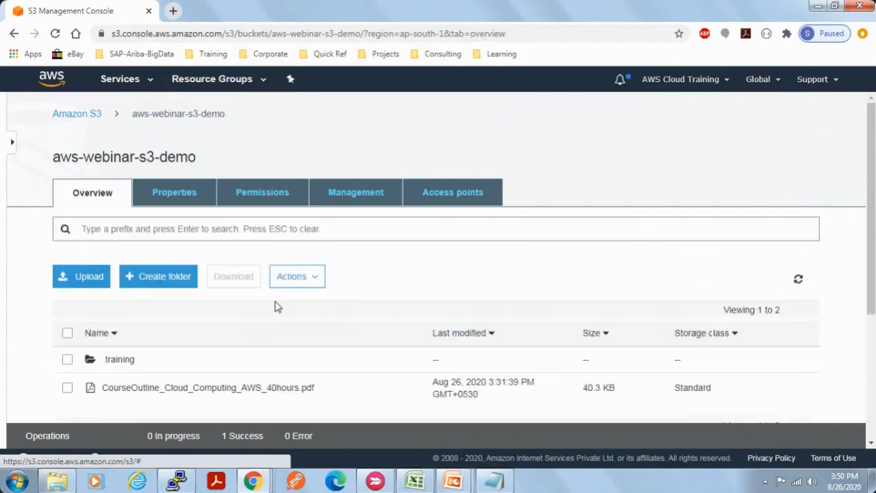
scroll(180, 340, down, 1)
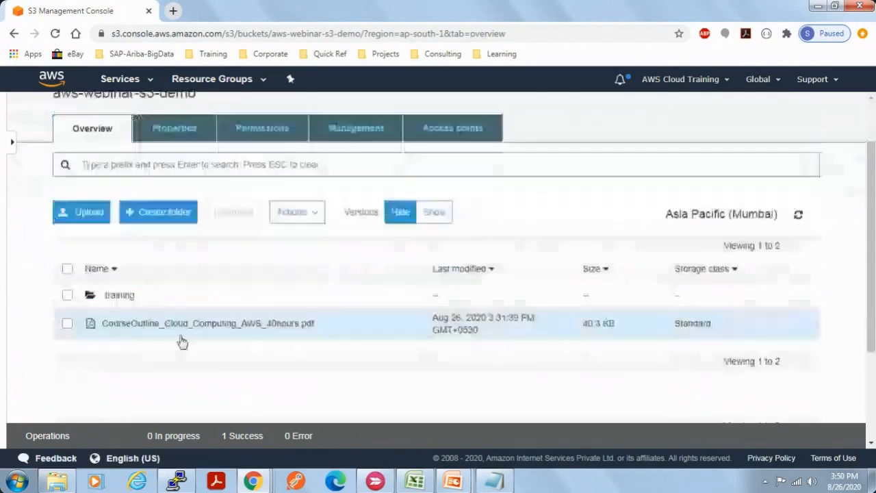
click(179, 324)
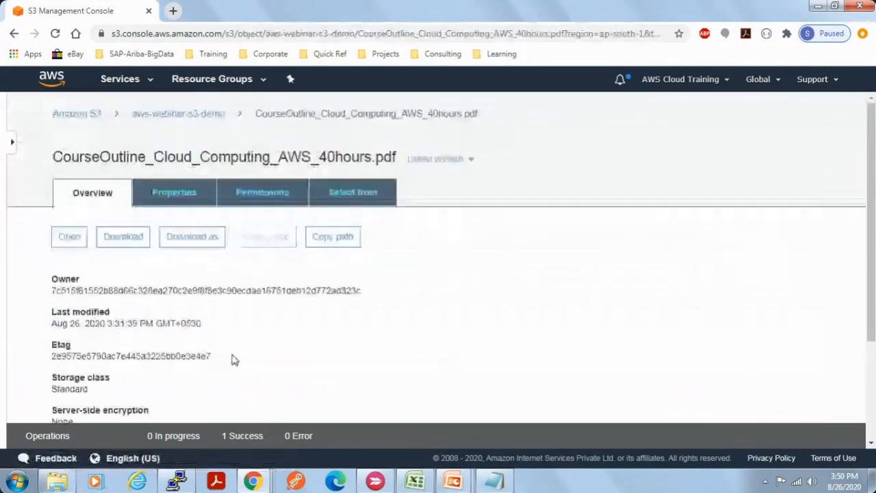
click(81, 240)
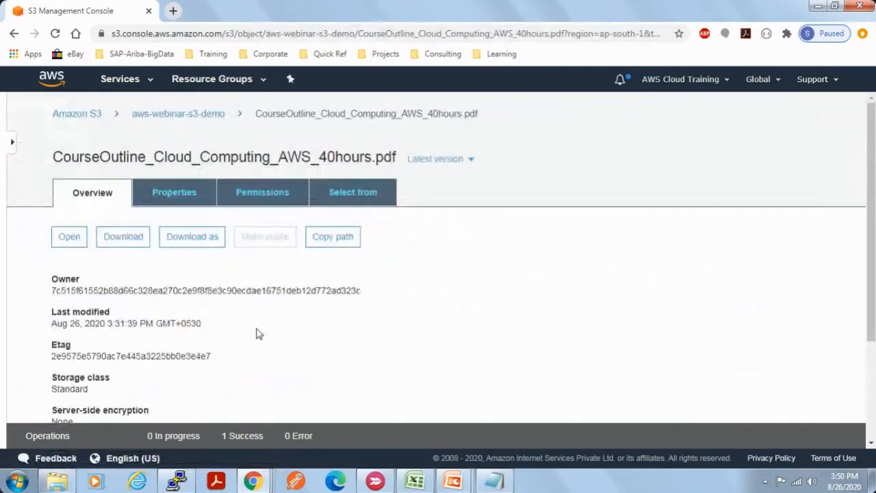
click(460, 166)
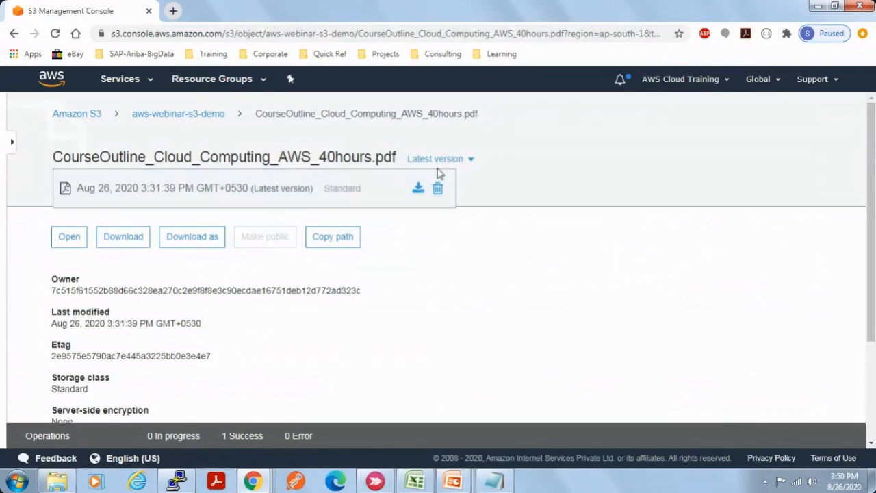
click(526, 297)
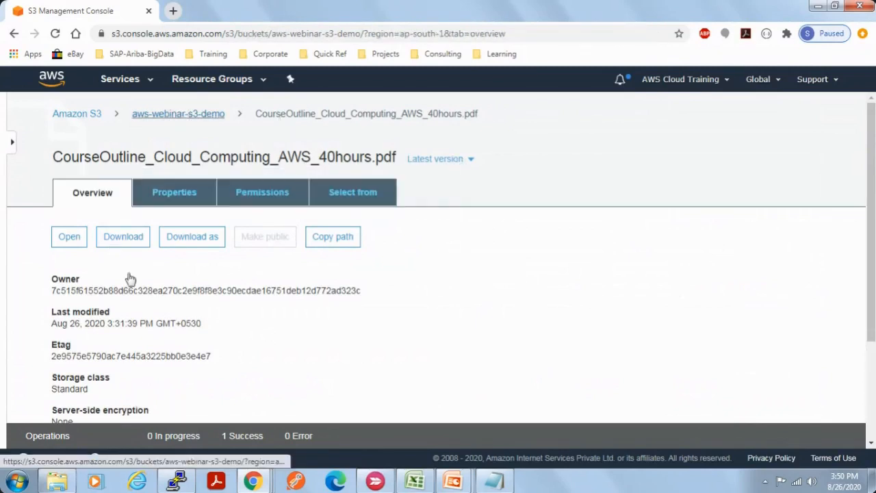
Upload CourseOutline_Cloud_Computing_AWS_40hours.pdf from the local courseOutline folder to the aws-webinar-s3-demo bucket again
click(57, 481)
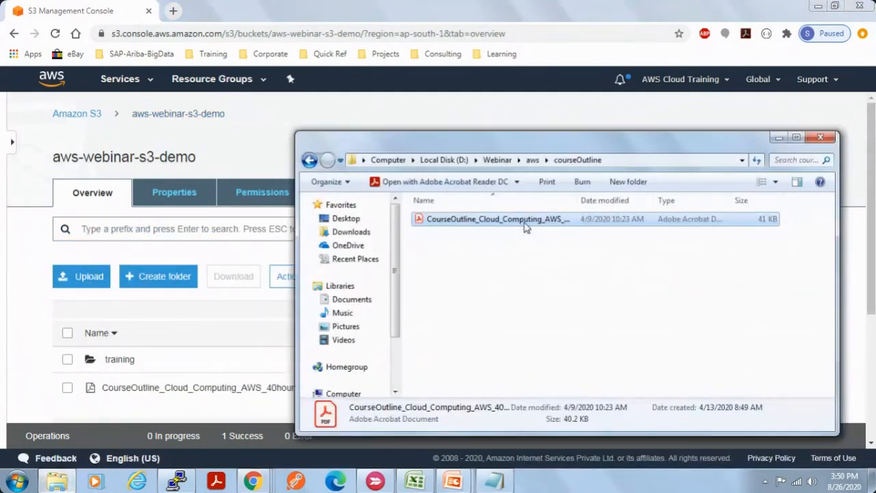
drag(507, 226, 197, 393)
click(122, 420)
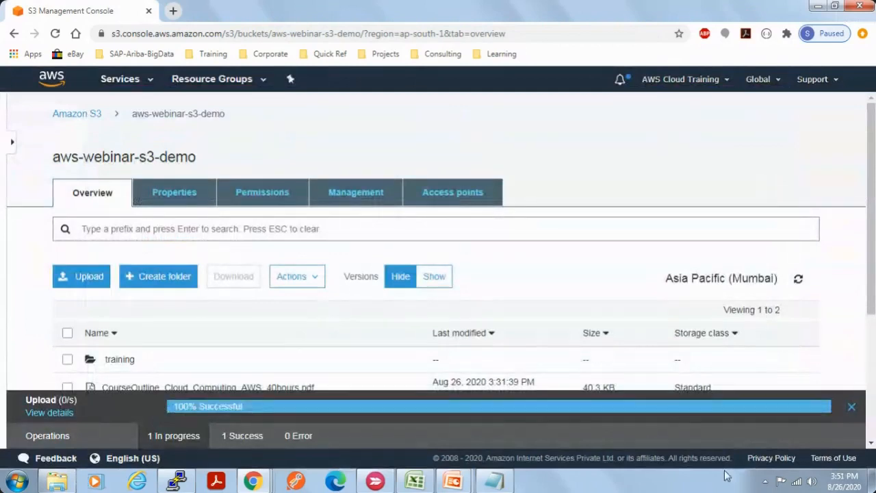
Select the re-uploaded PDF in the bucket, show its details and examine the list of its versions
scroll(641, 408, down, 1)
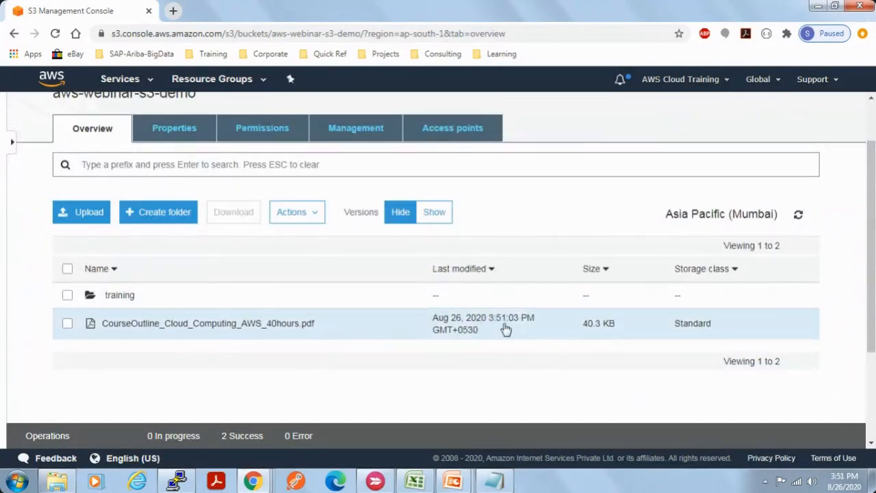
click(68, 324)
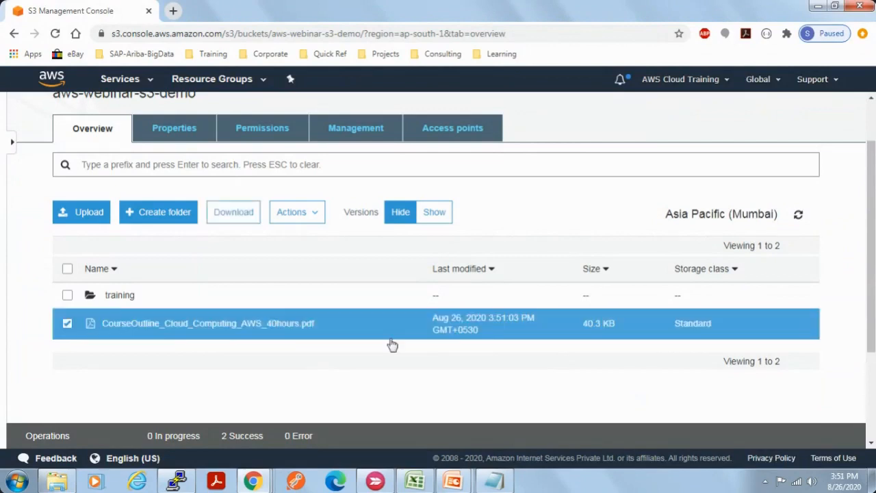
click(392, 339)
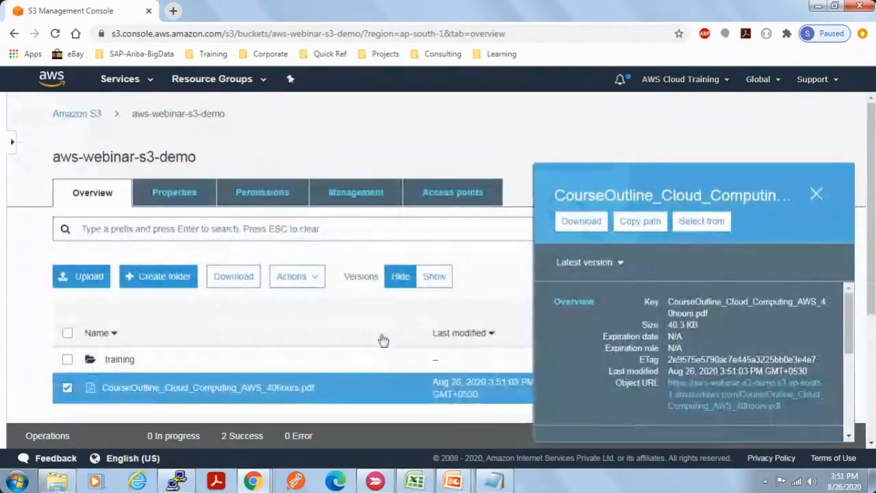
click(624, 266)
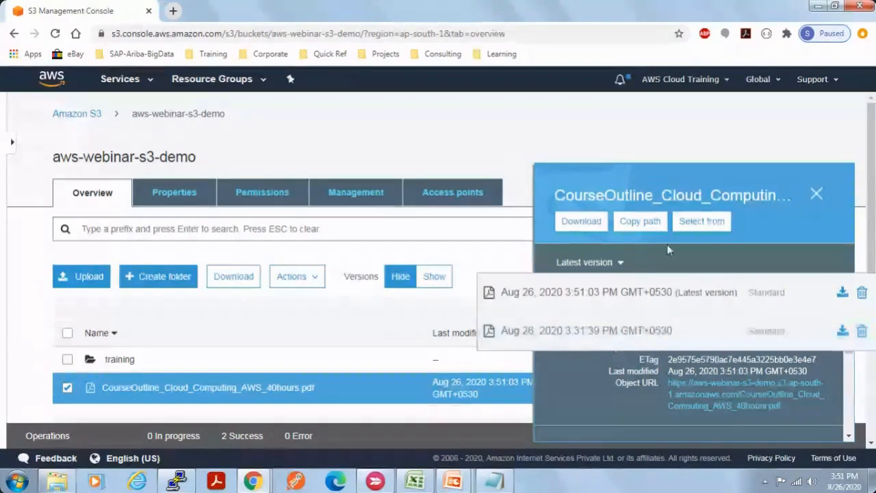
click(612, 264)
click(614, 264)
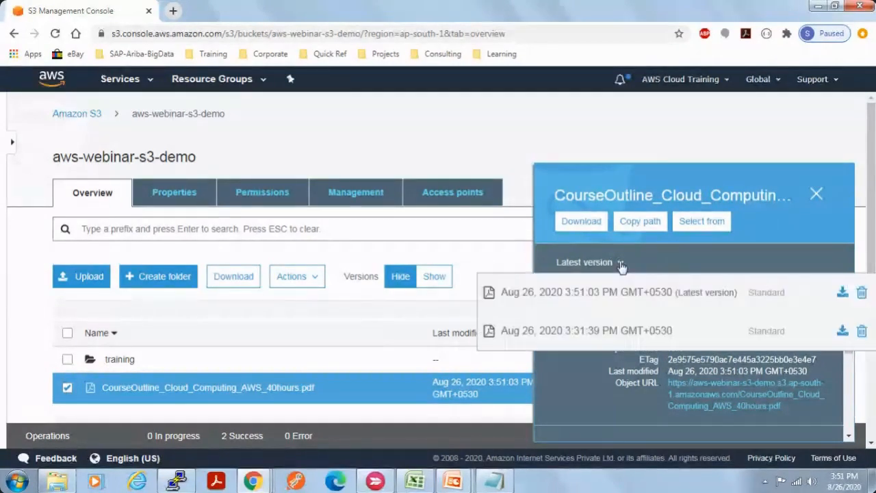
Try to open the PDF's Aug 26, 2020 3:31:39 PM version, review the object's details page and return to the bucket
click(608, 335)
click(767, 329)
scroll(753, 332, down, 2)
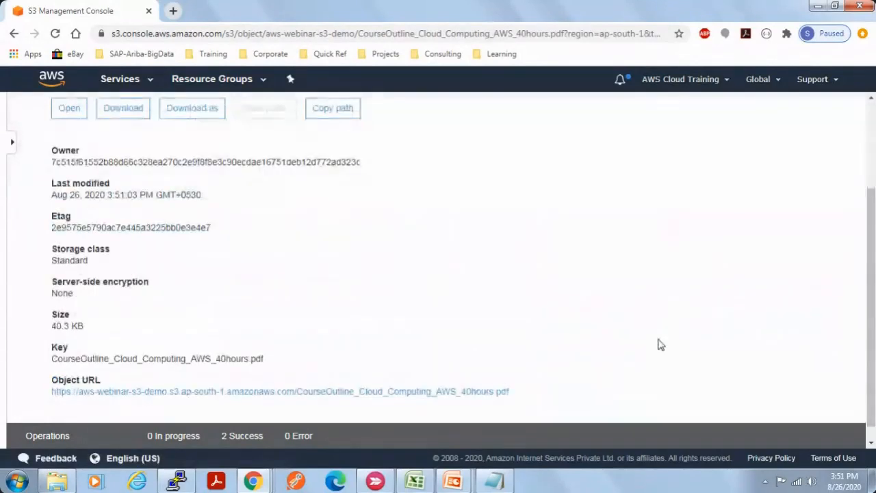
scroll(659, 345, up, 3)
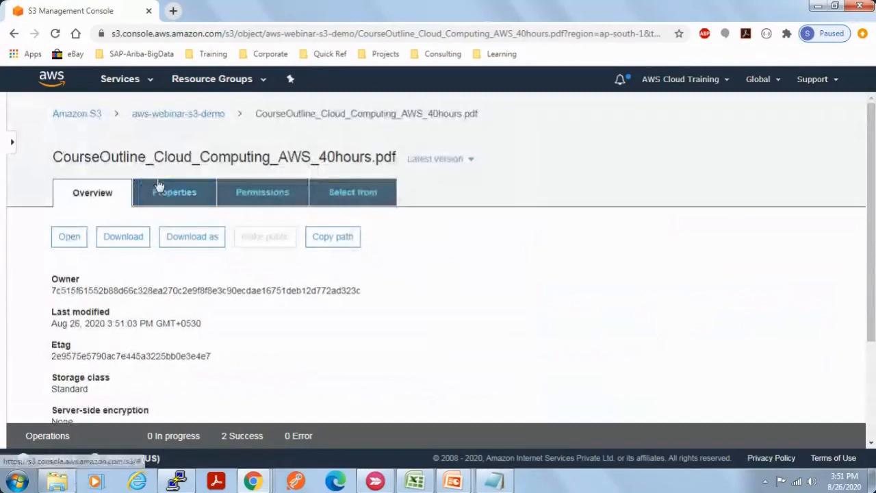
click(178, 114)
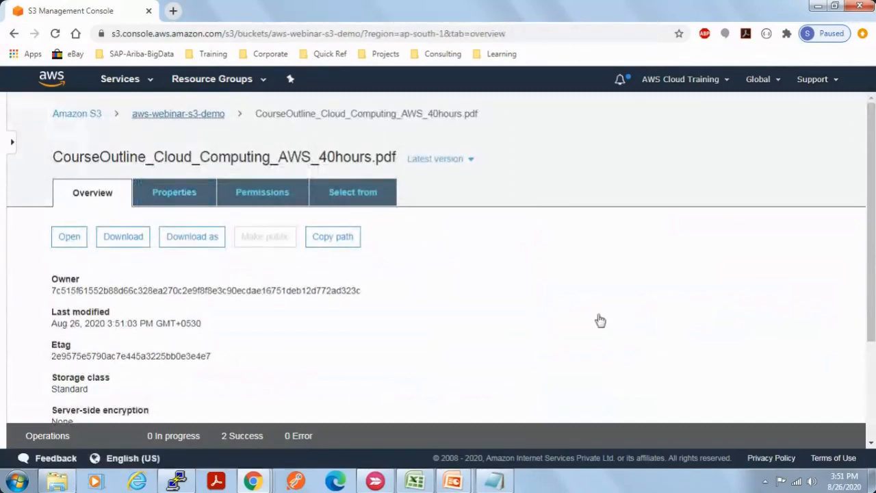
Enable server access logging in the bucket's properties with aws-webinar-s3-demo as the target bucket, and save it
click(176, 202)
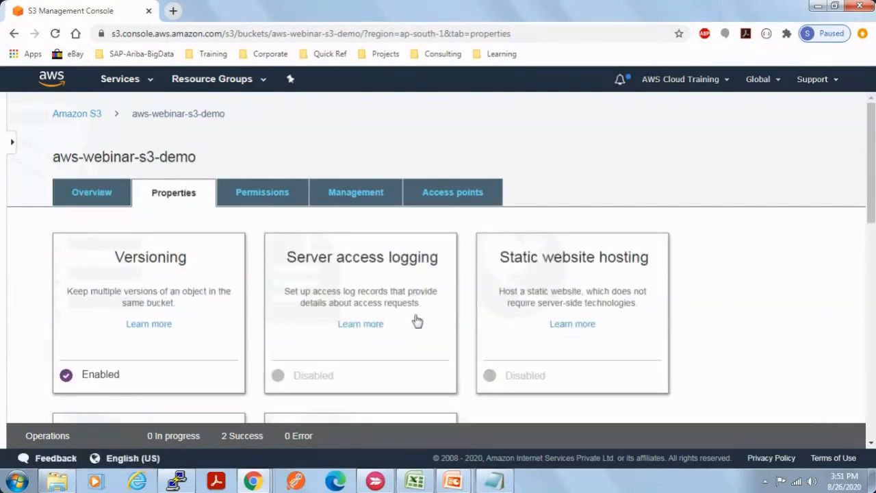
scroll(418, 321, down, 1)
scroll(417, 321, down, 1)
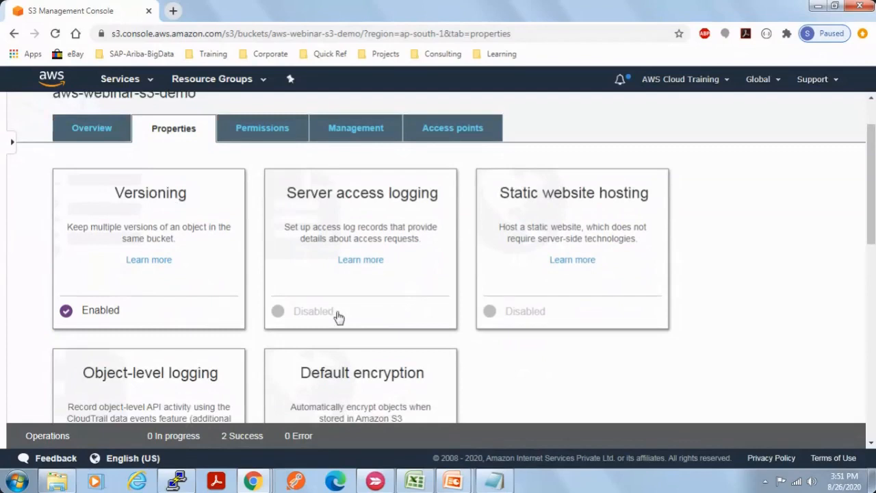
click(339, 316)
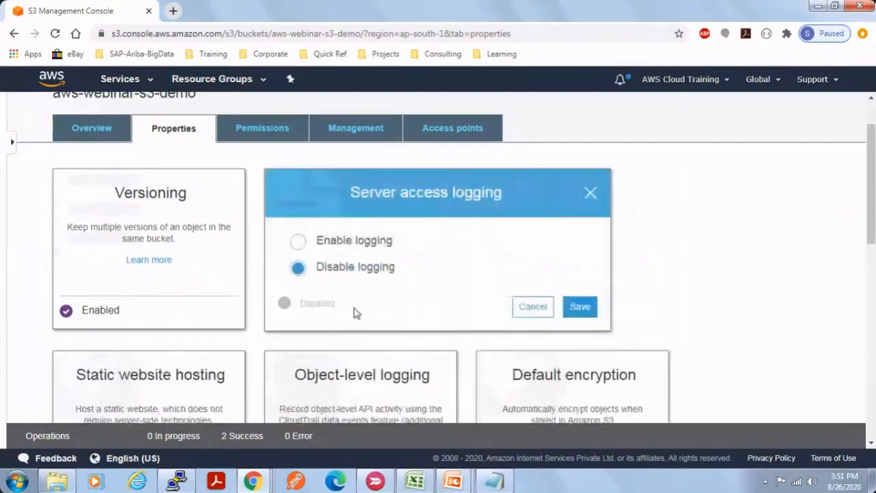
click(299, 242)
click(423, 302)
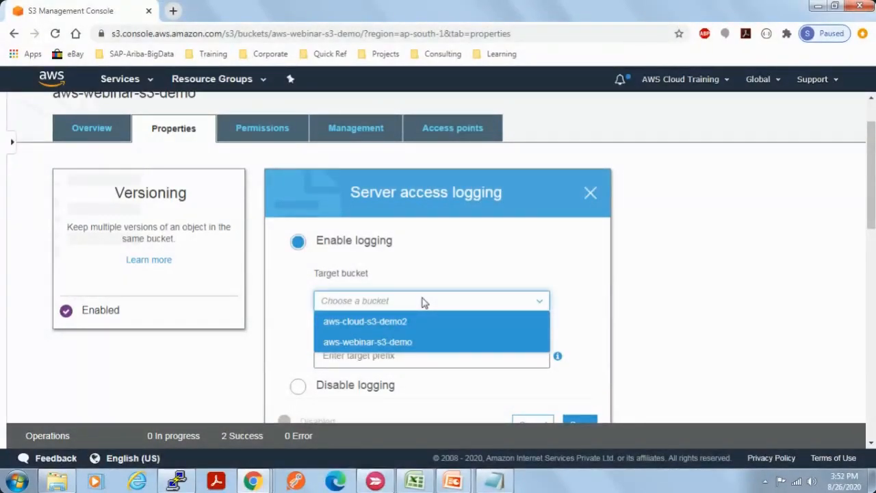
click(402, 346)
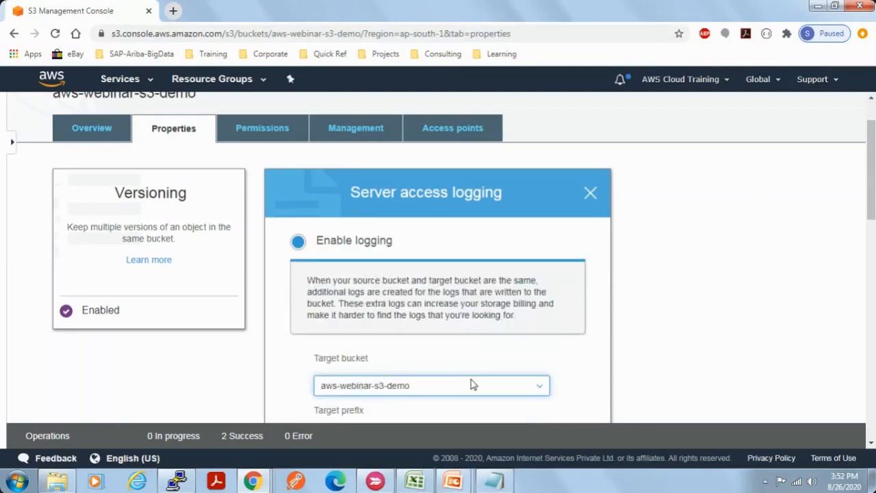
scroll(472, 383, down, 1)
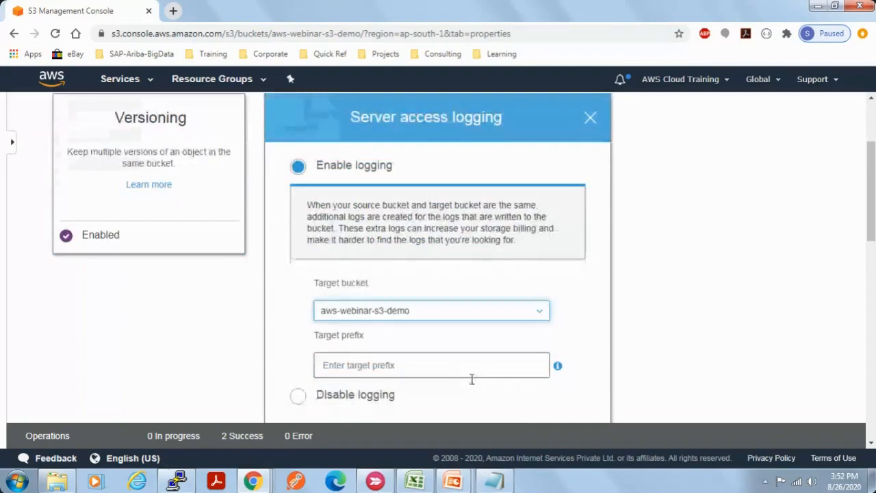
scroll(471, 379, down, 1)
click(578, 382)
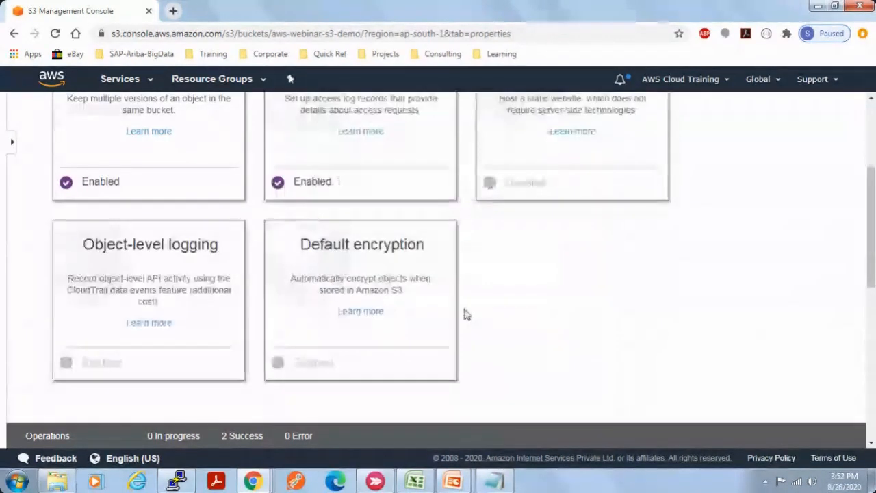
scroll(496, 276, up, 3)
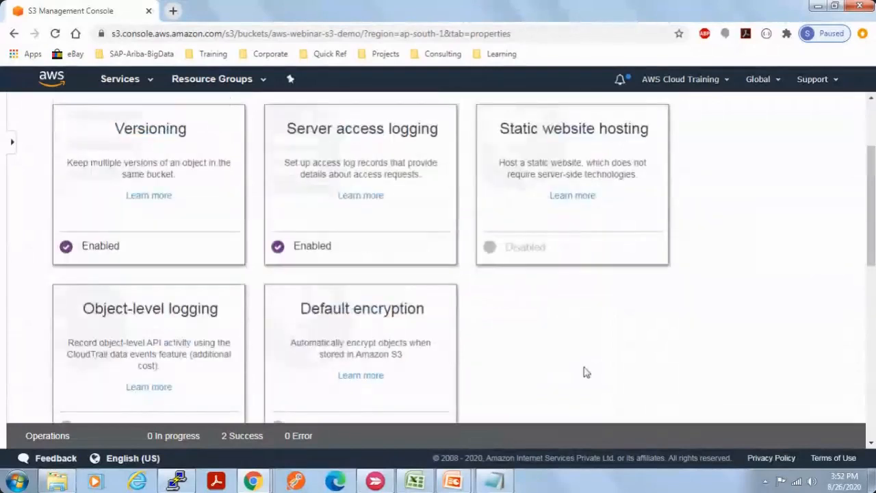
Return to the bucket's overview, open the course outline PDF for viewing in the browser and close it
click(97, 194)
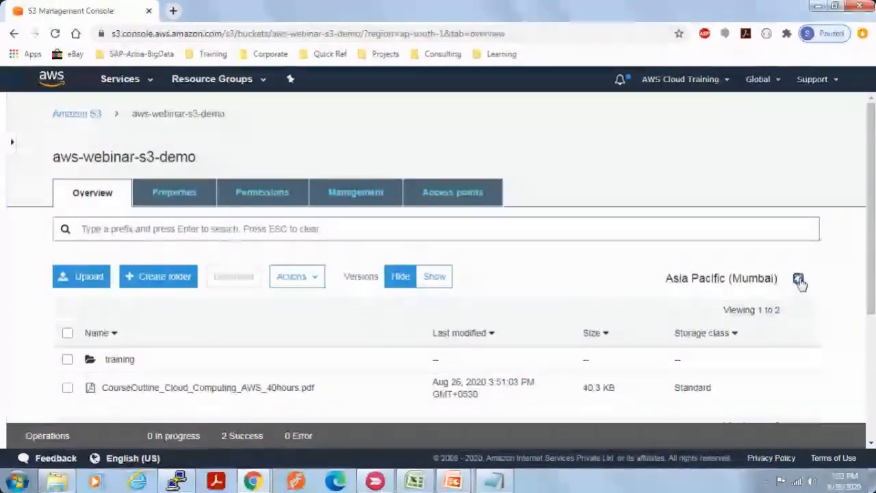
click(278, 388)
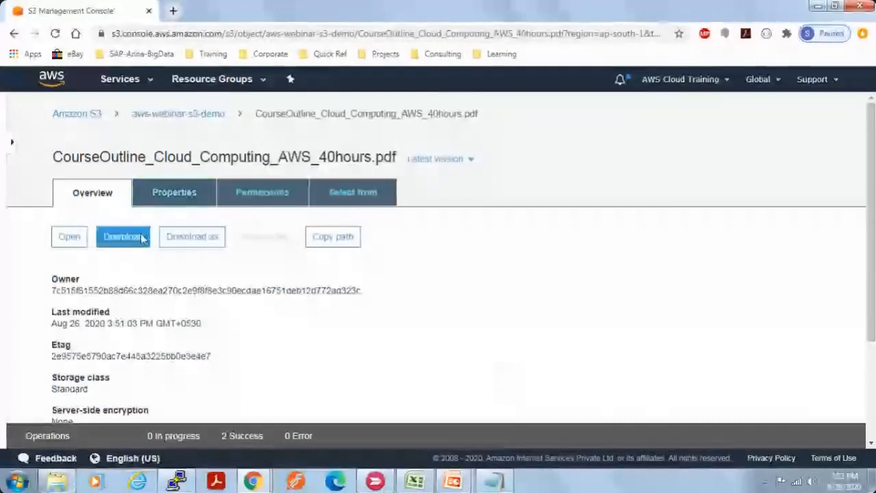
click(71, 236)
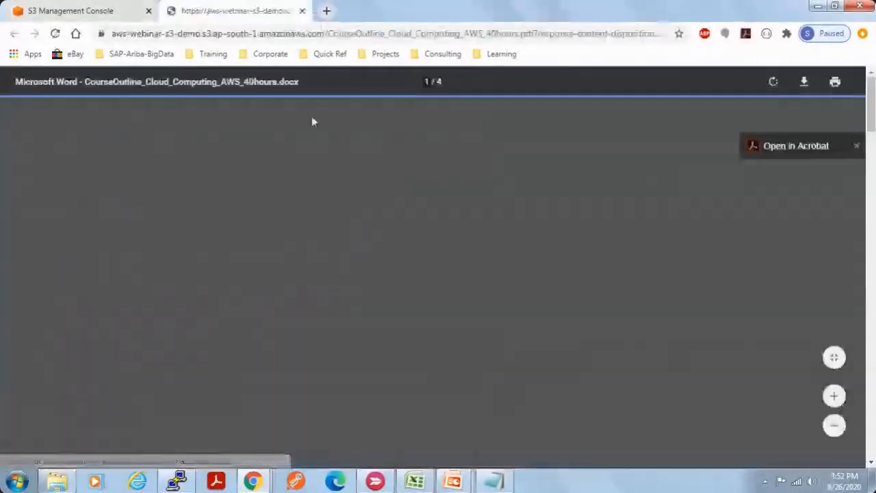
scroll(445, 313, down, 1)
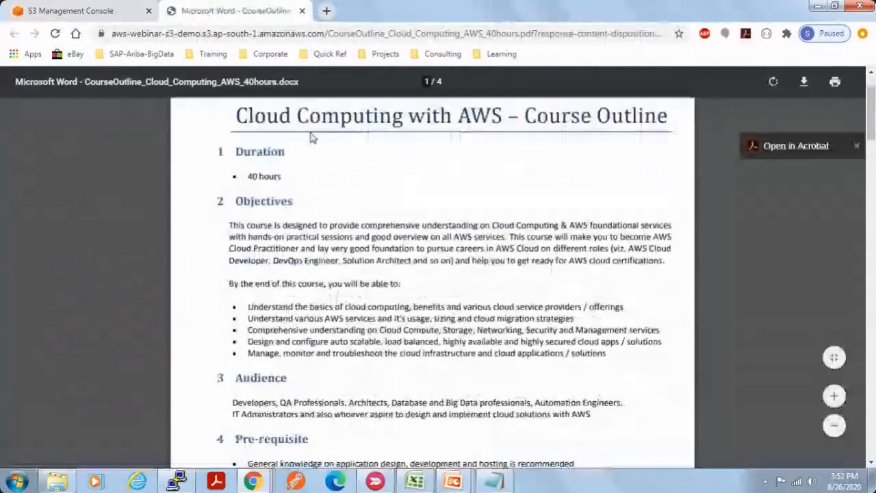
click(302, 10)
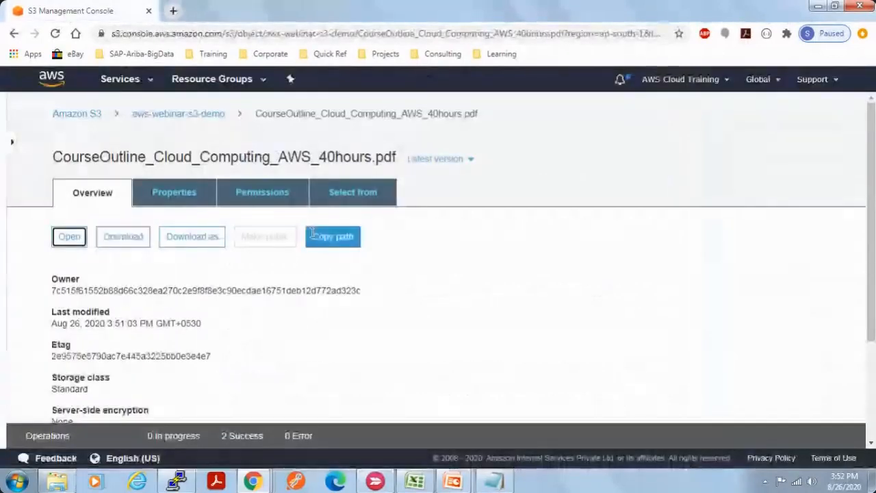
Try to access the course outline PDF through its object URL
scroll(345, 356, down, 2)
click(334, 375)
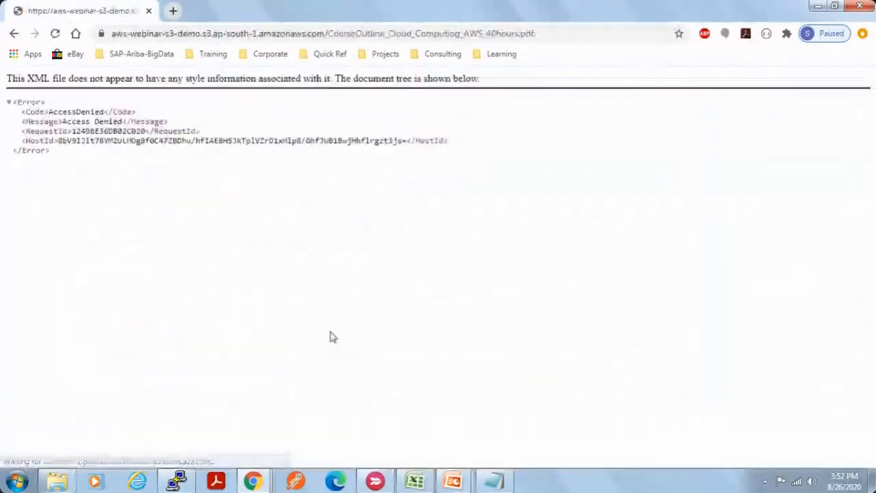
Return to the aws-webinar-s3-demo bucket and clear Block all public access in its permissions
click(14, 33)
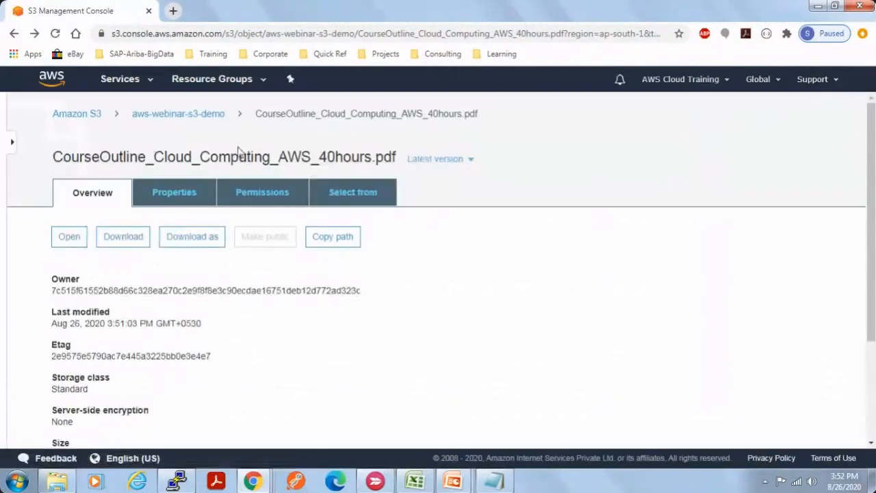
click(178, 114)
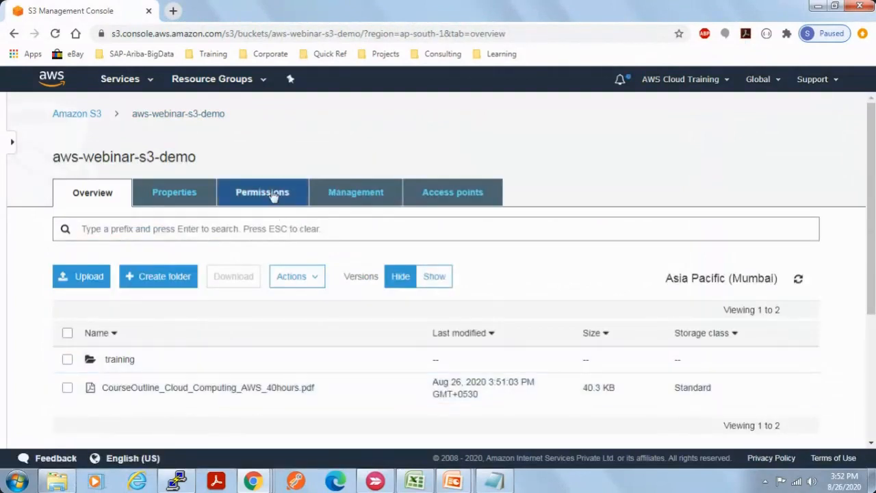
click(263, 193)
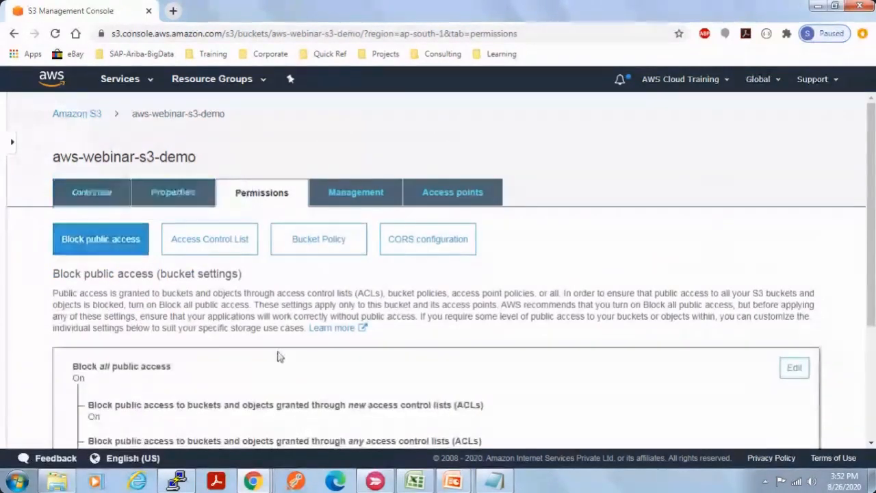
click(792, 370)
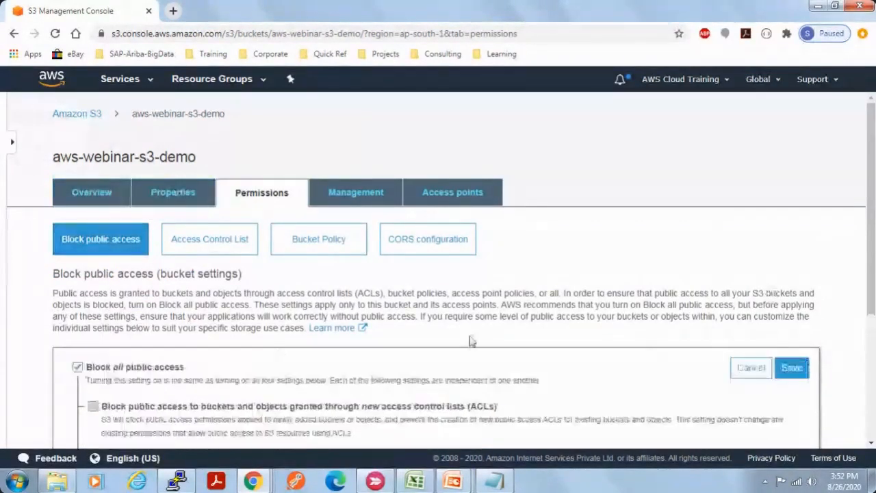
scroll(411, 383, down, 2)
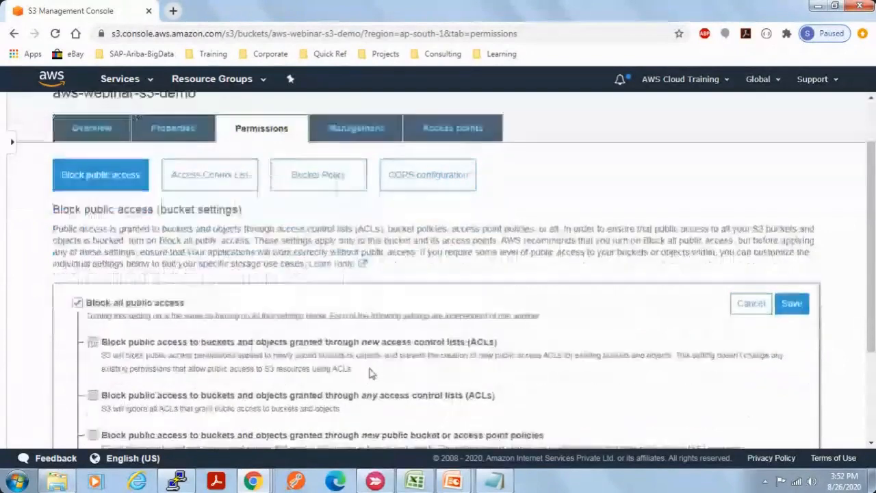
click(78, 305)
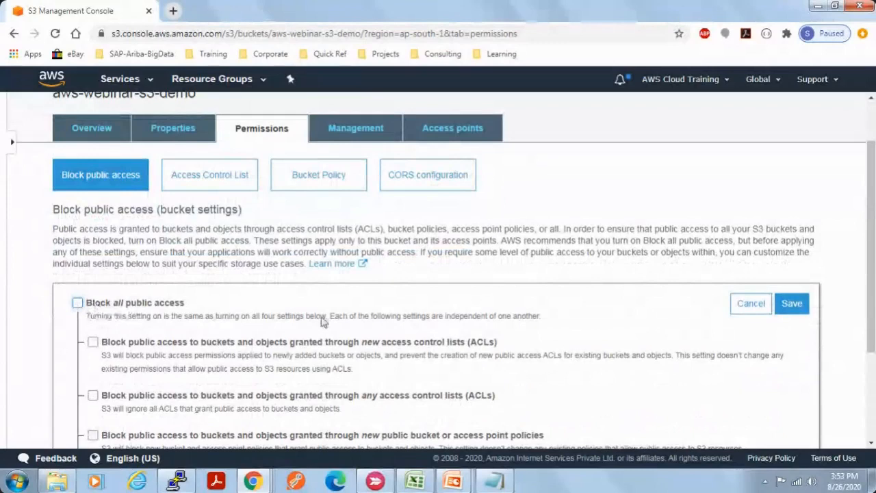
scroll(618, 353, down, 3)
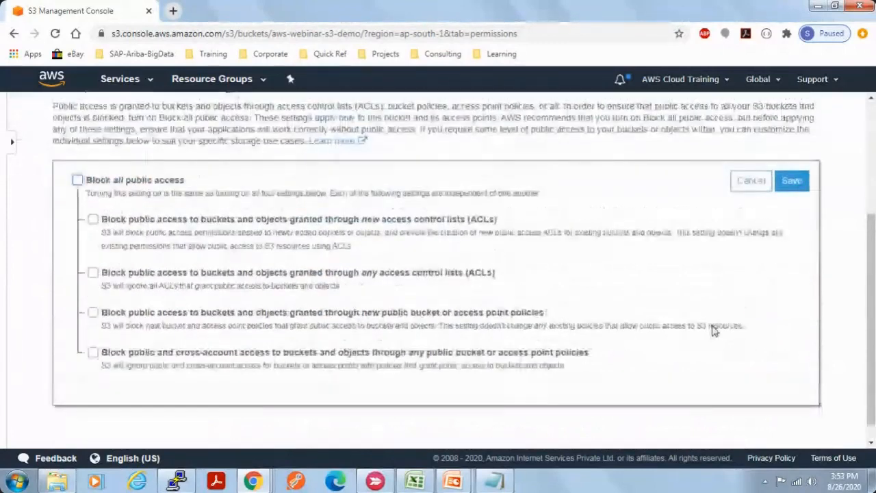
scroll(714, 330, up, 4)
Save the changed public access settings, confirm them with the word "confirm", and dismiss the notification
click(792, 352)
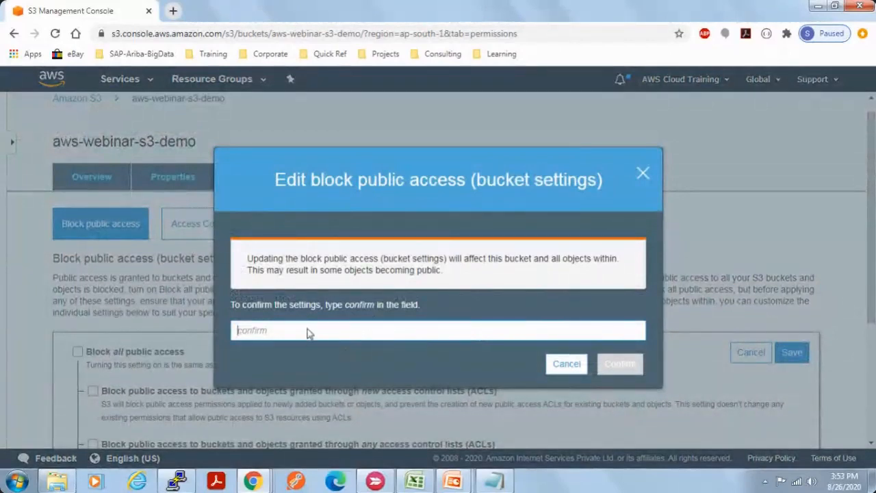
text(confirm)
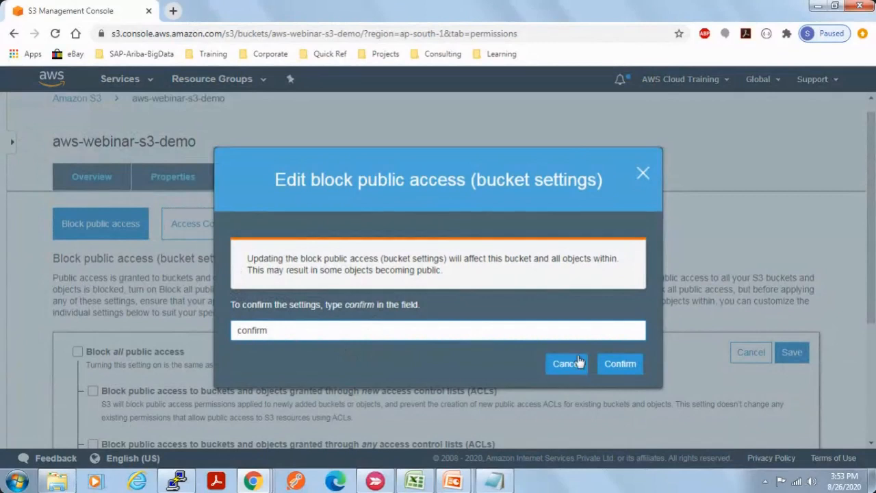
click(602, 364)
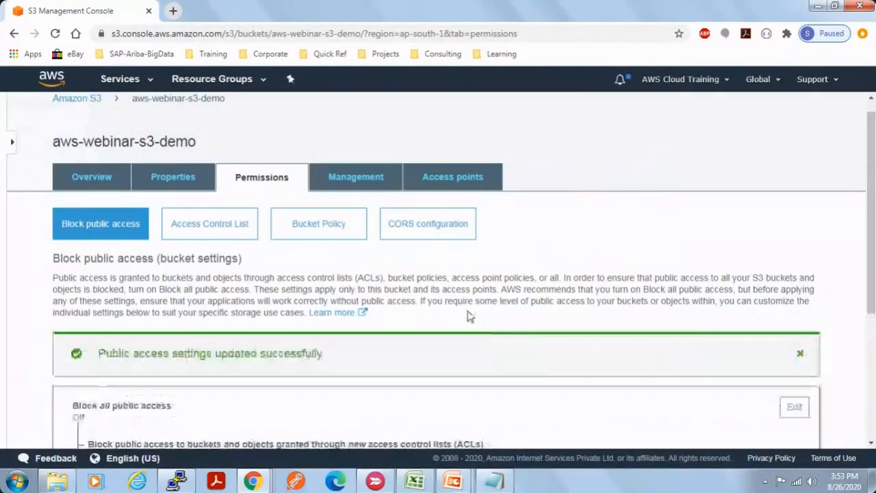
click(800, 354)
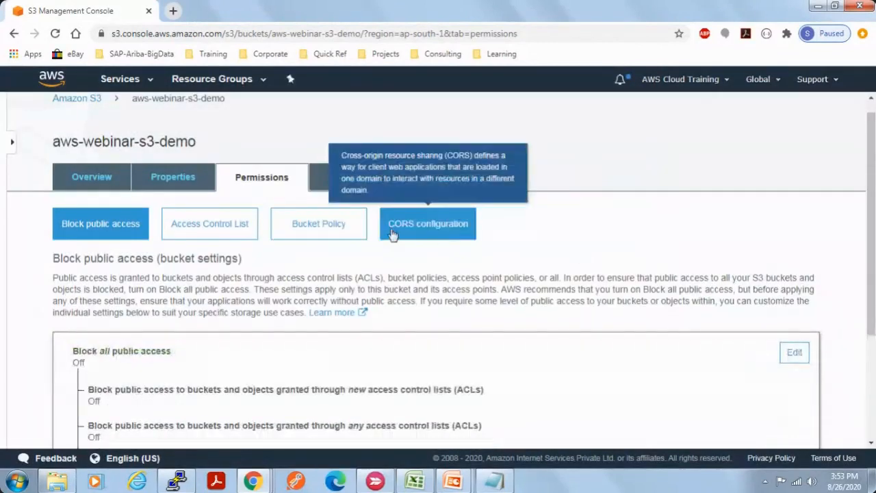
Review the bucket's properties and return to its overview
click(160, 179)
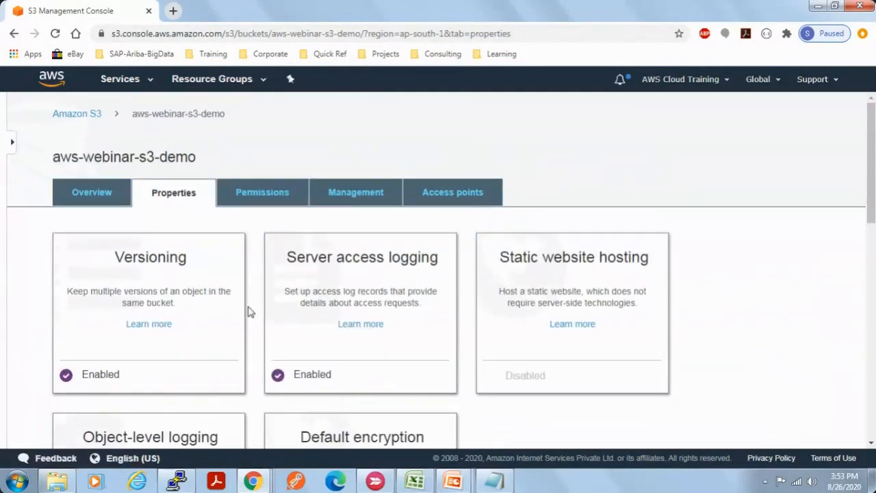
scroll(214, 336, down, 2)
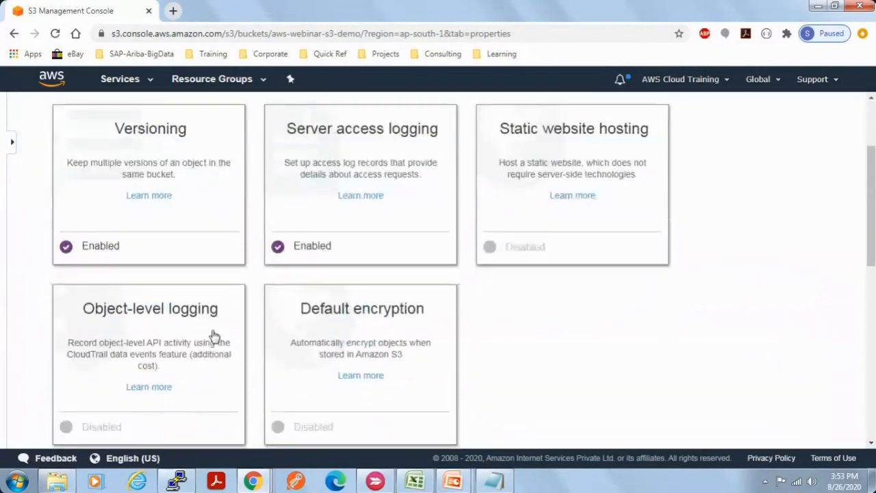
scroll(214, 336, up, 2)
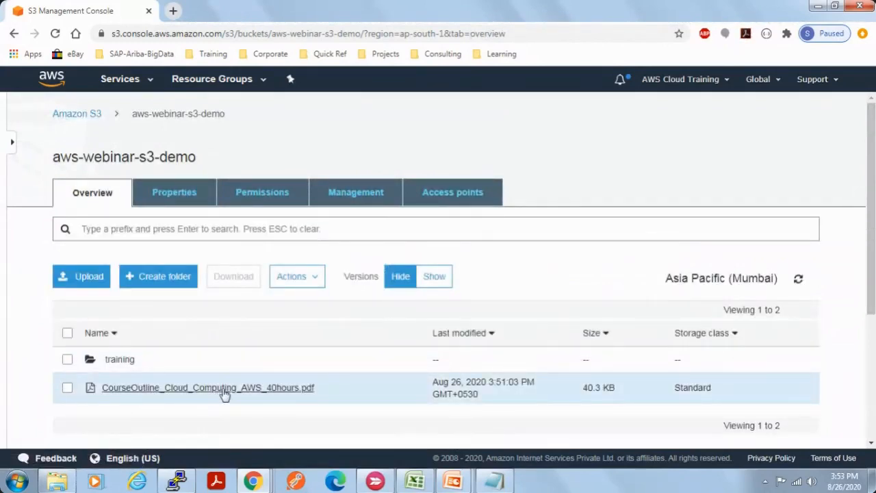
Make the course outline PDF public from its details page and view it through its object URL
click(67, 388)
click(314, 278)
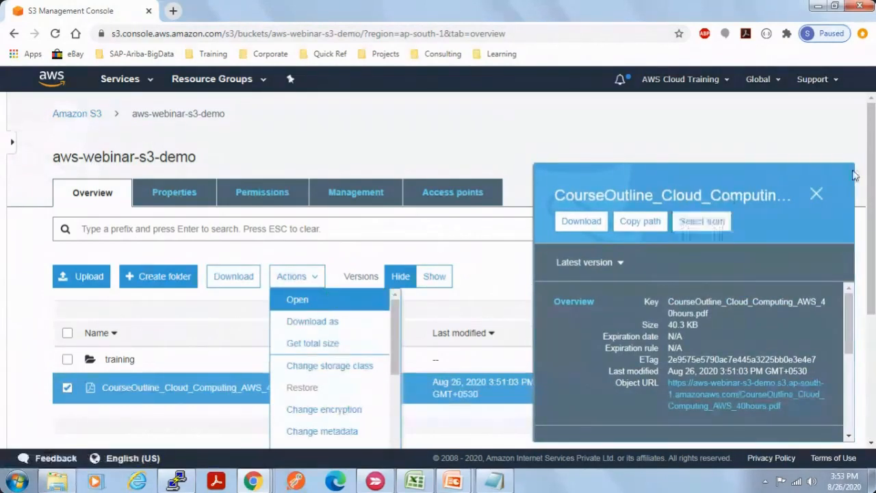
click(818, 195)
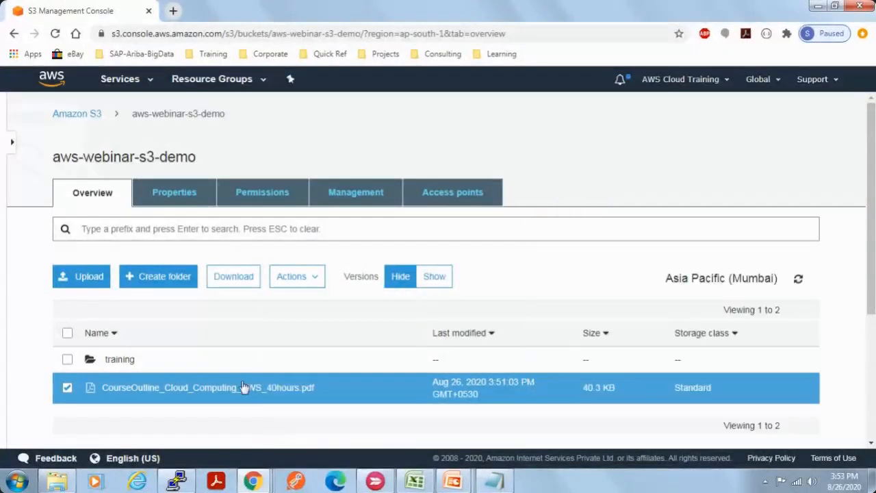
click(243, 388)
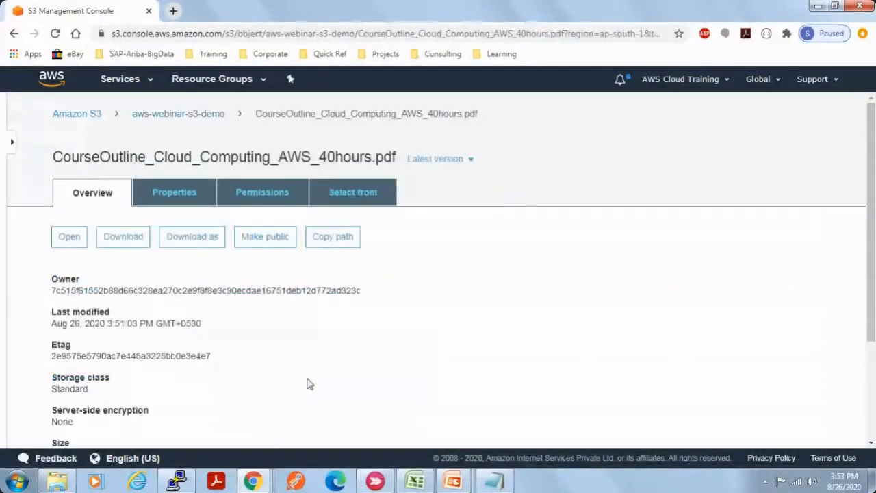
click(276, 245)
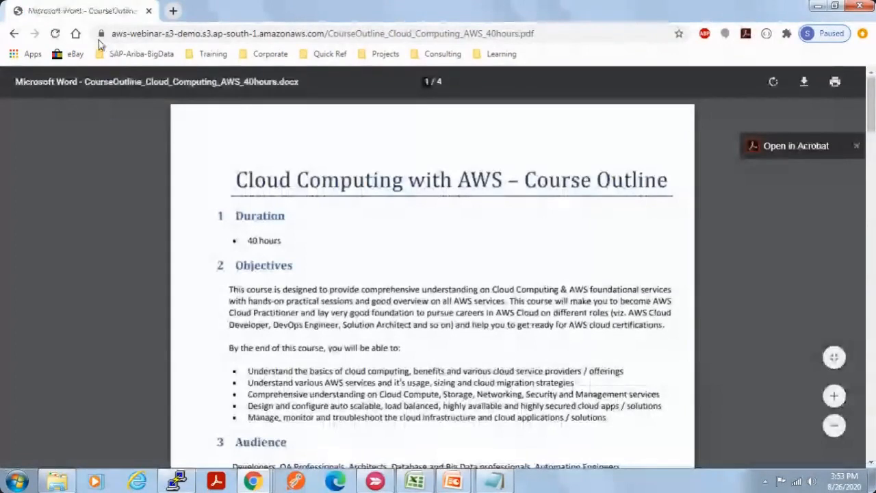
key(alt+Left)
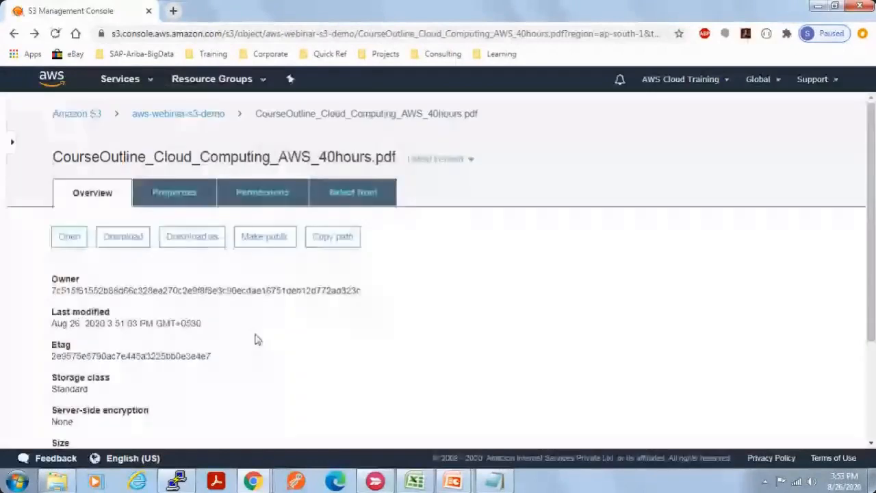
Return to the bucket's properties, review the Object-level logging options, and close them without saving
key(alt+Left)
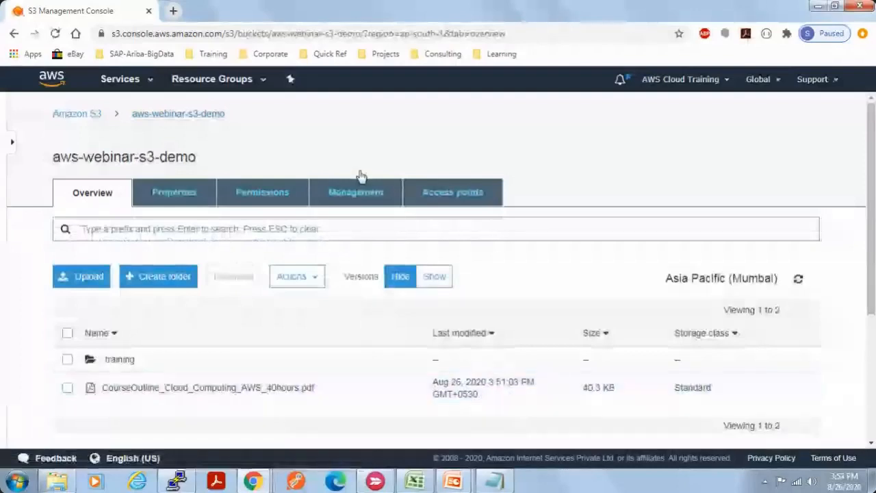
click(187, 195)
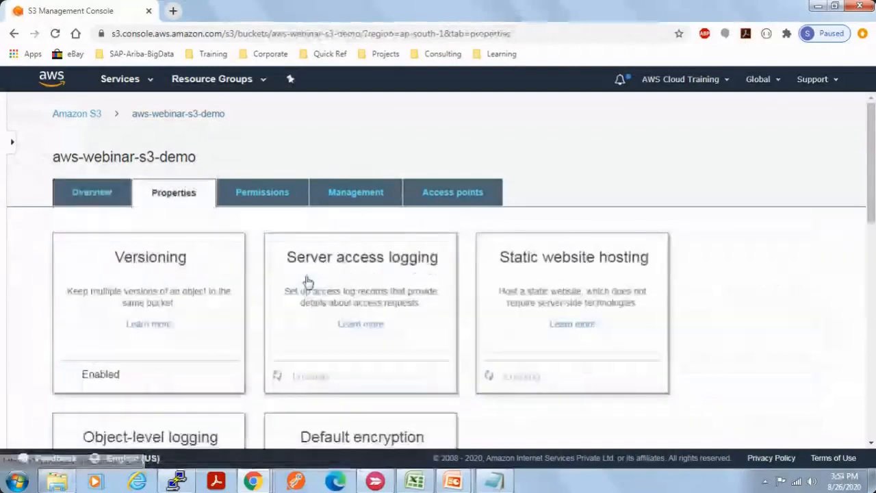
scroll(686, 324, down, 1)
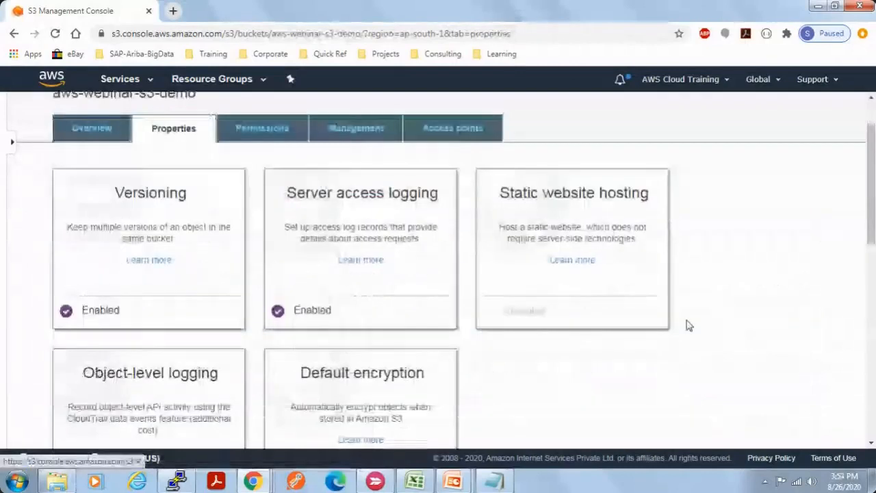
scroll(688, 325, down, 1)
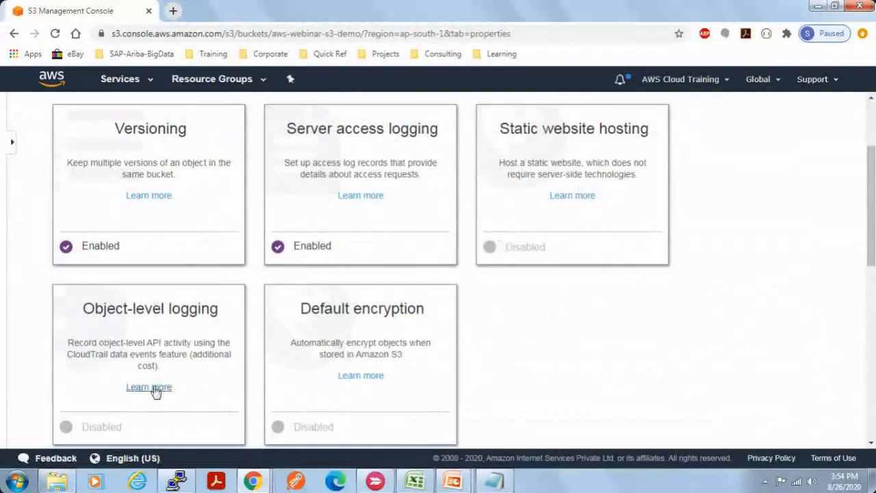
click(240, 375)
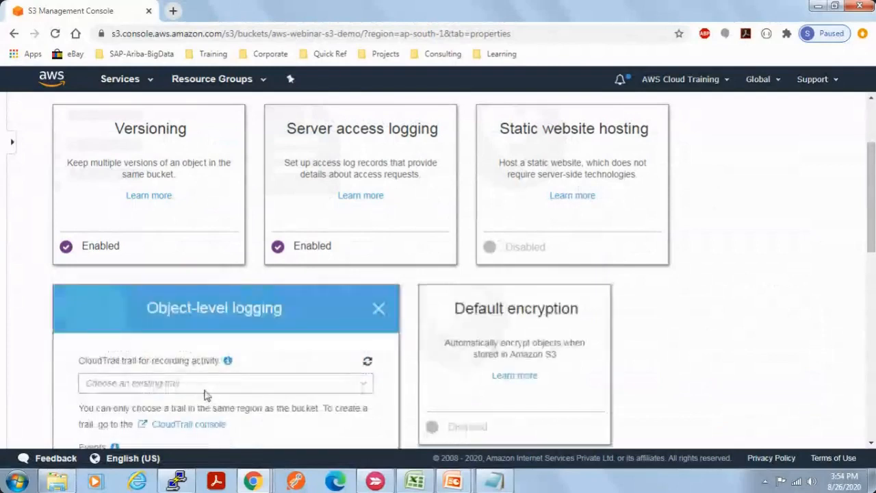
scroll(207, 395, down, 1)
scroll(207, 395, down, 1)
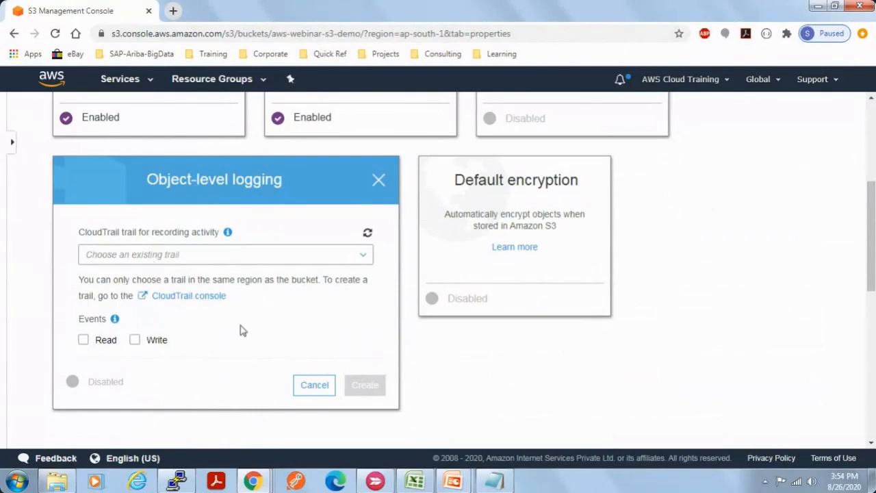
click(380, 183)
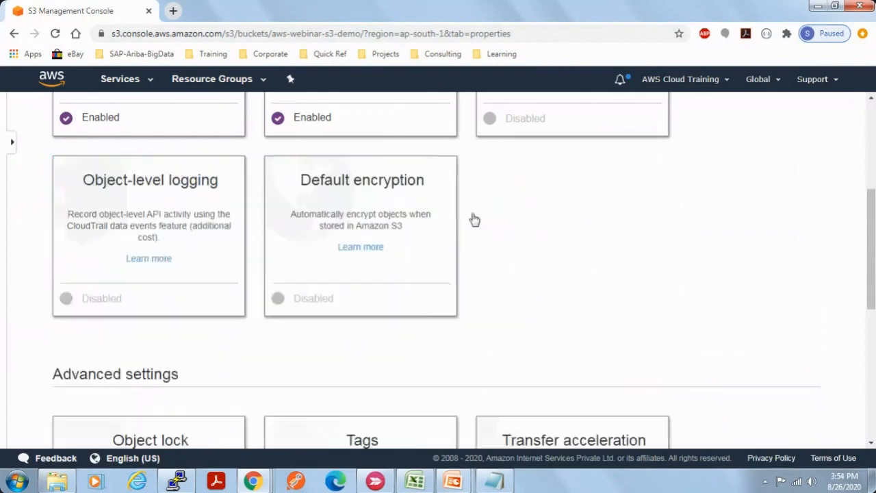
Review the bucket's Default encryption options, try the AWS-KMS choice, and close them without saving
click(398, 226)
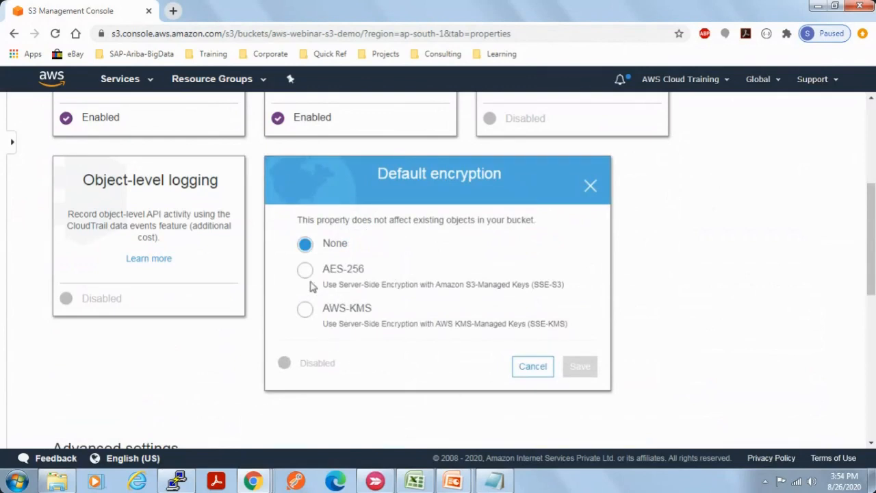
click(305, 311)
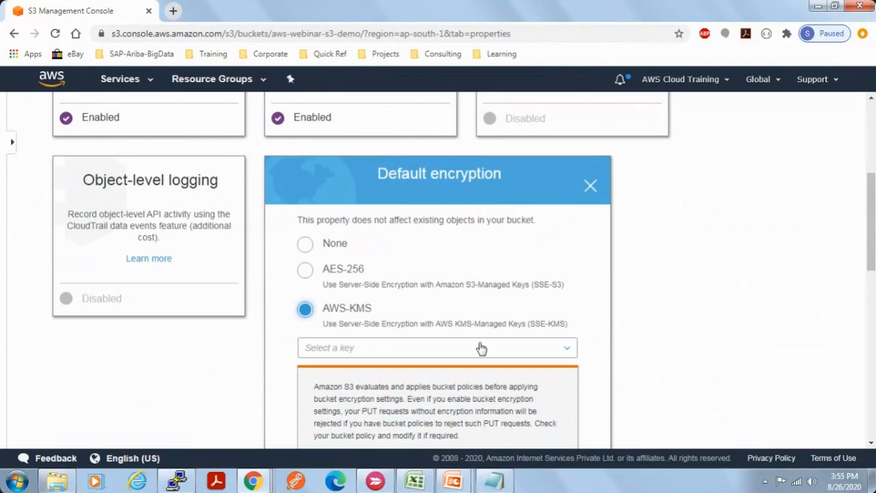
click(590, 186)
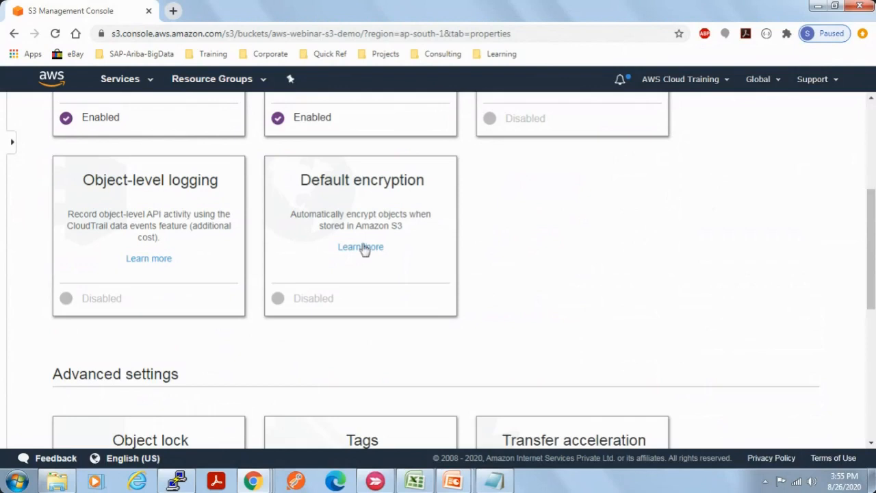
Open the Object lock setting in the bucket's advanced settings to review its availability
scroll(532, 356, down, 2)
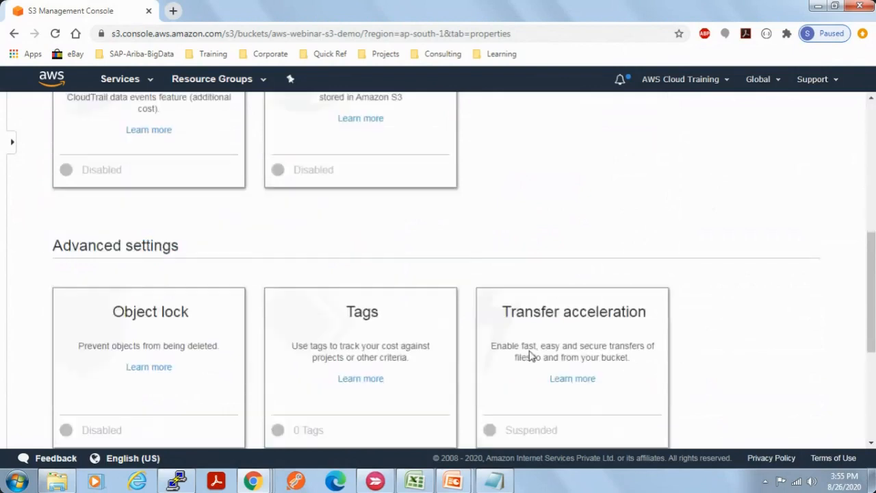
scroll(532, 356, down, 1)
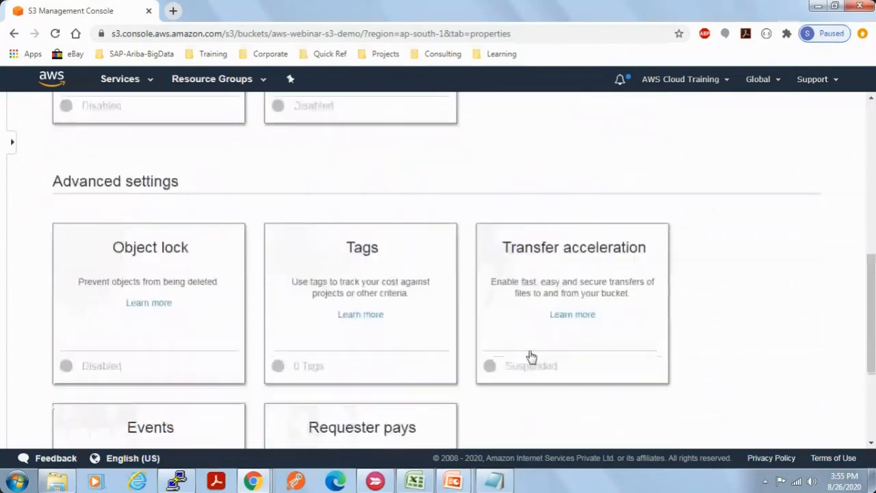
click(188, 287)
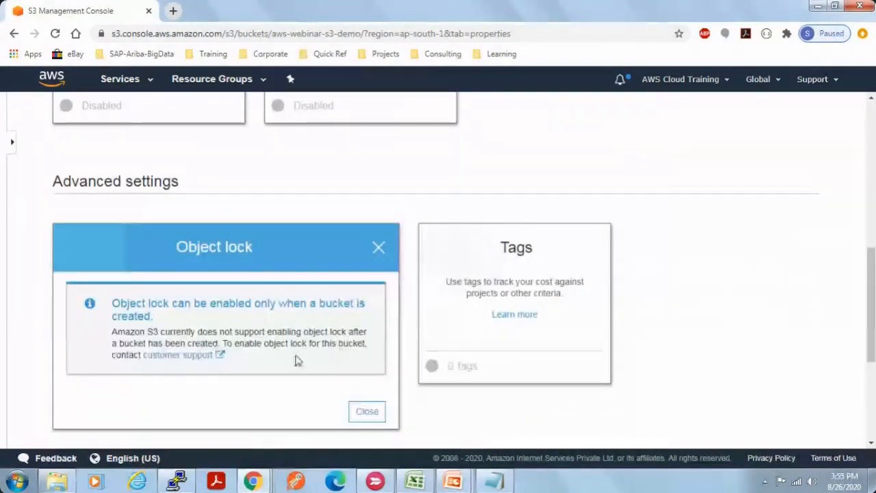
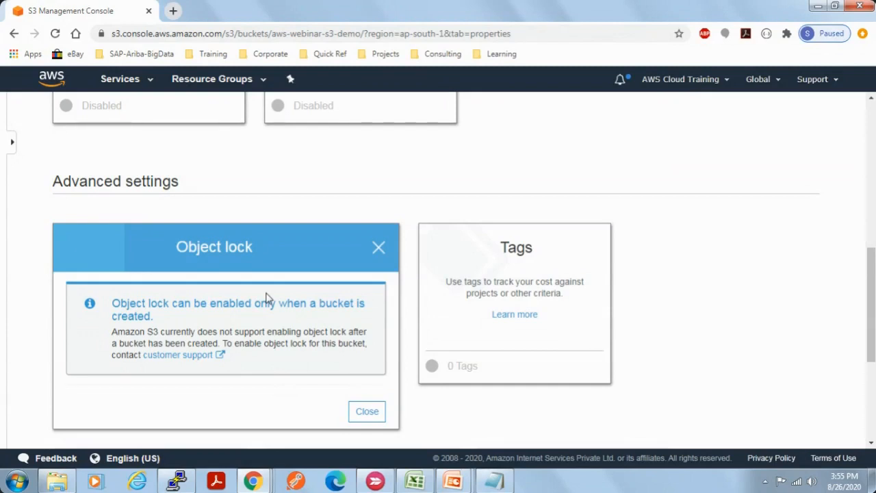
Close the Object lock card and open the bucket's Transfer acceleration settings
click(380, 247)
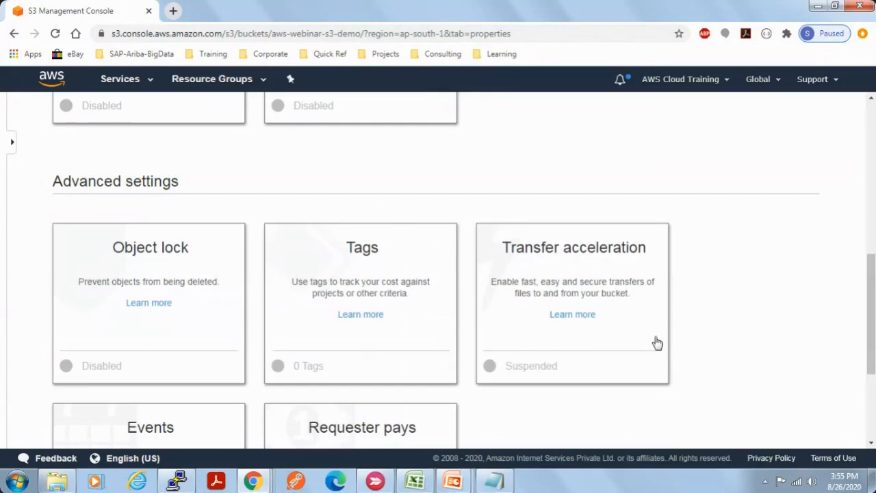
scroll(656, 343, down, 1)
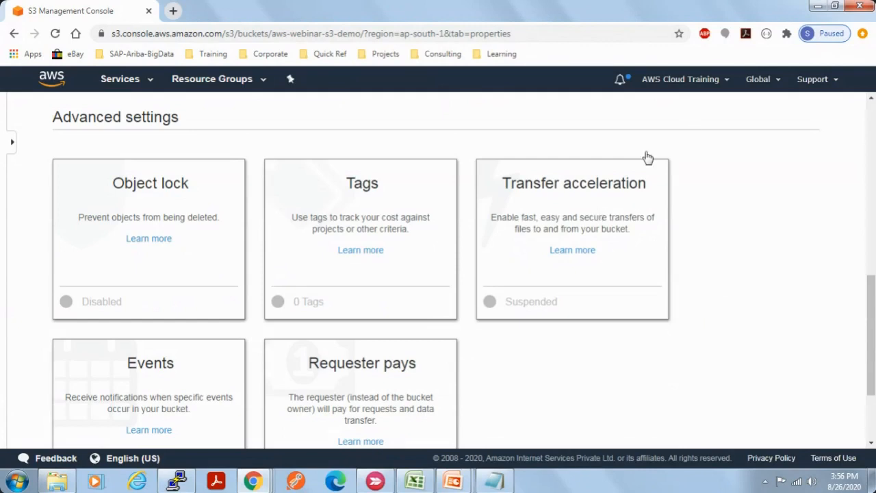
click(573, 228)
scroll(632, 342, down, 2)
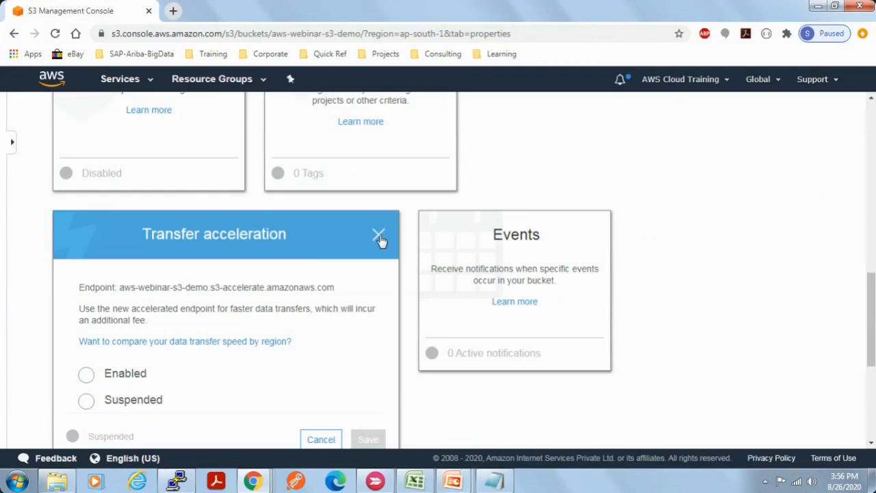
scroll(273, 373, down, 3)
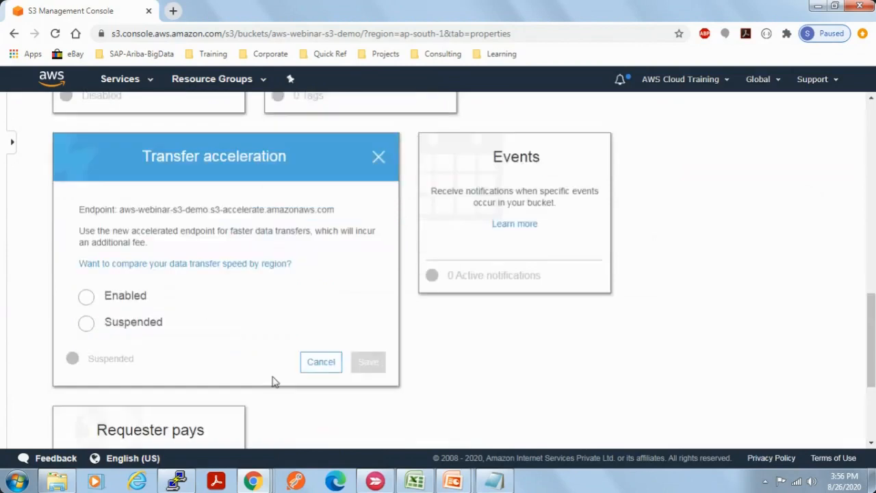
scroll(274, 373, up, 1)
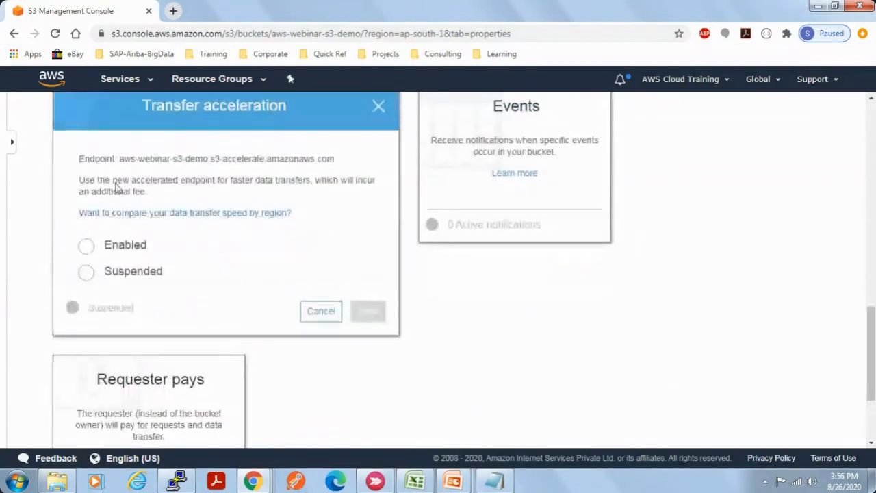
Open the data transfer speed comparison by region and examine the direct and accelerated upload speeds for Mumbai (AP-SOUTH-1)
click(216, 218)
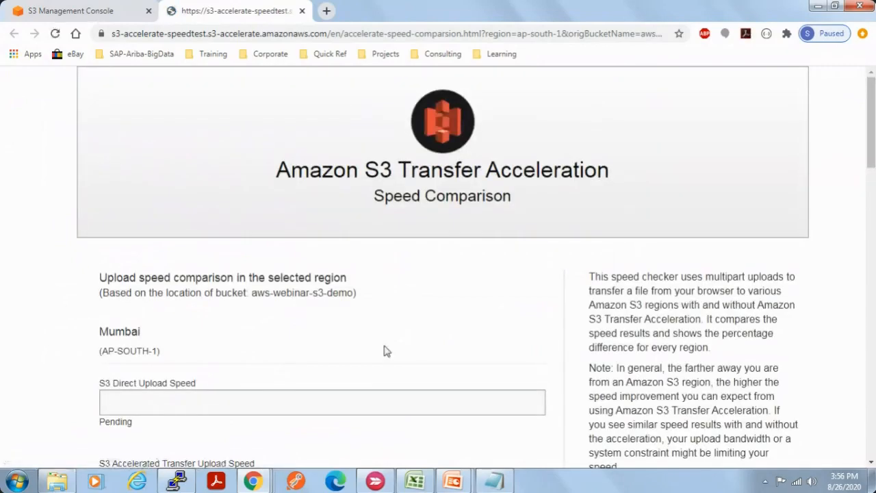
drag(107, 277, 351, 289)
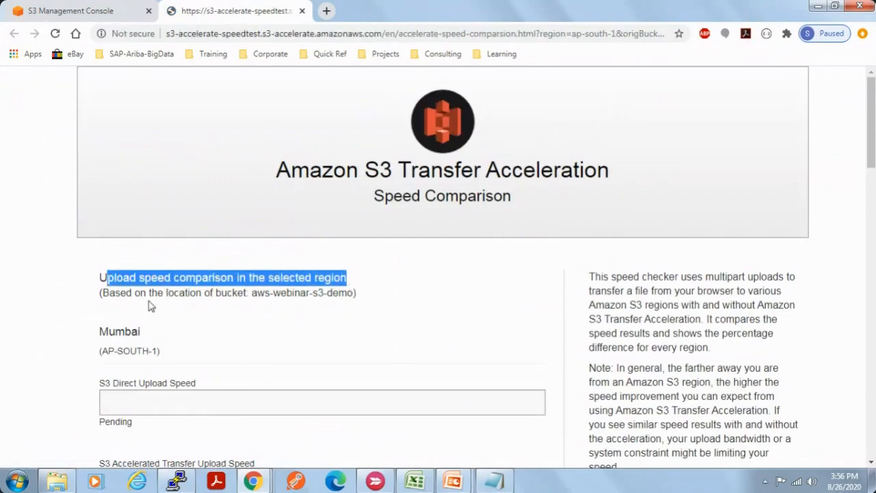
triple_click(177, 295)
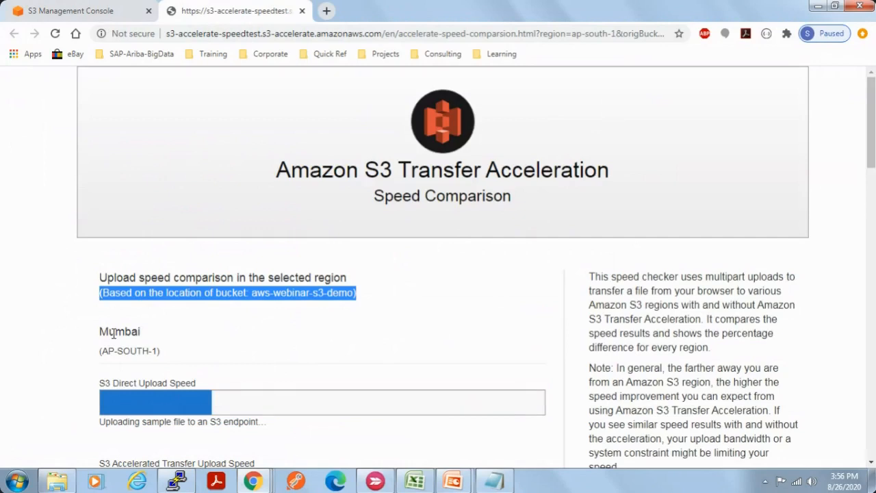
scroll(113, 333, down, 1)
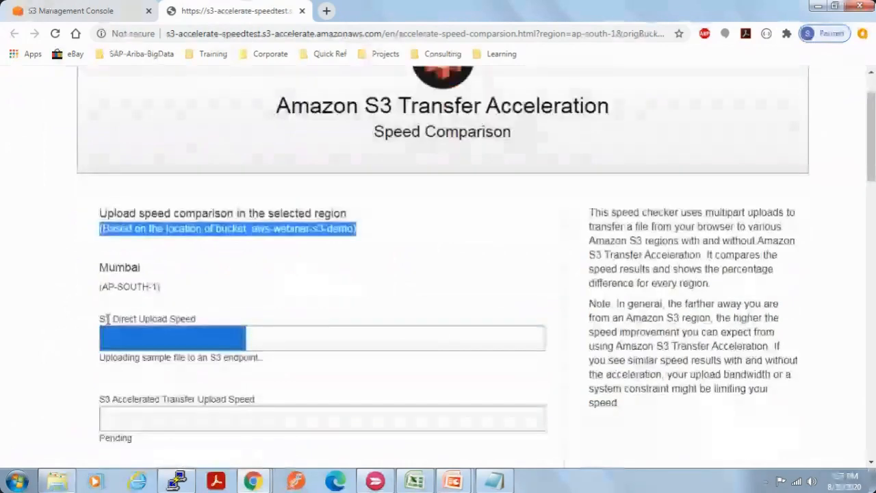
triple_click(108, 319)
click(269, 297)
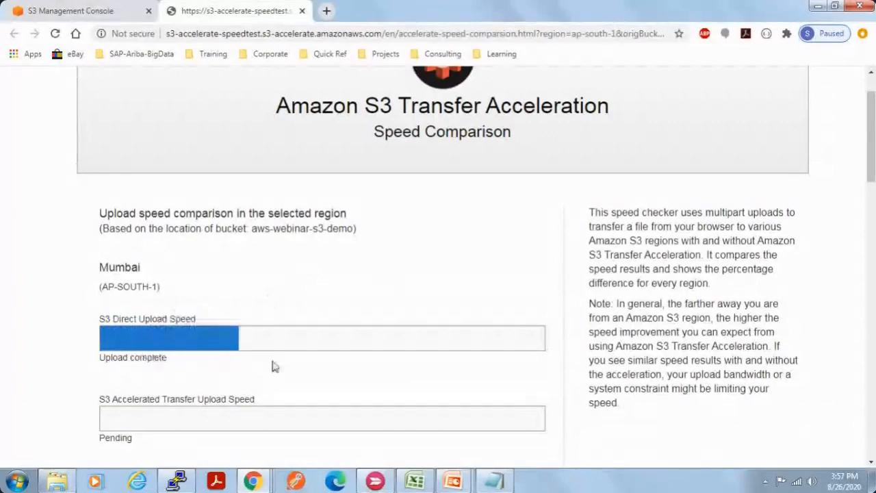
scroll(272, 366, down, 1)
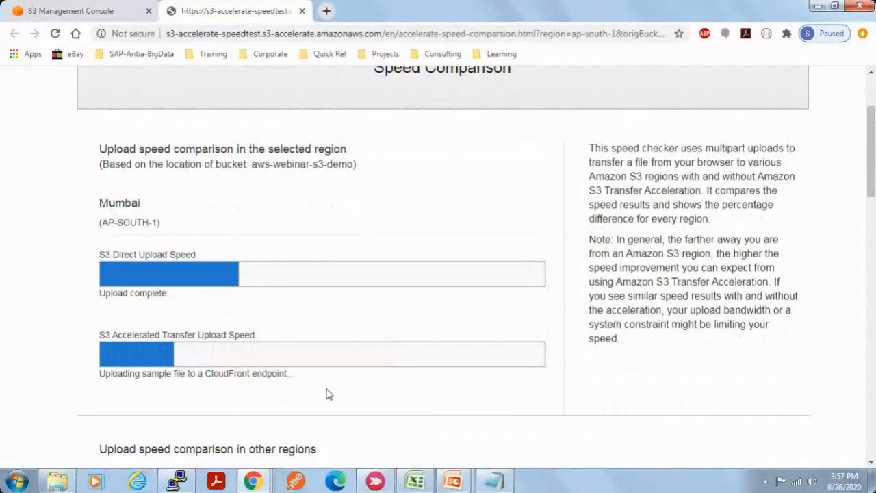
scroll(433, 408, down, 1)
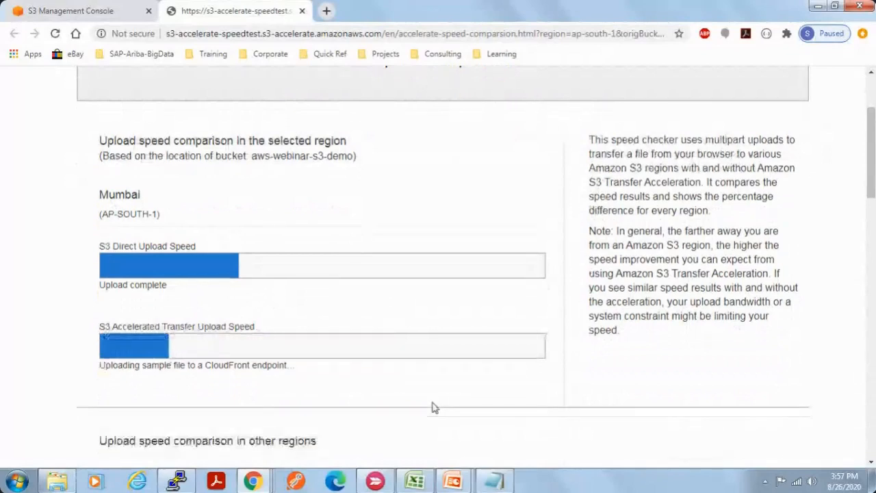
scroll(433, 408, down, 3)
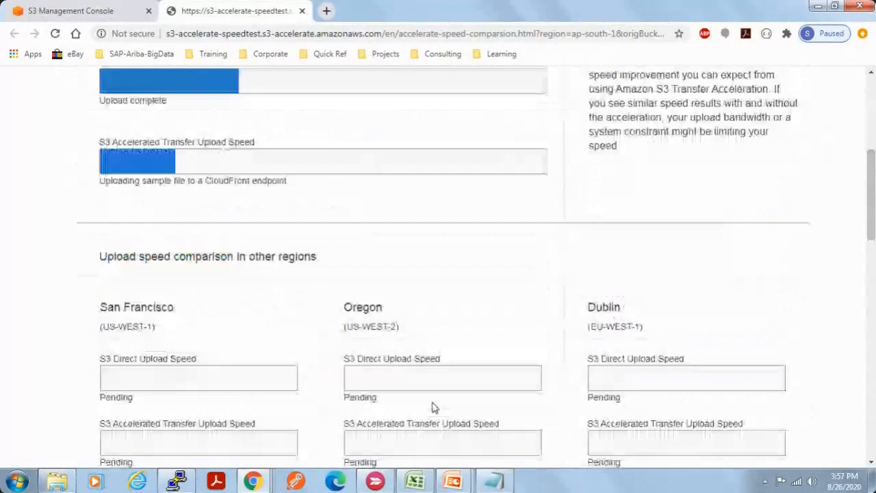
scroll(321, 337, up, 2)
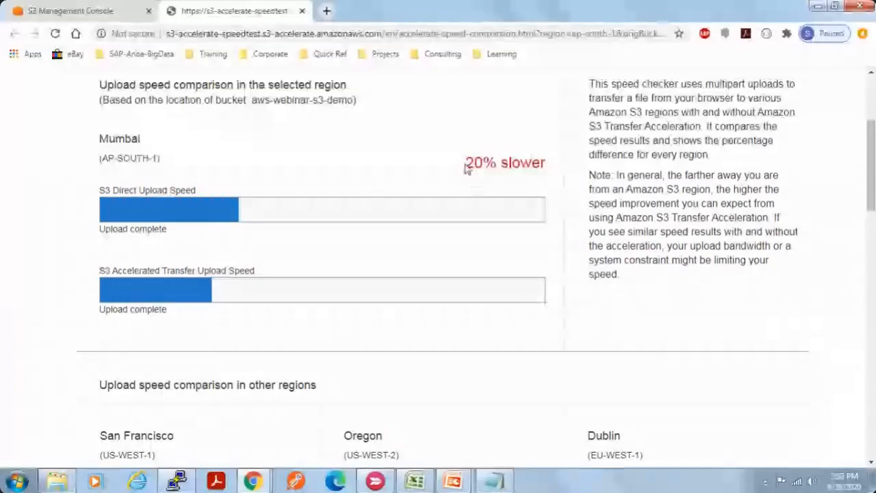
drag(466, 169, 540, 165)
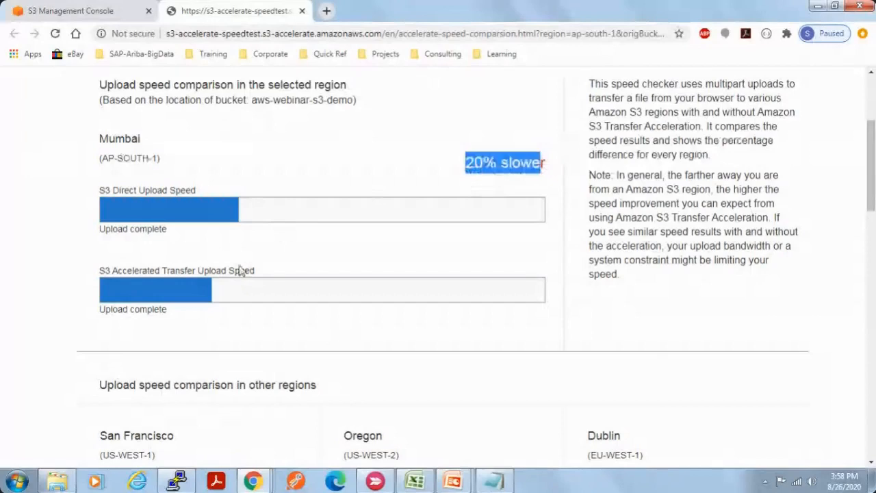
Examine the upload speed comparison in other regions alongside the result for the bucket's own region
scroll(333, 331, down, 4)
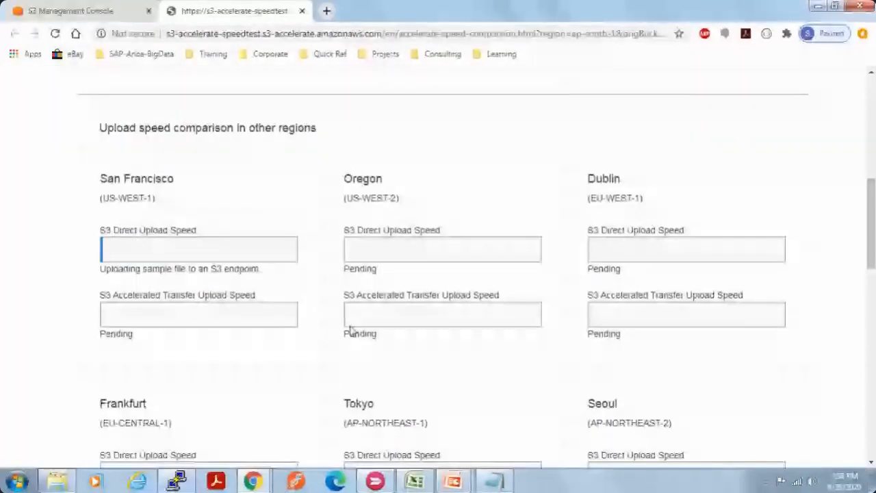
scroll(351, 331, down, 1)
scroll(351, 330, down, 4)
scroll(351, 331, up, 3)
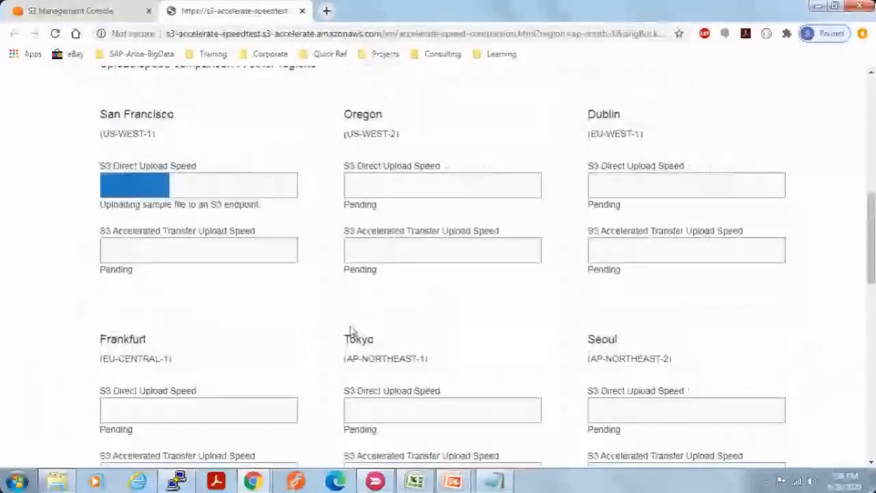
scroll(350, 332, up, 4)
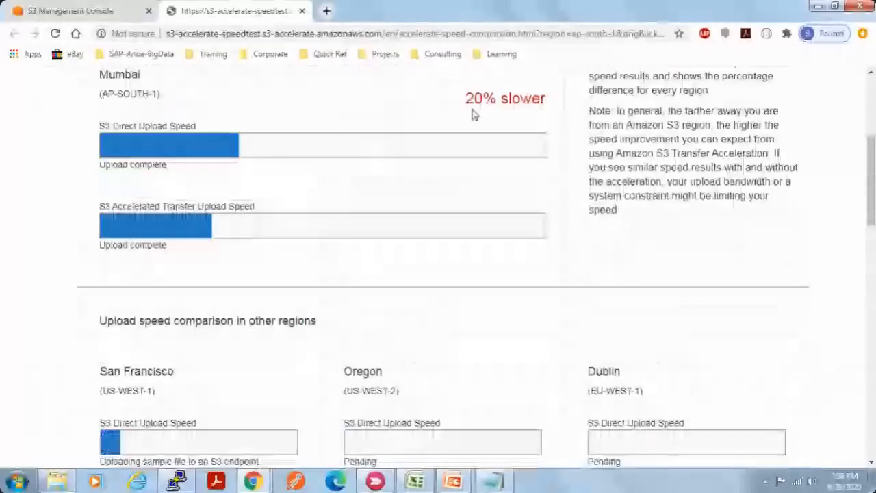
scroll(142, 283, down, 2)
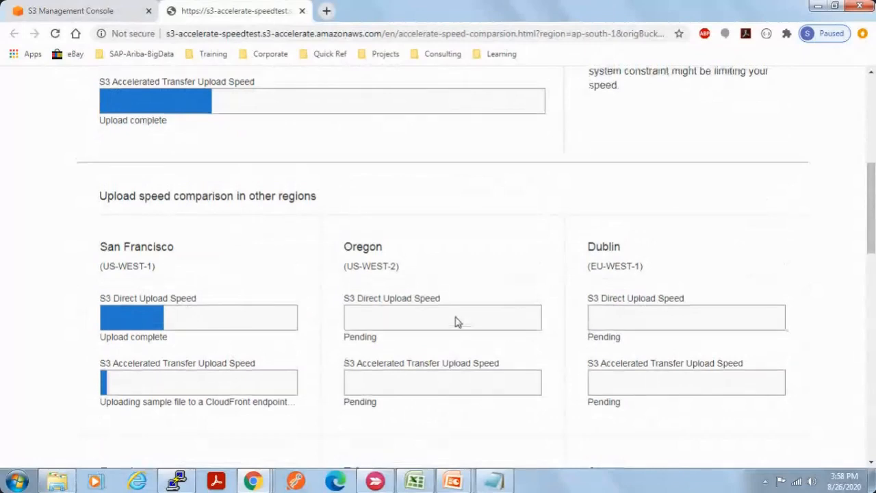
scroll(458, 321, up, 1)
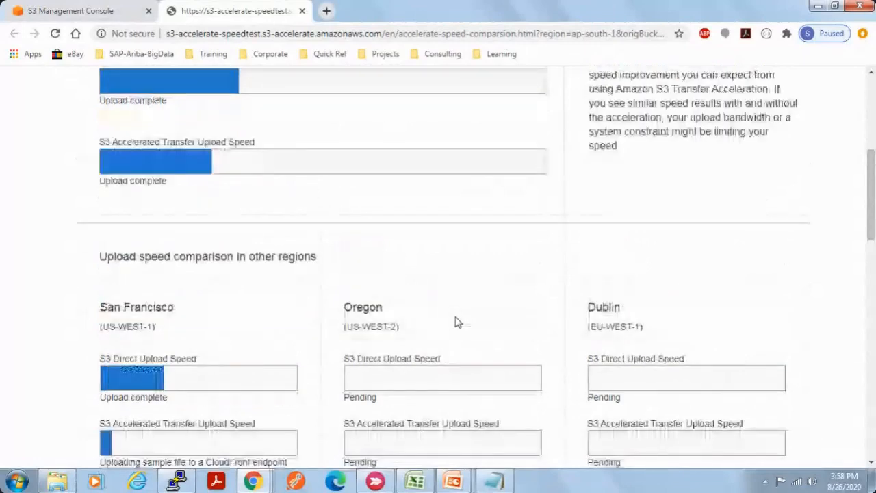
scroll(458, 322, down, 2)
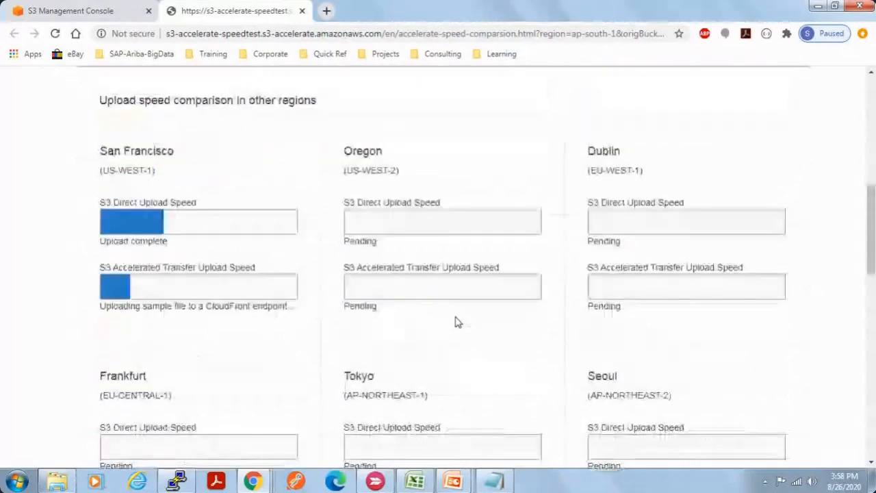
scroll(458, 321, up, 1)
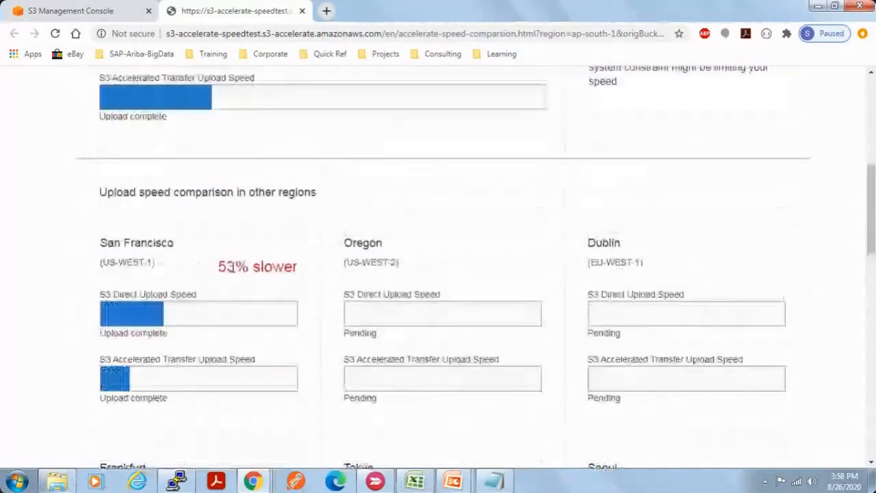
Compare the accelerated transfer result for San Francisco (US-WEST-1) with the Mumbai result
triple_click(231, 266)
scroll(326, 250, up, 3)
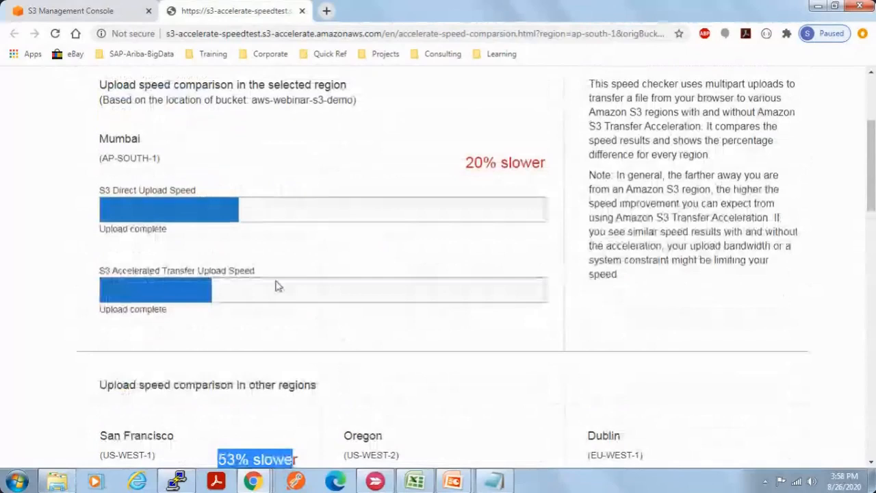
drag(467, 163, 569, 171)
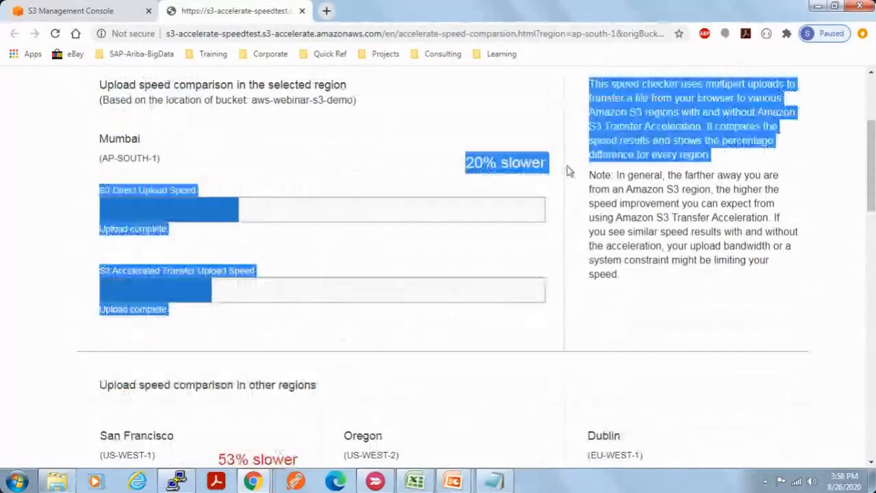
click(466, 286)
scroll(467, 286, down, 1)
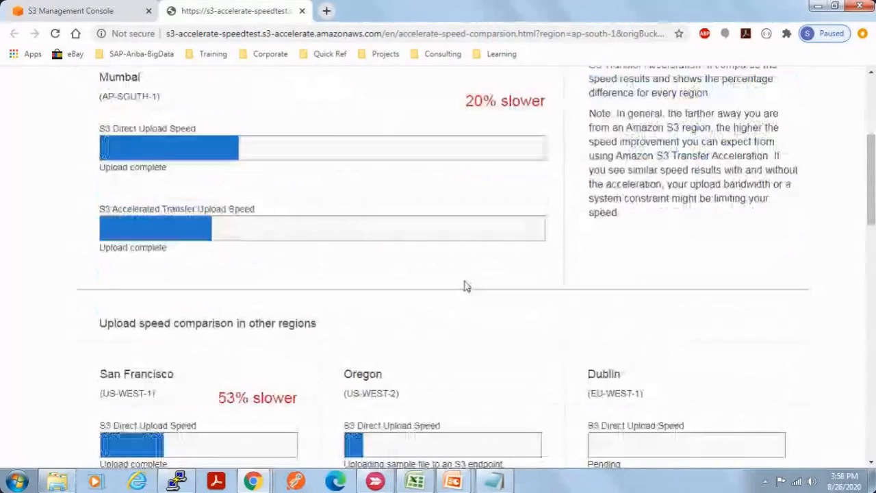
scroll(467, 286, down, 1)
triple_click(258, 330)
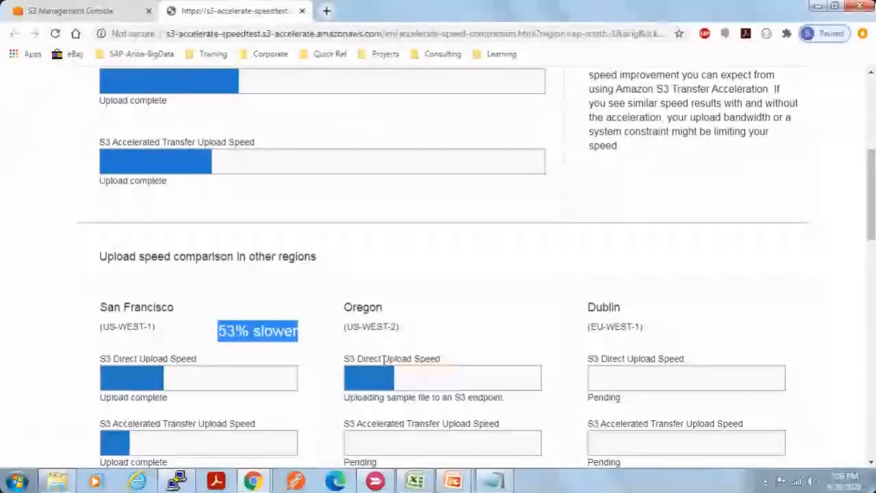
click(510, 285)
scroll(510, 284, up, 1)
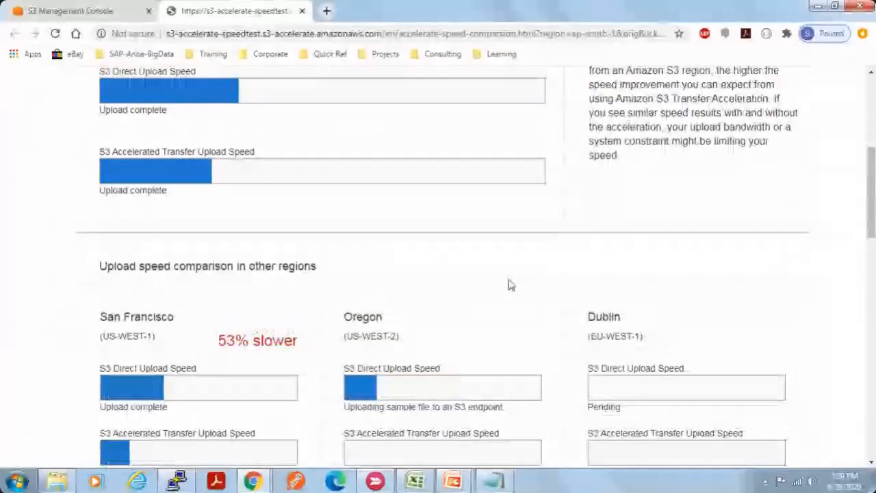
Return to the S3 console, choose Enabled for Transfer acceleration, and close its settings without saving
key(ctrl+Tab)
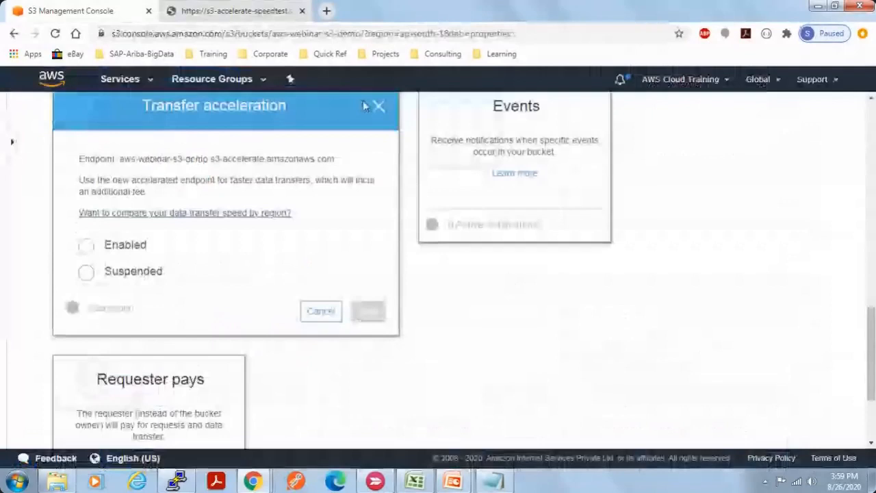
click(85, 245)
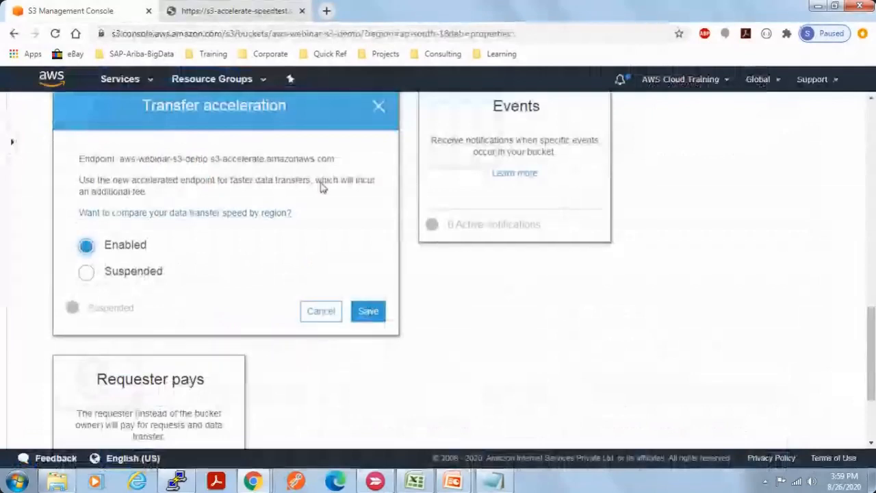
click(379, 105)
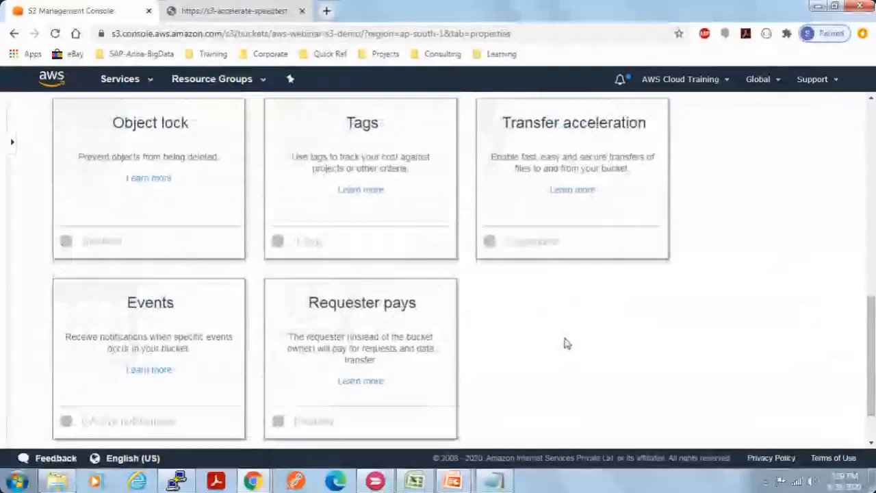
Enable requester pays in the bucket's advanced settings and save the change
scroll(374, 273, down, 1)
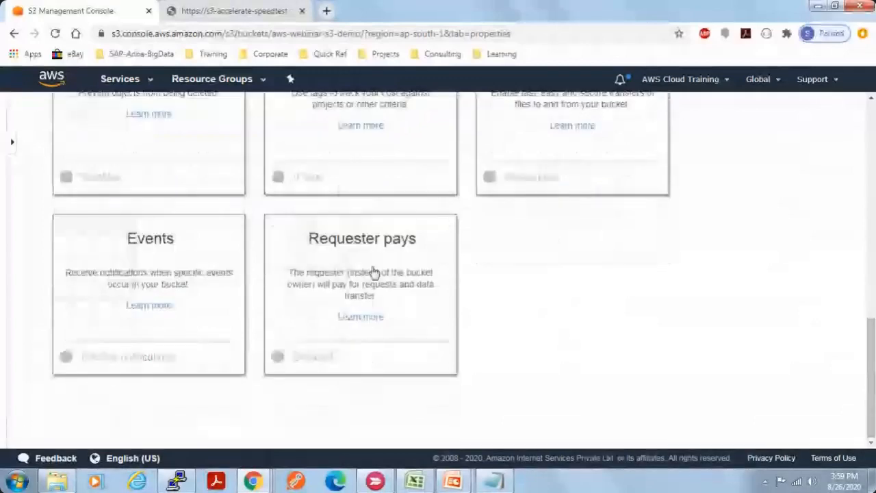
click(373, 272)
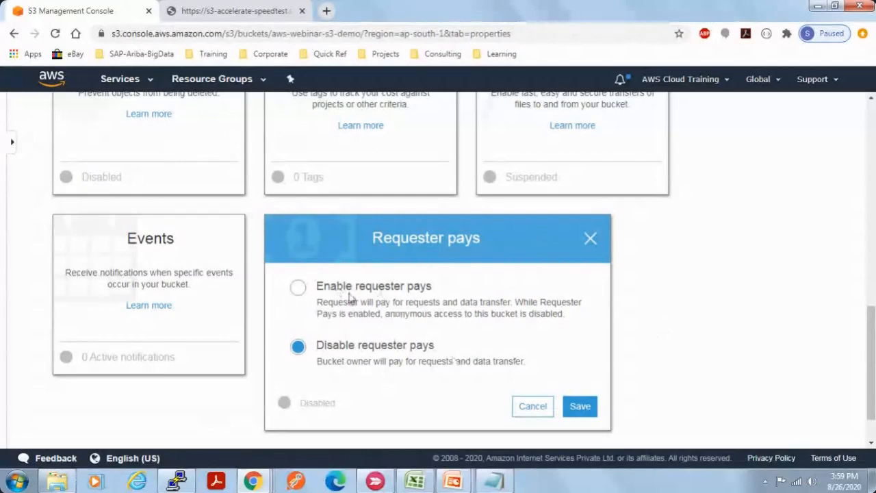
click(298, 288)
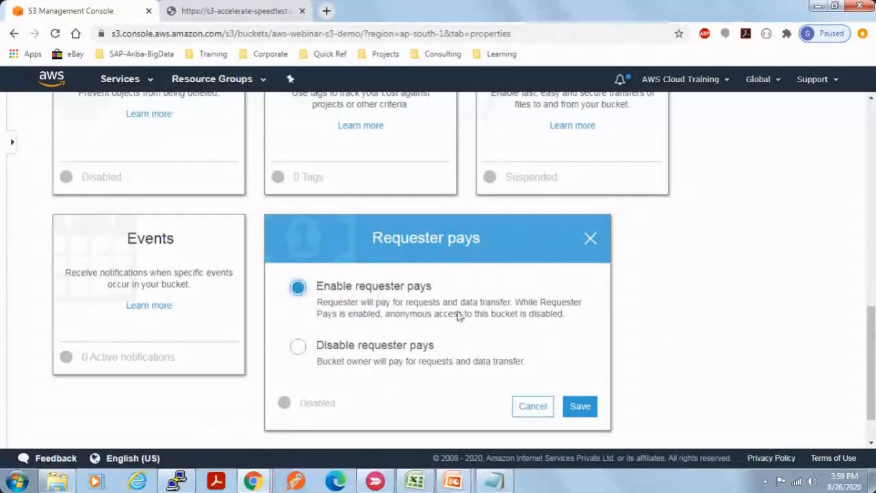
click(585, 411)
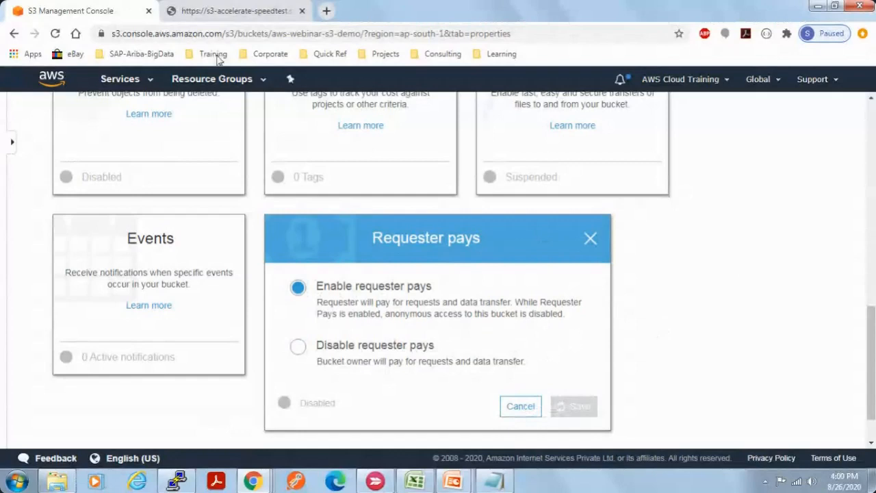
Reopen the aws-webinar-s3-demo bucket's properties and check the requester pays status in the advanced settings
click(215, 13)
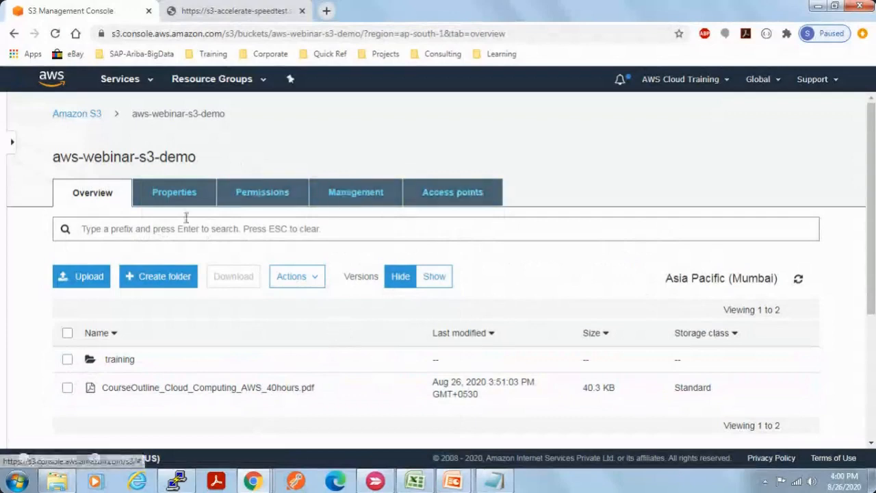
click(173, 192)
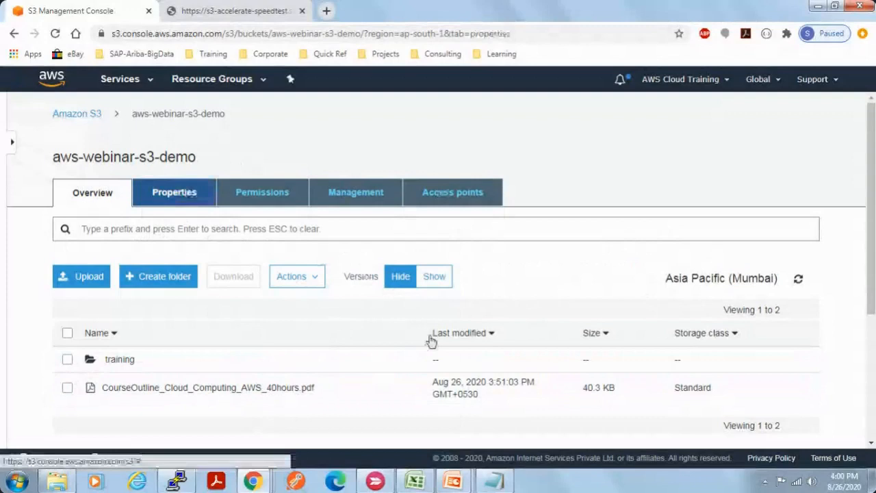
scroll(601, 329, down, 5)
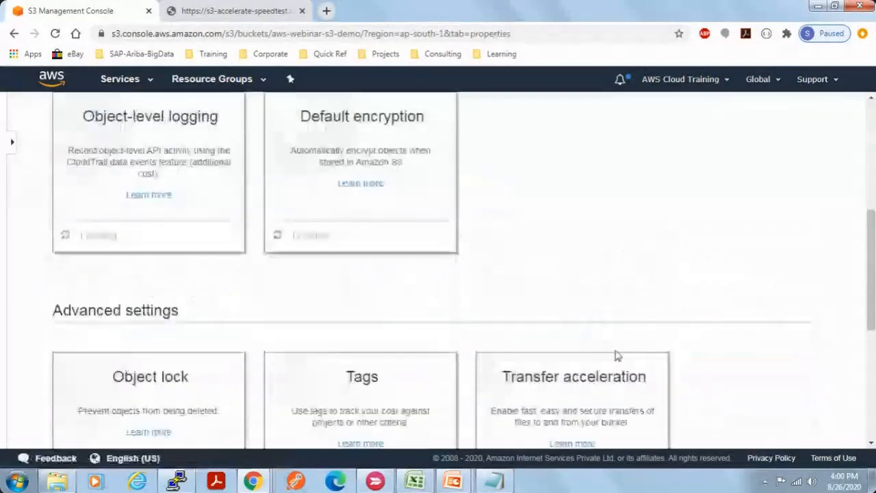
scroll(616, 355, down, 4)
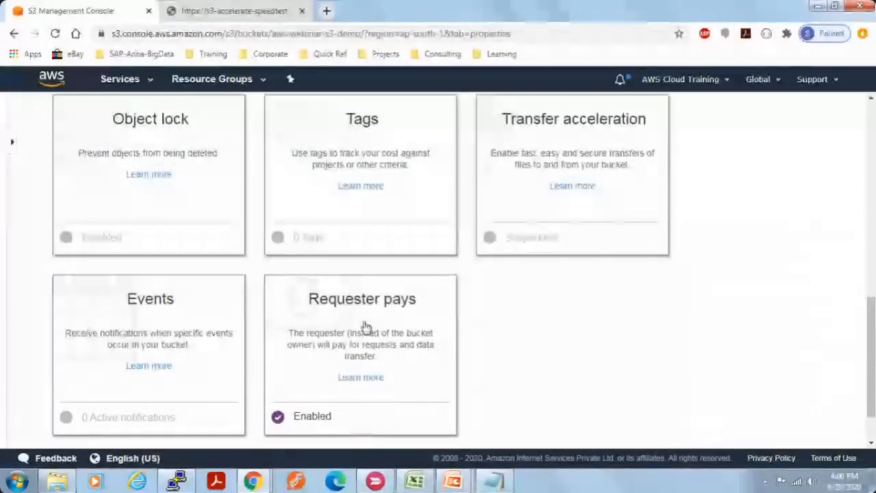
scroll(92, 178, up, 7)
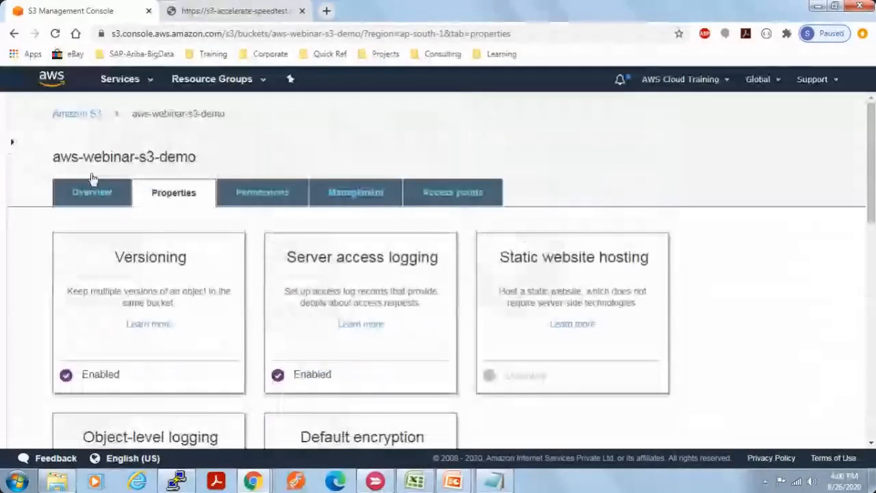
Open the object URL of CourseOutline_Cloud_Computing_AWS_40hours.pdf in a new browser tab, check access, and close that tab
click(93, 189)
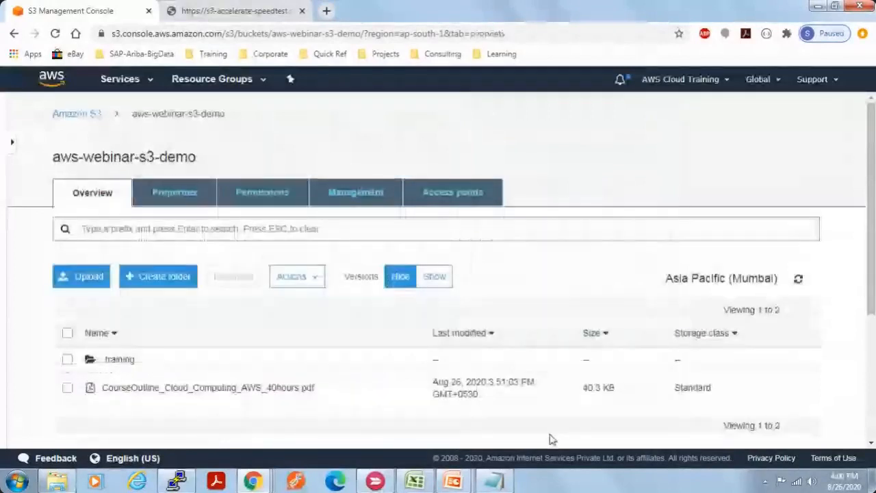
scroll(336, 278, down, 1)
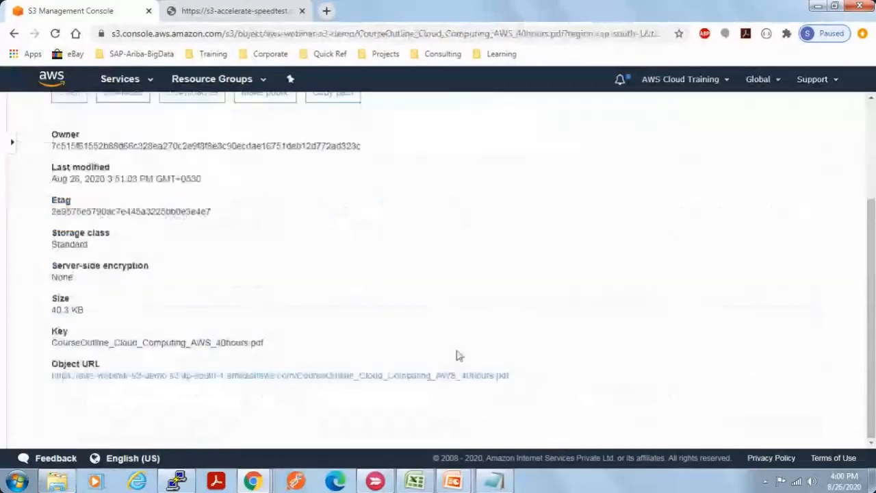
ctrl+click(459, 375)
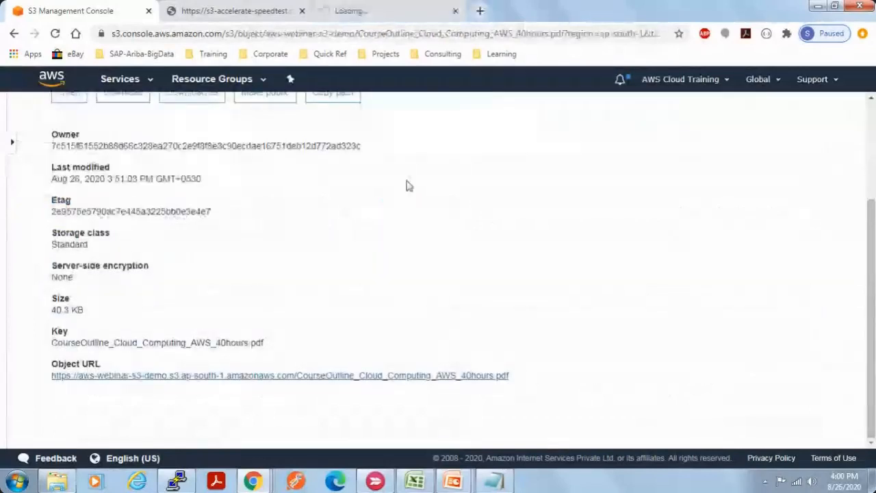
click(391, 12)
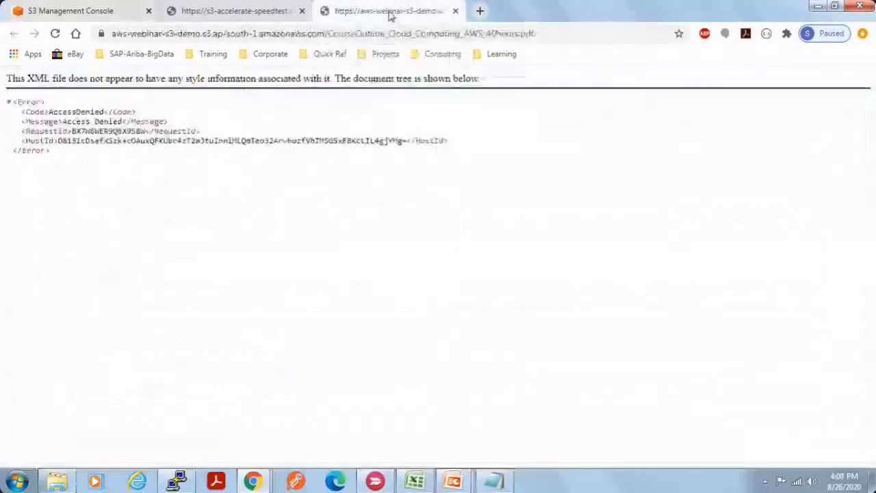
click(456, 11)
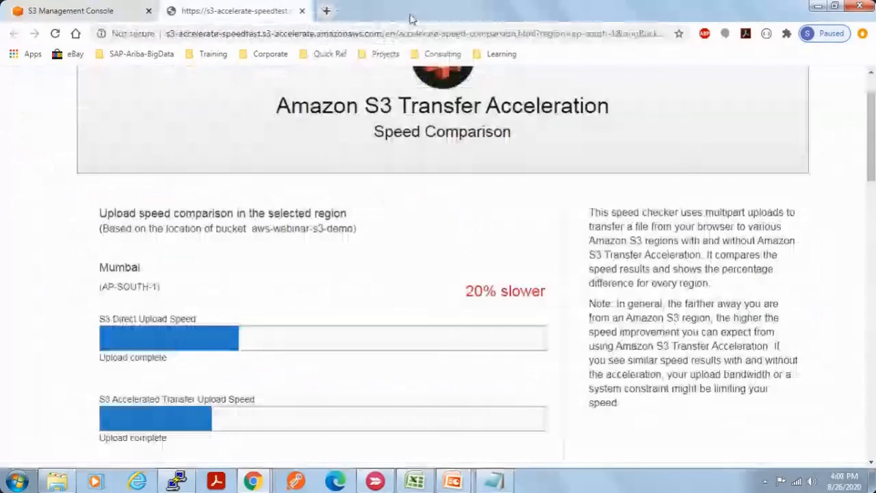
Return to the PDF's object details, retry its object URL in the same browser tab, and go back to the details
key(ctrl+shift+Tab)
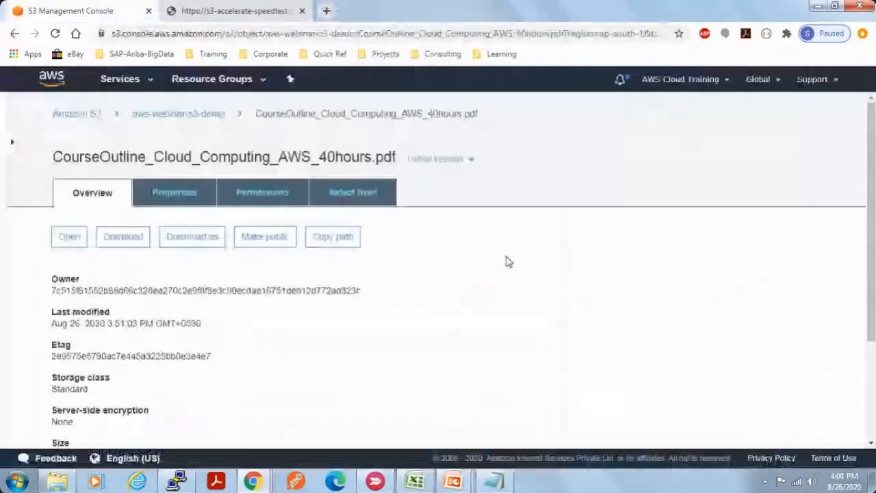
scroll(432, 390, down, 3)
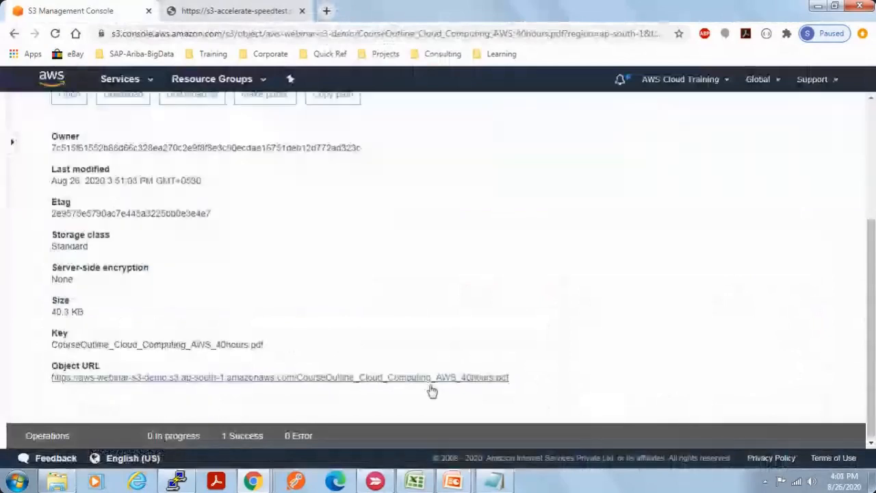
click(431, 389)
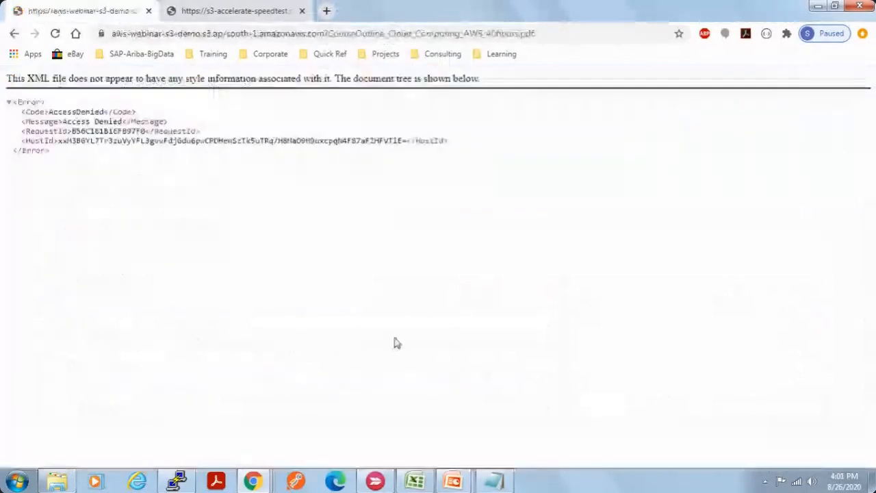
click(14, 33)
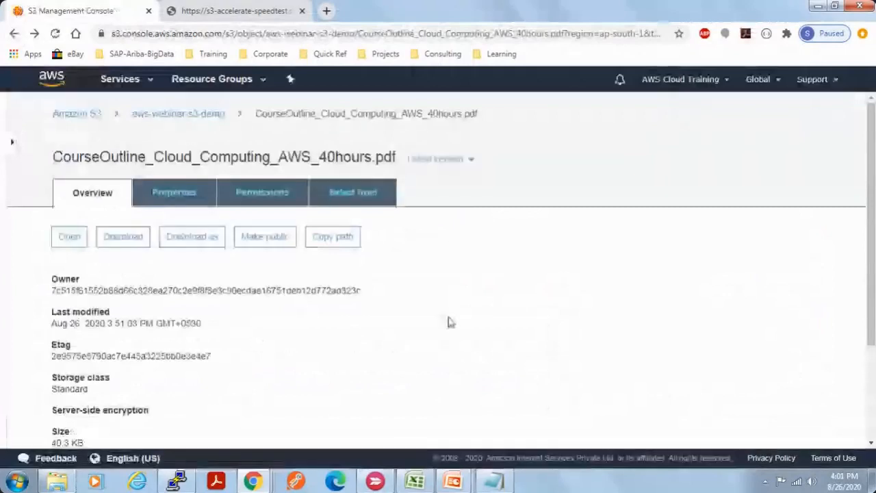
Disable requester pays in the advanced settings of the aws-webinar-s3-demo bucket
click(197, 119)
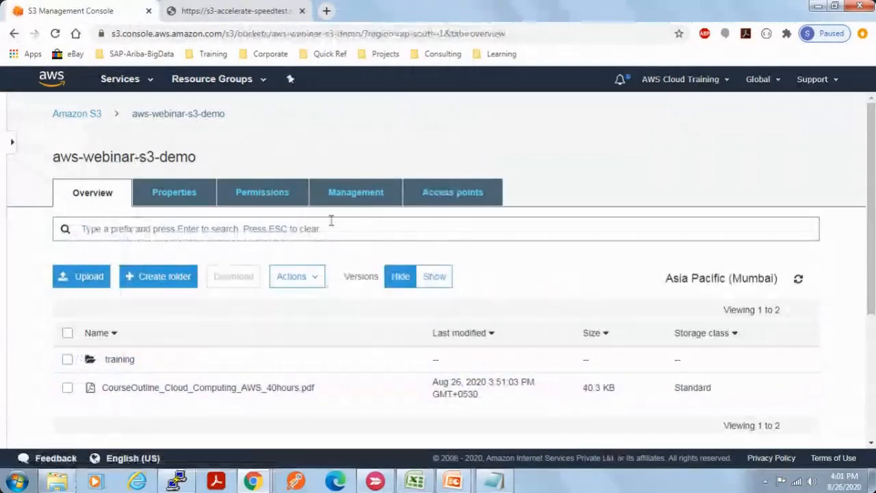
click(152, 200)
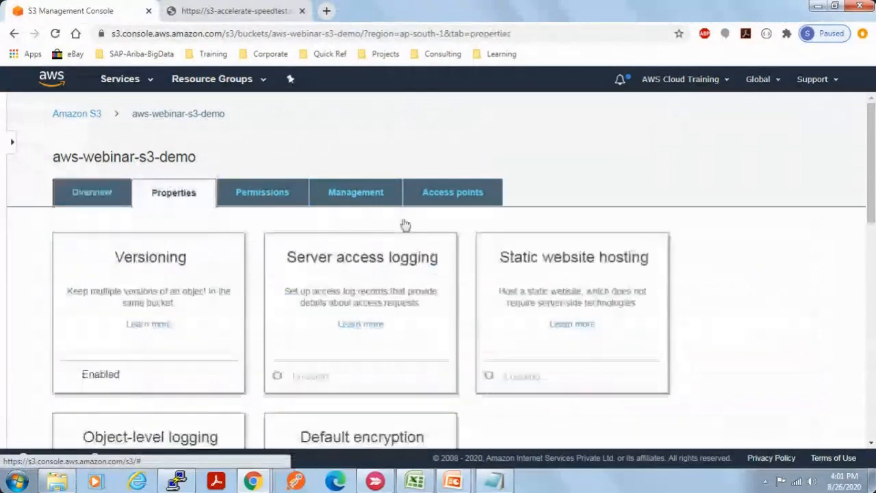
scroll(469, 356, down, 8)
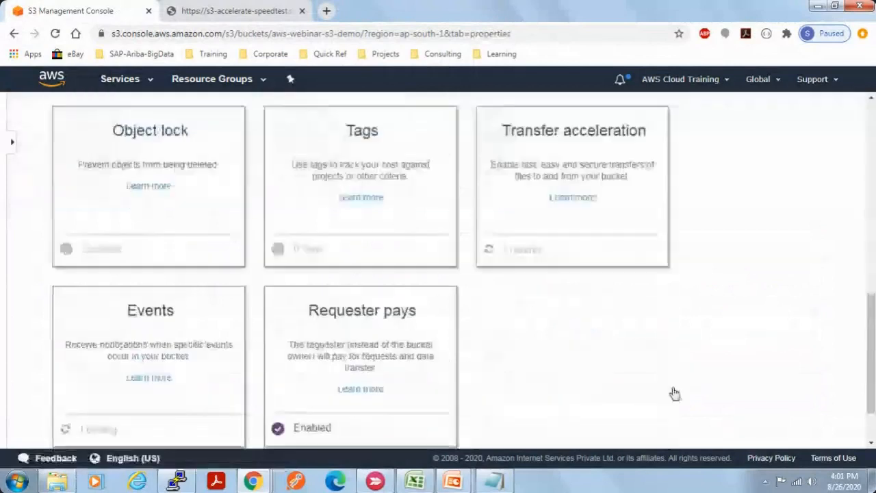
click(305, 319)
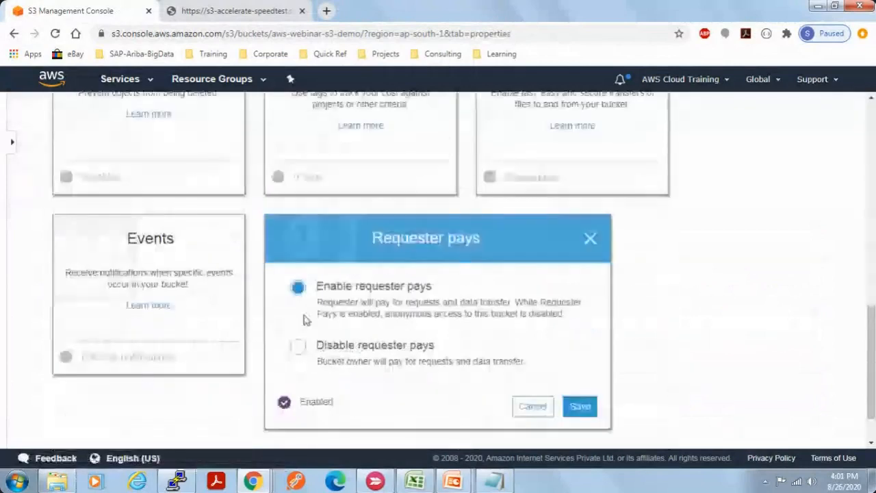
click(298, 345)
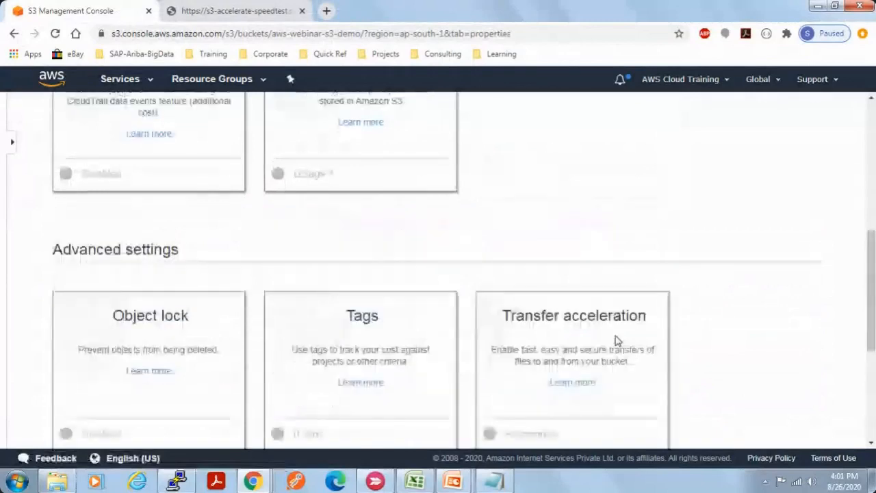
Review the bucket's access control list, covering access for the bucket owner, other AWS accounts and the public
scroll(616, 340, up, 2)
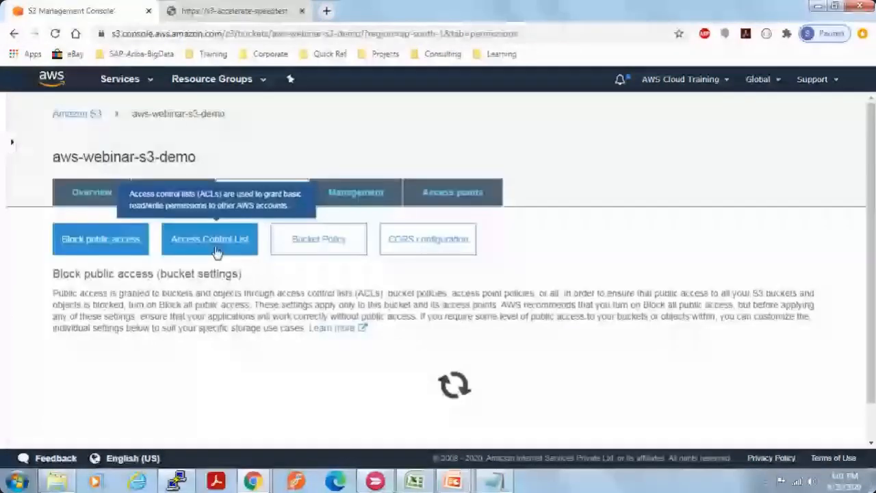
click(217, 252)
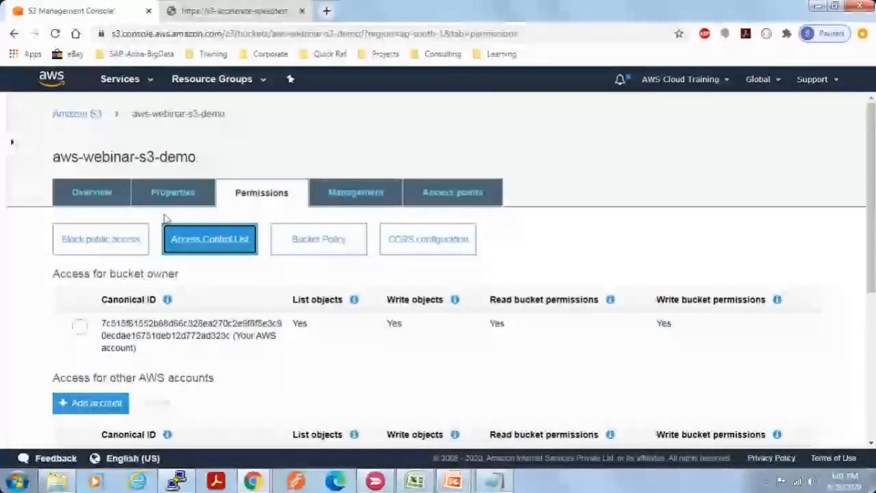
scroll(354, 389, down, 2)
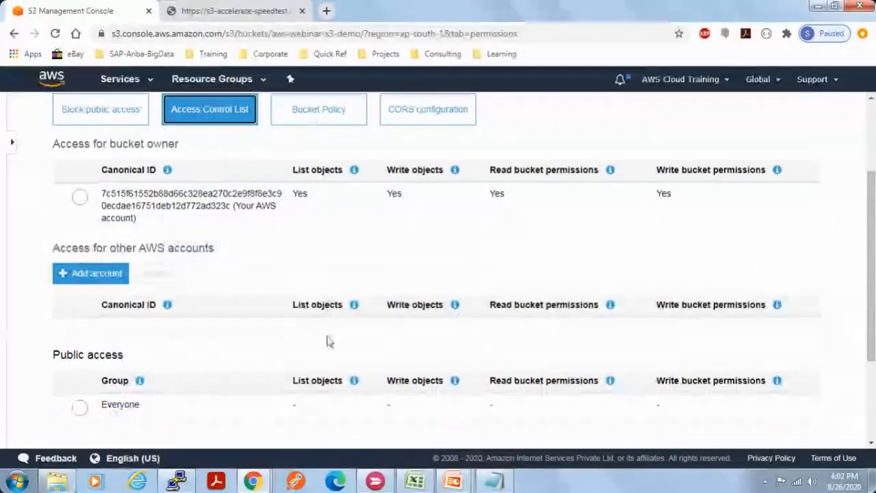
scroll(328, 342, down, 1)
scroll(329, 341, up, 3)
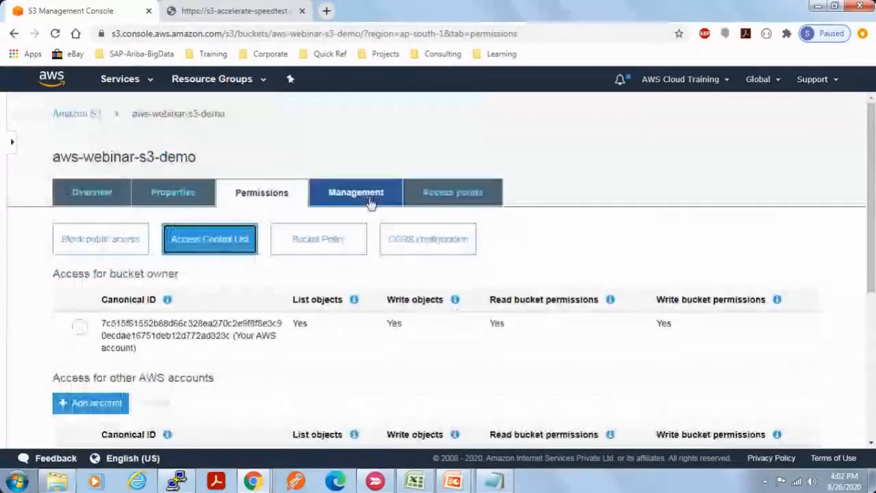
Examine the lifecycle rule section in the bucket's management settings
click(357, 194)
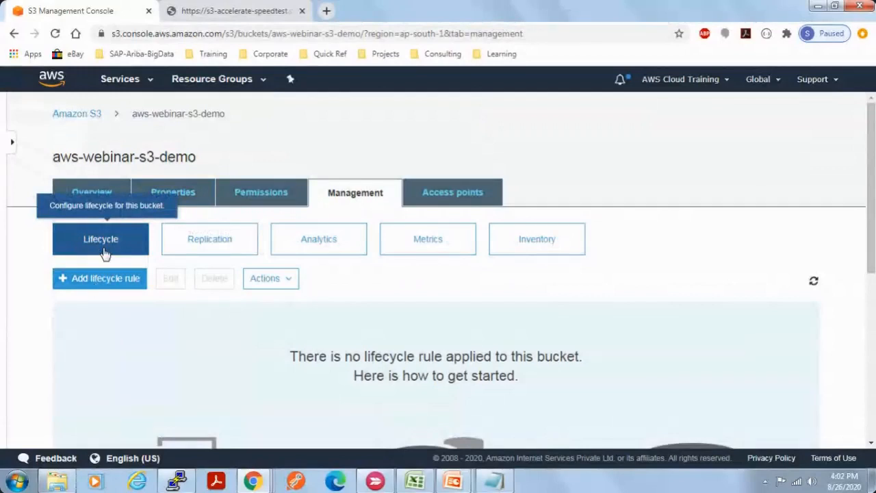
click(120, 247)
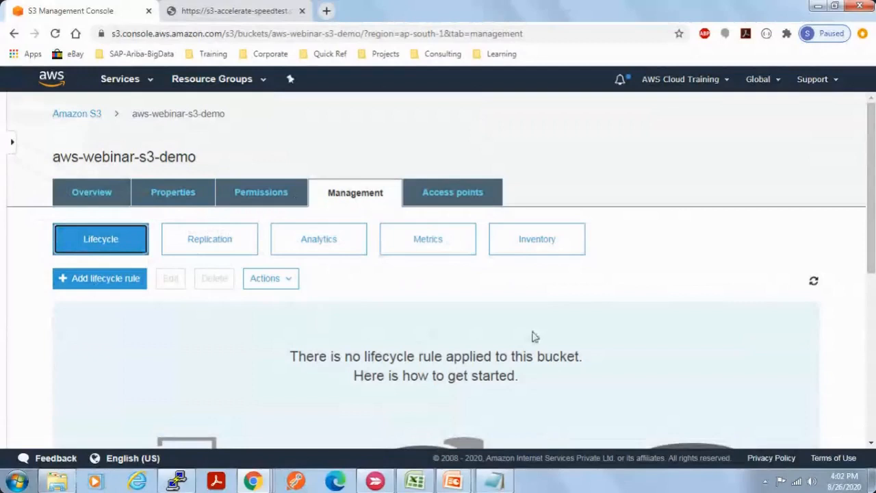
scroll(534, 337, down, 1)
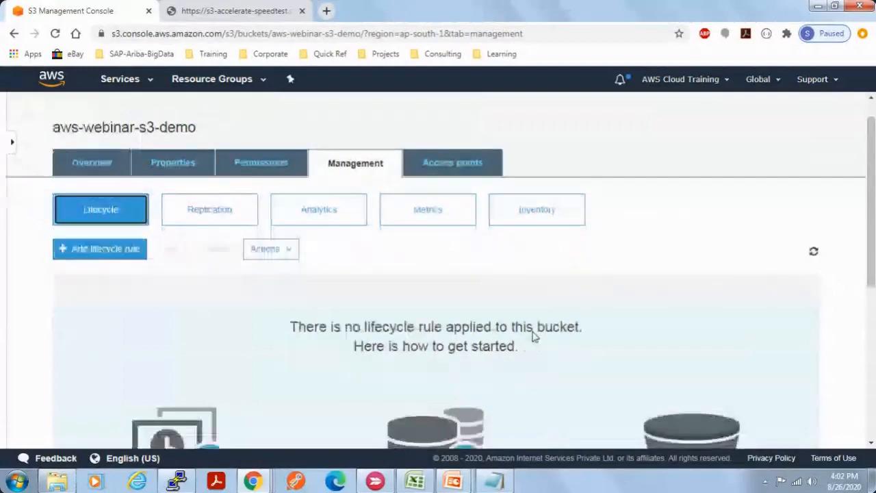
scroll(534, 337, down, 1)
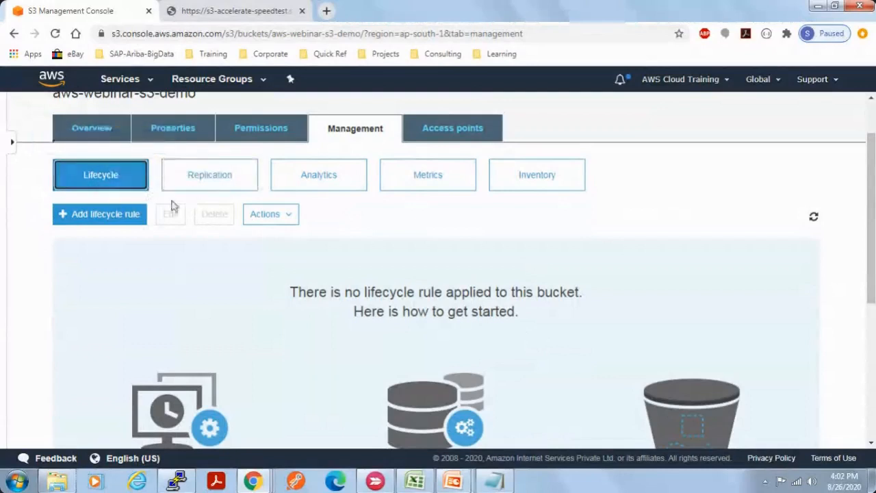
Examine the bucket's replication options, comparing the descriptions of Cross-Region Replication and Same-Region Replication
click(225, 178)
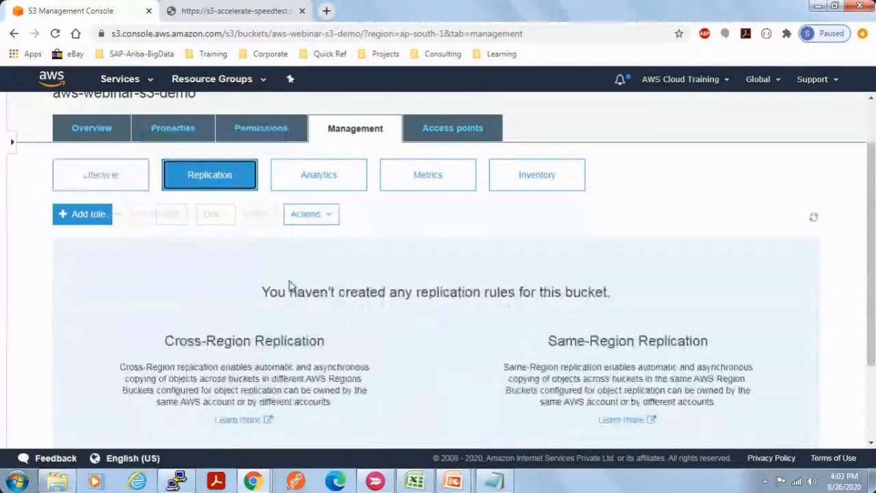
drag(164, 340, 326, 341)
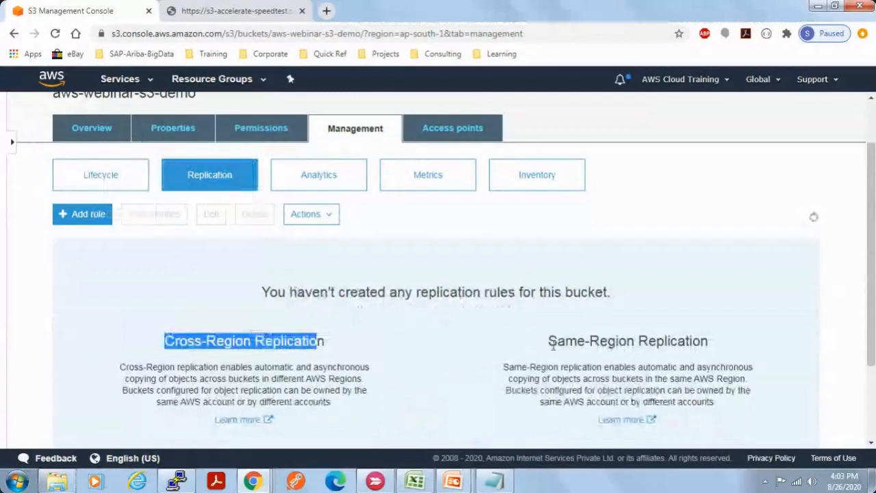
triple_click(583, 344)
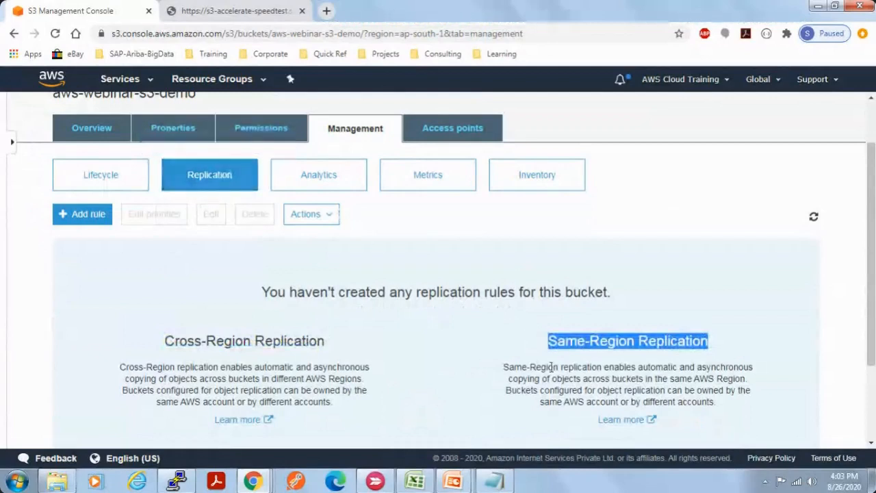
click(371, 340)
drag(159, 343, 332, 351)
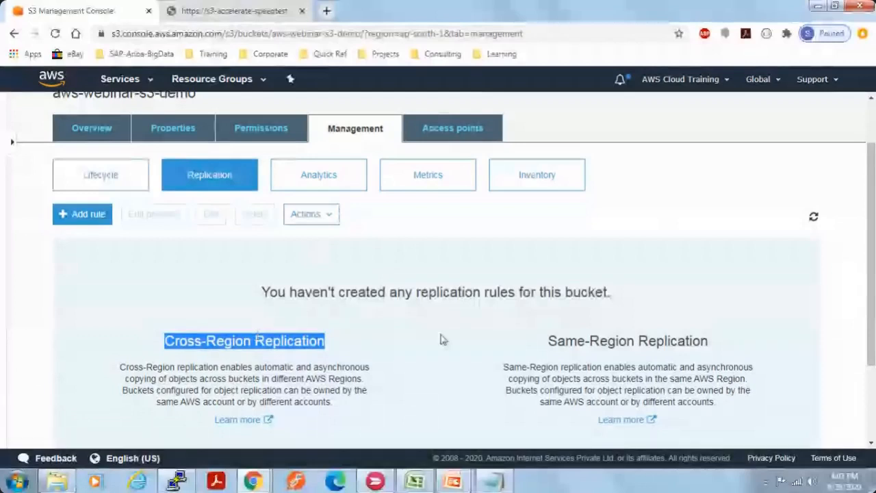
scroll(442, 338, down, 1)
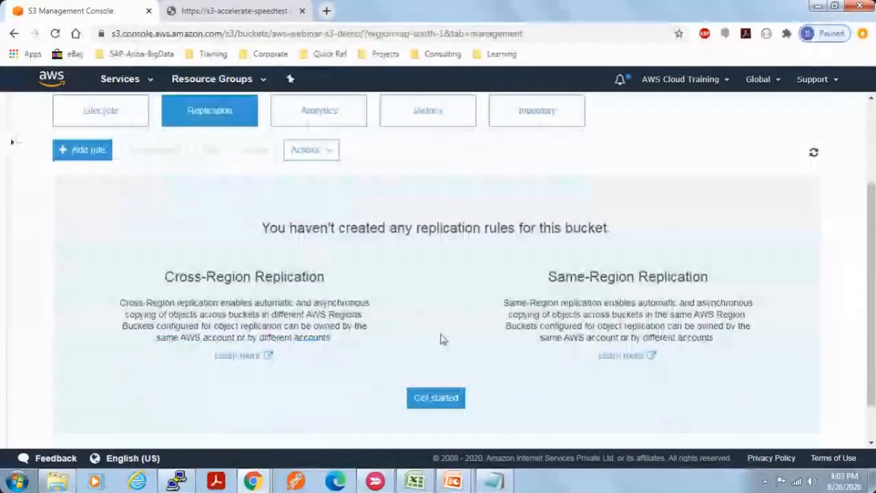
scroll(442, 339, up, 2)
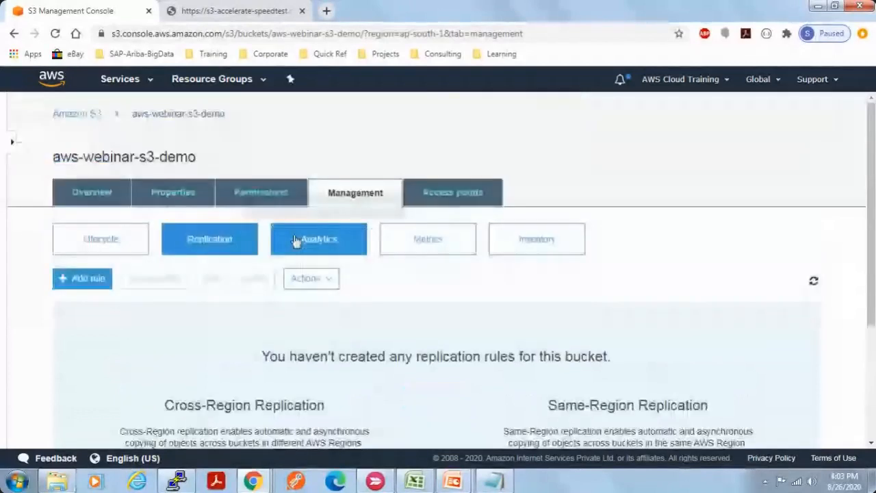
Examine the storage class analysis section of the bucket's analytics
click(296, 241)
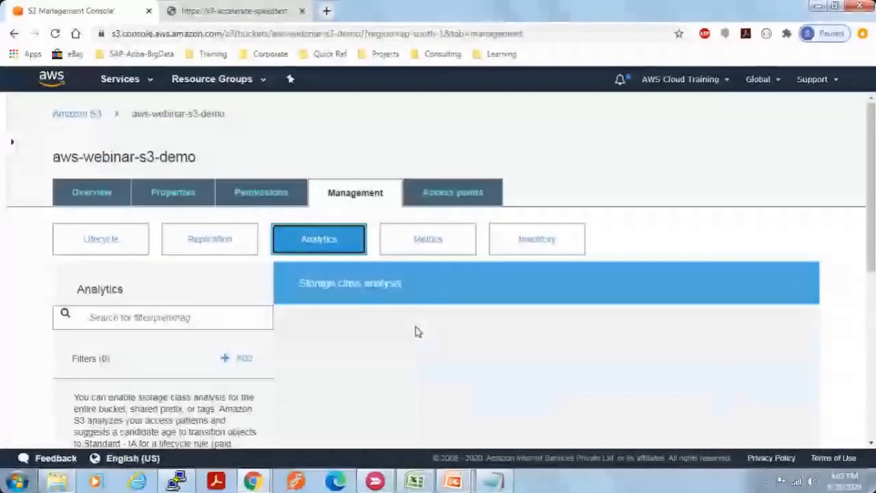
scroll(418, 331, down, 2)
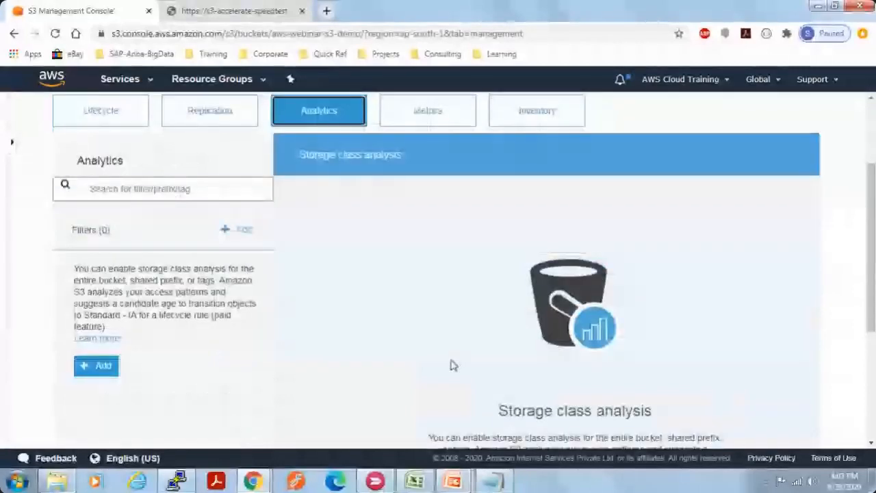
Examine the storage metrics section of the bucket's management settings
scroll(450, 365, up, 1)
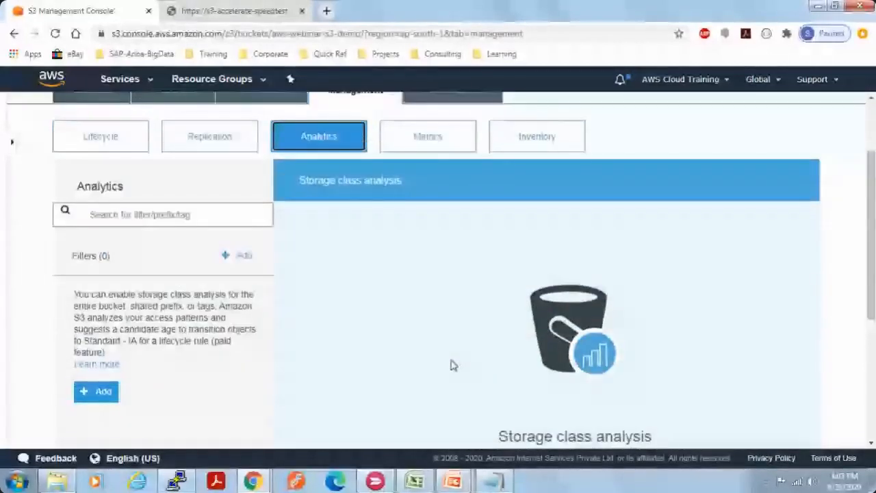
scroll(450, 365, up, 1)
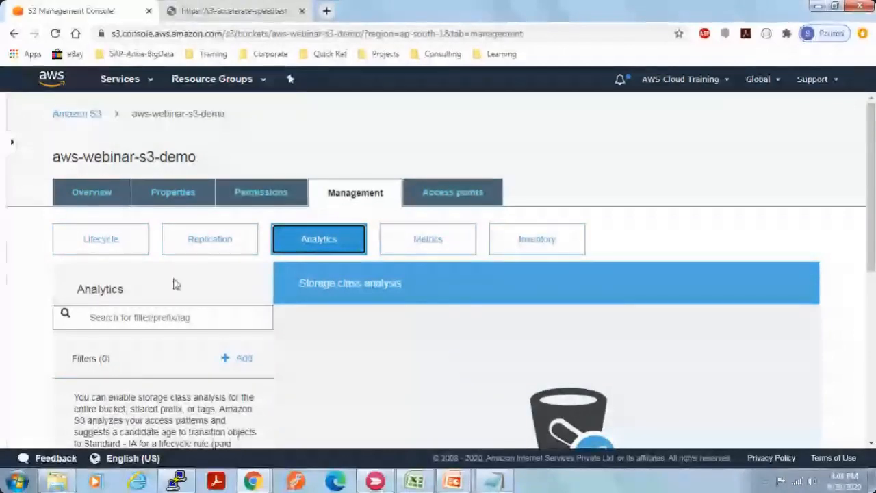
click(238, 242)
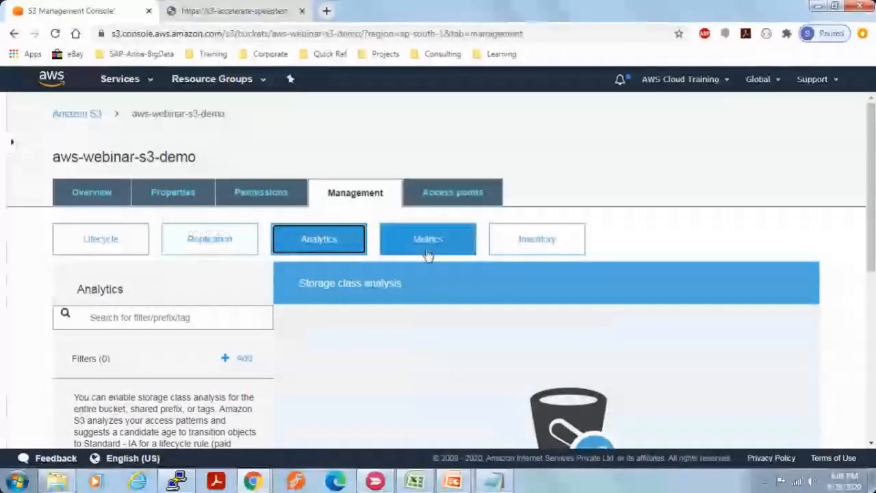
click(429, 248)
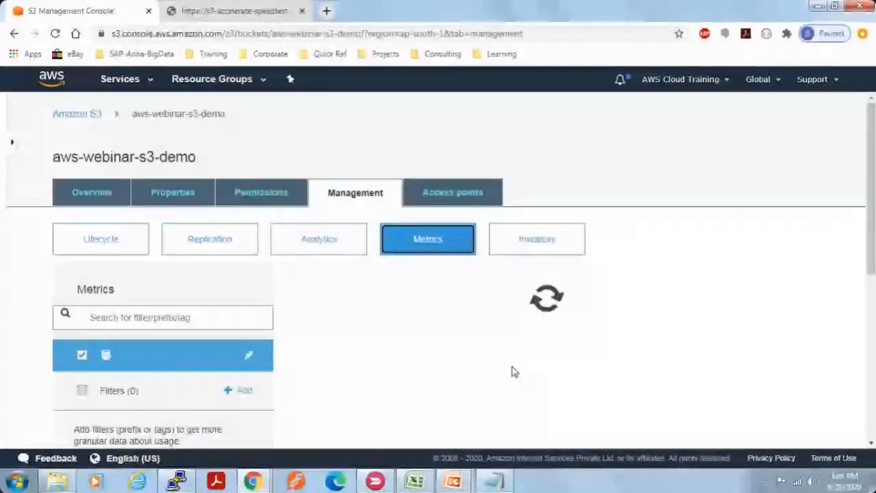
scroll(515, 372, down, 3)
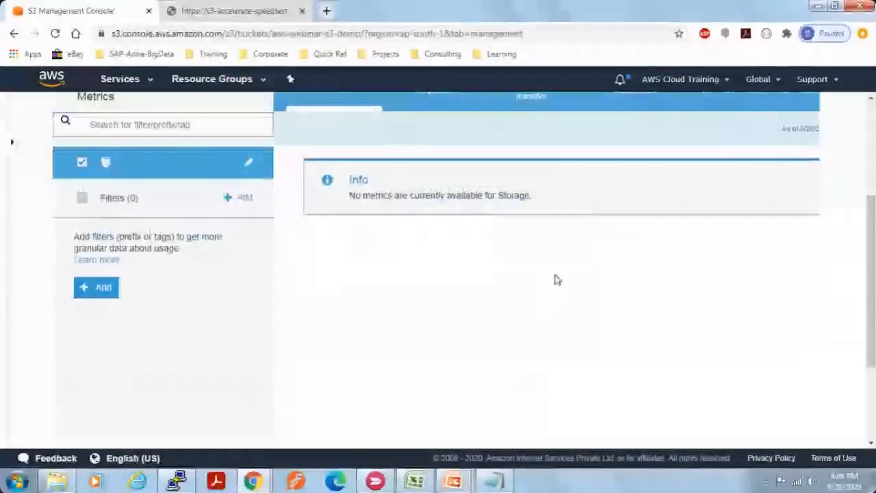
scroll(521, 307, up, 2)
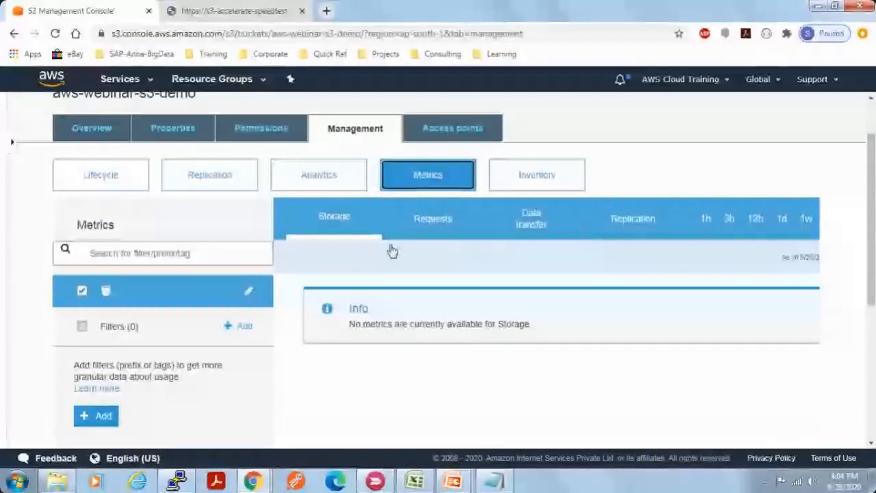
Review the access point creation form, including network access type and public access blocking, and return to the bucket without creating one
click(493, 133)
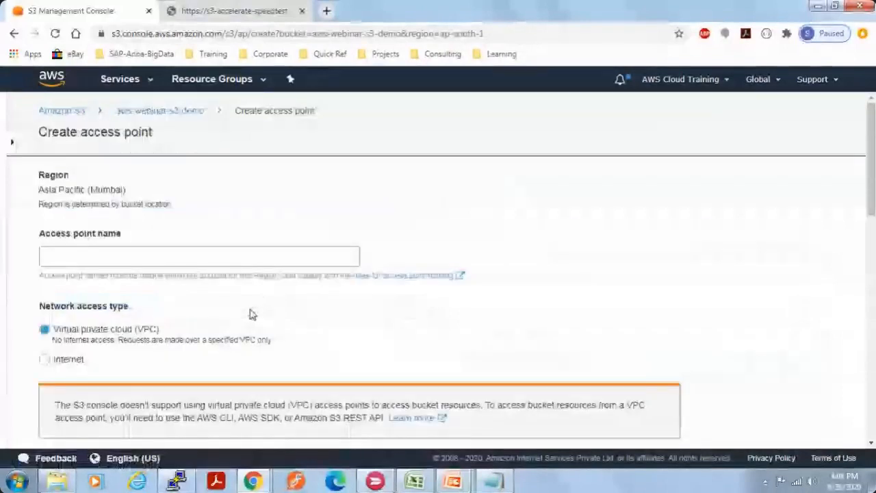
scroll(250, 314, down, 4)
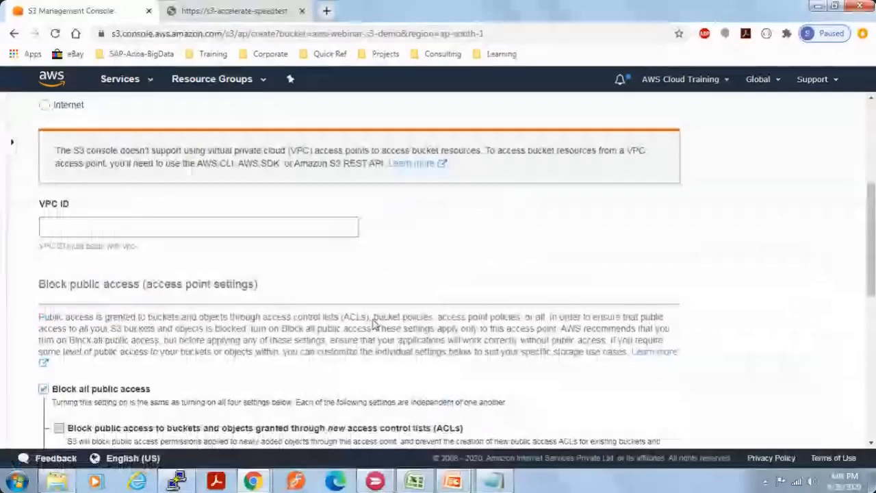
scroll(375, 323, up, 4)
click(192, 116)
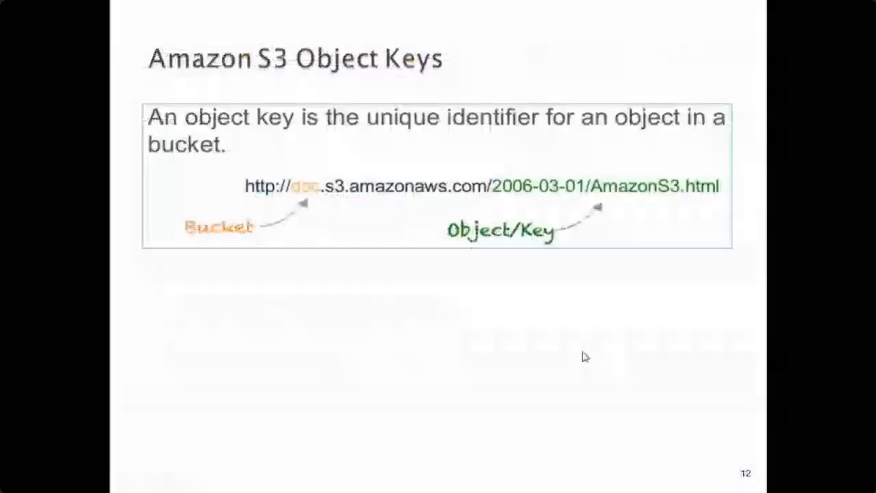
key(Right)
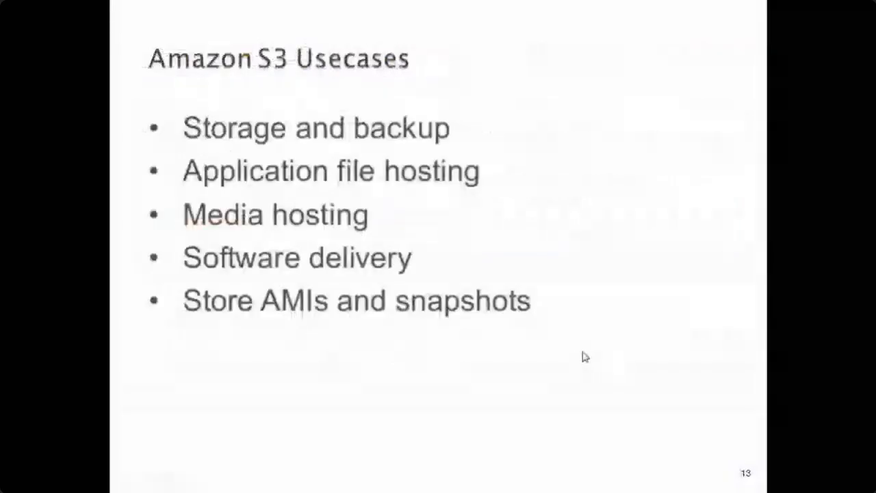
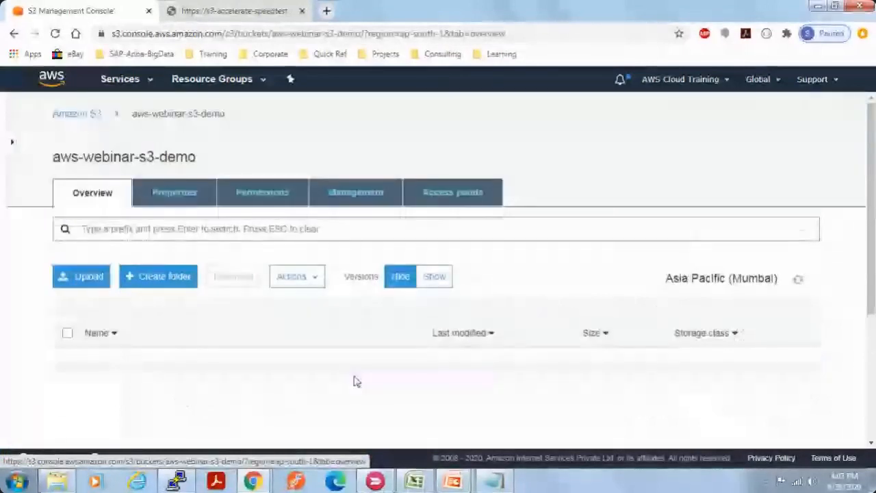
Review the aws-webinar-s3-demo bucket's properties, from versioning, logging and encryption through the advanced settings such as object lock, transfer acceleration and requester pays
click(186, 197)
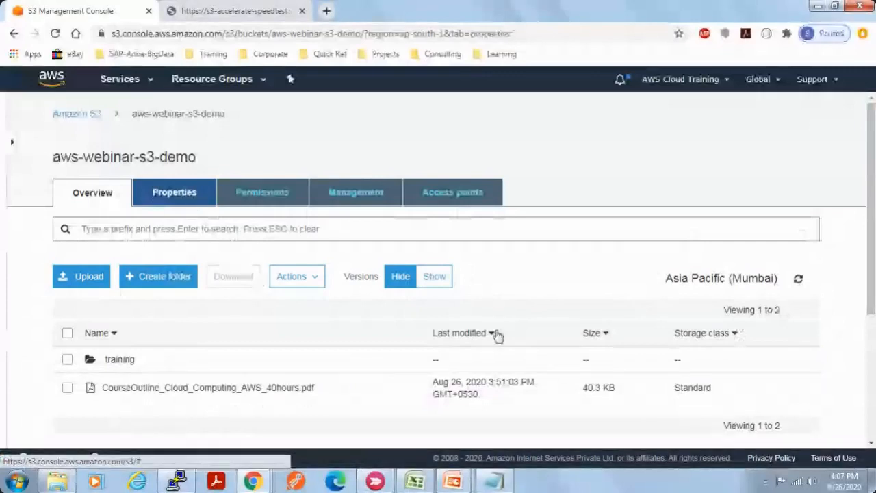
scroll(482, 309, down, 4)
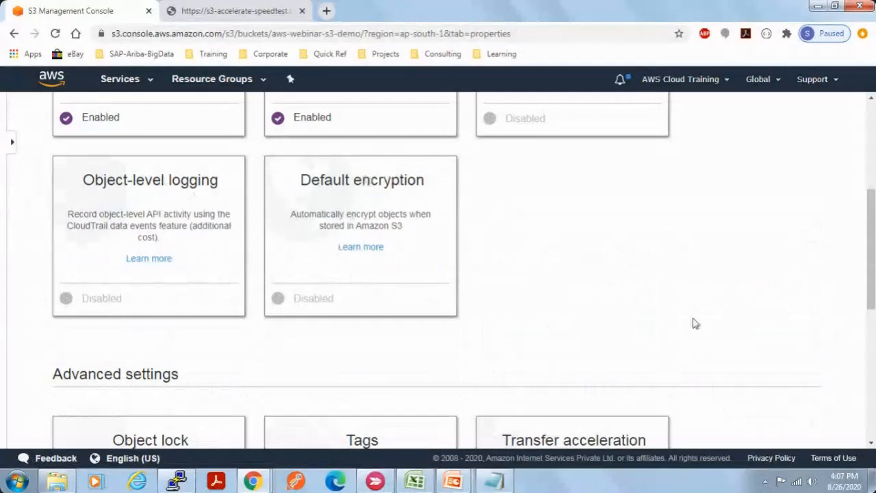
scroll(700, 325, down, 1)
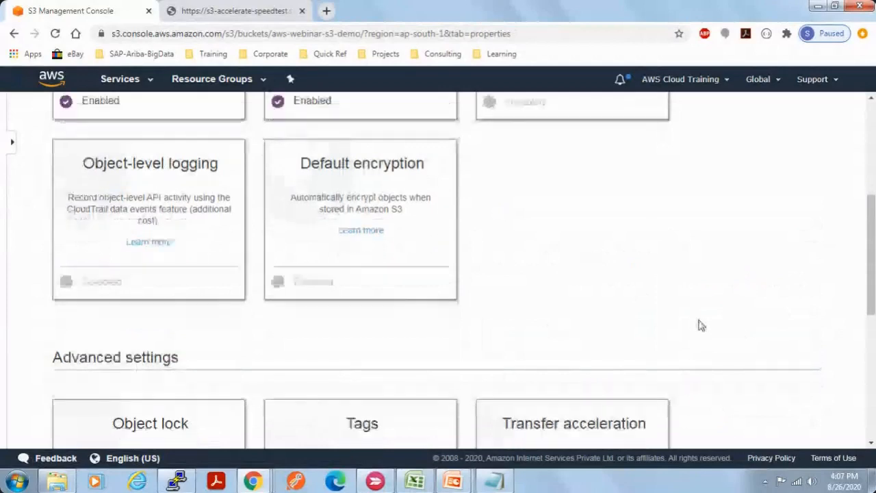
scroll(699, 325, down, 2)
scroll(752, 345, down, 1)
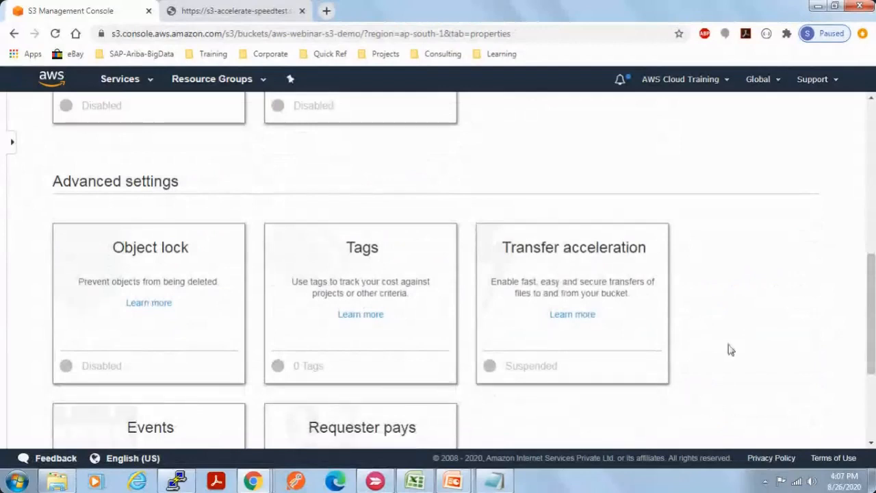
scroll(730, 350, down, 1)
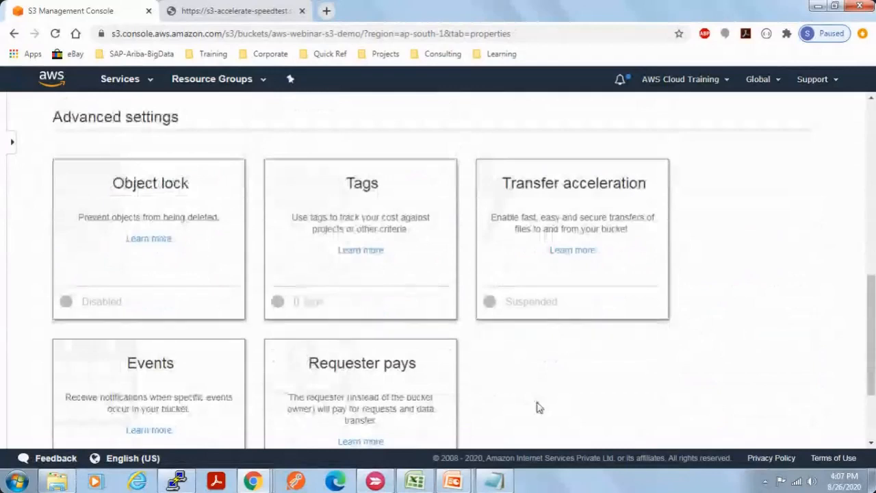
scroll(537, 407, down, 1)
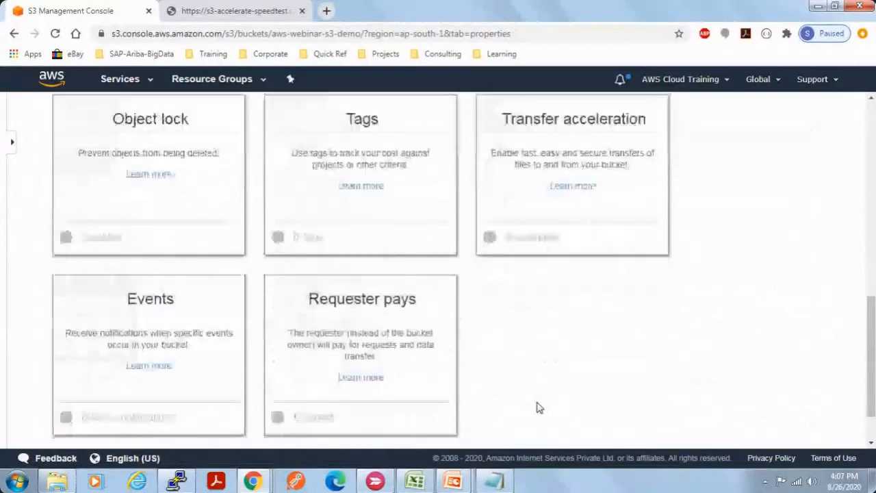
scroll(537, 407, down, 1)
scroll(537, 407, down, 1)
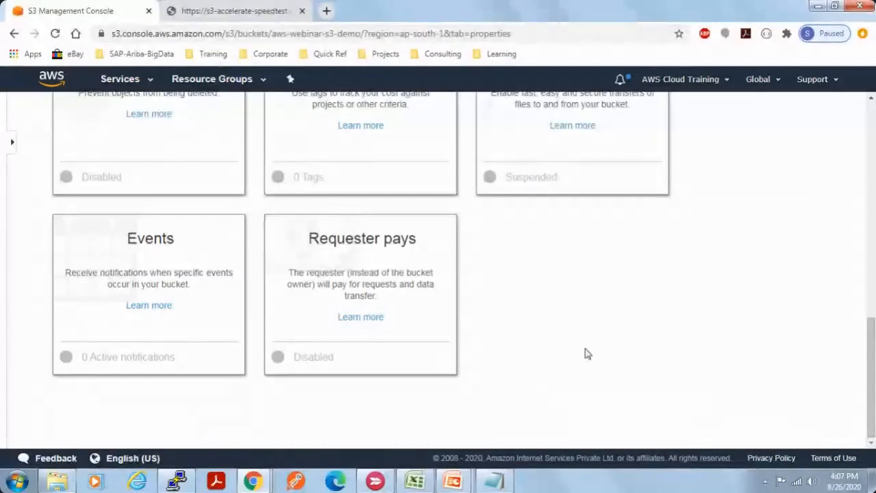
scroll(586, 353, up, 2)
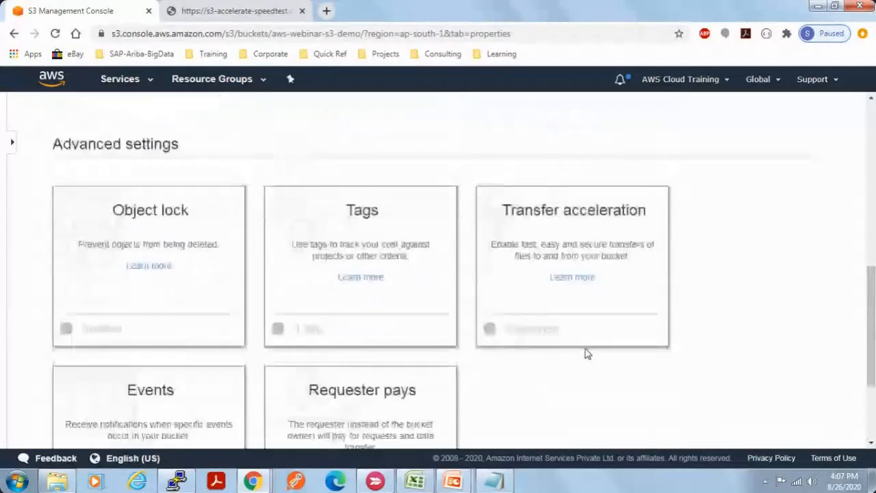
scroll(587, 353, up, 5)
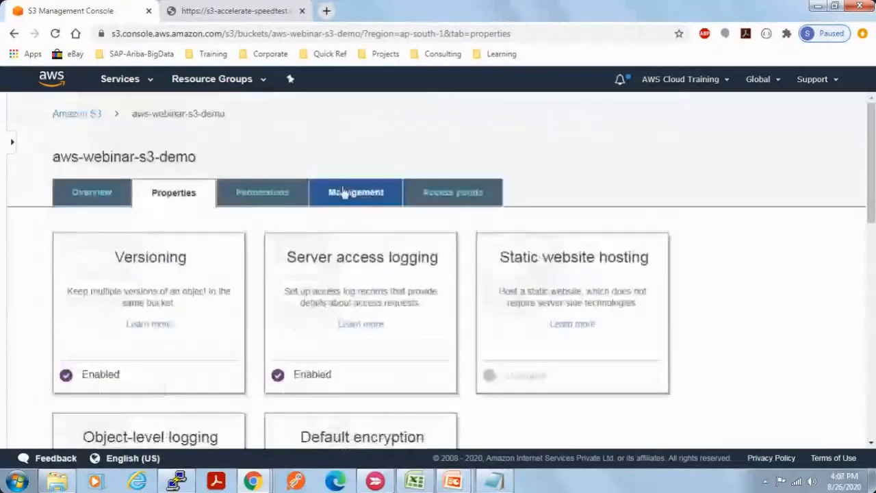
Return to the list of S3 buckets and launch the S3 Browser desktop application
click(89, 116)
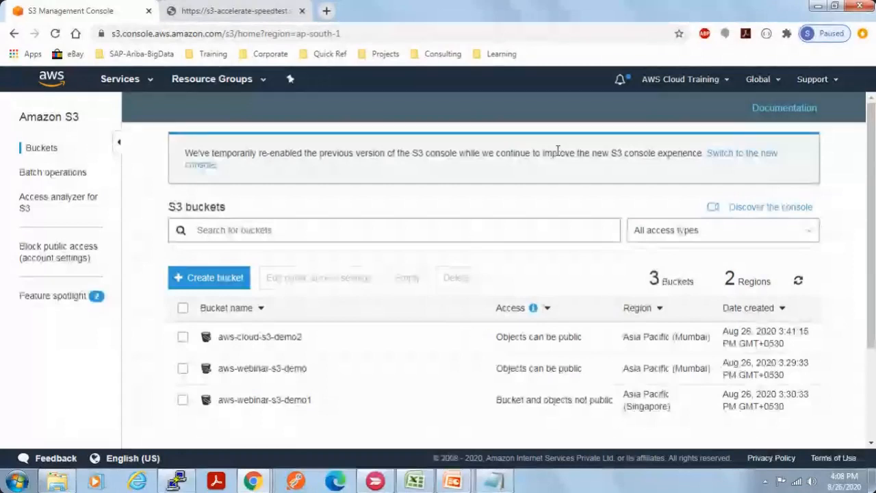
key(super)
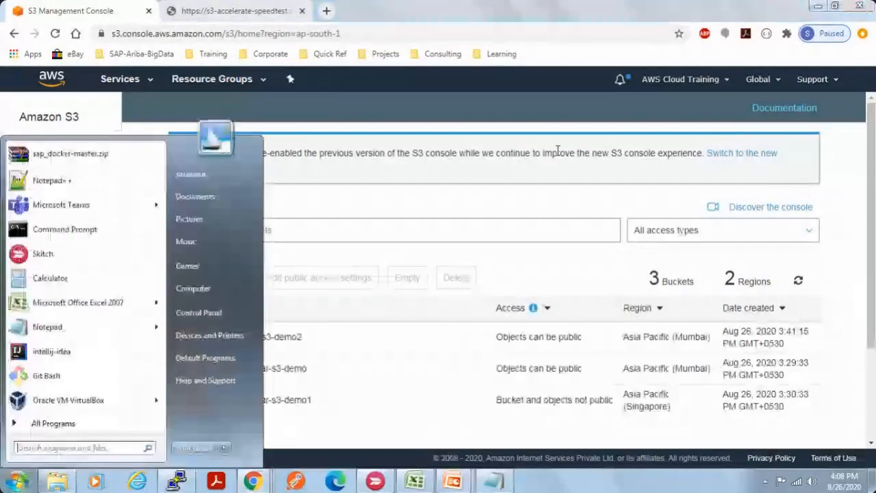
text(s3)
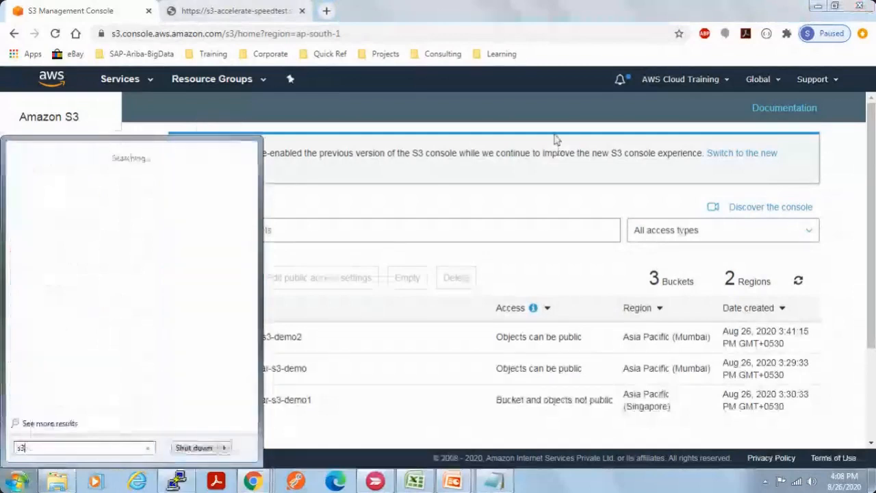
text( brow)
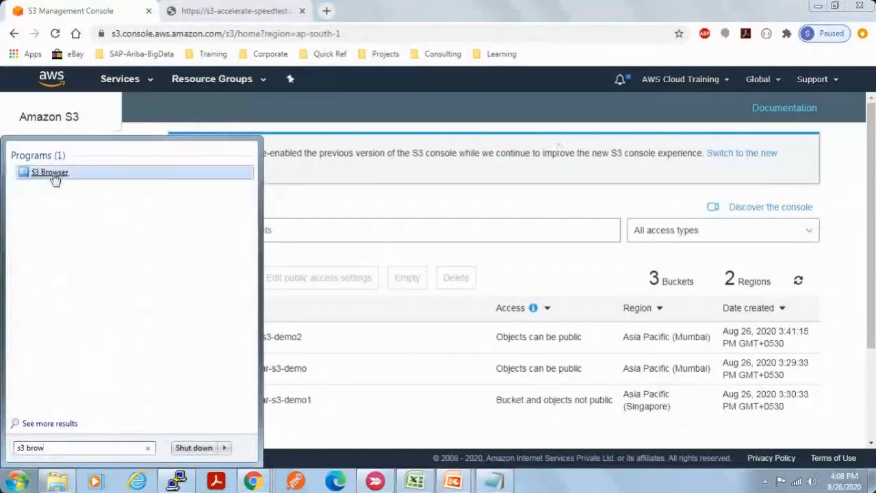
click(54, 173)
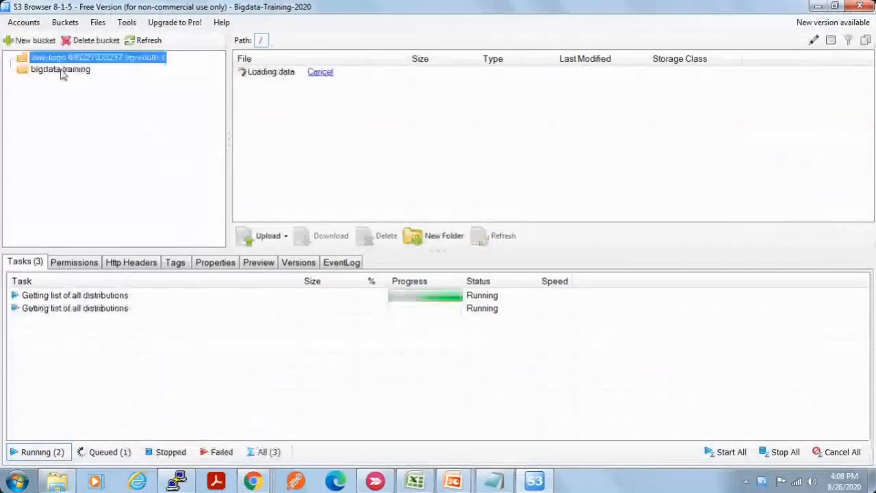
Try to add a new account in S3 Browser, accept the upgrade offer, close the purchase page and return to S3 Browser
click(21, 24)
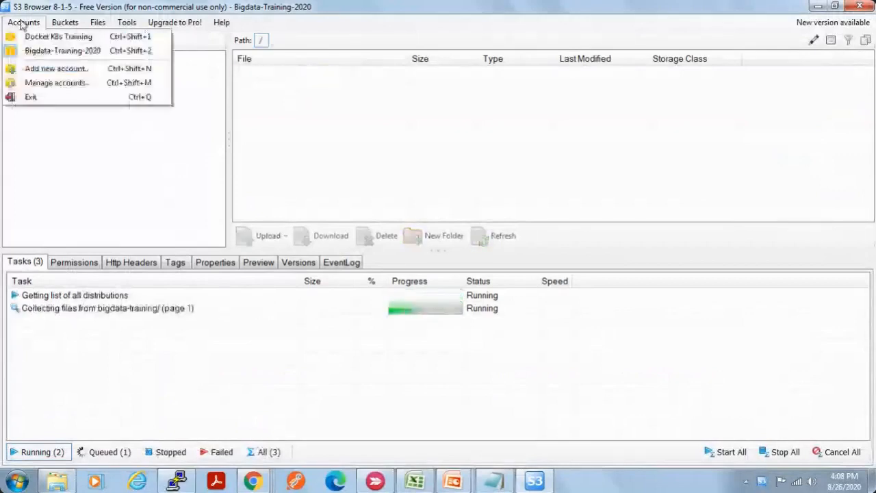
click(53, 71)
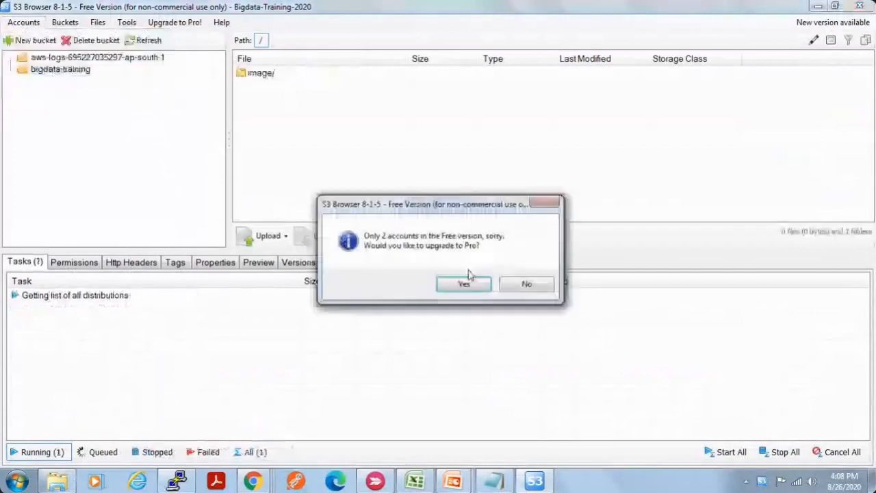
click(464, 282)
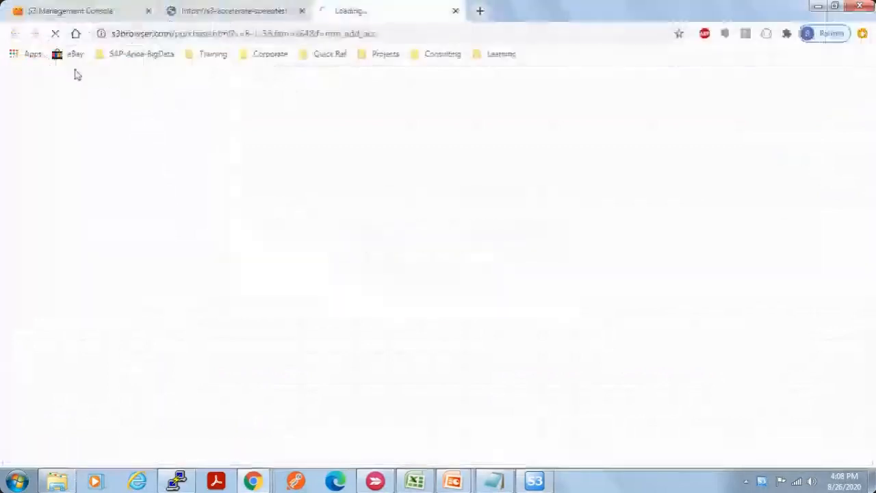
click(455, 10)
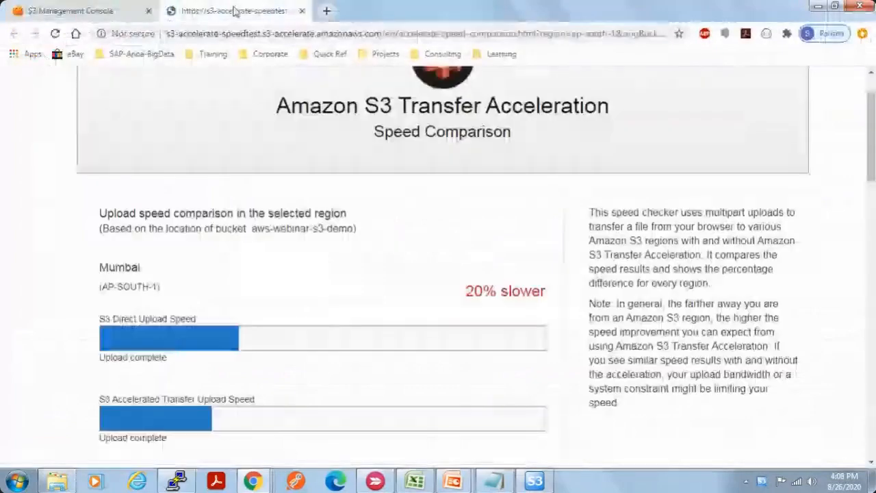
key(alt+Tab)
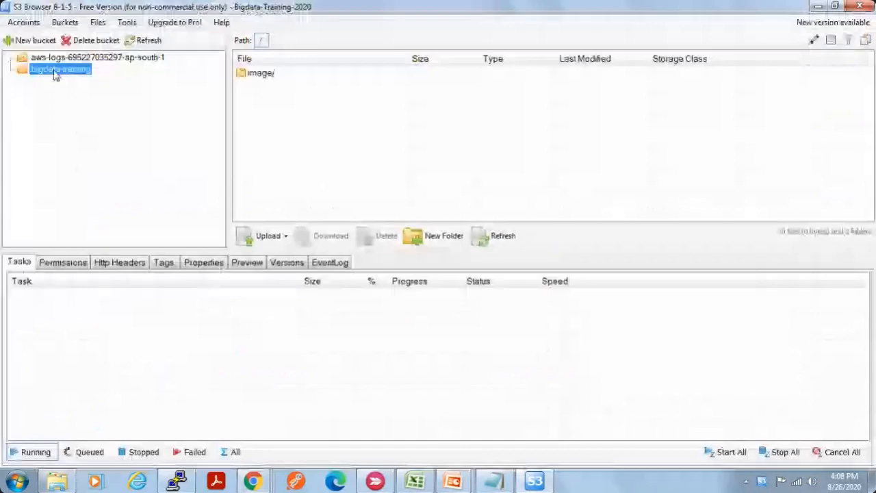
right_click(86, 58)
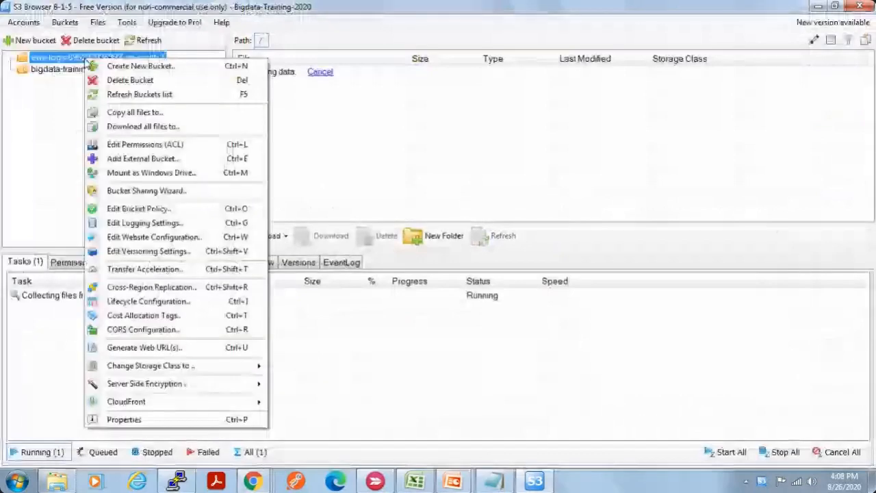
click(130, 80)
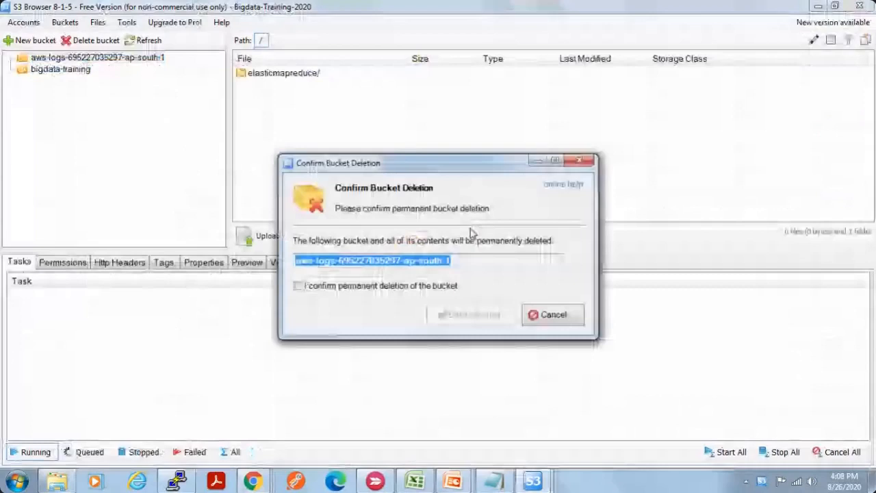
click(558, 316)
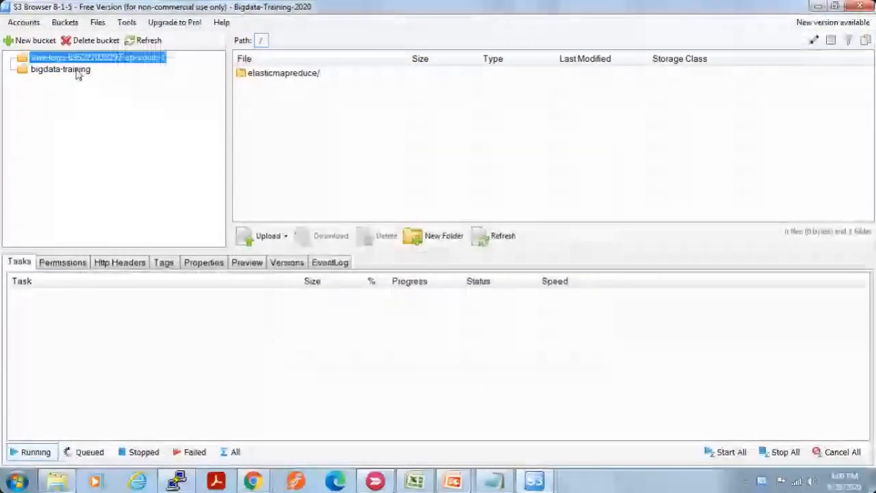
Try to permanently delete the aws-logs bucket, ticking the confirmation of its permanent deletion
right_click(92, 59)
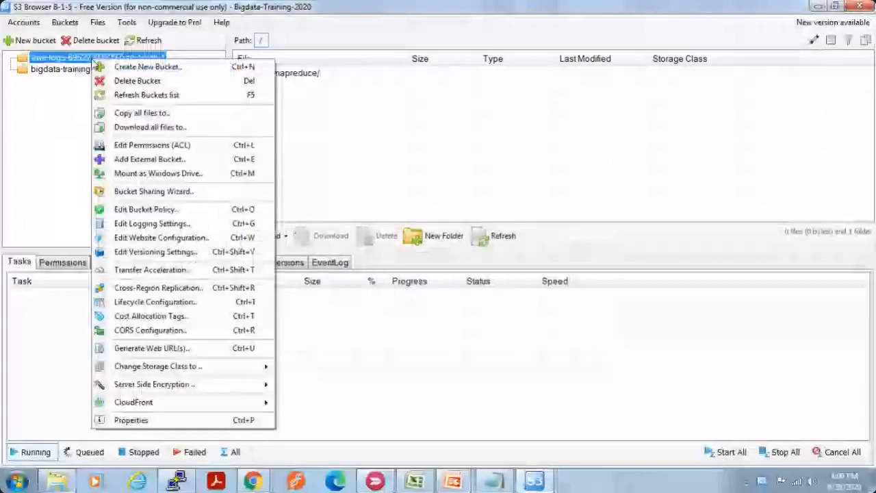
click(137, 80)
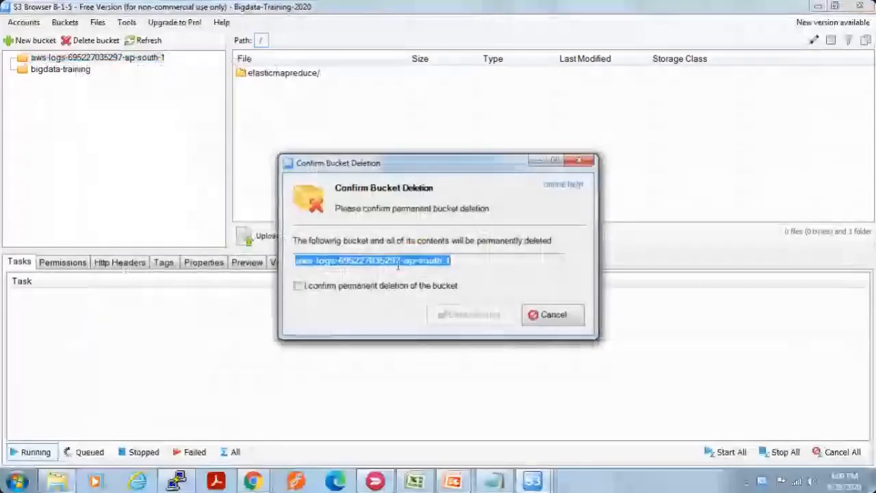
click(298, 285)
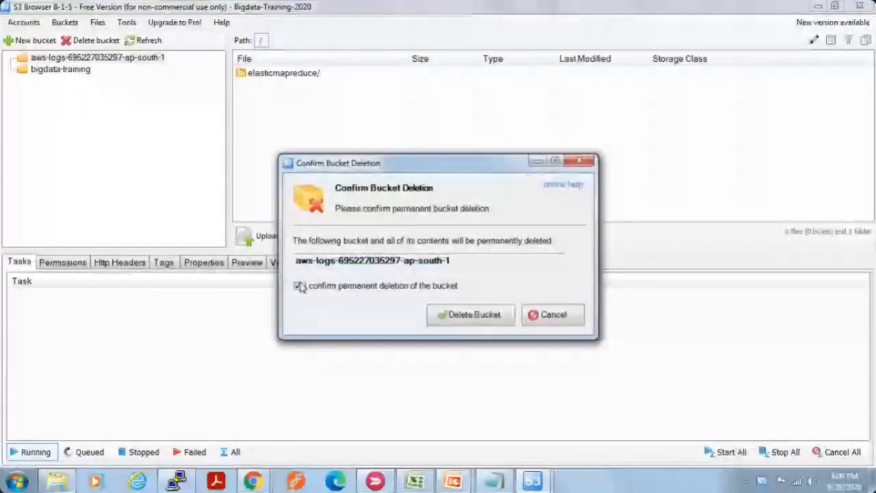
click(470, 314)
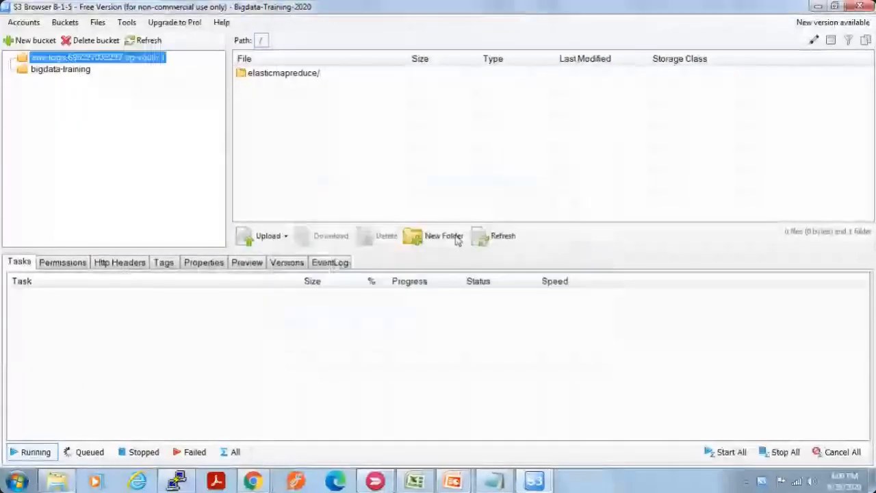
Try to add a new storage account and dismiss the upgrade offer
click(31, 22)
click(56, 69)
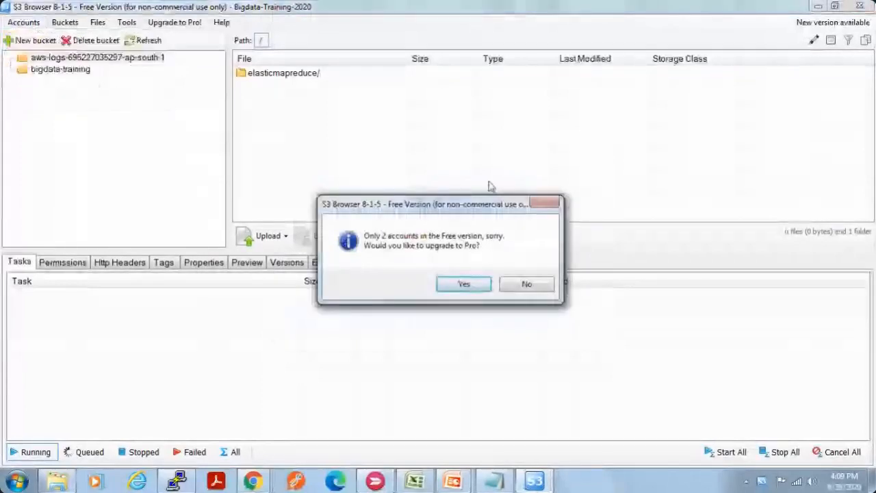
click(446, 287)
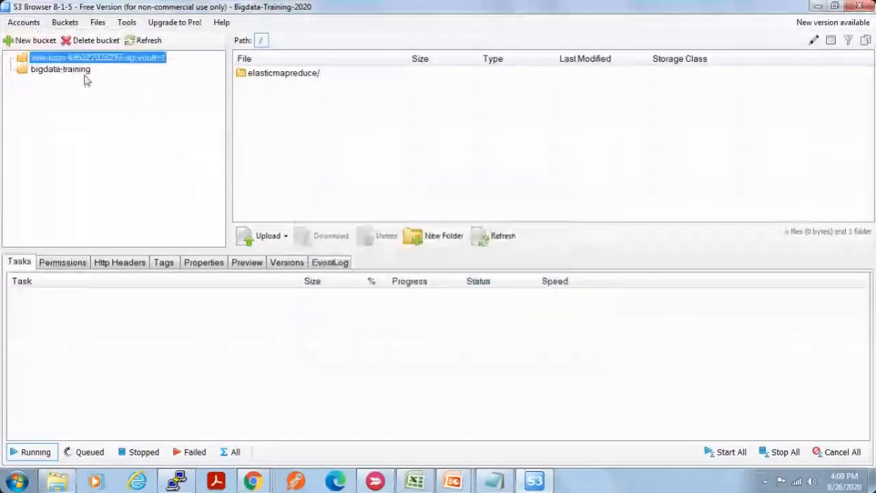
Select the aws-logs bucket and refresh the list of buckets
right_click(83, 70)
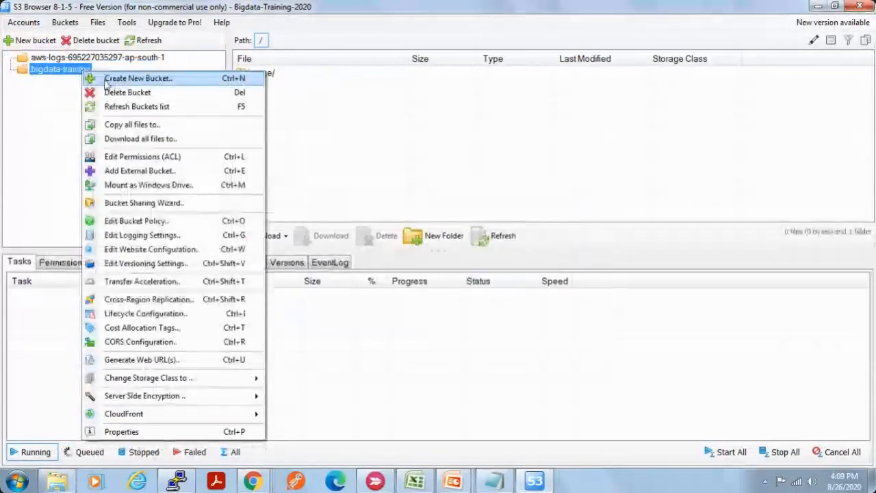
click(59, 61)
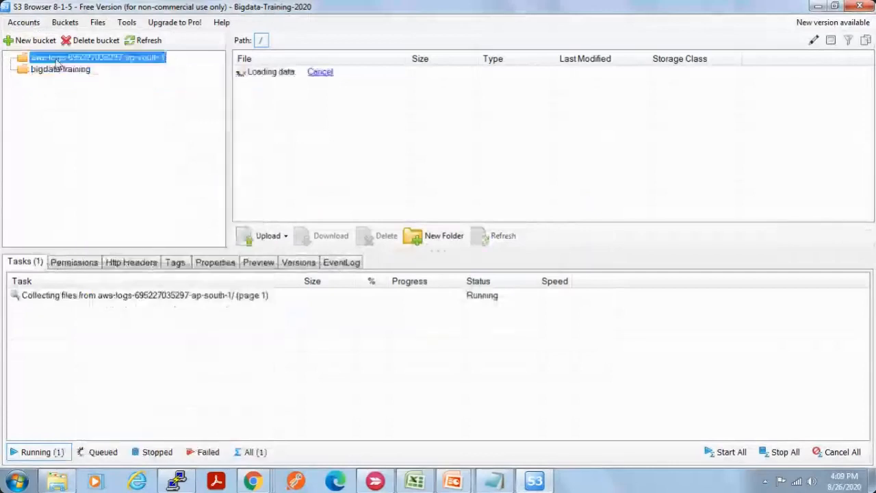
click(144, 40)
Delete the Docker K8s Training account from the managed storage accounts
click(24, 22)
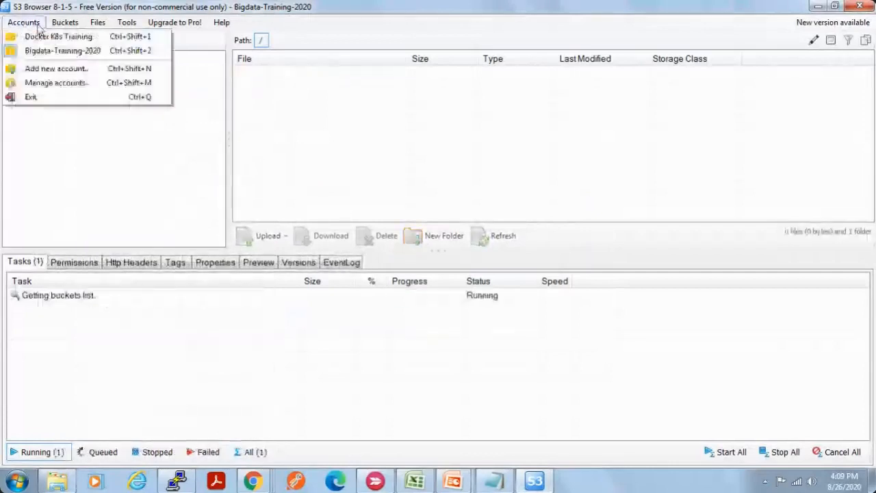
click(52, 84)
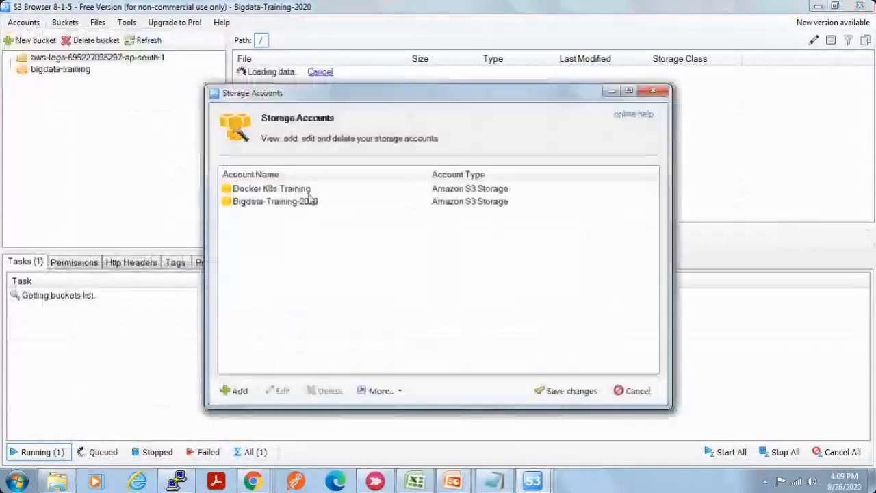
click(305, 190)
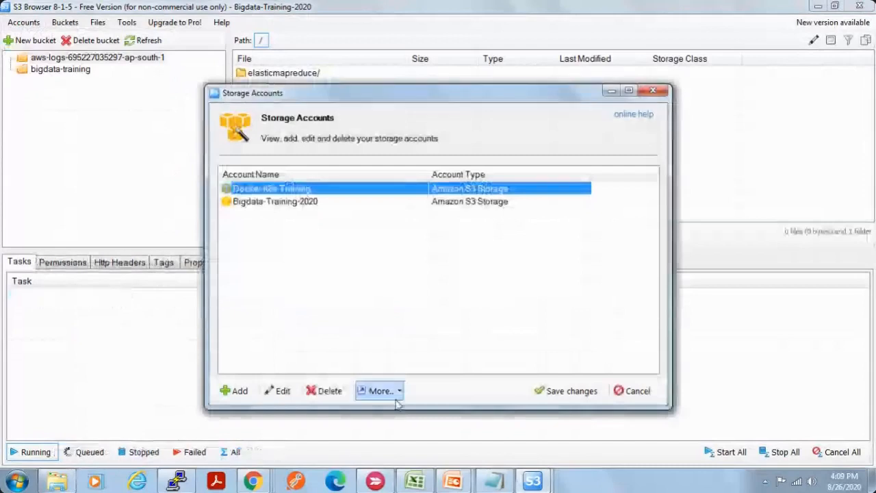
click(327, 393)
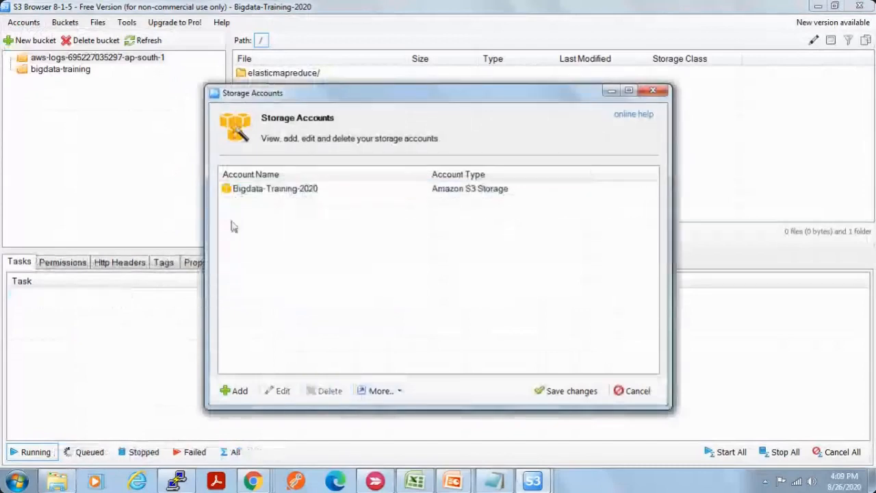
Start a new storage account named AWS S3 Demo with Amazon S3 Storage as the account type
click(235, 393)
text(AWS S3 Demo)
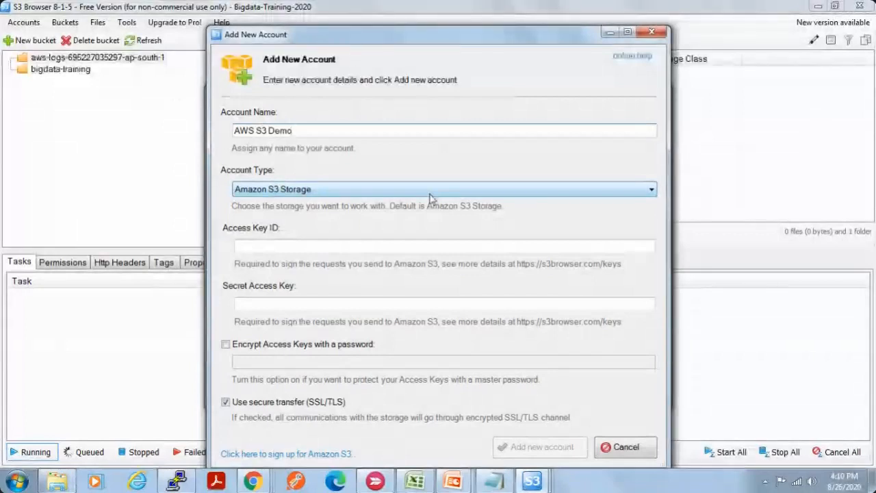
click(358, 247)
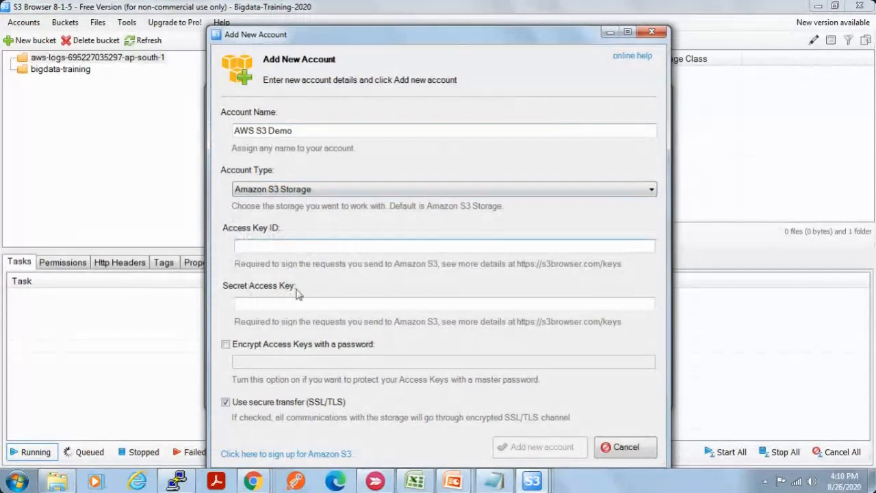
Switch to Chrome, look through its open windows and close the one showing the AWS course outline PDF
mouse_move(253, 481)
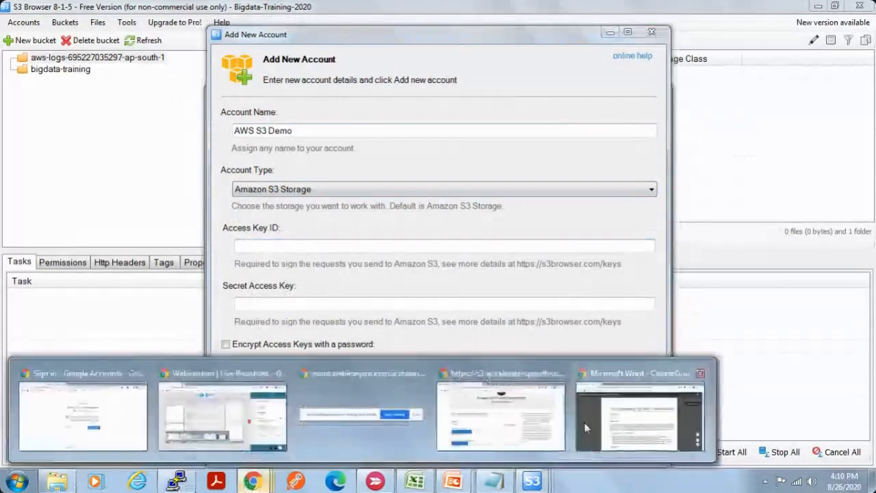
click(343, 419)
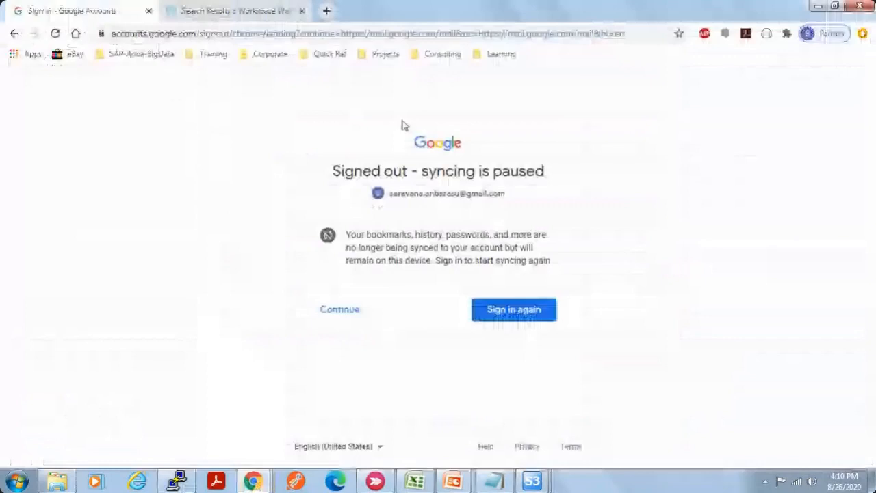
mouse_move(253, 481)
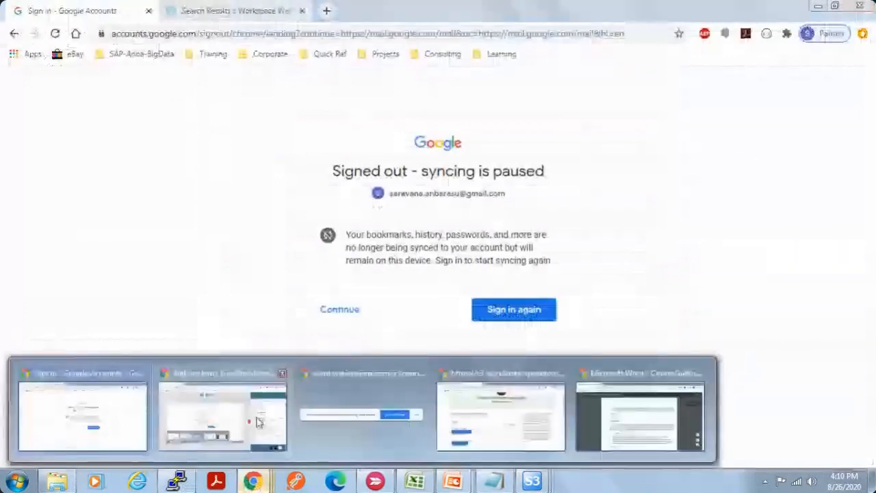
click(258, 421)
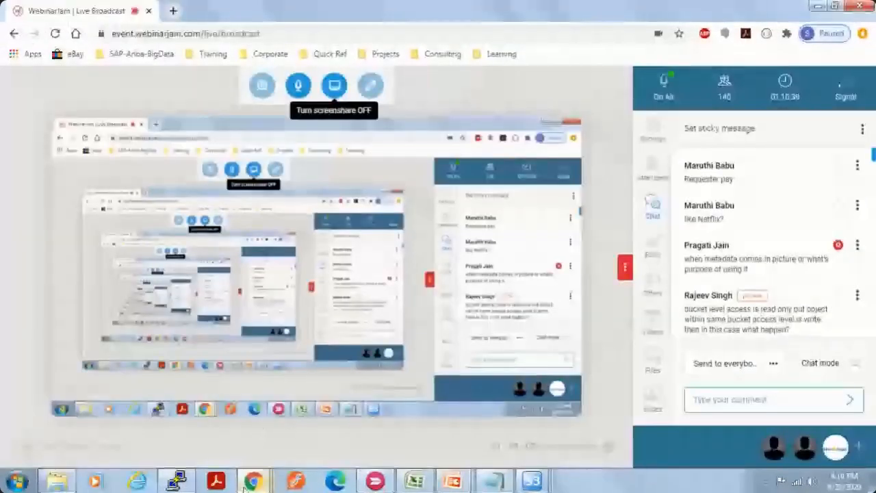
mouse_move(246, 482)
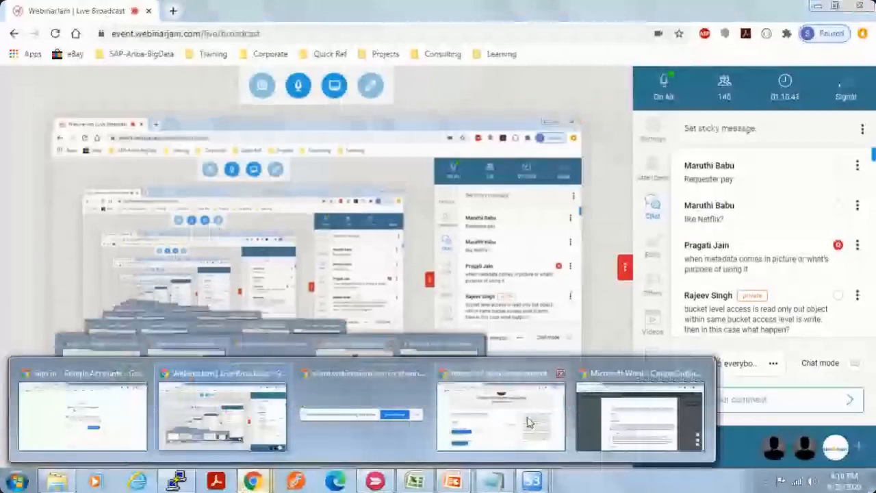
click(527, 422)
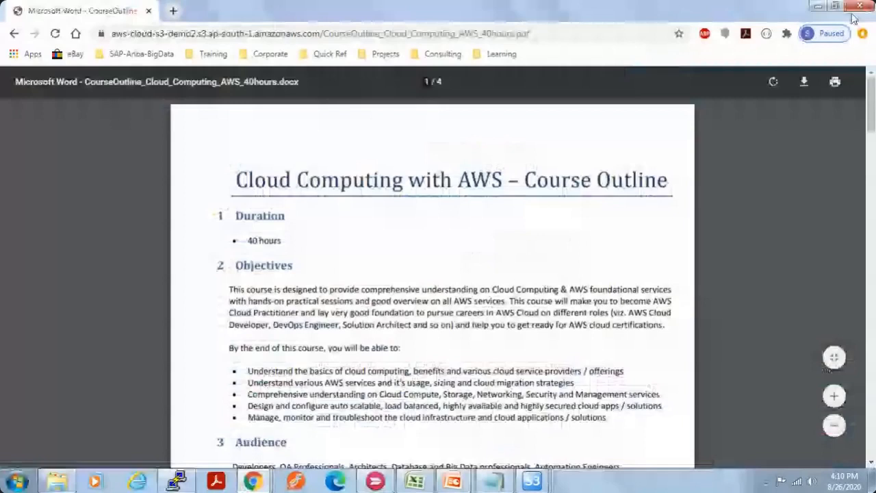
click(859, 7)
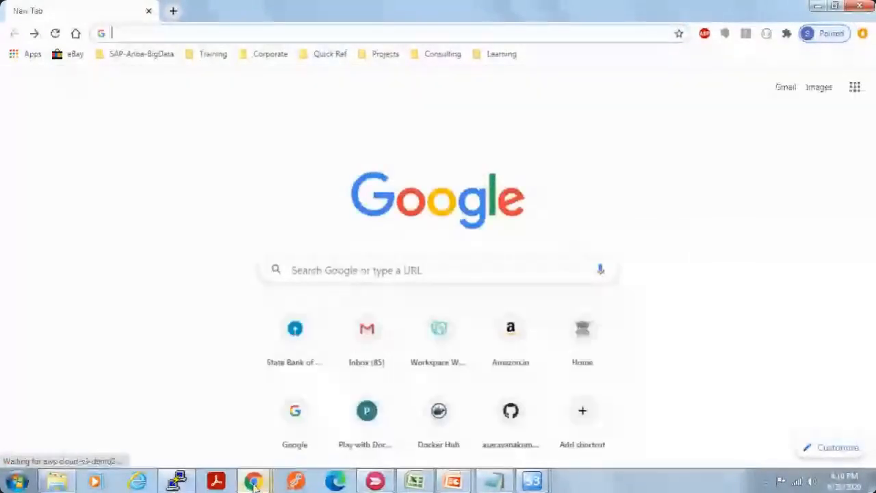
Open the AWS account's security credentials page from the S3 console and close the transfer acceleration speed comparison page
click(489, 449)
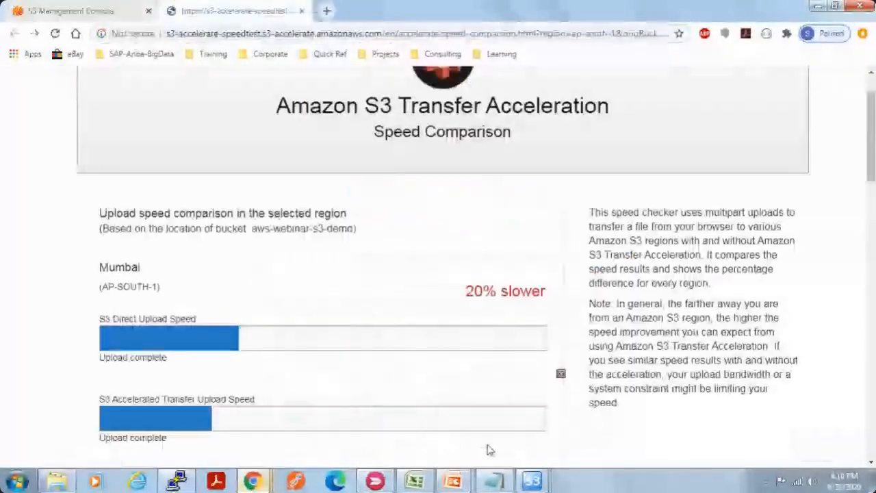
click(71, 11)
click(732, 82)
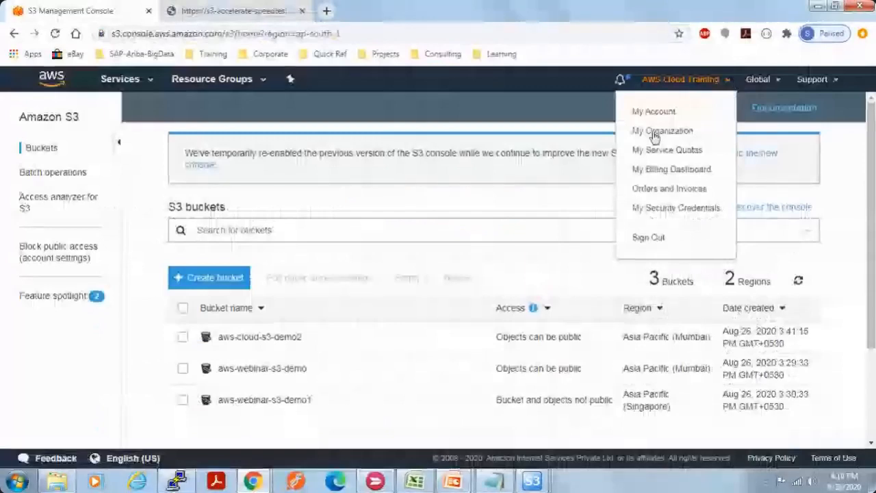
click(653, 216)
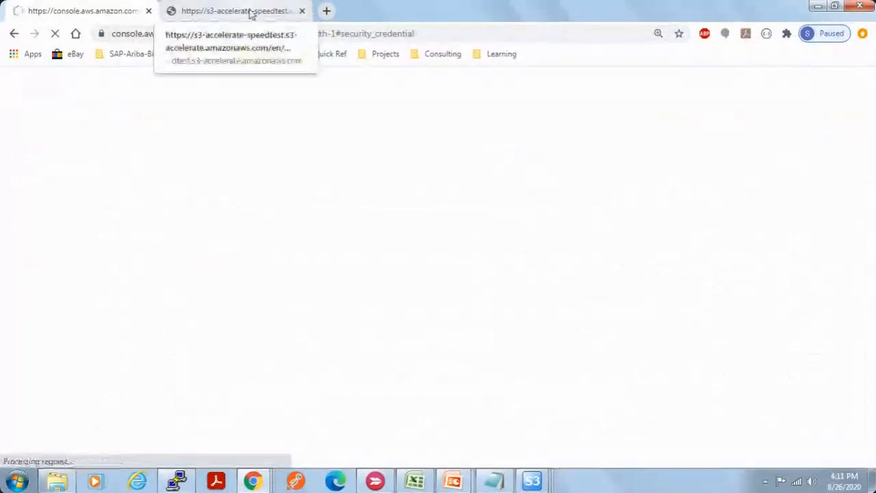
click(254, 13)
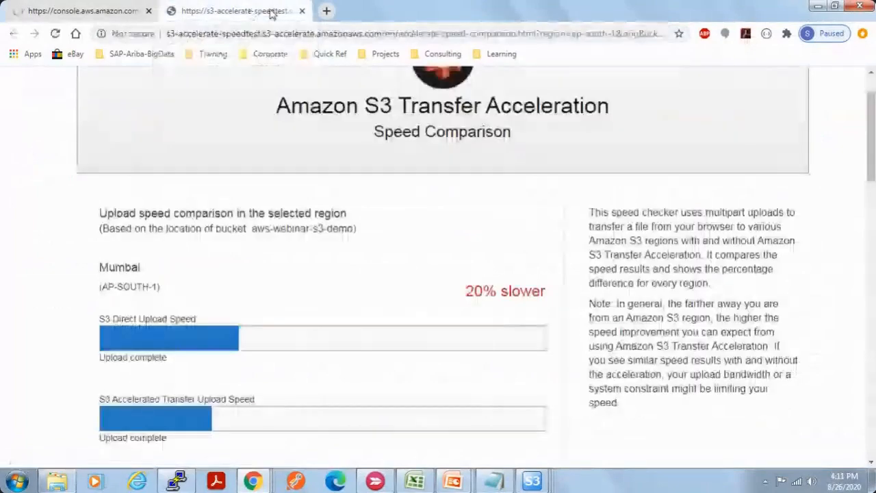
click(301, 10)
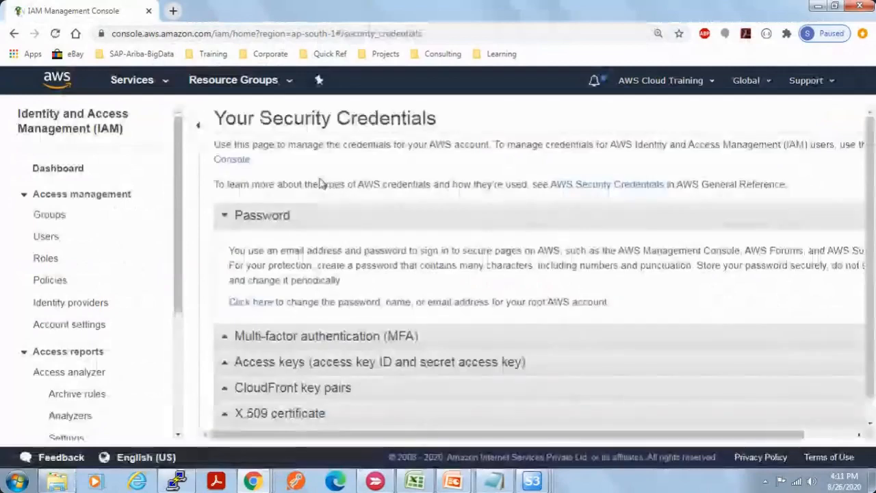
Create a new access key for the AWS account in the access keys section of the security credentials
scroll(318, 348, down, 1)
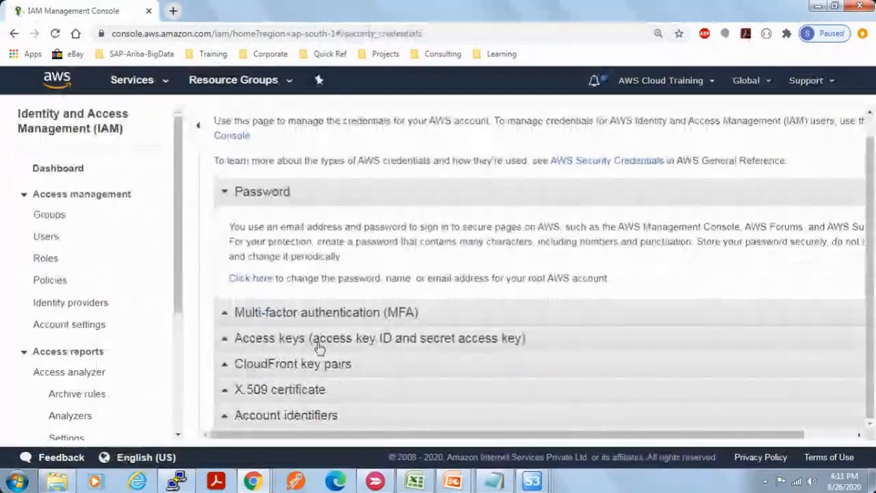
click(319, 342)
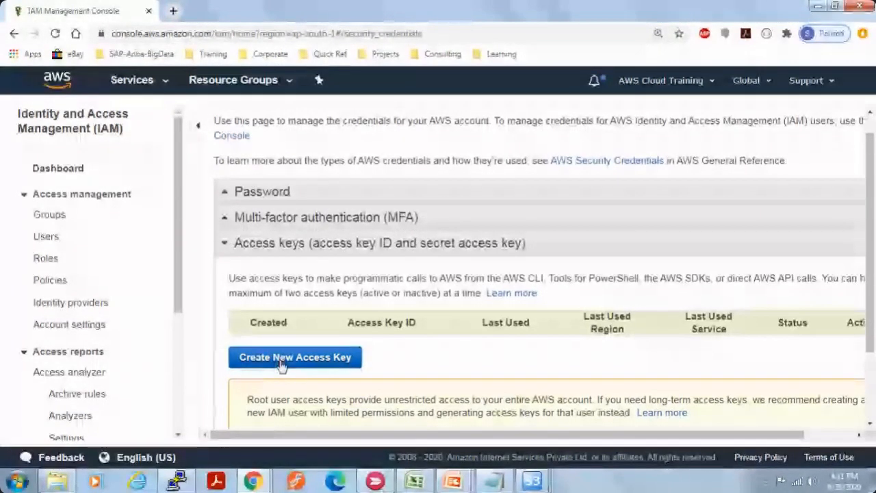
click(286, 362)
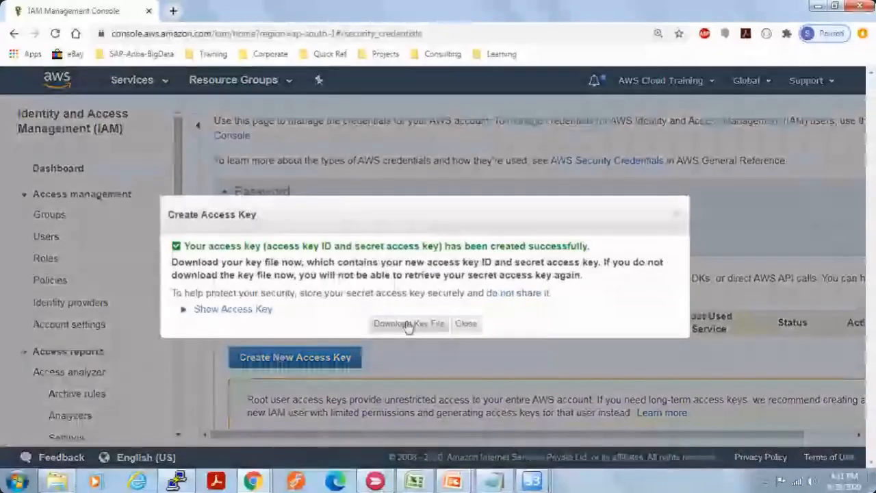
Reveal the new access key ID and secret access key, and download the key file
click(243, 310)
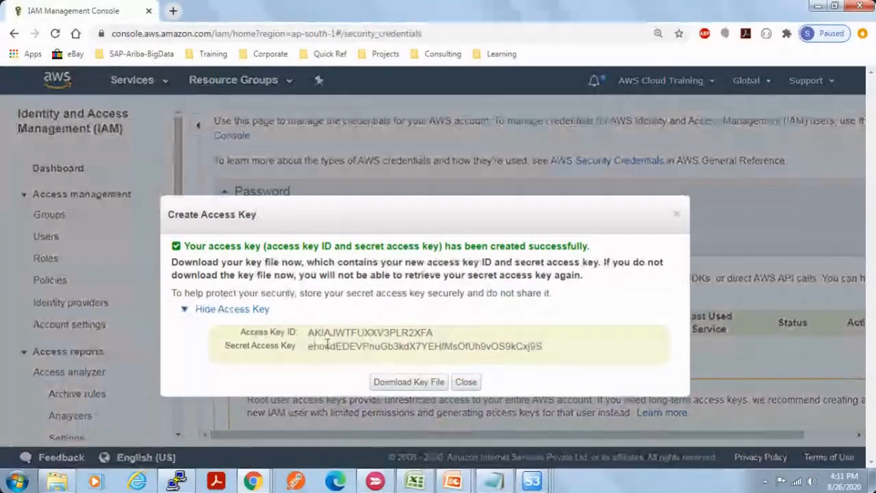
drag(308, 346, 539, 355)
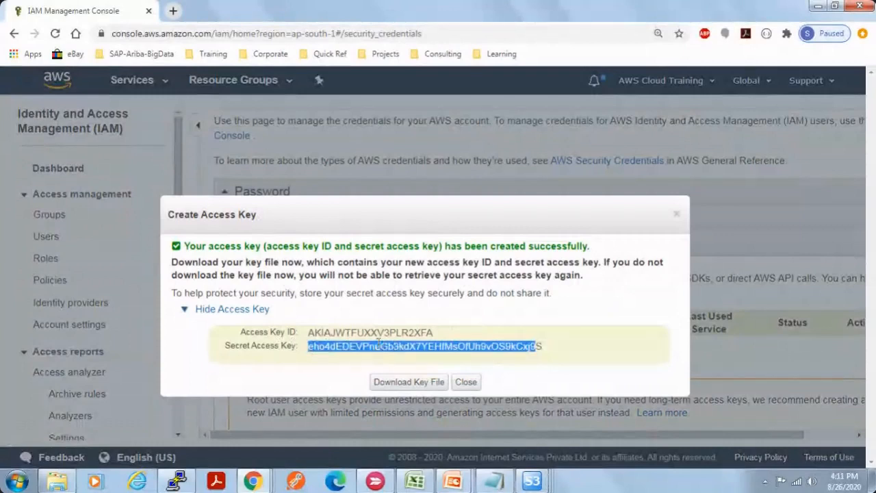
click(411, 381)
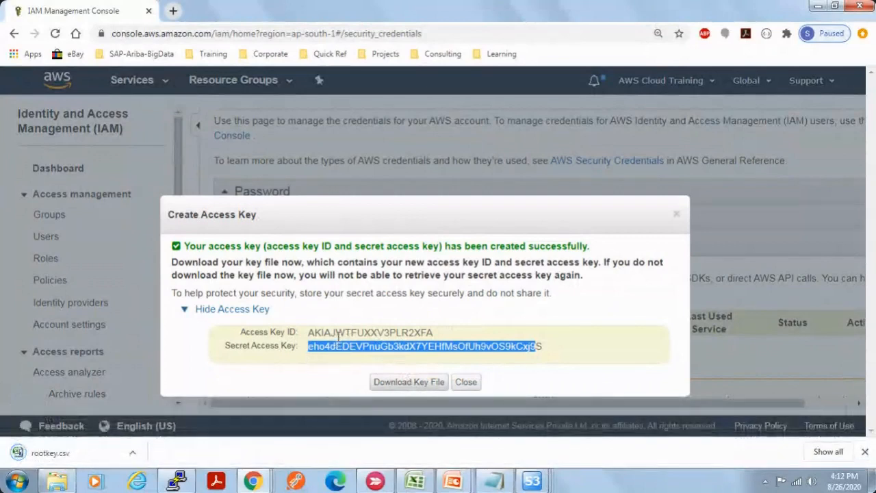
Copy the new access key ID from the AWS console and paste it into the Access Key ID field of S3 Browser's new account form
double_click(345, 333)
right_click(345, 337)
click(367, 346)
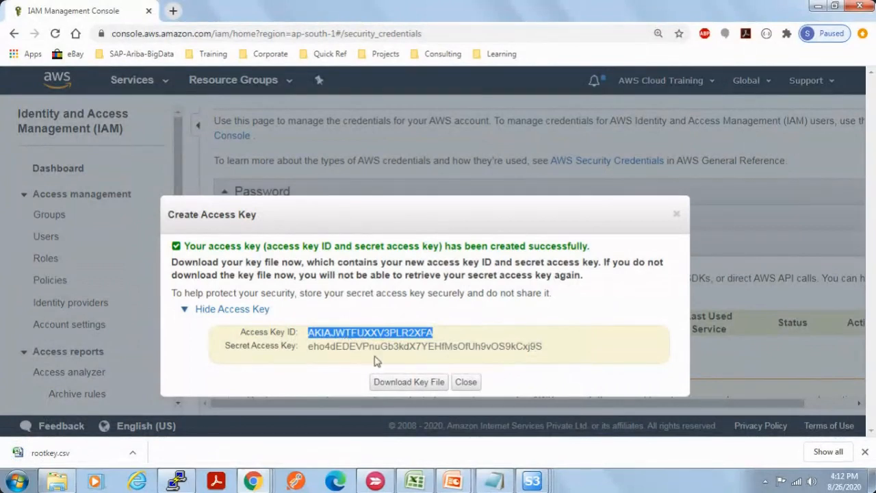
key(ctrl+n)
key(alt+Tab)
key(alt+Tab)
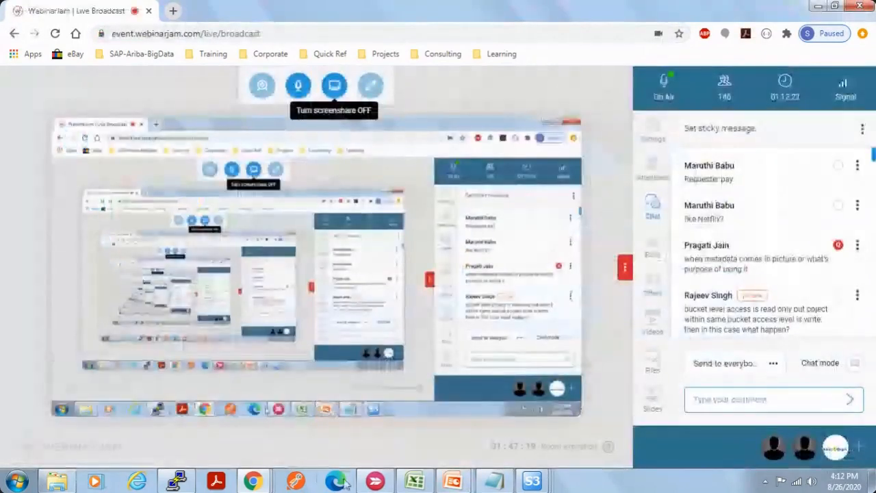
mouse_move(521, 483)
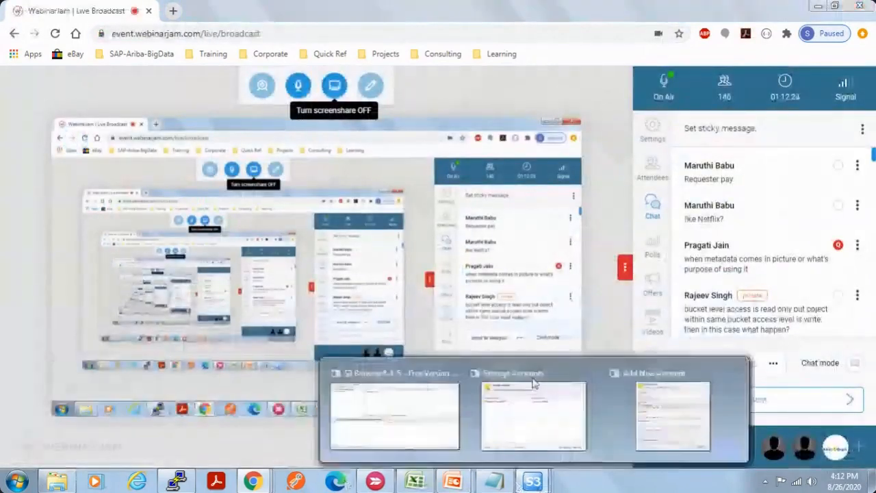
click(657, 414)
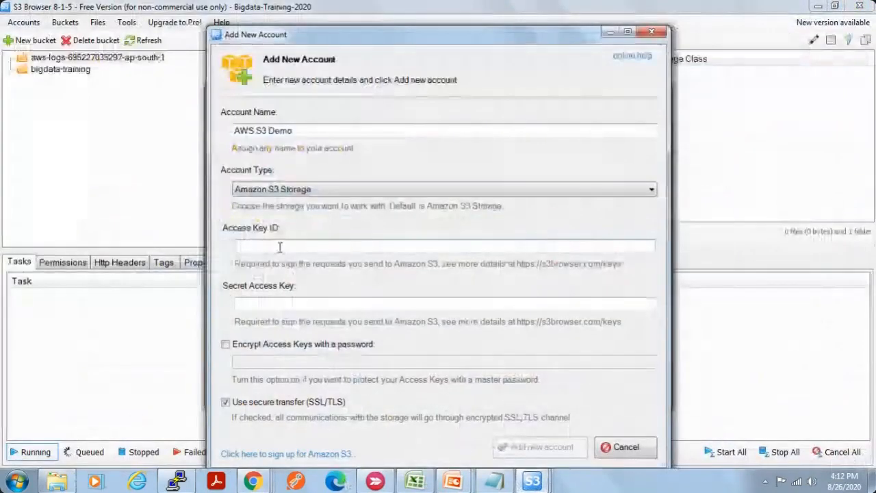
key(ctrl+v)
Copy the secret access key from the AWS console into the Secret Access Key field in S3 Browser and add the AWS S3 Demo account
click(278, 303)
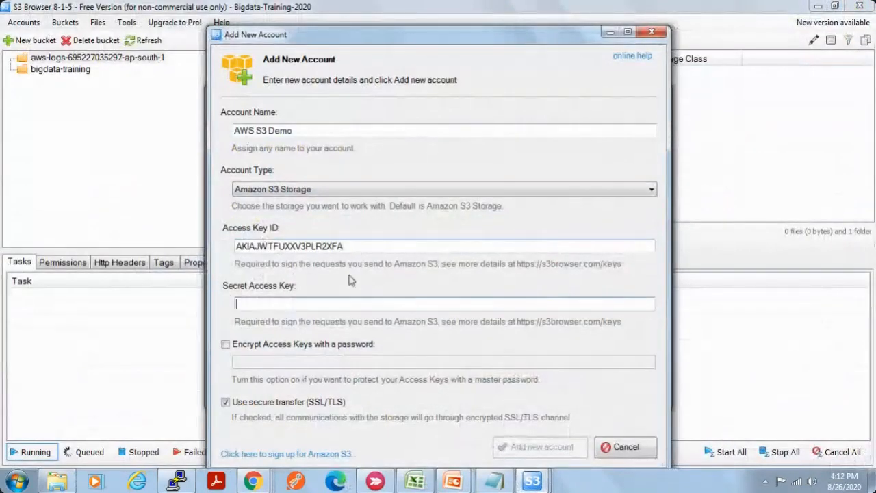
click(265, 484)
click(500, 411)
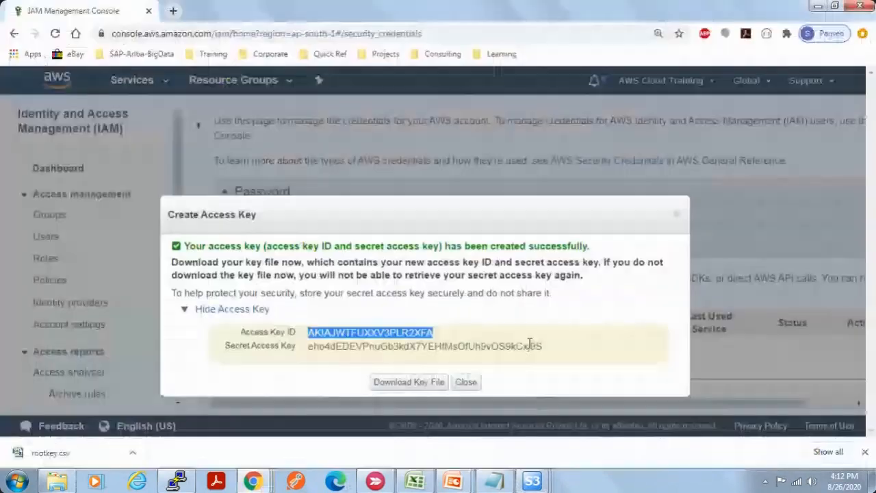
double_click(429, 347)
right_click(429, 347)
click(444, 354)
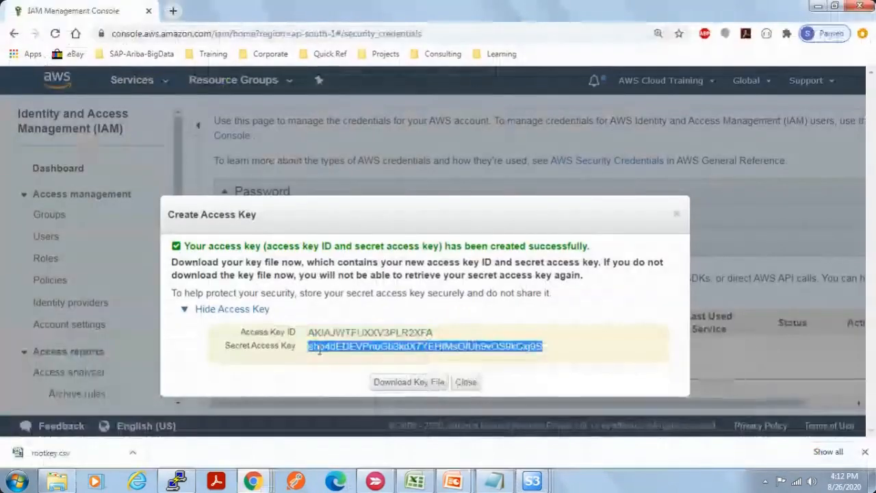
click(531, 480)
key(ctrl+v)
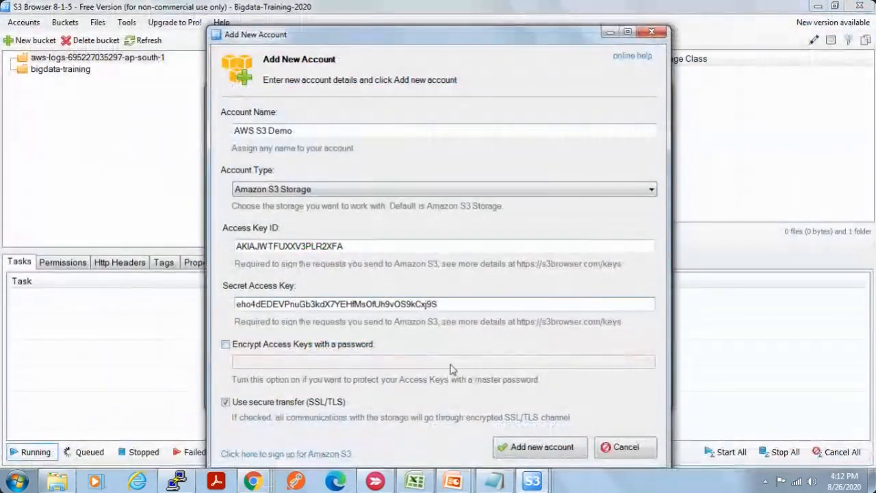
click(552, 448)
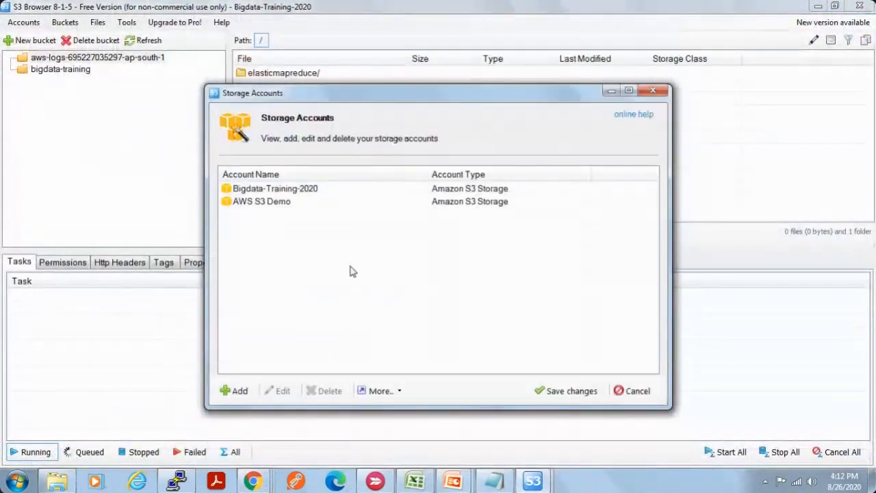
Save the storage accounts list and switch from the Bigdata-Training-2020 account to AWS S3 Demo
click(275, 202)
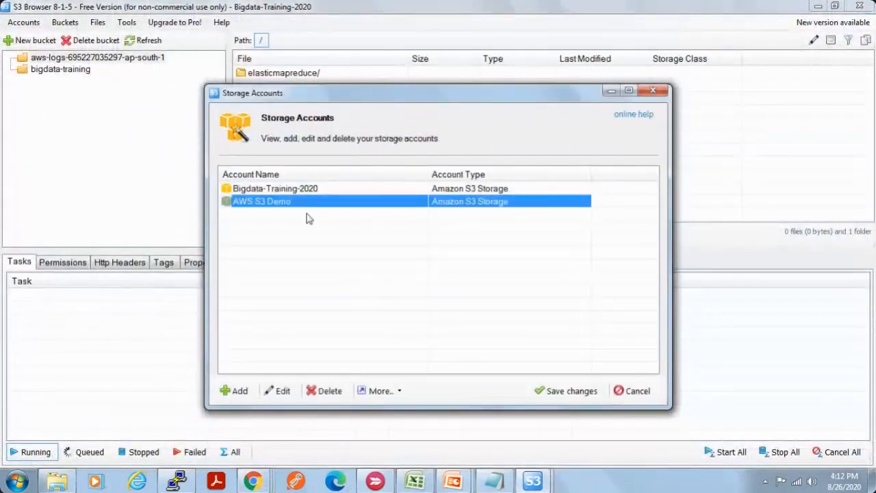
click(572, 391)
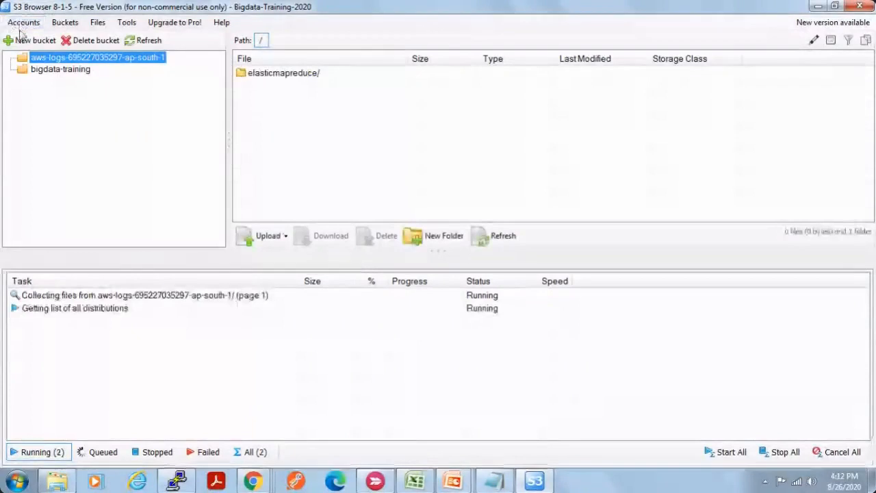
click(58, 69)
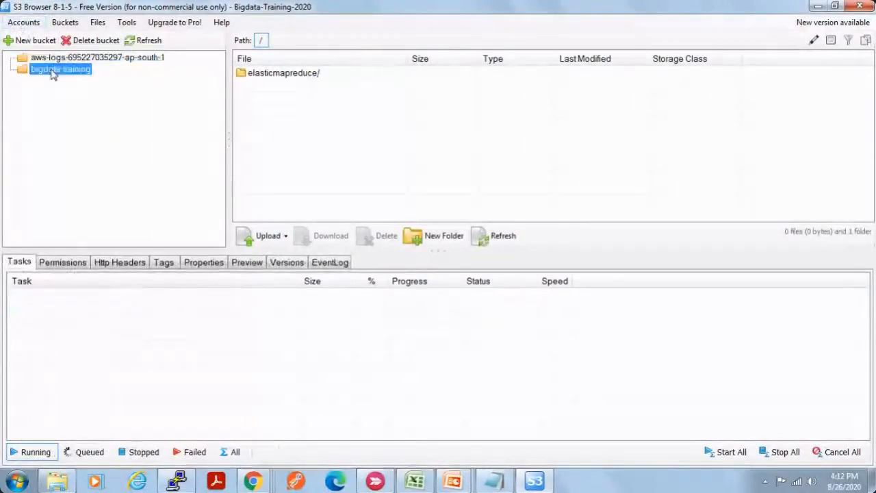
click(59, 59)
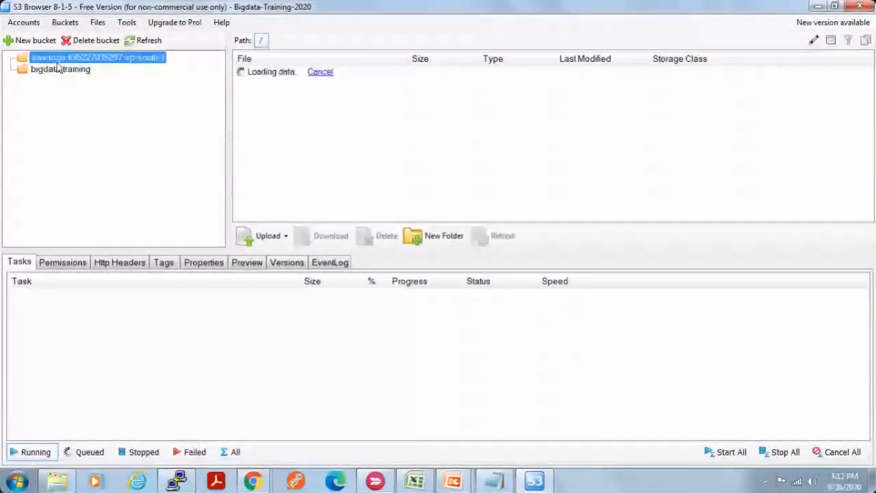
click(24, 22)
click(49, 50)
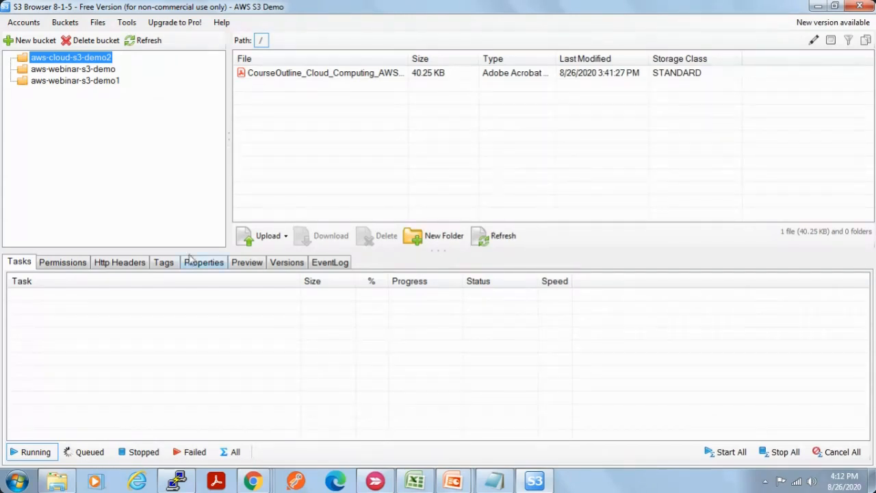
View the contents of the aws-webinar-s3-demo1 and aws-webinar-s3-demo buckets and the operations available for aws-webinar-s3-demo
click(71, 80)
click(78, 70)
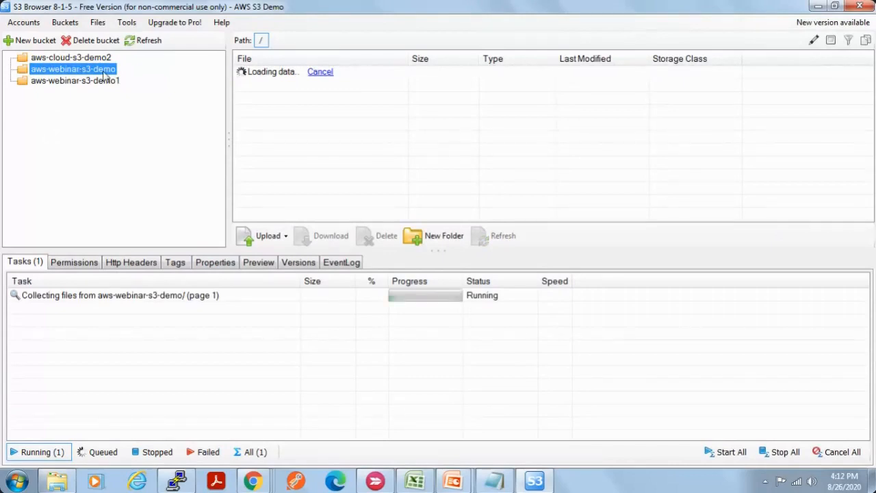
right_click(104, 72)
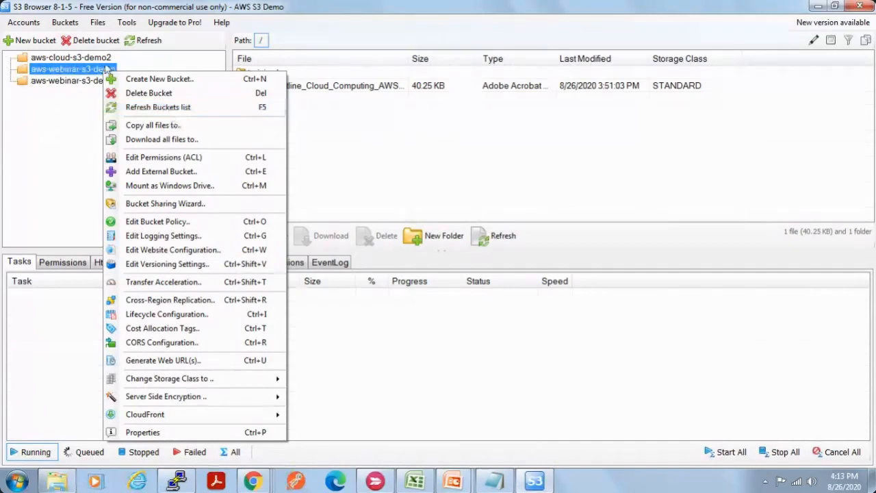
Delete the aws-cloud-s3-demo2 bucket with all its contents, confirming the permanent deletion
click(104, 60)
right_click(104, 60)
click(152, 79)
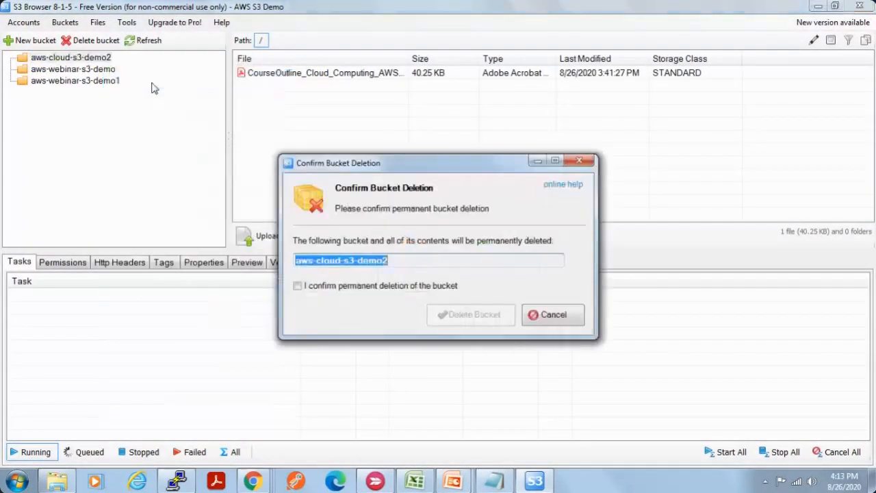
click(332, 287)
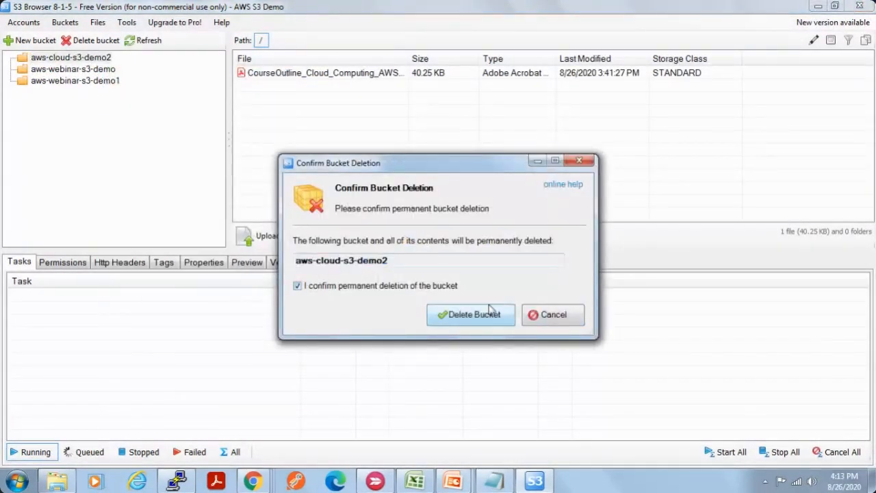
click(489, 309)
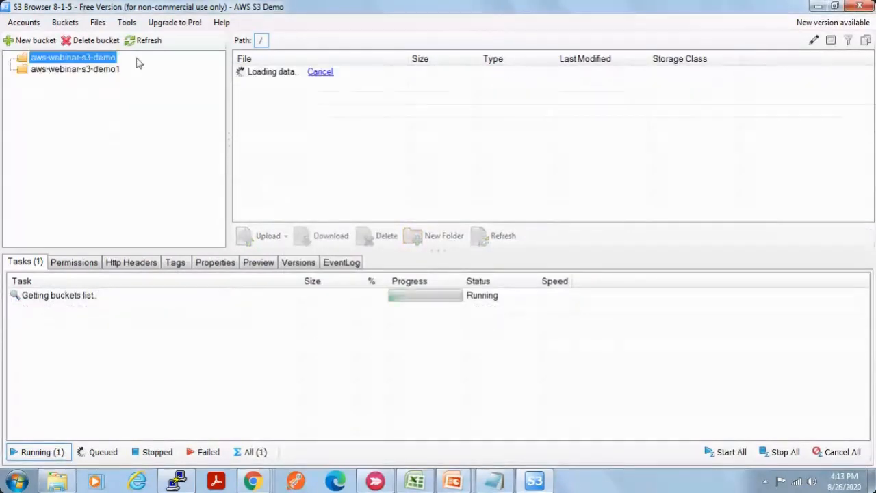
Examine the properties of the aws-webinar-s3-demo bucket, including its location, size, logging and versioning details
right_click(96, 62)
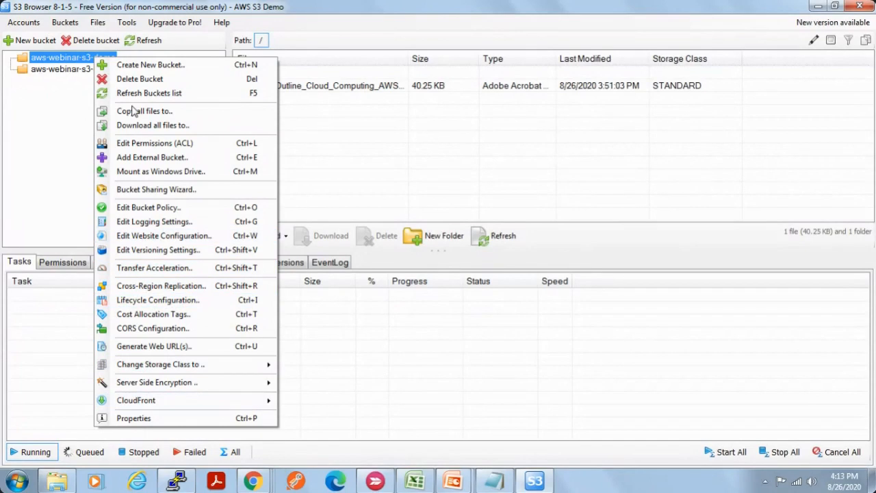
click(180, 417)
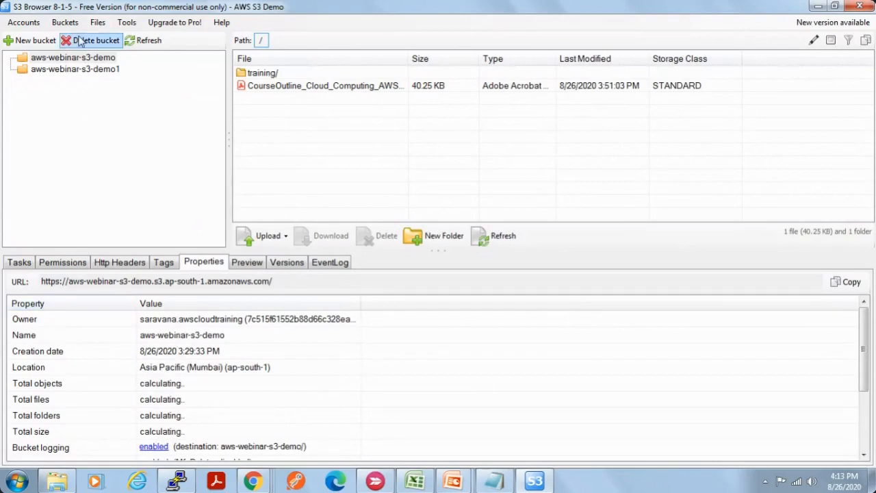
scroll(175, 421, down, 1)
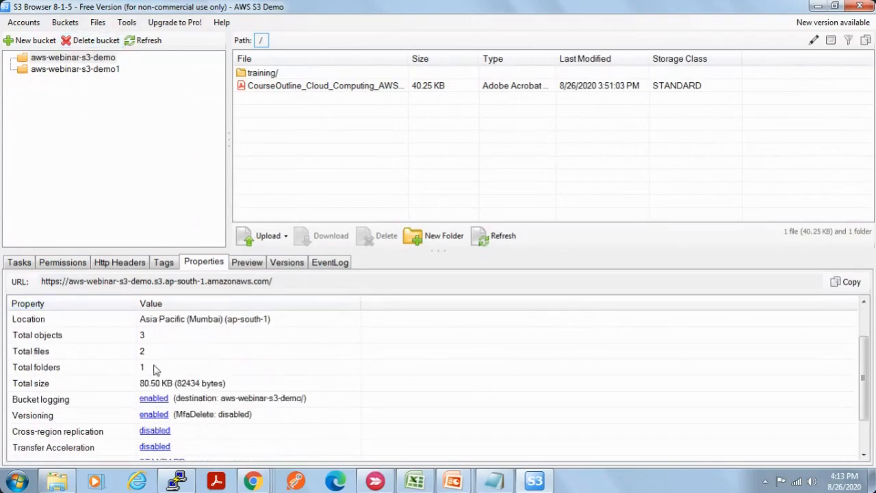
scroll(296, 409, down, 1)
scroll(296, 409, up, 2)
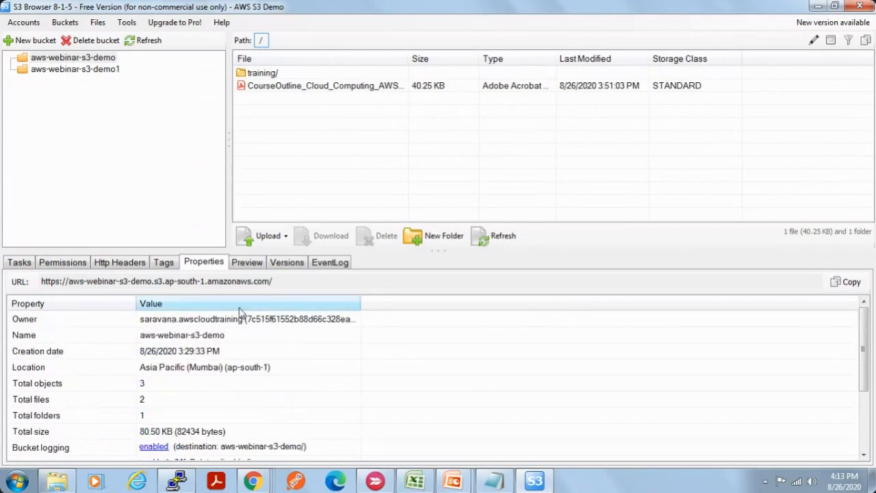
Review the aws-webinar-s3-demo bucket's versions, preview, tags, HTTP headers and permissions, and return to its task list
click(284, 262)
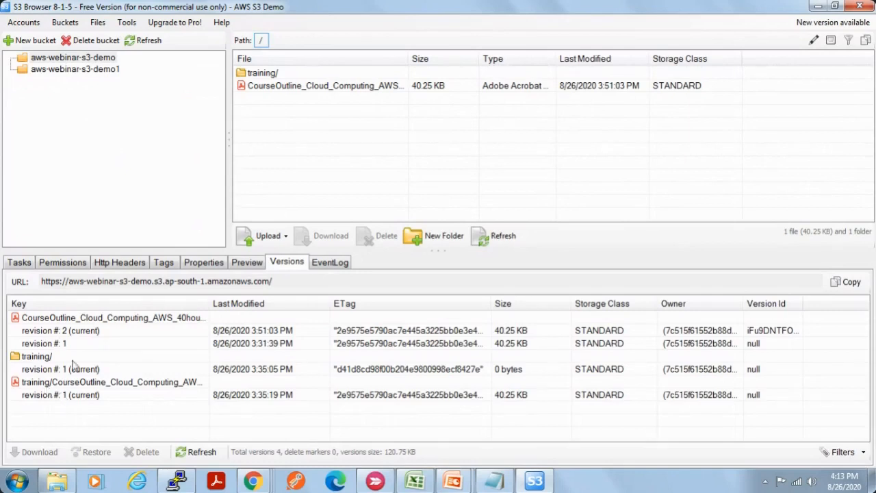
click(246, 262)
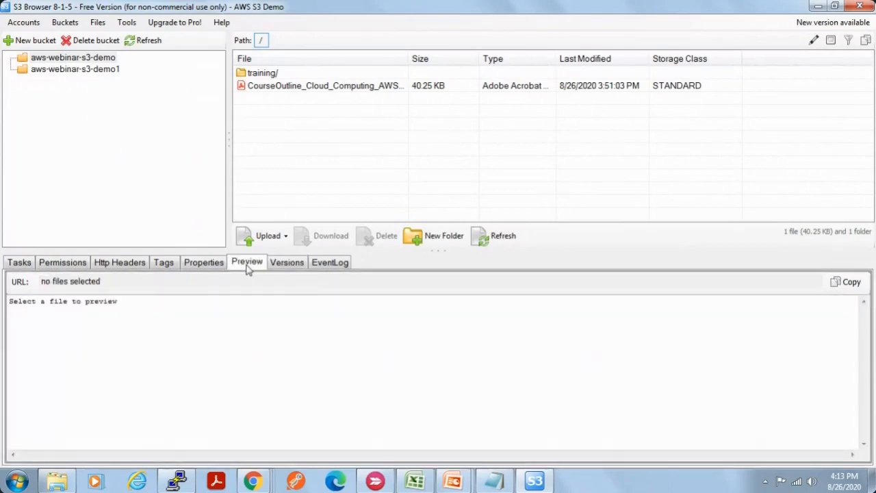
click(208, 263)
click(162, 264)
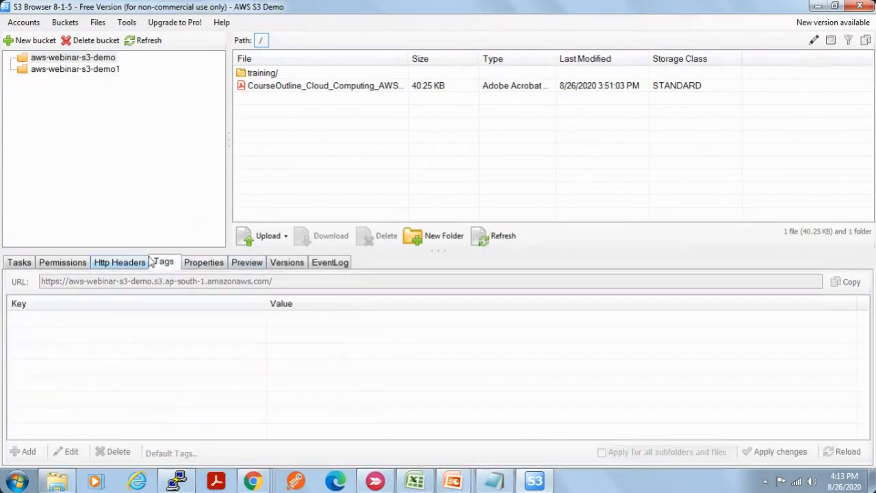
click(120, 265)
click(63, 263)
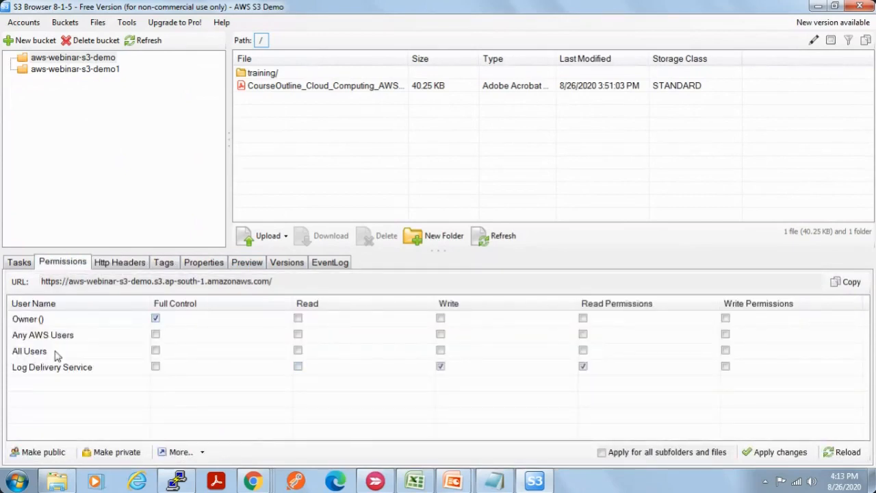
click(15, 266)
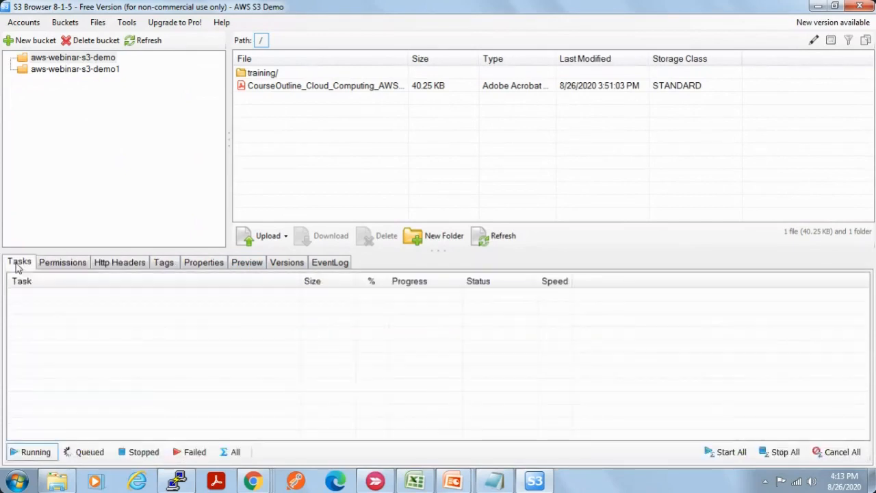
Open the training folder inside the aws-webinar-s3-demo bucket
click(75, 59)
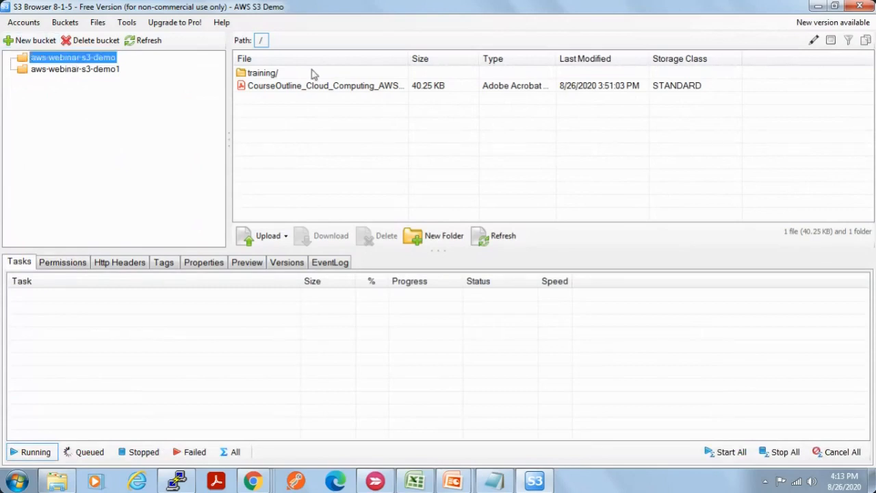
double_click(263, 73)
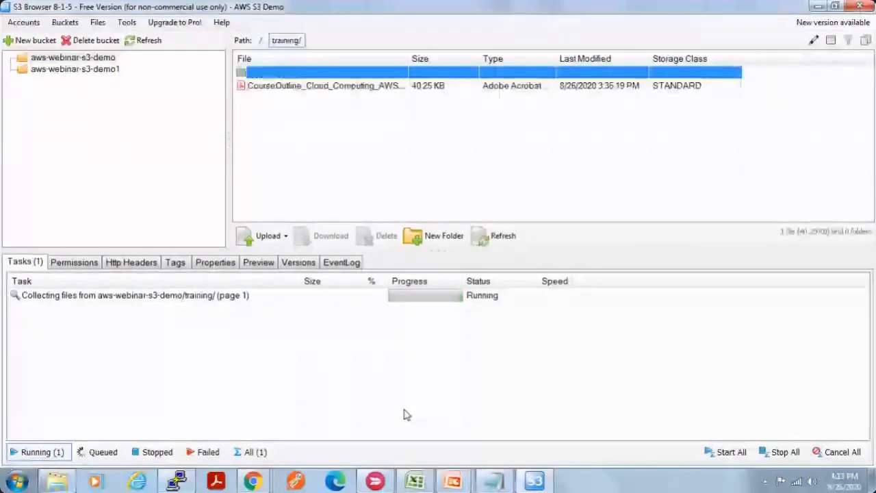
click(264, 482)
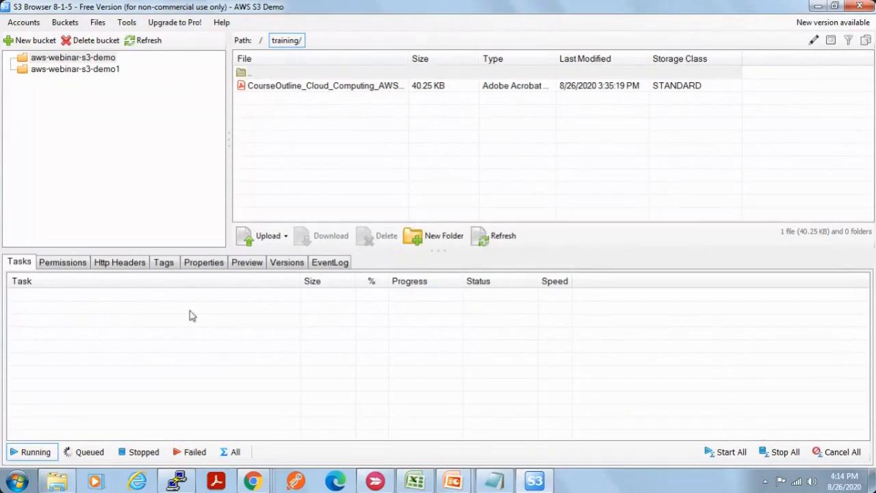
Locate the weather dataset files in Windows Explorer under D:\Webinar\bigdata\labs\dataset\weather
click(57, 481)
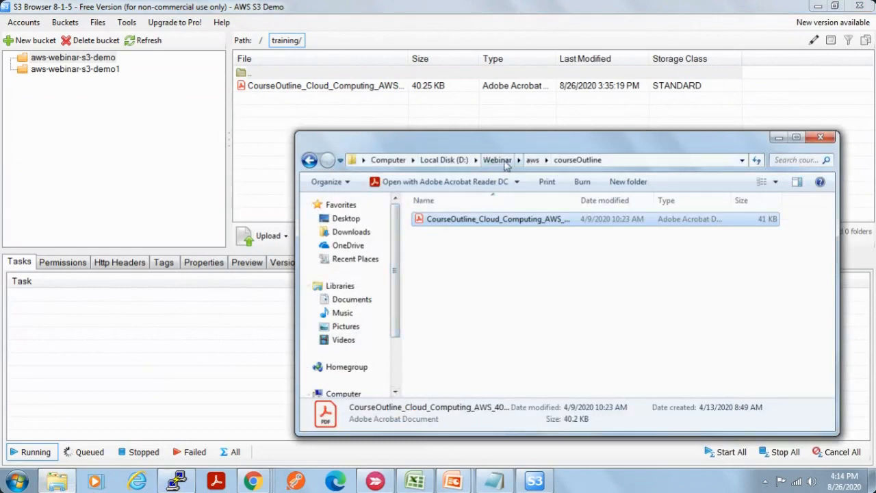
click(497, 160)
click(443, 159)
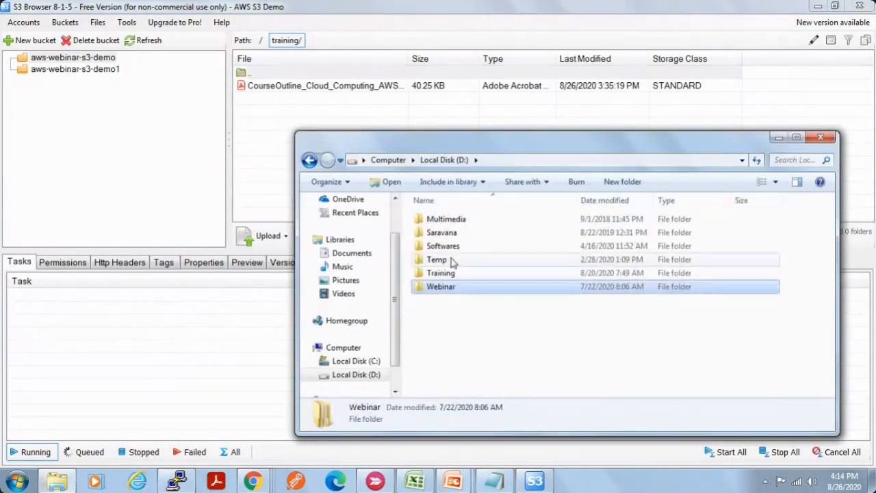
double_click(454, 288)
double_click(456, 235)
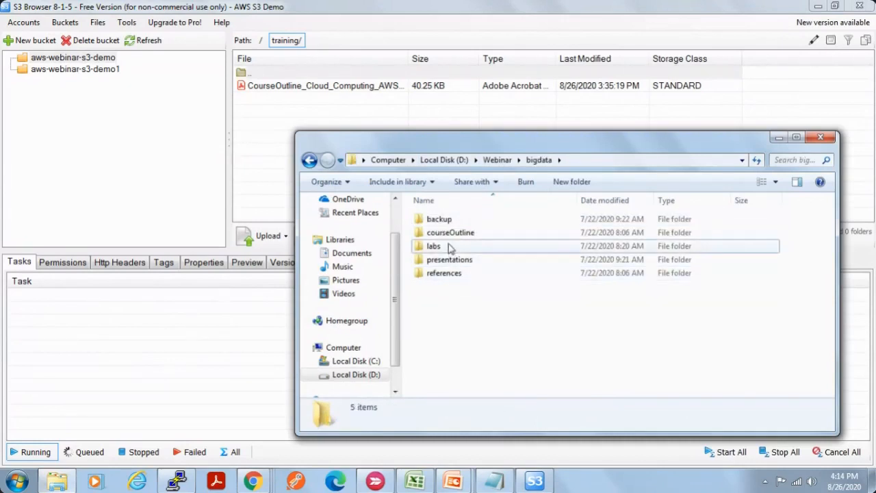
double_click(449, 248)
double_click(449, 223)
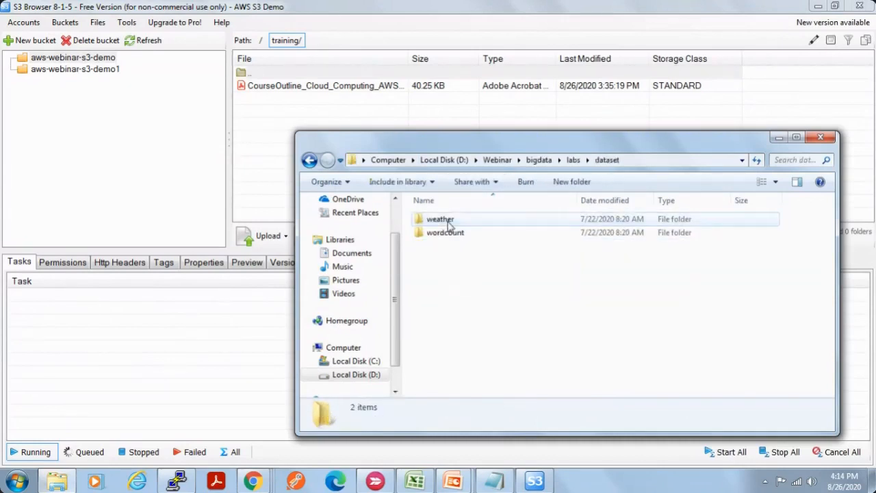
double_click(446, 220)
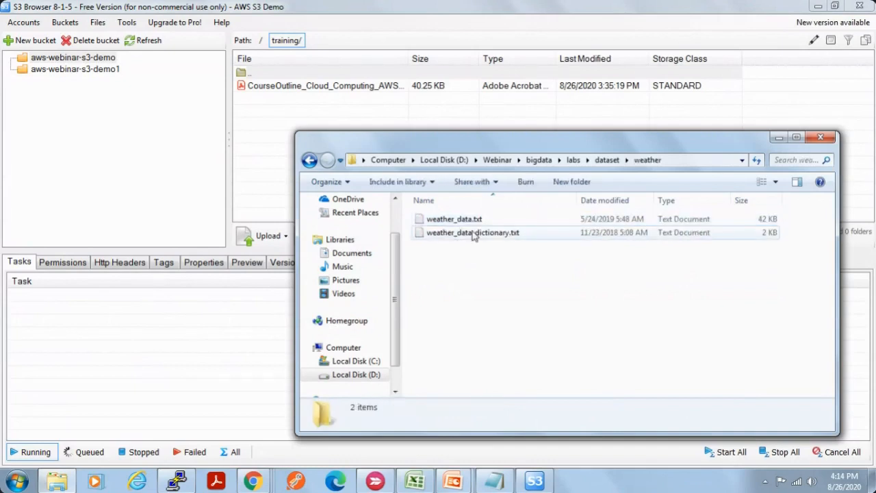
Try to upload weather_data.txt by dropping it from Windows Explorer onto the S3 Browser task list
click(474, 222)
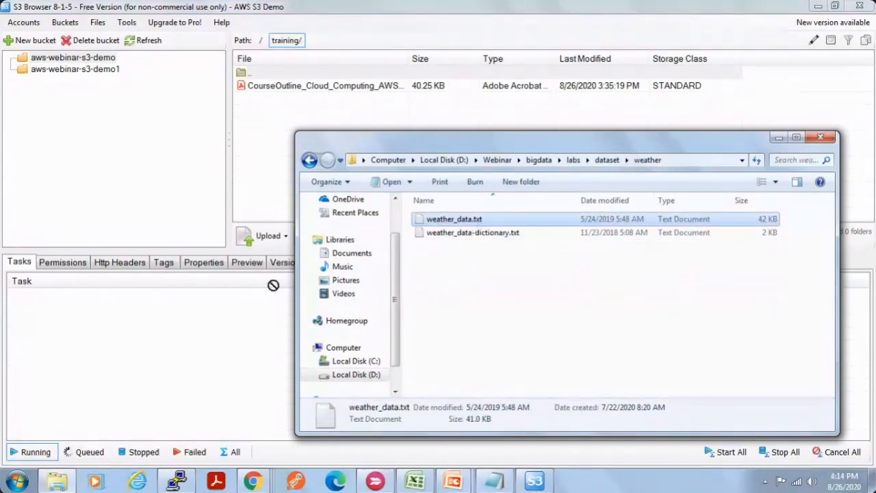
drag(444, 220, 99, 324)
drag(493, 143, 651, 180)
drag(630, 263, 125, 366)
click(367, 180)
Start a file upload into the bucket's training folder and browse to D:\Webinar\bigdata\labs
click(286, 237)
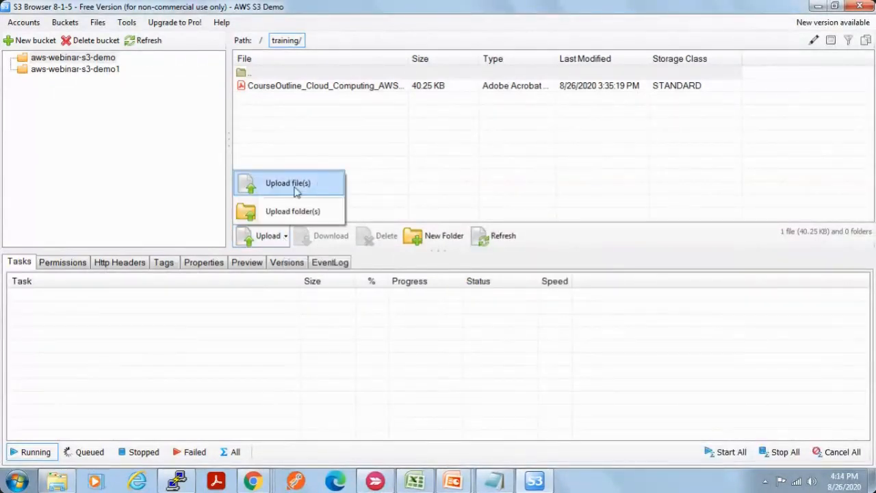
click(295, 189)
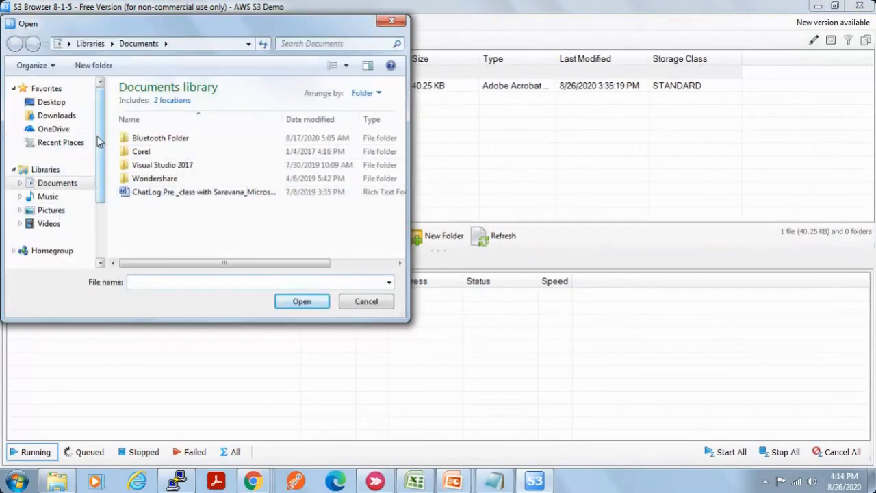
scroll(85, 198, down, 2)
click(62, 231)
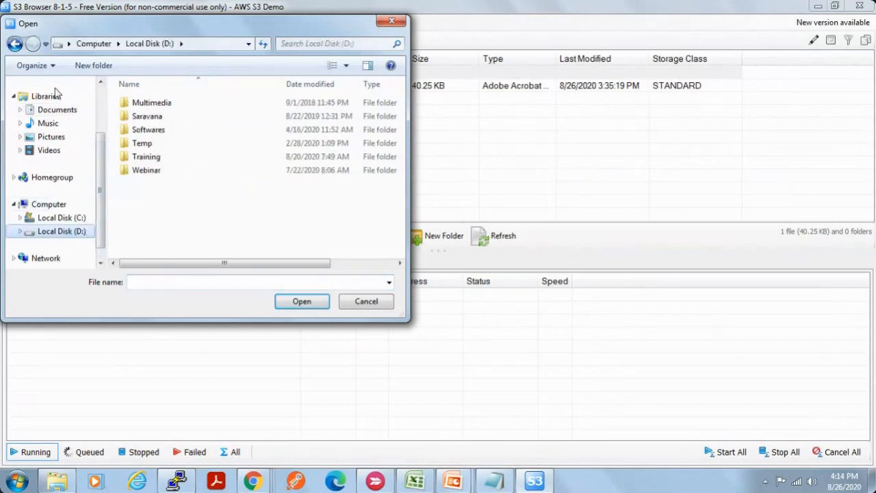
click(151, 172)
double_click(152, 173)
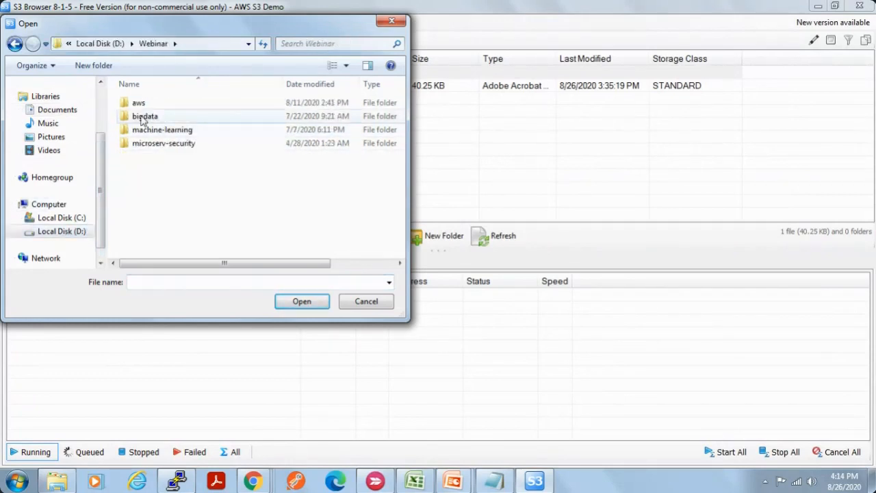
double_click(144, 118)
double_click(147, 131)
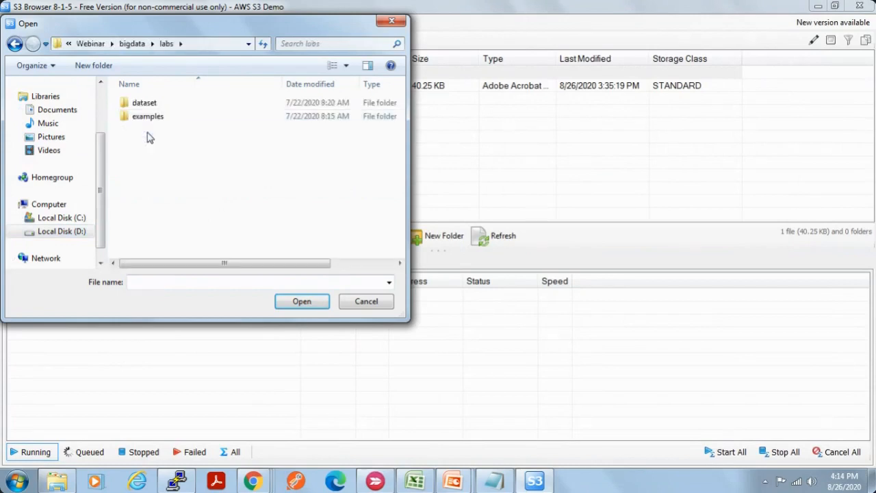
Upload weather_data.txt from the dataset\weather folder to the training folder
double_click(146, 104)
double_click(156, 117)
click(15, 43)
double_click(151, 104)
click(200, 104)
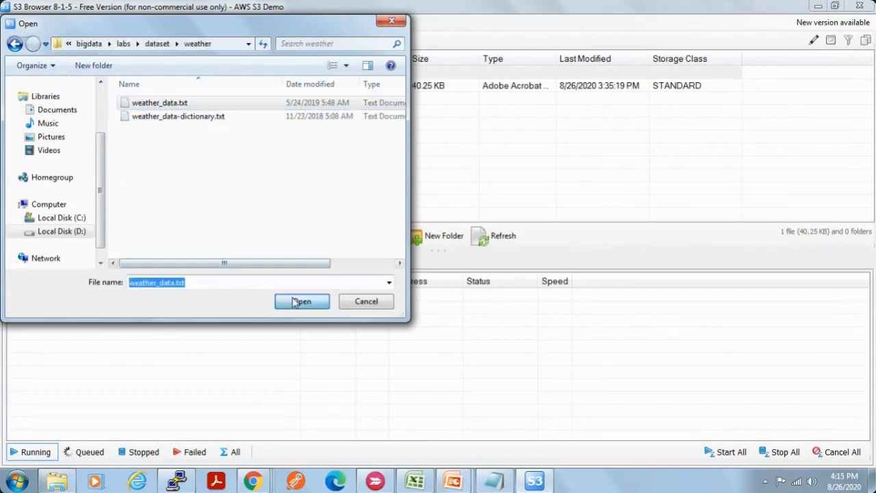
click(294, 303)
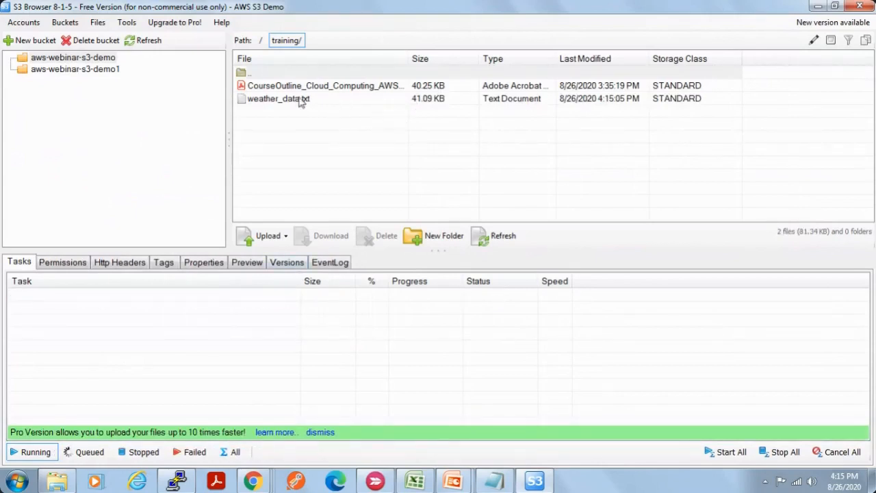
Look through the bigdata, Webinar and aws folders in Windows Explorer for a folder to upload, and return to S3 Browser
click(57, 481)
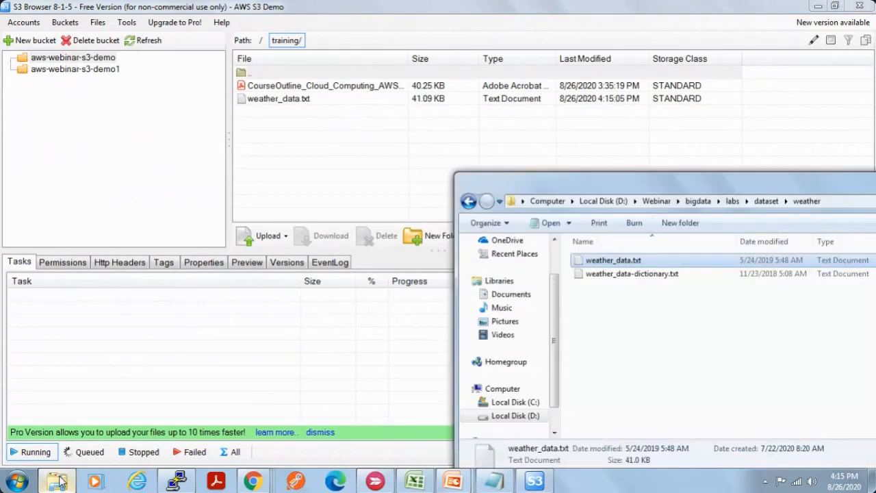
click(698, 205)
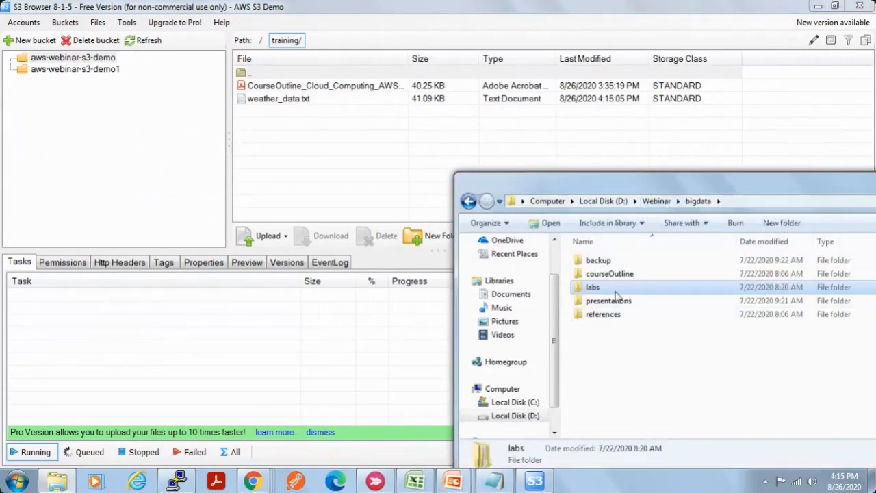
click(656, 204)
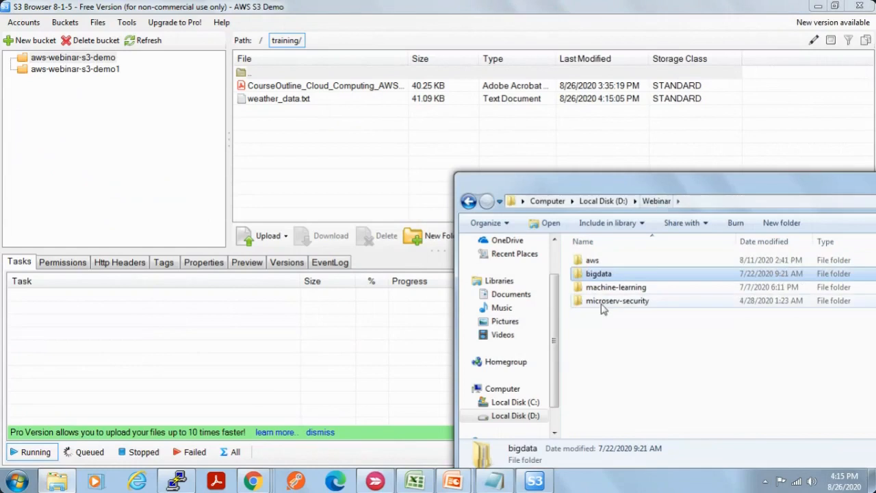
click(593, 262)
double_click(593, 263)
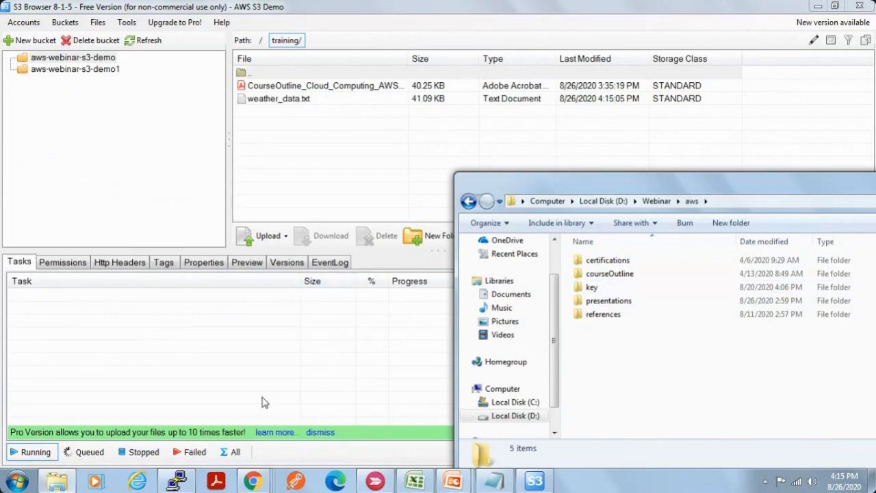
click(184, 382)
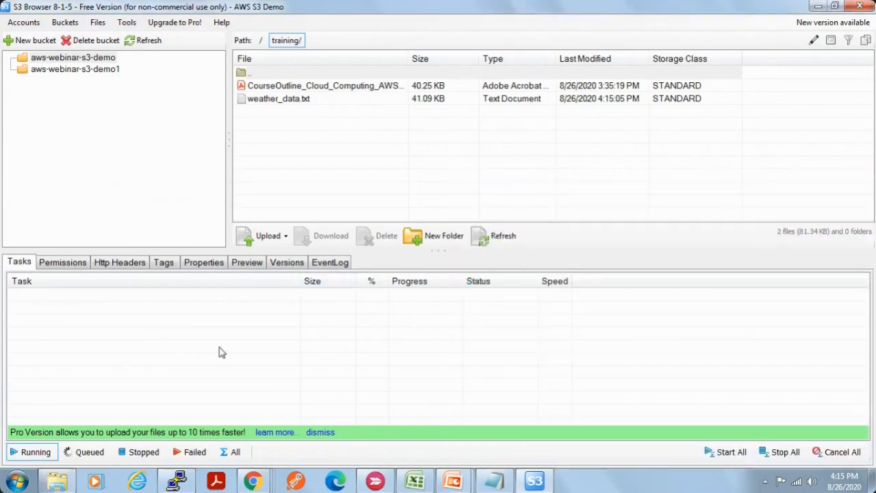
Open the C:\kafka-manager\lib folder in a new Windows Explorer window and return to S3 Browser
key(super+e)
double_click(223, 109)
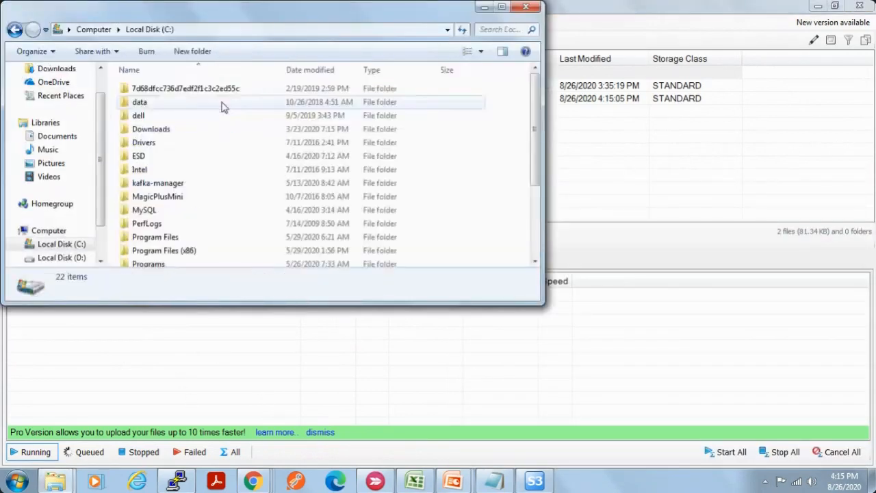
double_click(152, 144)
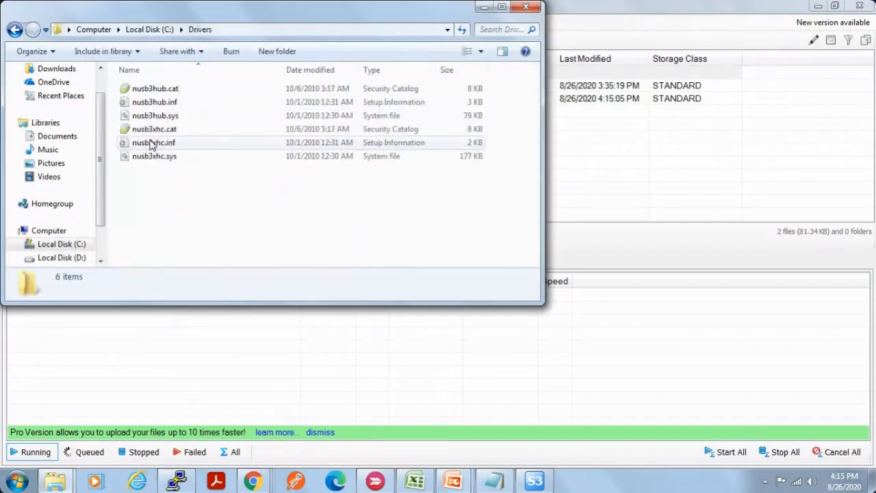
key(BackSpace)
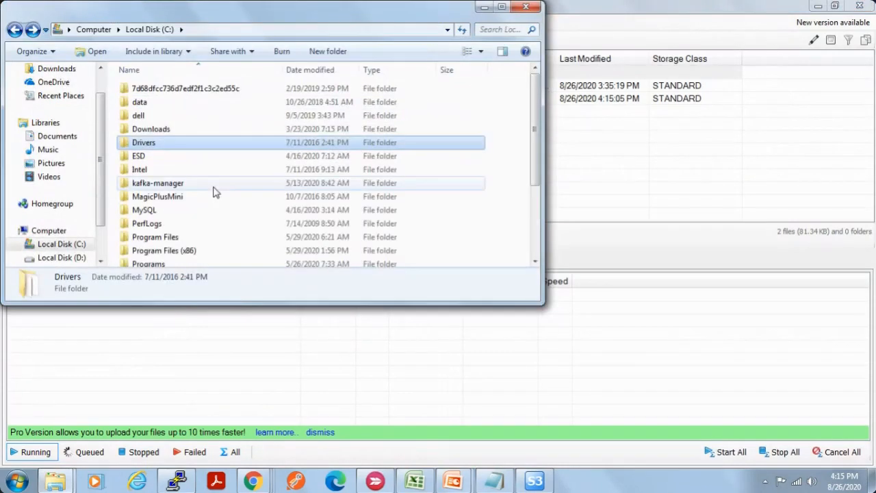
double_click(172, 186)
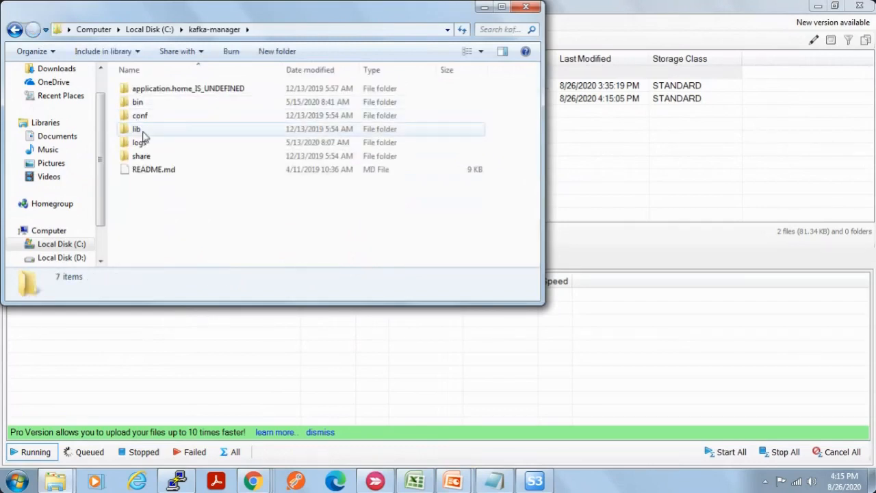
click(142, 132)
double_click(184, 132)
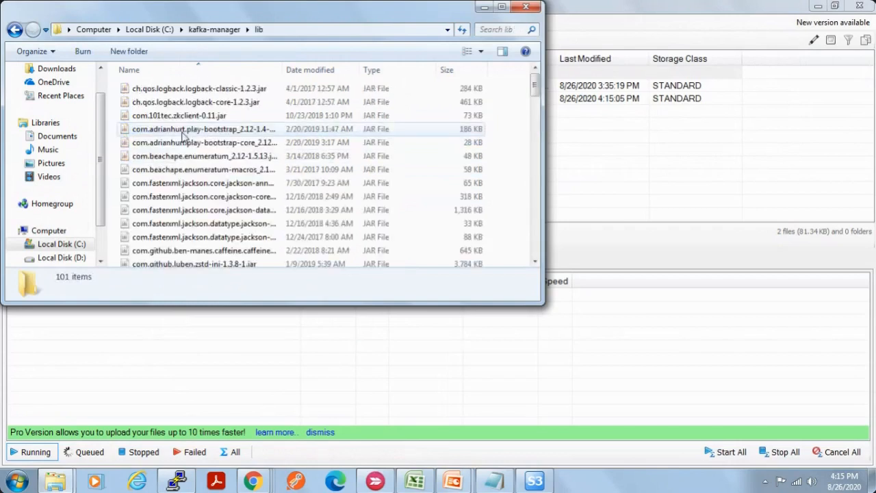
drag(219, 209, 415, 364)
click(414, 363)
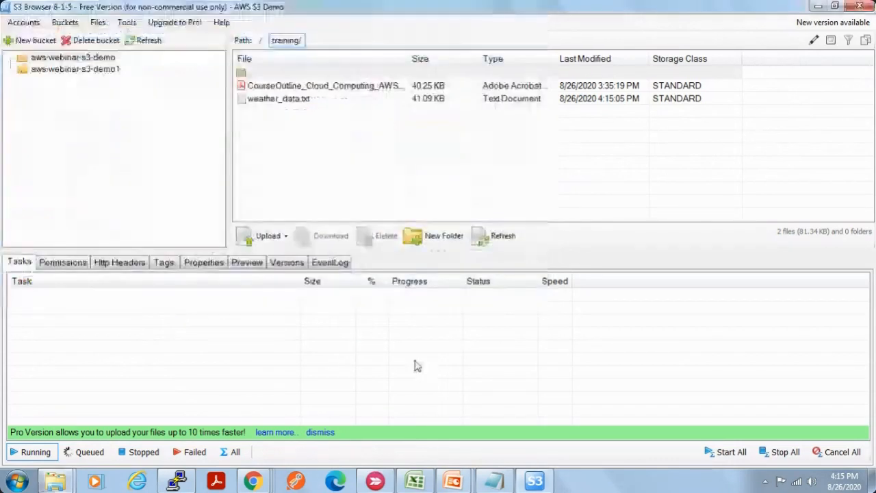
Upload the C:\kafka-manager\lib folder to the training folder, reusing the path copied from Windows Explorer
click(267, 235)
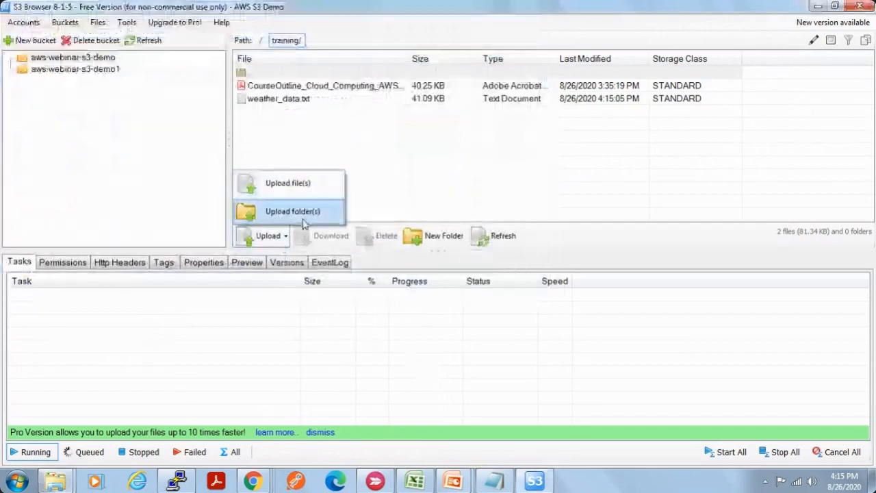
click(292, 210)
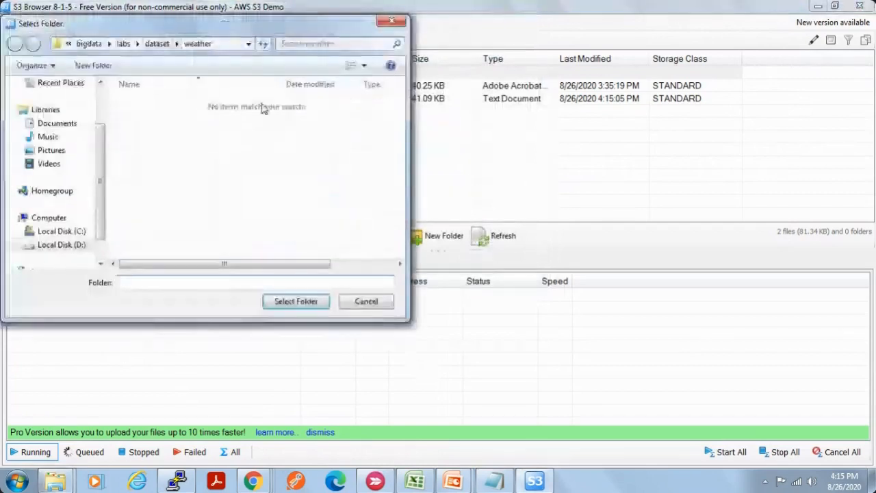
key(alt+Tab)
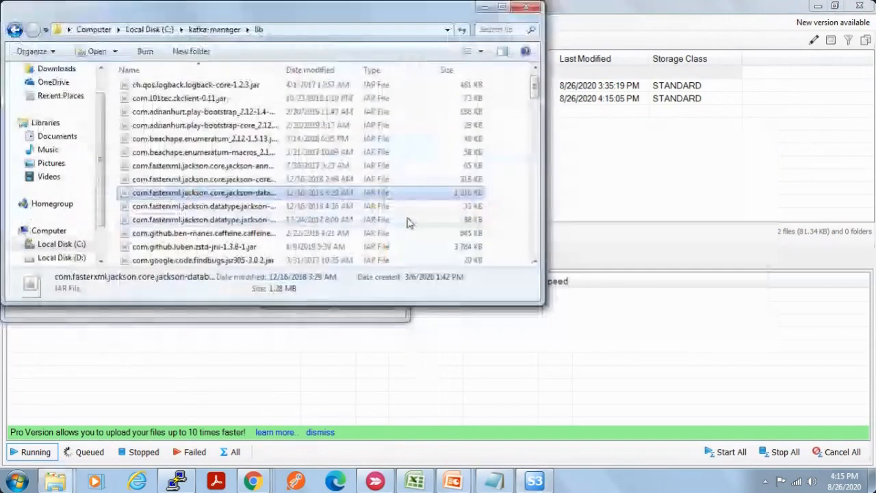
click(285, 30)
key(ctrl+c)
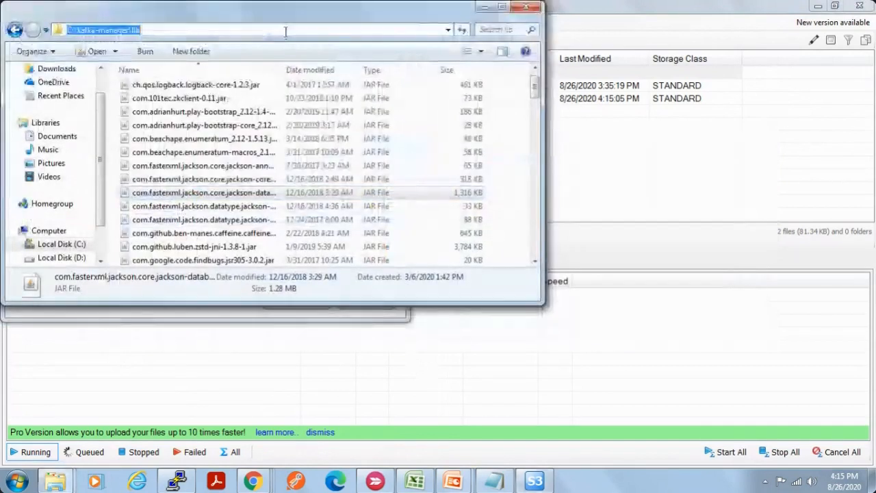
key(alt+Tab)
click(228, 45)
key(ctrl+v)
key(Return)
click(280, 301)
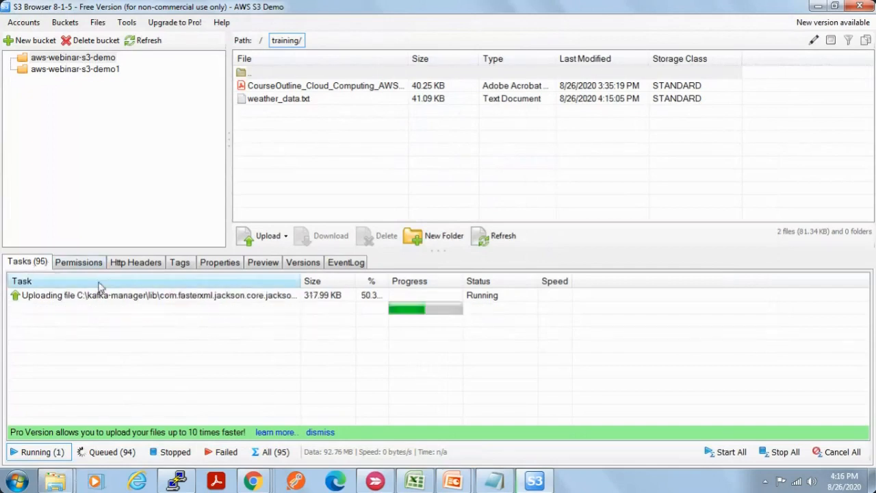
Review the queued and running upload tasks for the kafka-manager\lib files
click(108, 452)
scroll(264, 355, down, 12)
scroll(263, 354, down, 10)
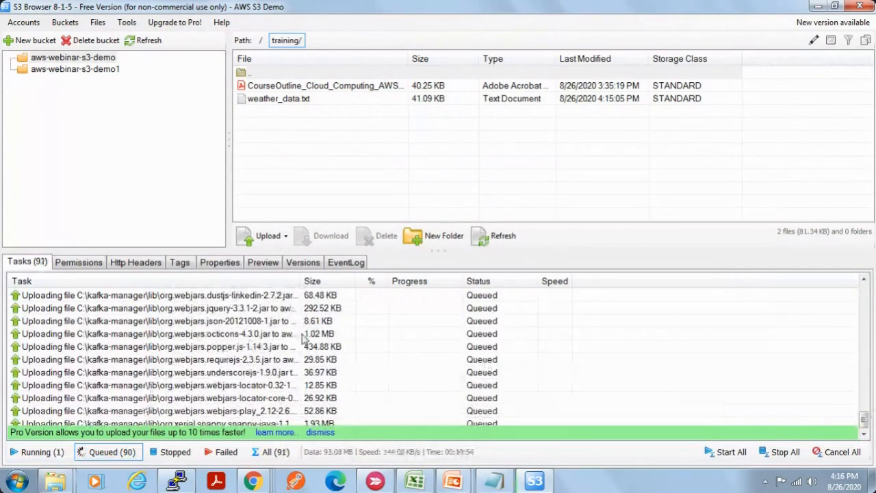
scroll(301, 337, up, 15)
scroll(302, 338, up, 3)
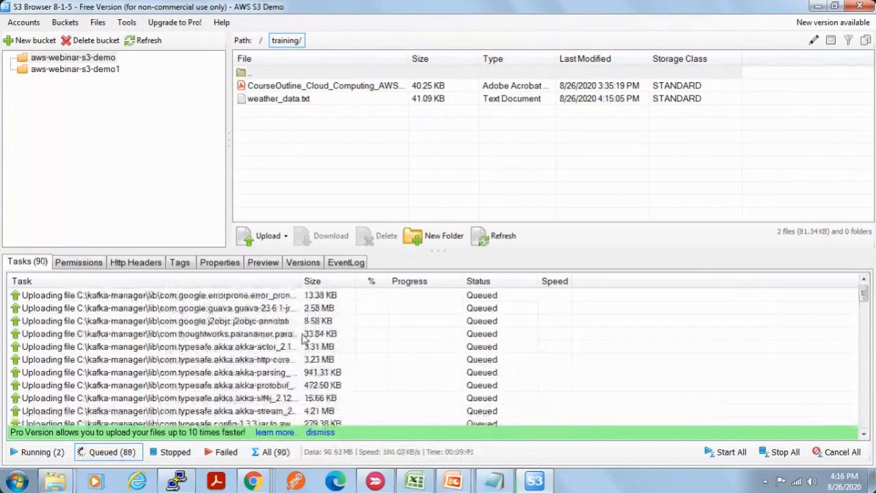
click(64, 455)
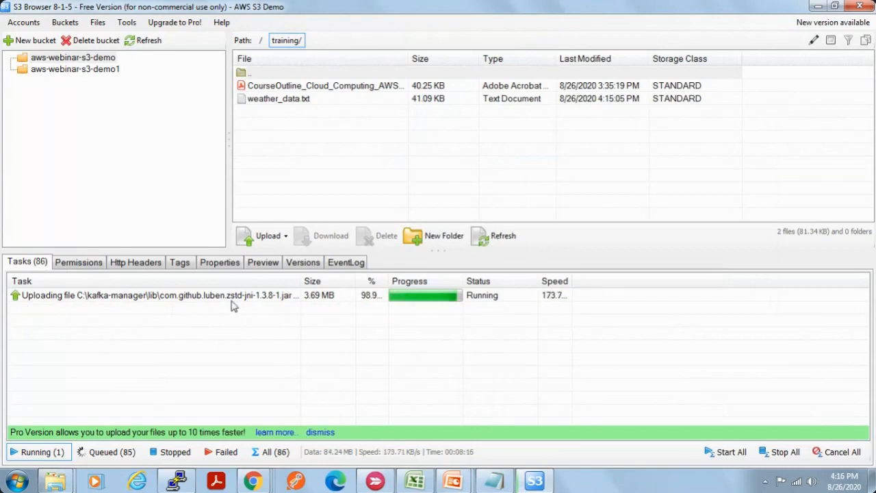
click(129, 455)
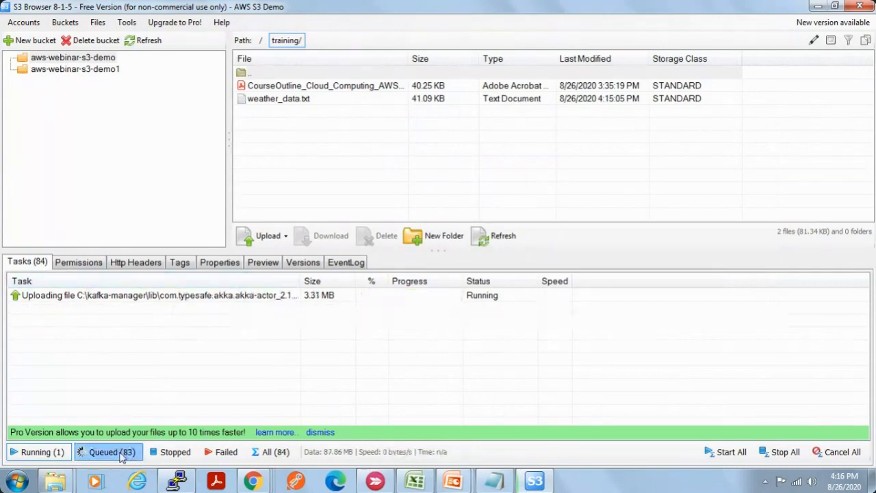
click(410, 334)
scroll(411, 363, down, 7)
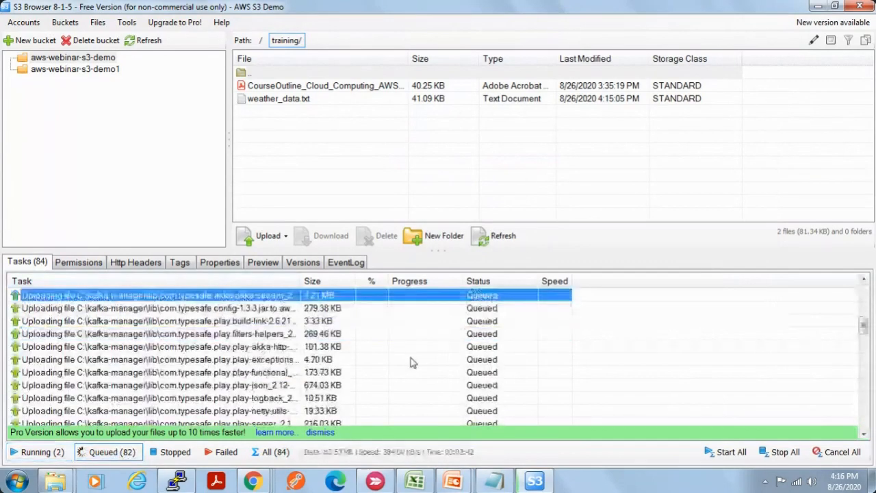
scroll(411, 363, up, 7)
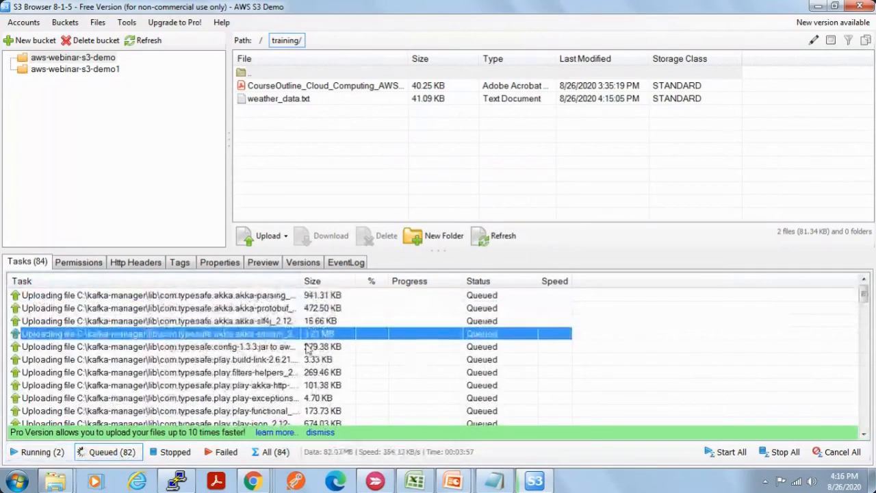
Switch to the IAM console in Chrome, close the Create Access Key dialog, and open the S3 bucket list
click(253, 481)
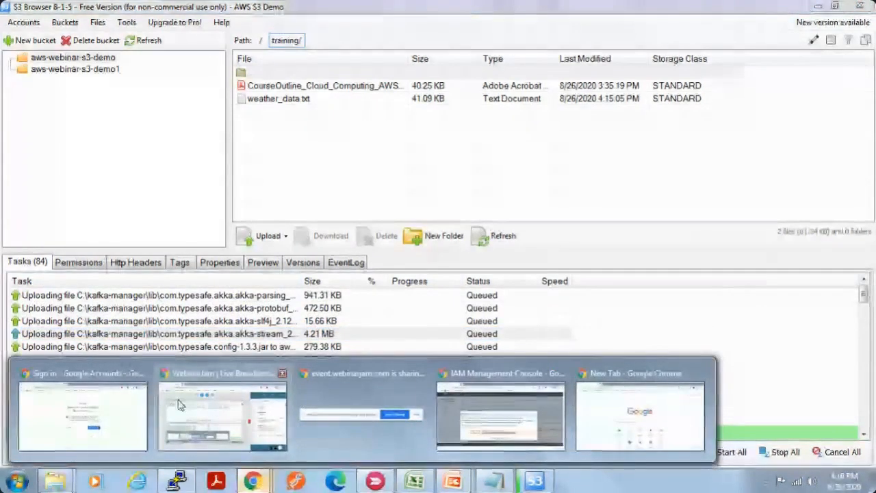
click(484, 406)
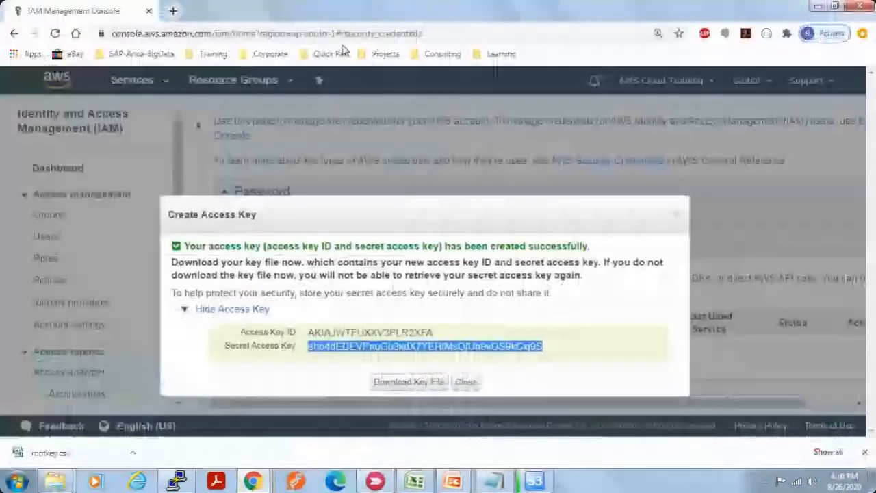
click(676, 216)
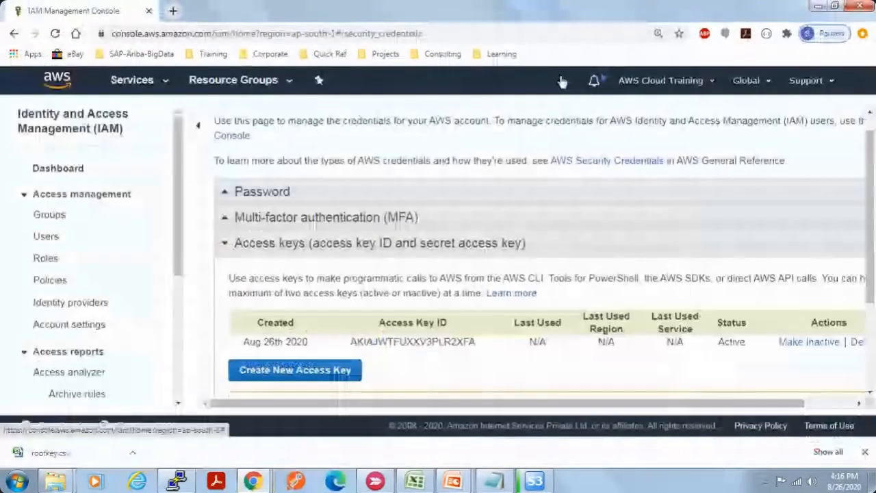
click(139, 80)
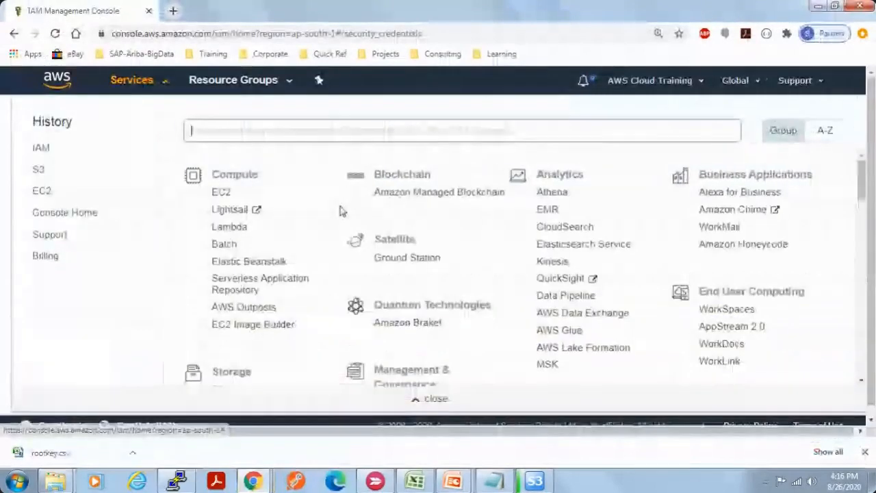
scroll(365, 342, down, 3)
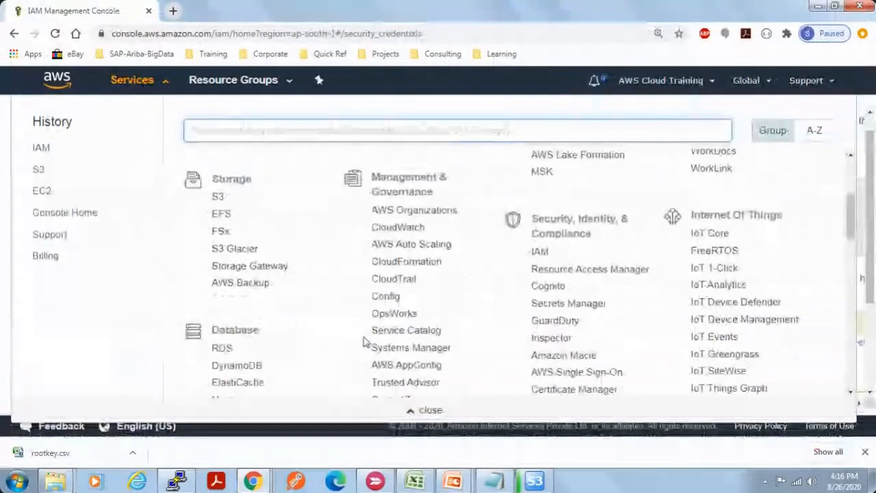
click(217, 197)
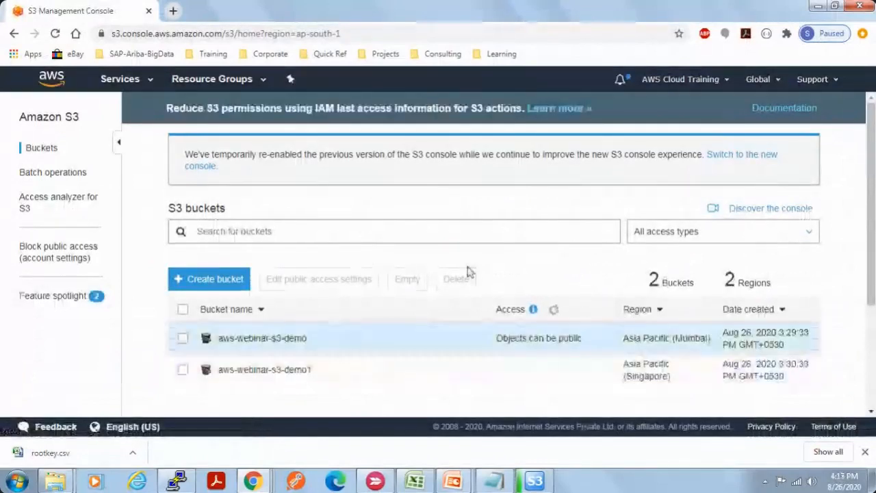
Check the upload queue in S3 Browser, and open the Amazon S3 pricing page in a new Chrome tab by searching "s3 pricing"
click(536, 481)
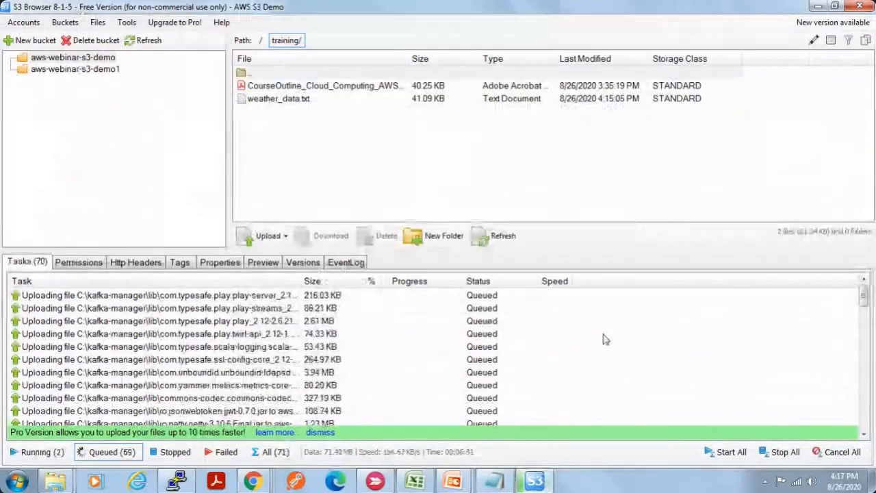
key(alt+Tab)
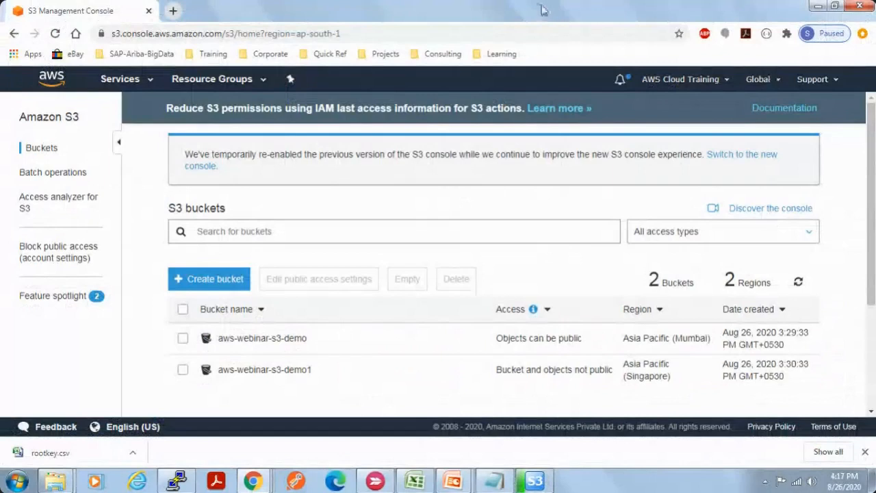
click(174, 11)
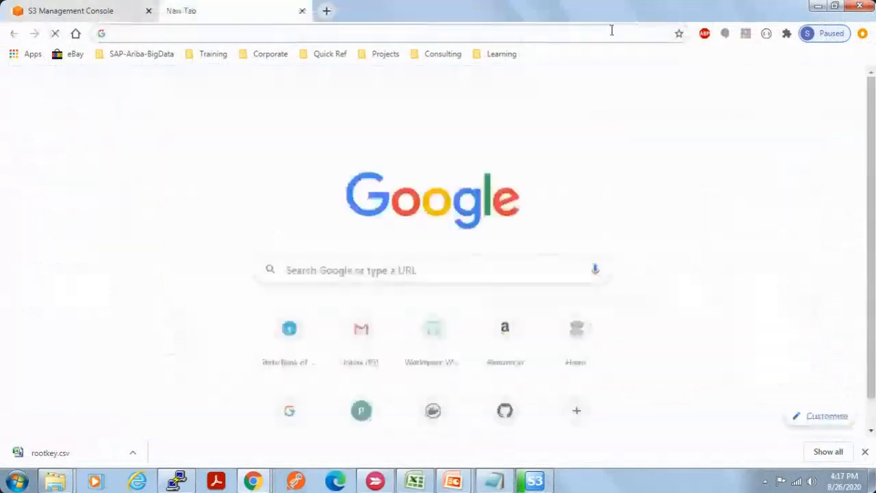
text(s)
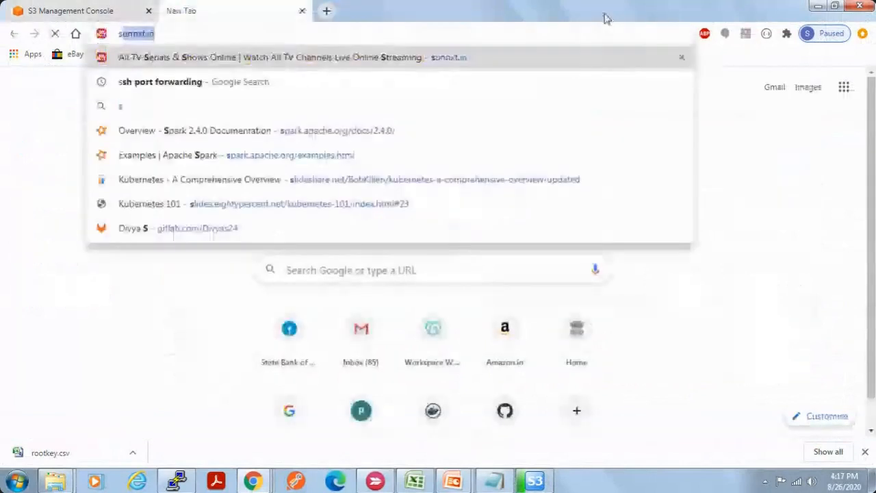
text(3 pricing)
key(Return)
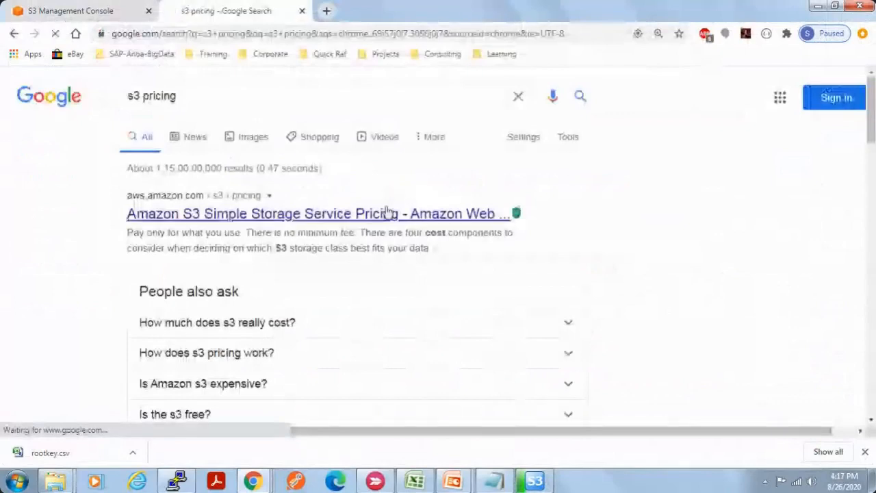
click(94, 15)
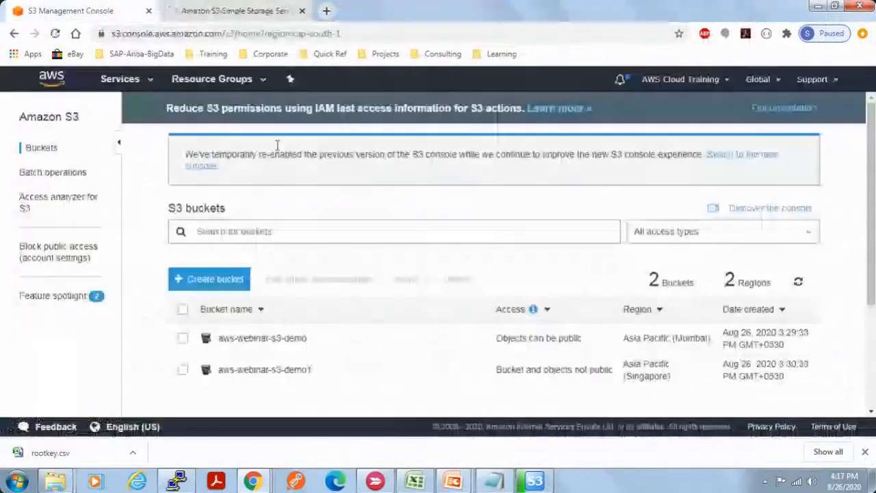
click(212, 9)
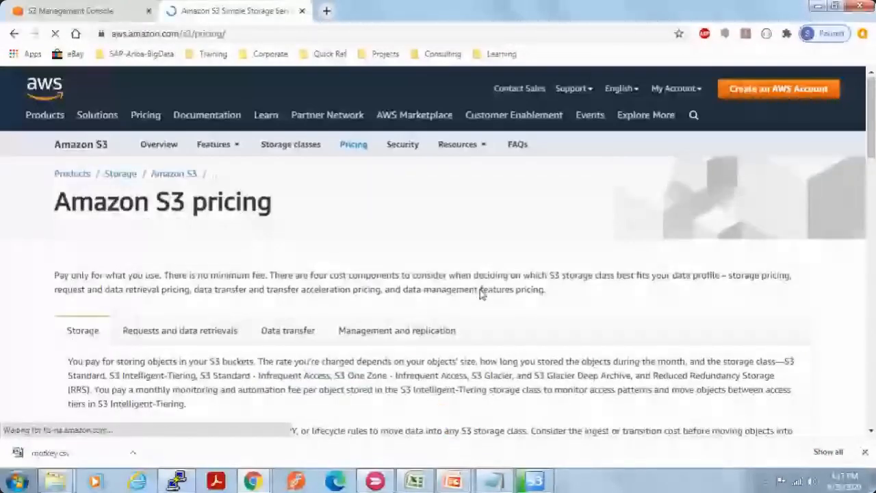
Examine the S3 Standard storage price per GB for the first 50 TB per month in Asia Pacific (Mumbai)
scroll(484, 358, down, 2)
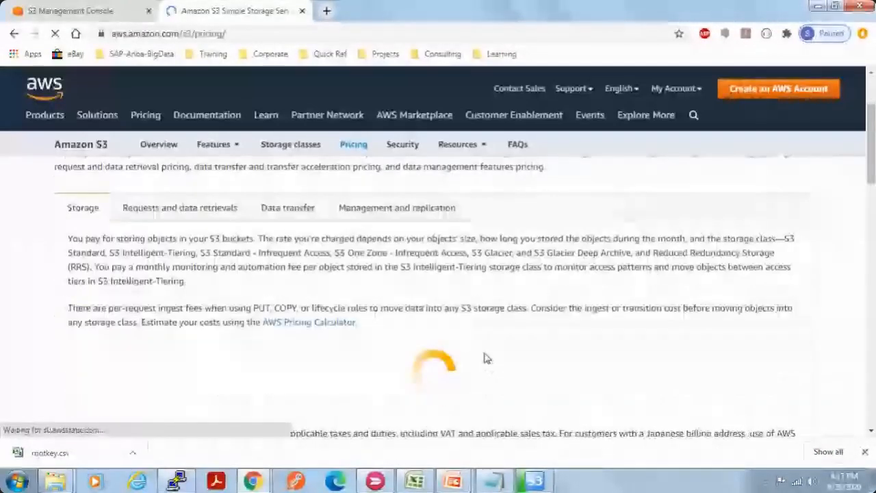
scroll(484, 358, down, 3)
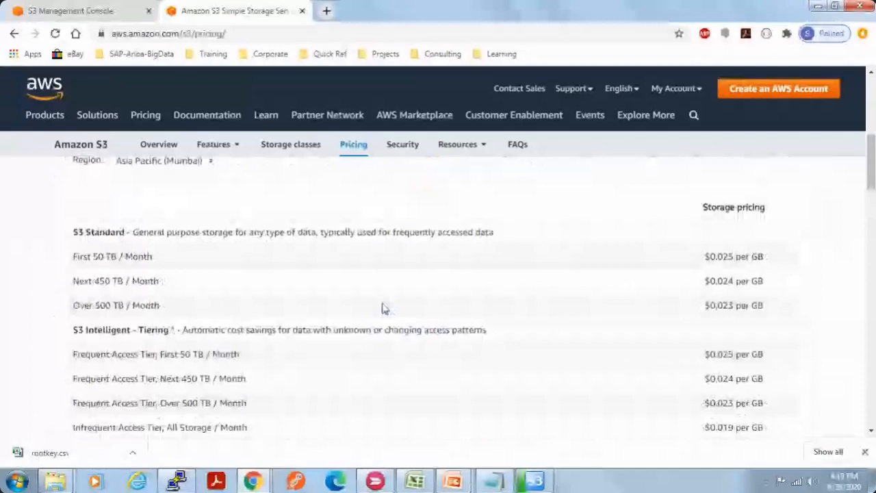
drag(73, 233, 125, 233)
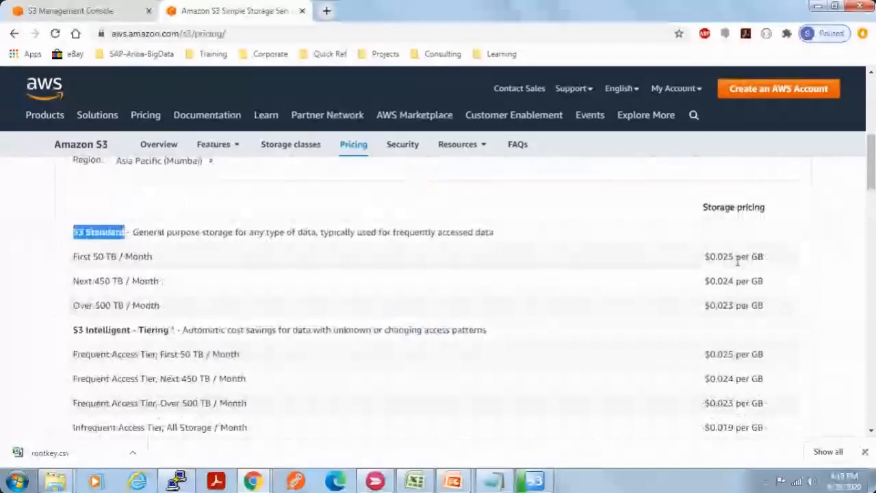
click(82, 256)
drag(80, 257, 115, 261)
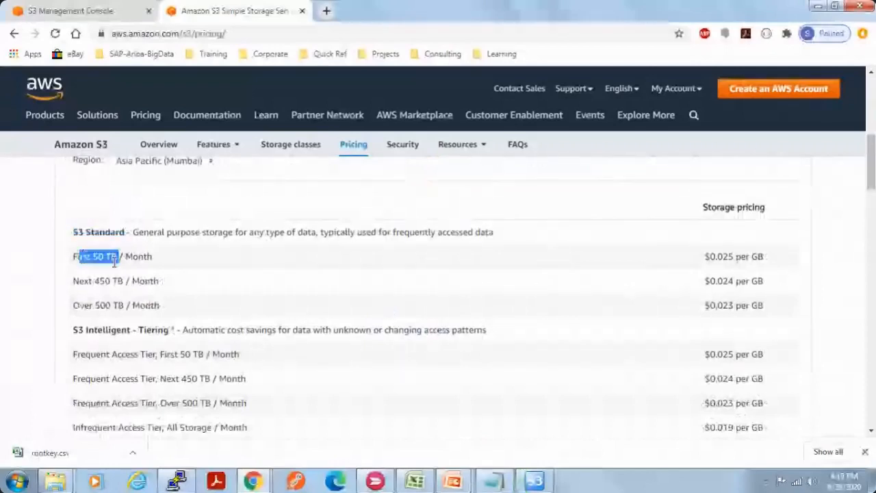
drag(716, 257, 737, 256)
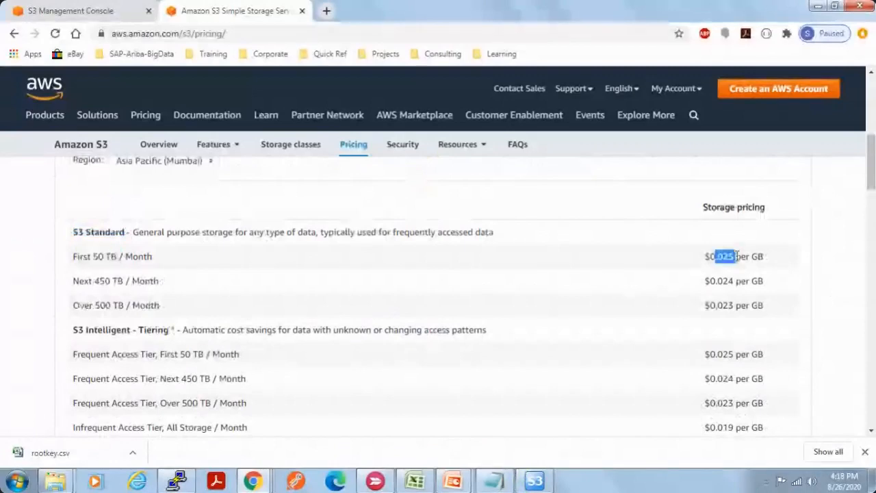
Open Calculator and multiply the S3 Standard price of 0.025 by 75, moving the calculator clear of the tier names
key(super)
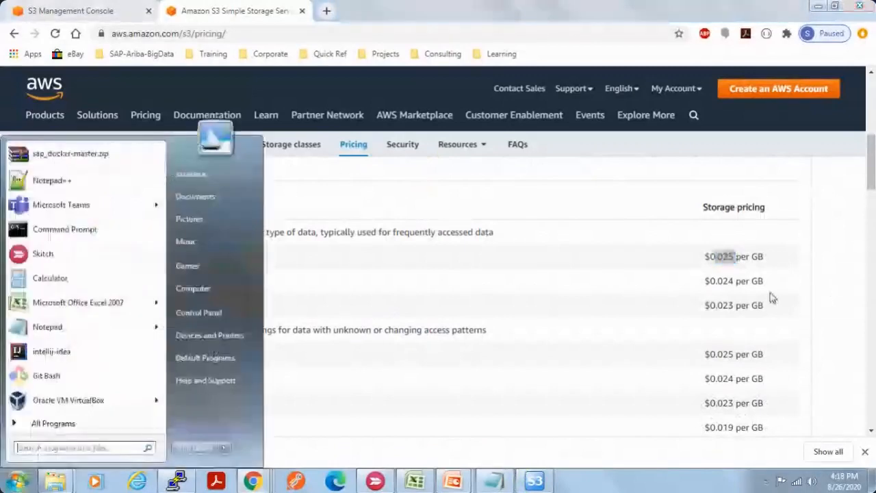
text(calc)
key(Return)
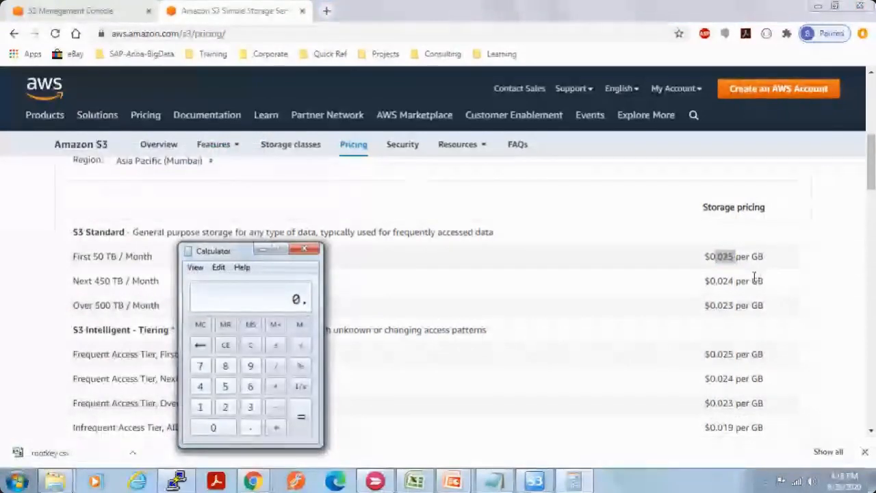
text(.025*75)
key(Return)
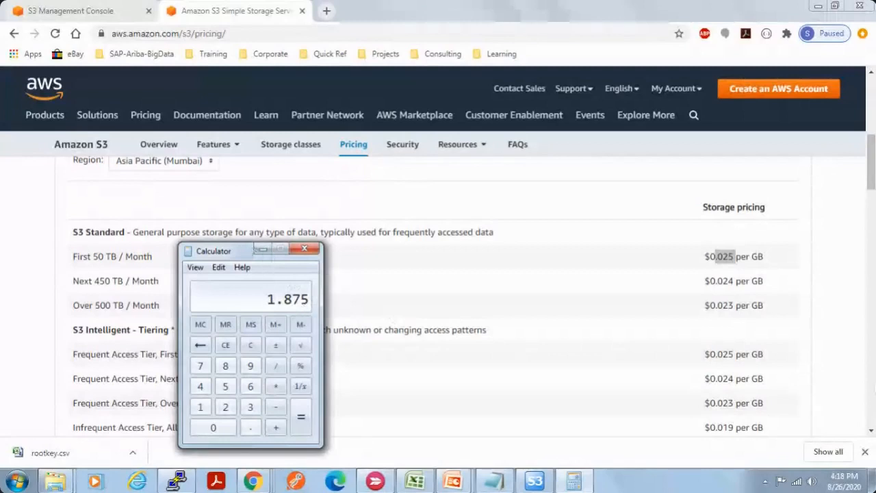
drag(236, 259, 415, 271)
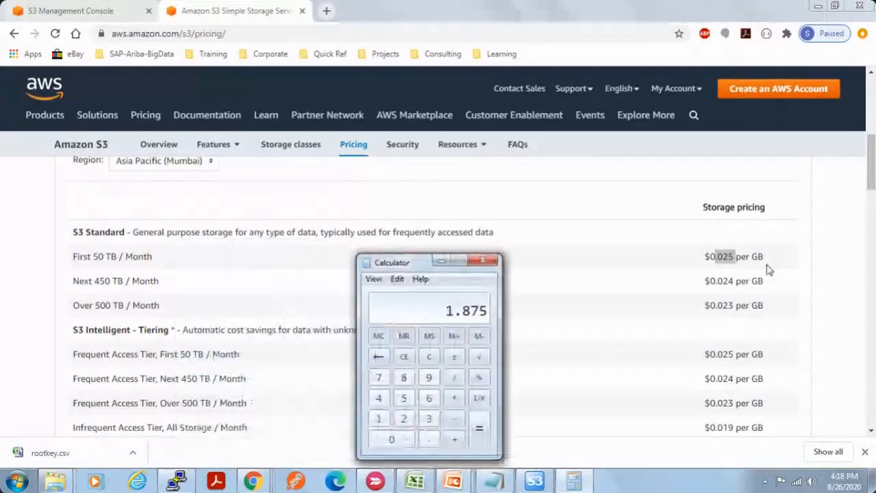
Compare the per-GB storage prices of the Infrequent Access tier and S3 Glacier Deep Archive with S3 Standard
click(101, 254)
scroll(118, 324, down, 1)
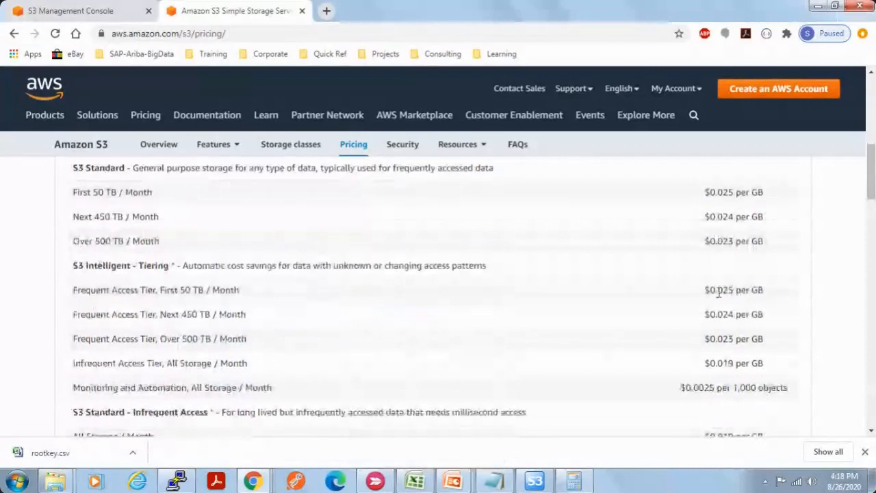
drag(92, 363, 162, 363)
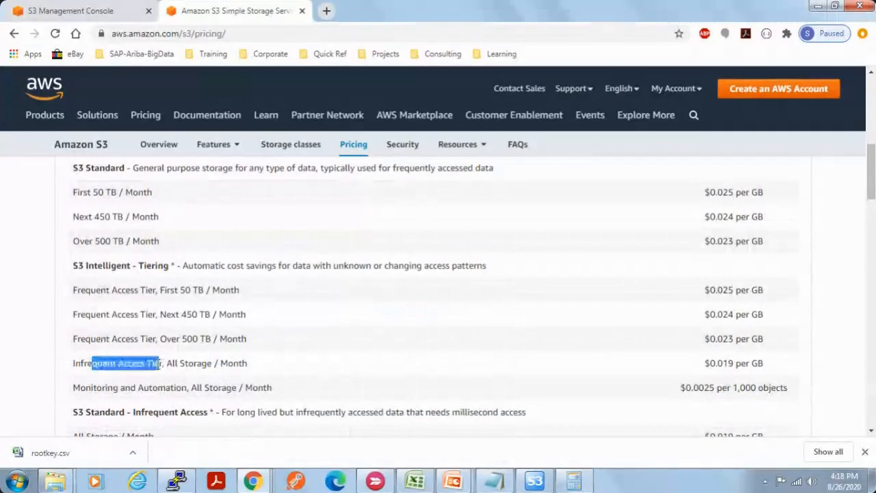
drag(715, 363, 735, 362)
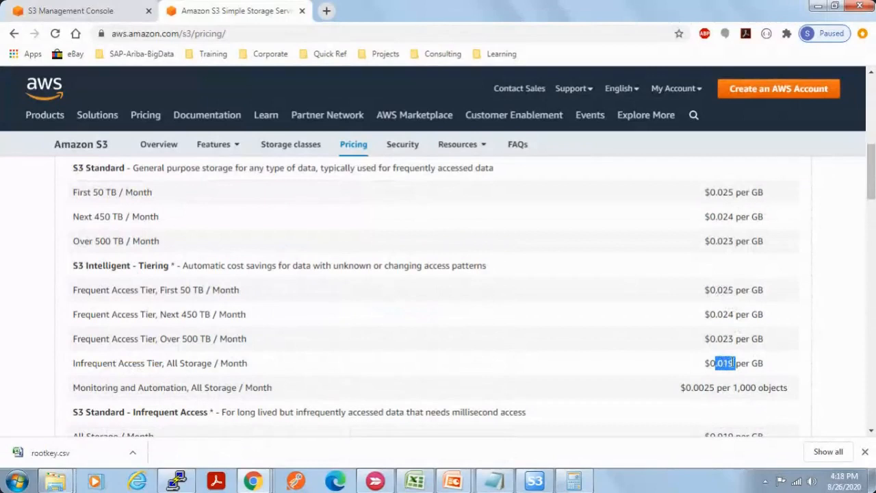
scroll(743, 363, down, 4)
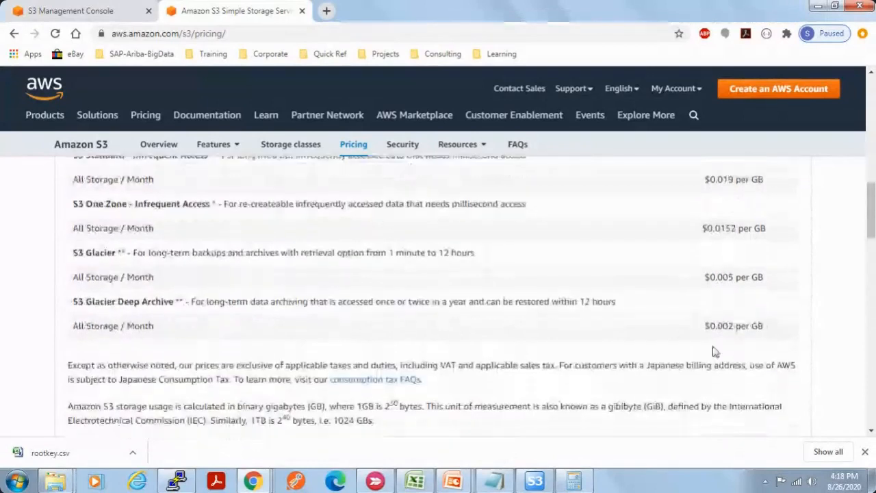
drag(704, 325, 738, 327)
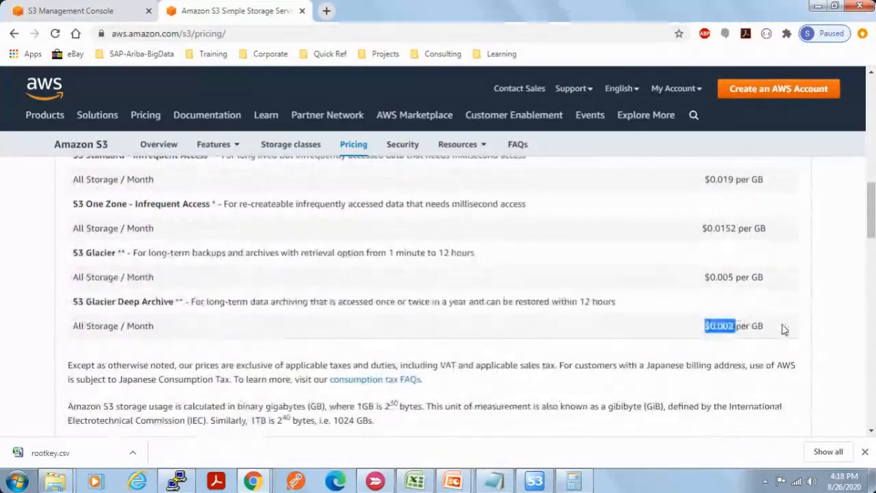
scroll(799, 319, up, 3)
scroll(802, 322, up, 1)
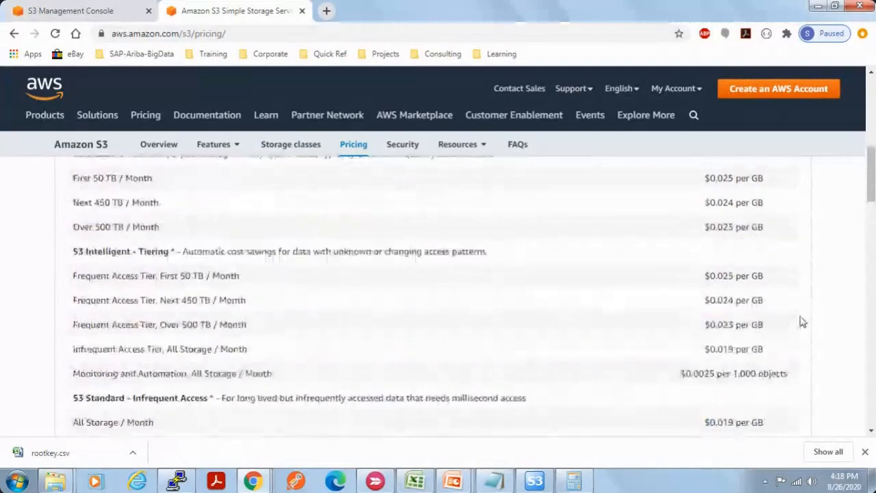
scroll(802, 322, up, 1)
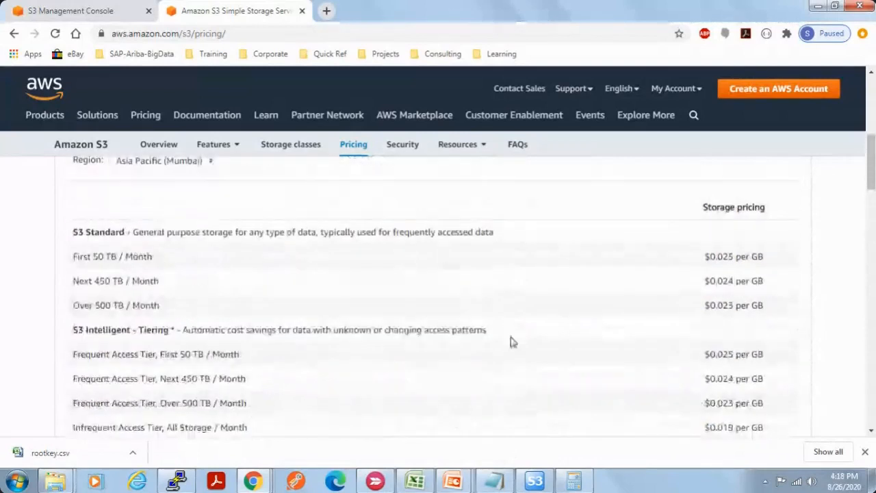
scroll(511, 337, down, 5)
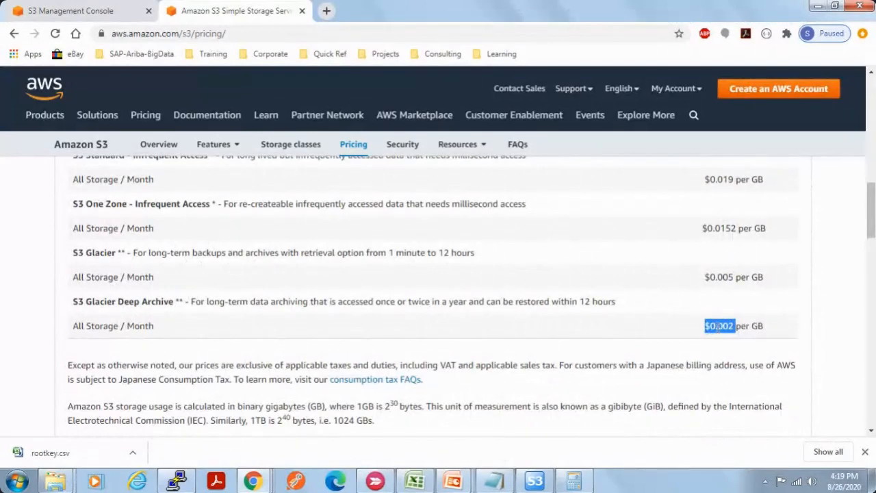
Multiply the S3 Glacier Deep Archive price of 0.002 by 75 in Calculator and return to the pricing page
click(582, 483)
key(Escape)
key(period)
text(002)
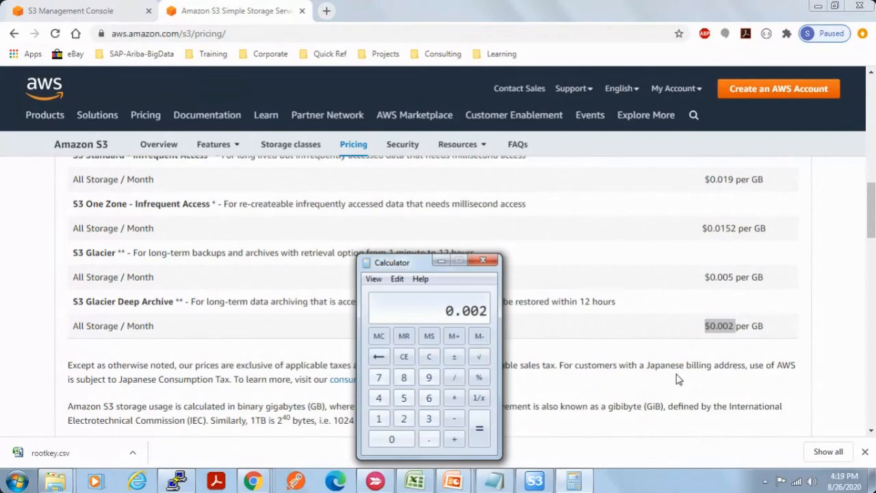
key(asterisk)
text(75)
key(Return)
click(802, 319)
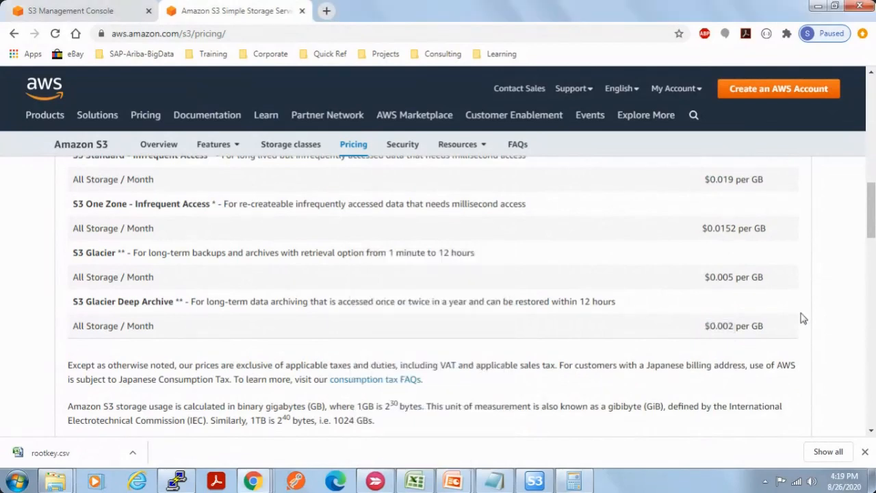
Show the requests and data retrievals pricing and examine the S3 Standard price for PUT, COPY, POST and LIST requests
scroll(802, 318, up, 1)
scroll(802, 318, down, 6)
scroll(802, 318, up, 15)
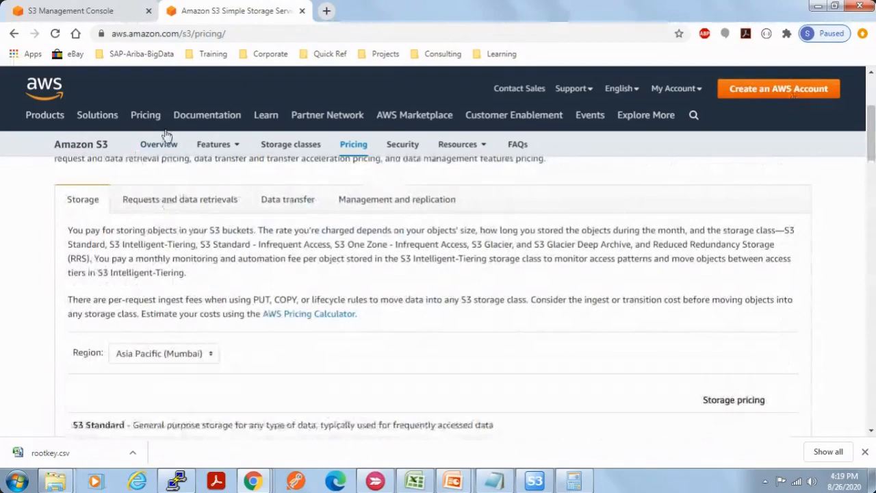
click(168, 202)
scroll(346, 373, down, 2)
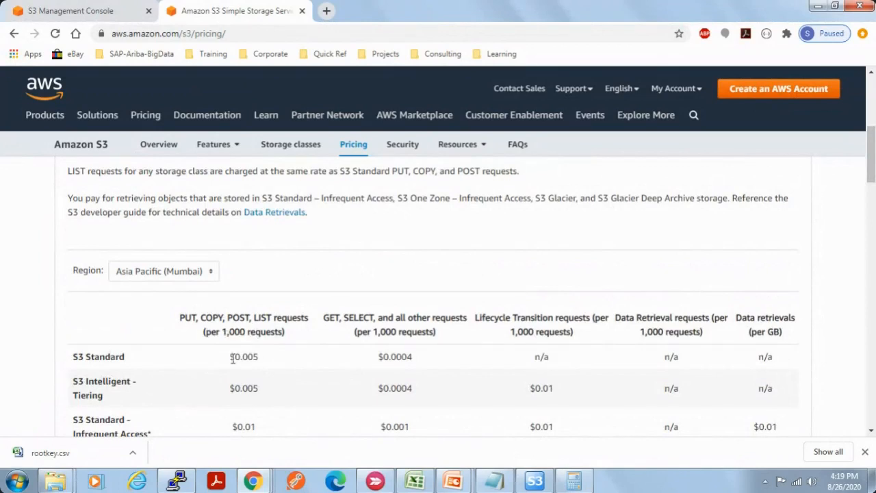
drag(231, 356, 261, 360)
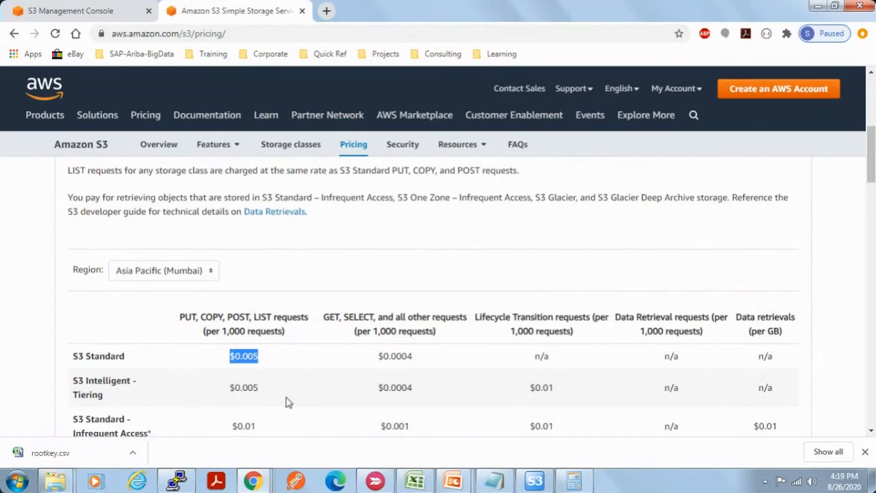
Compare the request and data retrieval prices of the other storage classes with S3 Standard
scroll(286, 402, down, 1)
scroll(279, 377, down, 2)
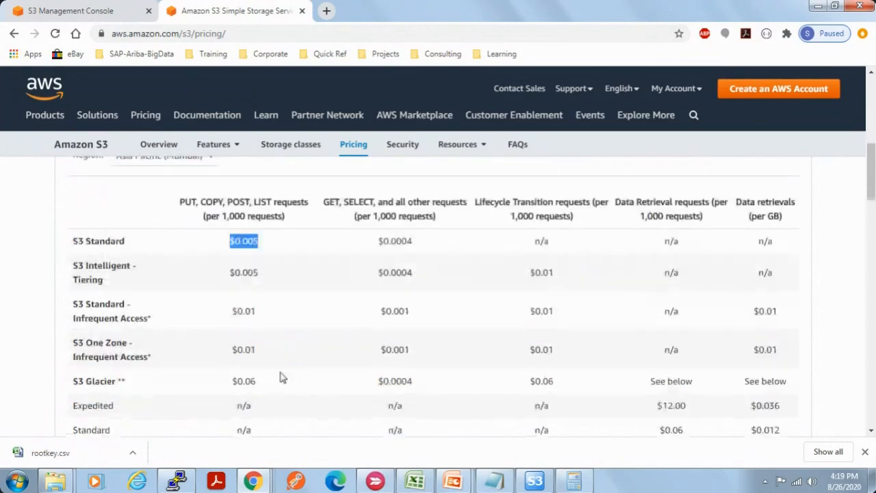
scroll(280, 377, up, 4)
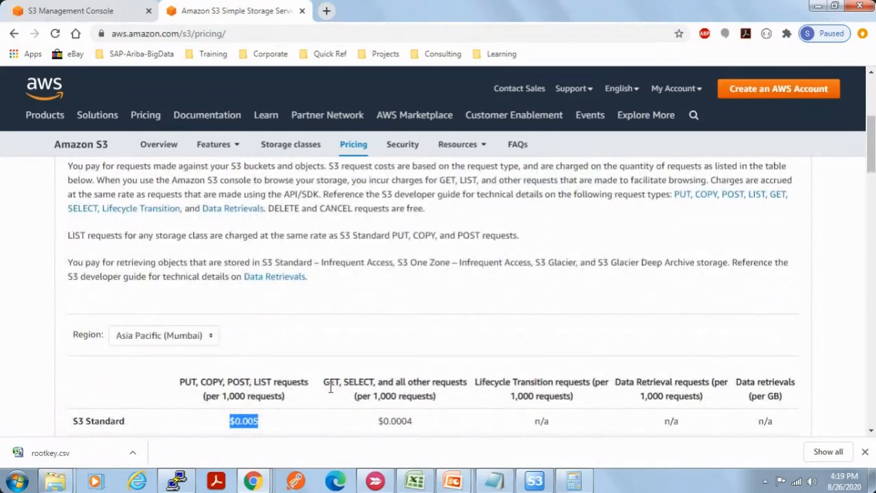
Show the data transfer pricing and examine the outbound tiers for up to 1 GB and the next 9.999 TB per month
scroll(331, 386, up, 3)
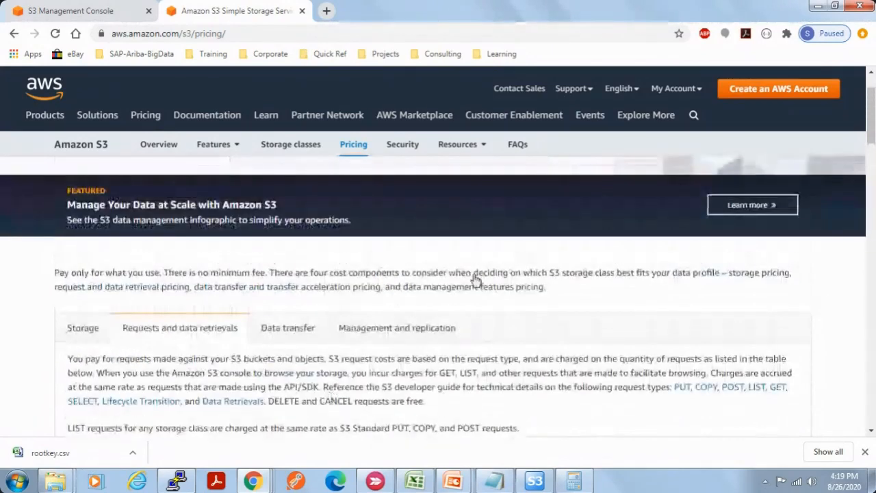
scroll(499, 406, down, 3)
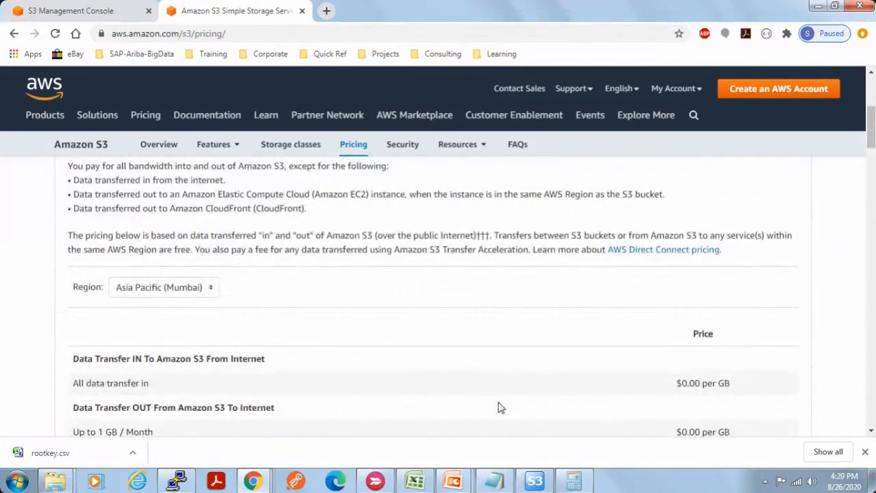
scroll(741, 419, down, 2)
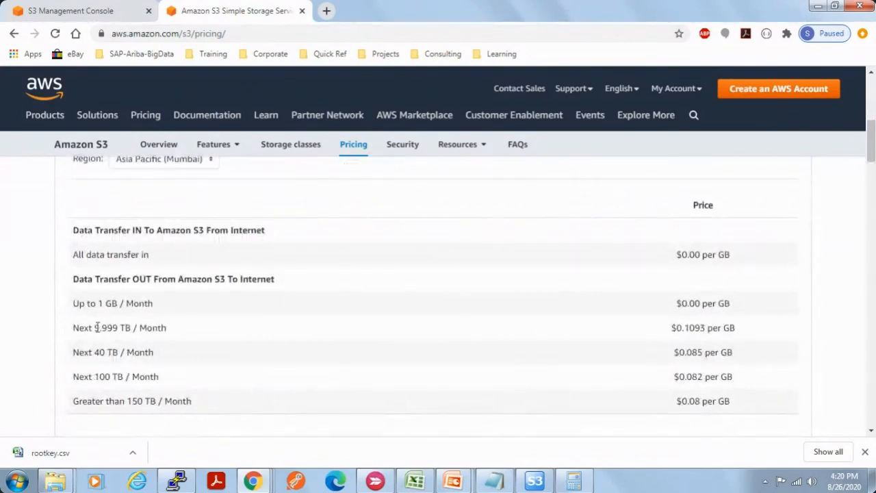
drag(80, 304, 171, 313)
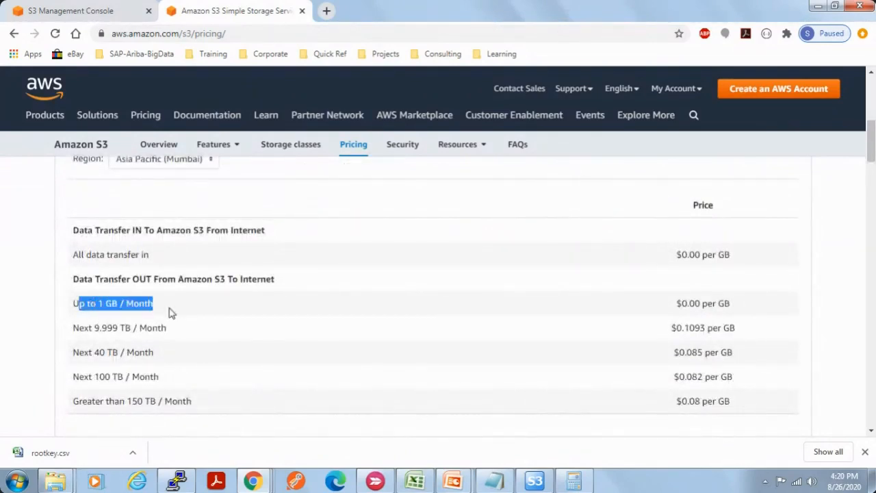
drag(83, 328, 185, 331)
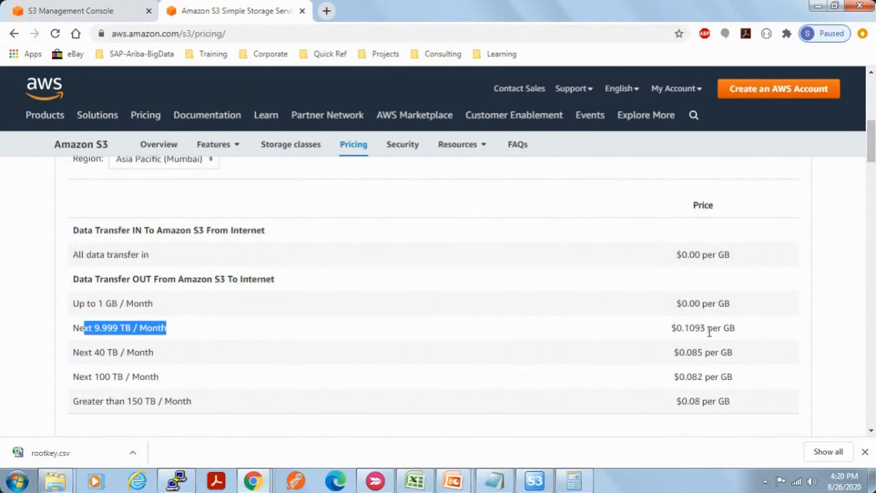
Show the management and replication pricing and examine the S3 Inventory, Analytics, Object Tagging and Replication charges
scroll(708, 415, up, 1)
scroll(709, 415, up, 3)
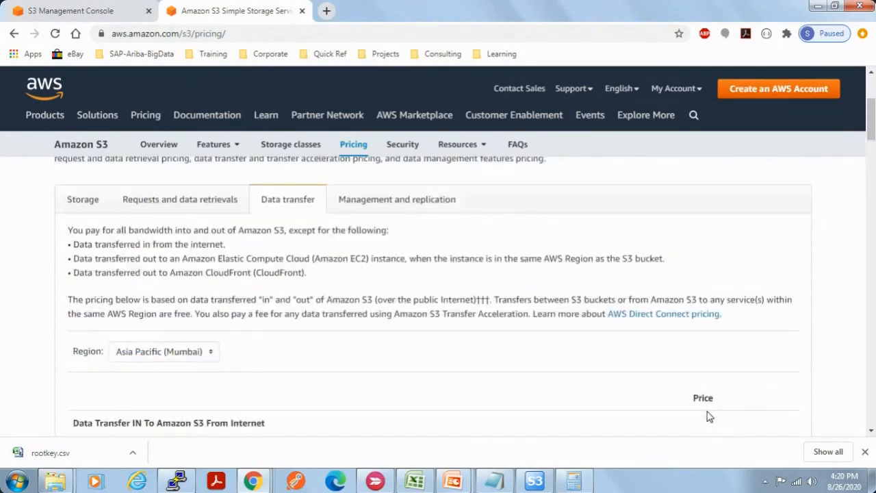
click(397, 199)
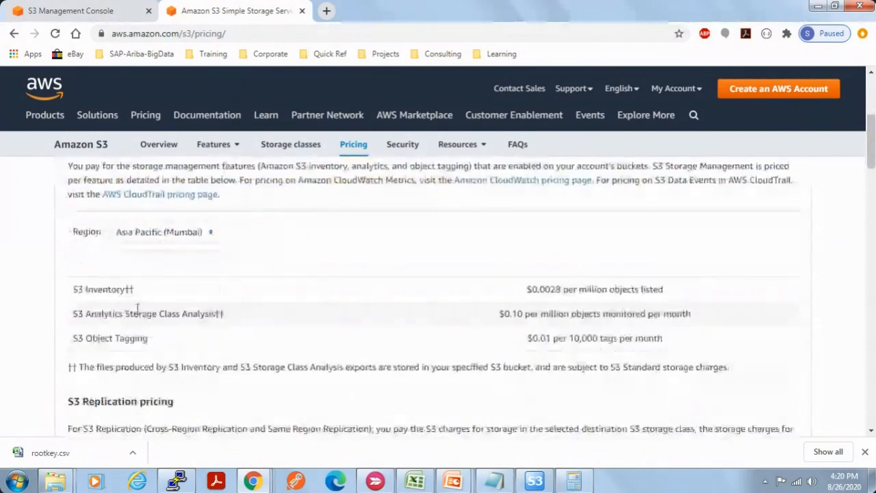
scroll(425, 325, down, 3)
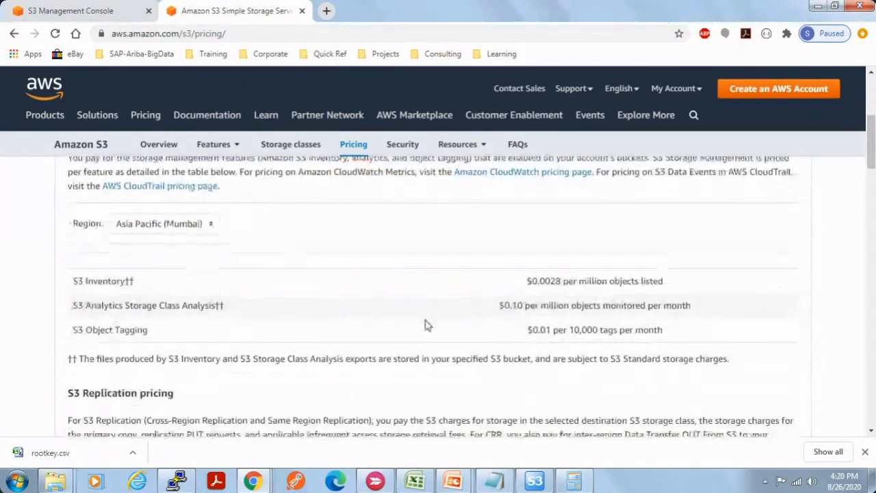
scroll(331, 352, down, 2)
Return to the storage pricing and view its introduction for the Asia Pacific (Mumbai) region
scroll(329, 353, up, 9)
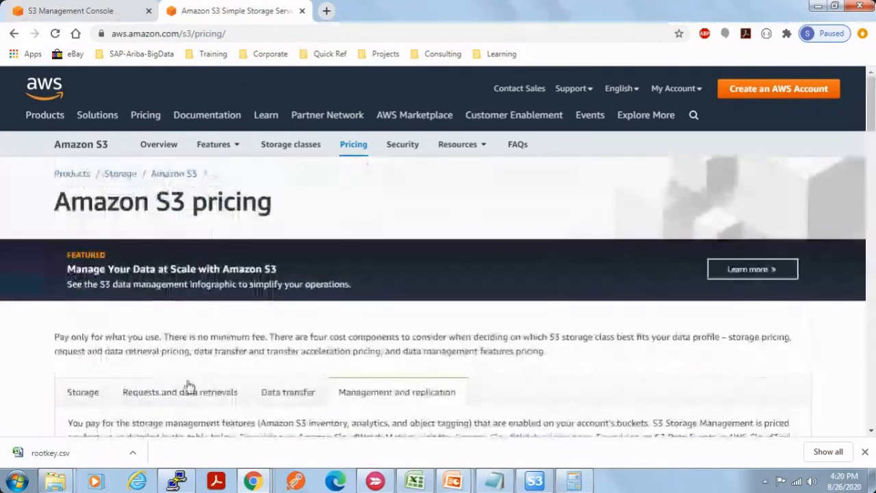
click(103, 394)
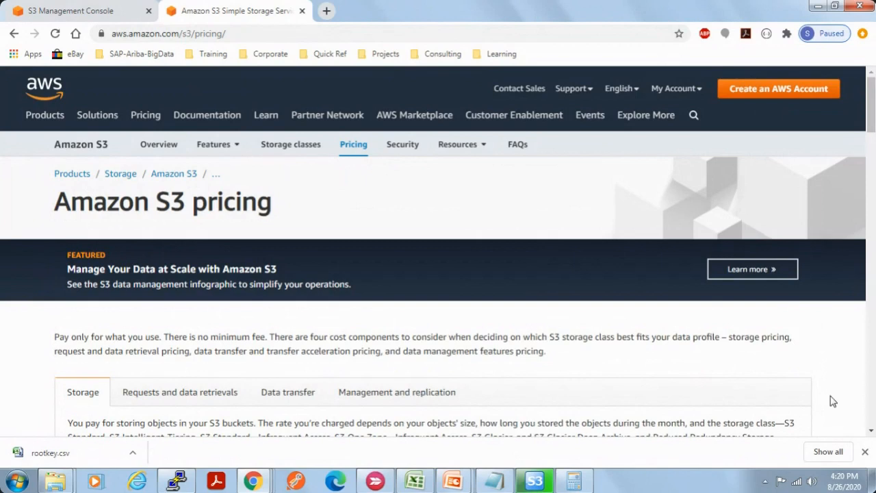
scroll(851, 381, down, 2)
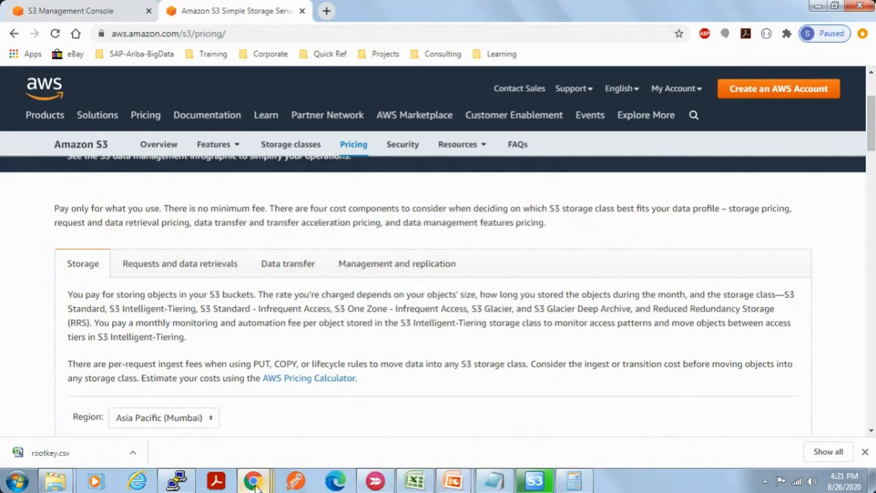
Switch to the WebinarJam live broadcast window and turn off screen sharing
mouse_move(254, 482)
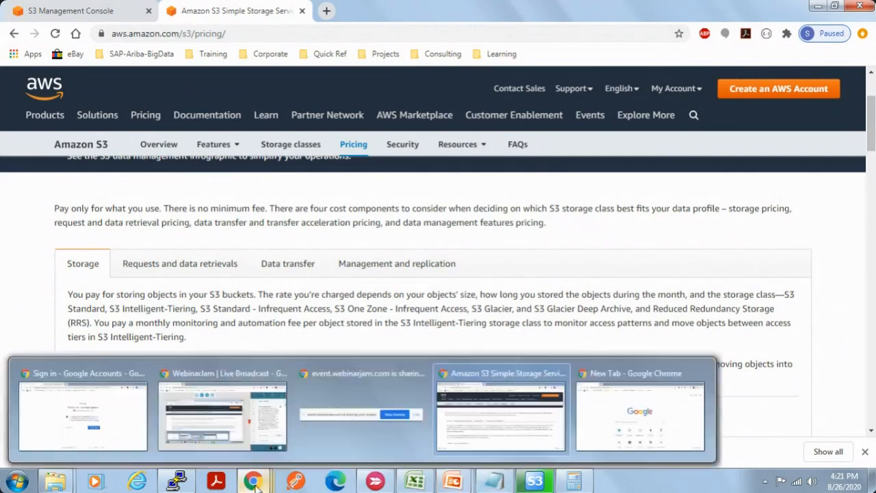
click(260, 439)
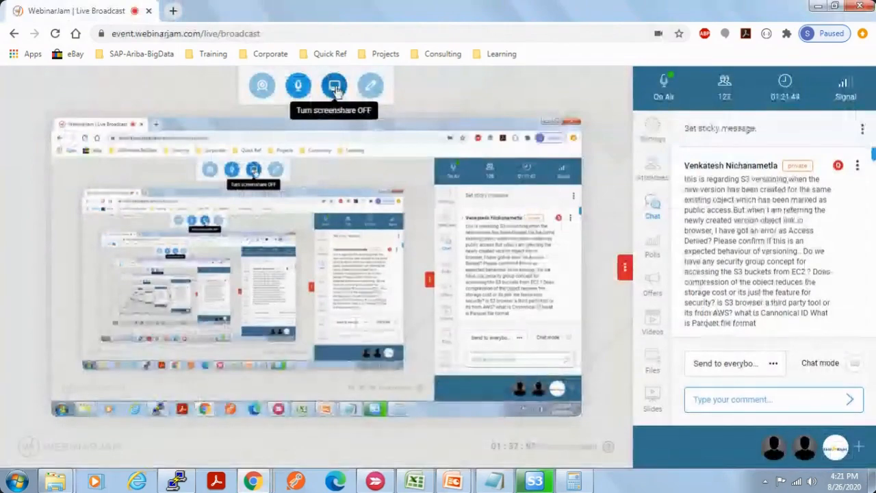
click(334, 87)
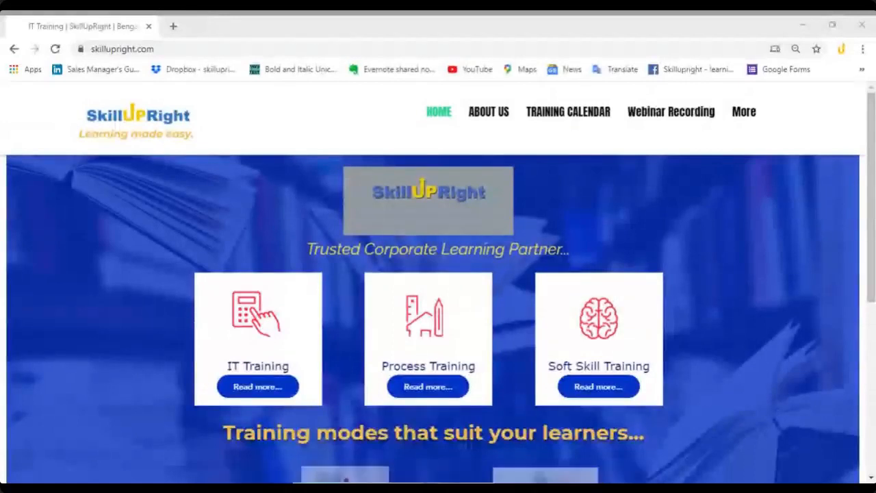
Highlight the skillupright.com address and open the site's AWS webinar recordings page
click(123, 50)
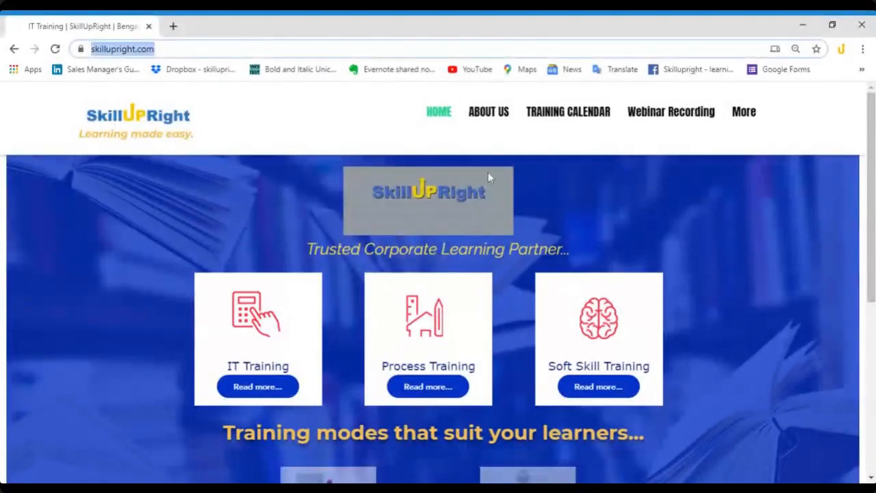
mouse_move(649, 114)
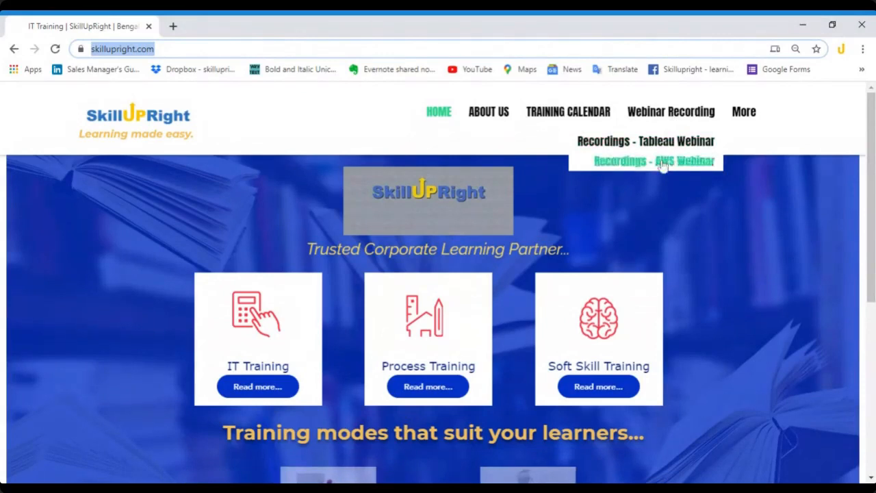
click(639, 165)
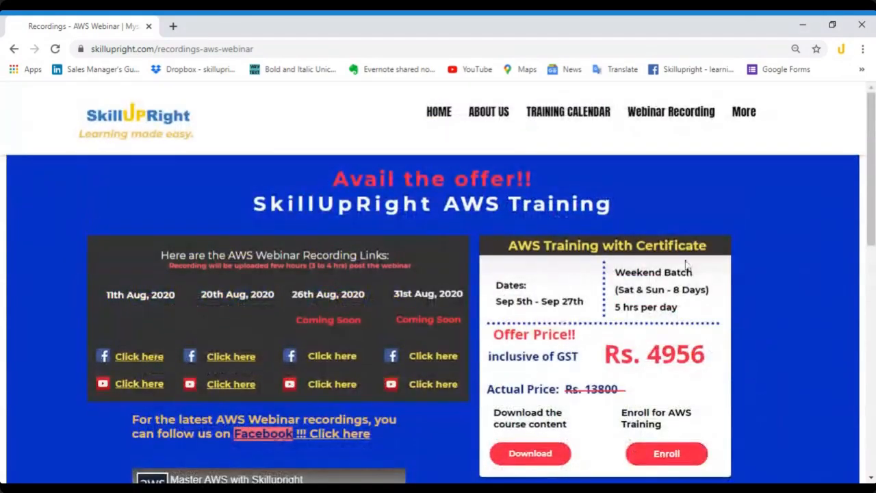
Examine the AWS training offer's price and its course content download and enrollment options
scroll(616, 472, down, 1)
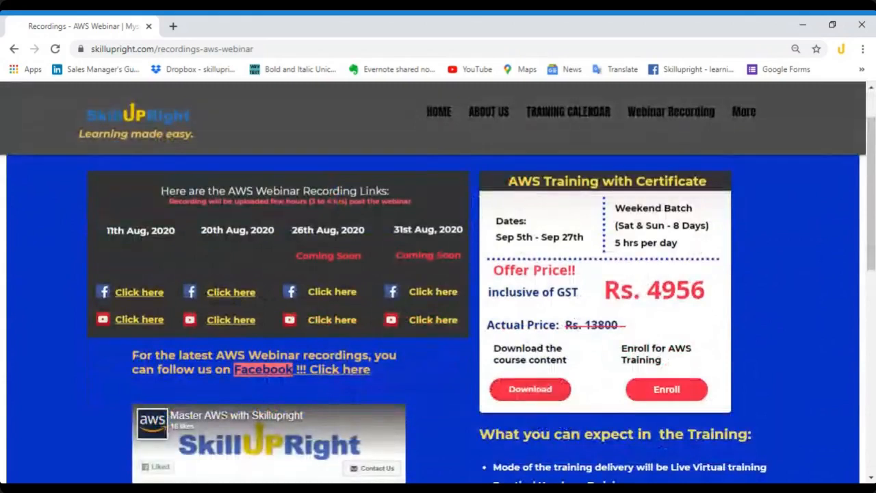
drag(603, 290, 705, 290)
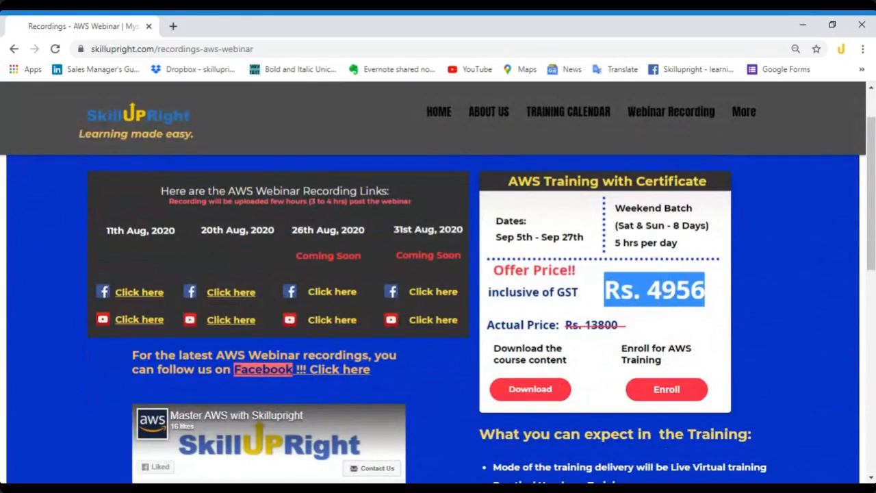
click(624, 334)
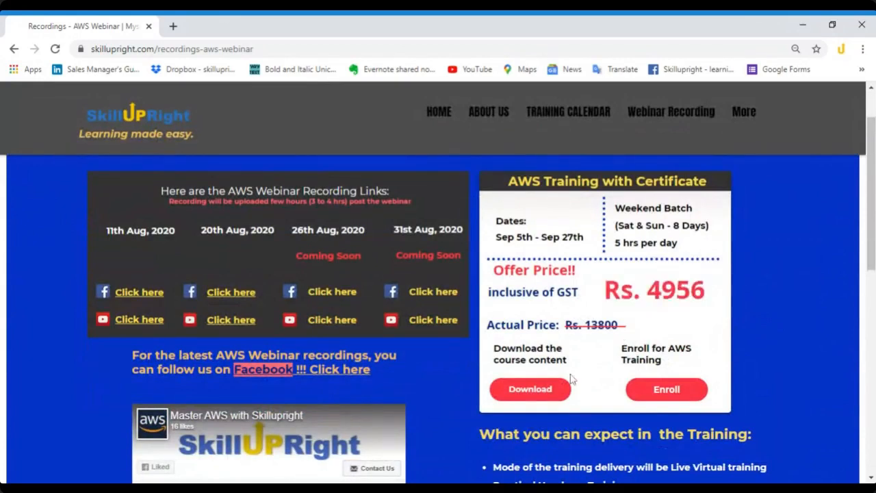
click(507, 387)
click(647, 401)
Review the enquiry contact details, the Facebook feed and the AWS webinar recording links on the page
scroll(568, 350, down, 4)
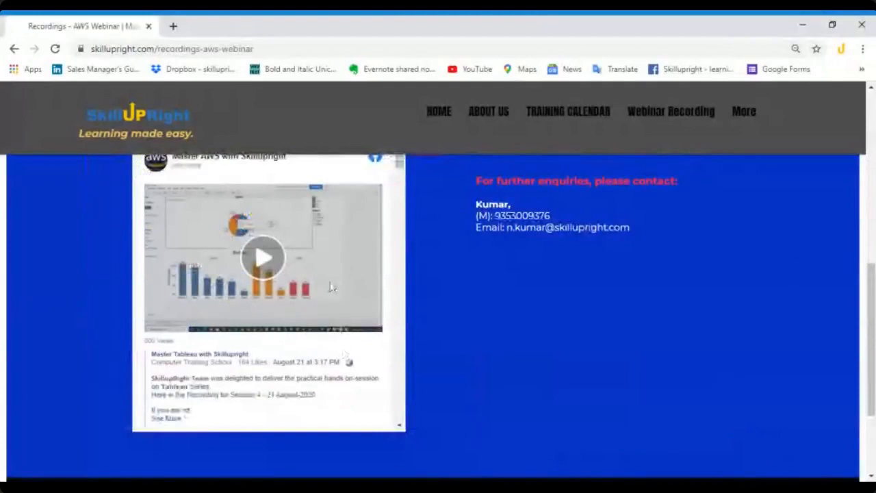
scroll(234, 260, up, 1)
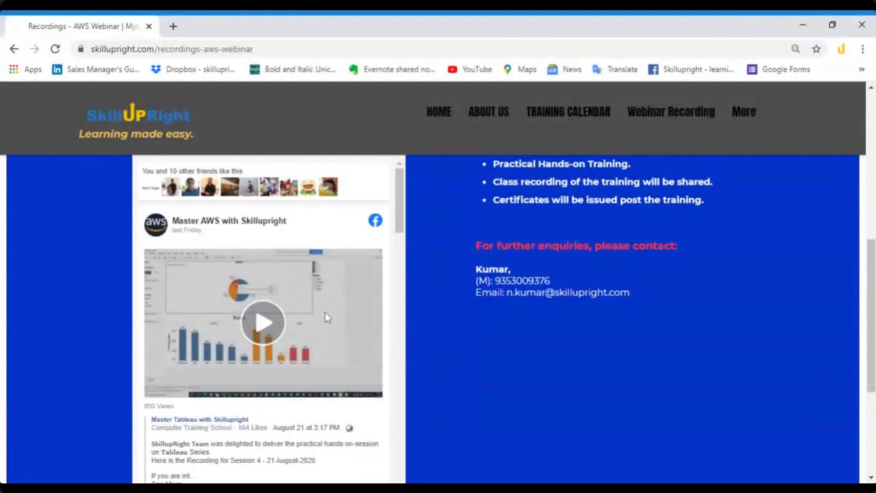
scroll(323, 299, up, 4)
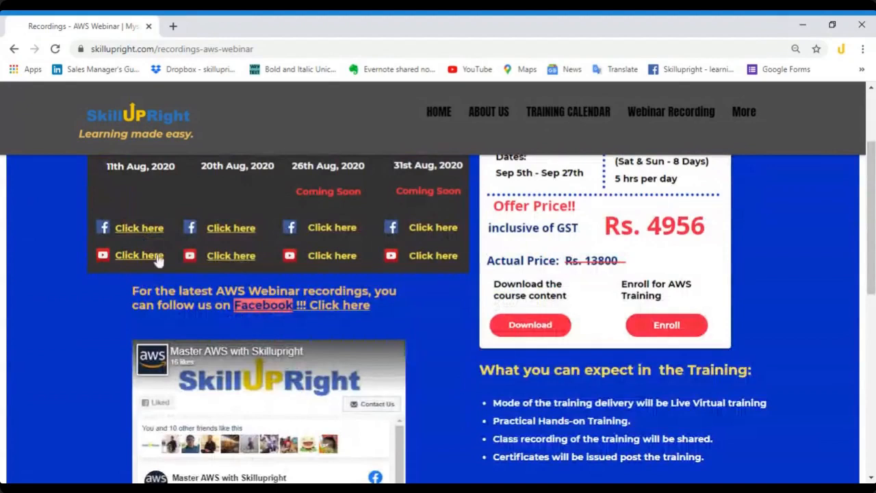
scroll(254, 258, up, 2)
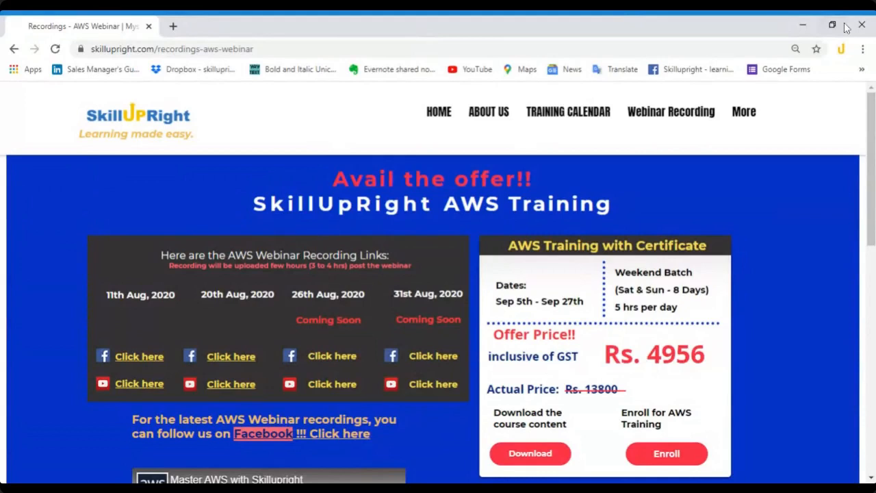
Highlight the full web address of the AWS webinar recordings page
key(alt+Tab)
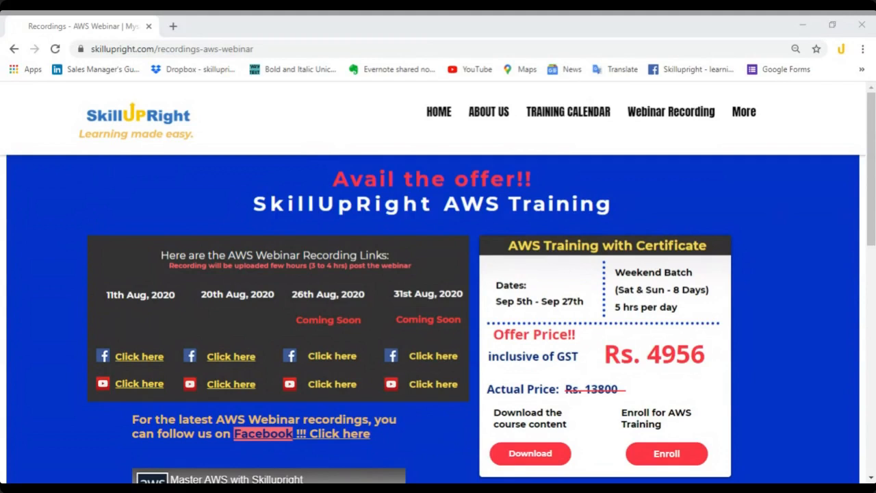
drag(254, 48, 89, 52)
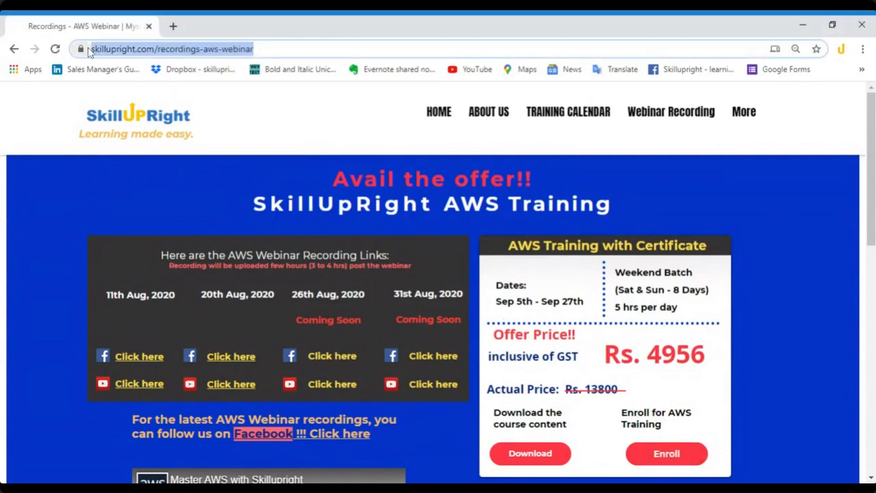
key(alt+Tab)
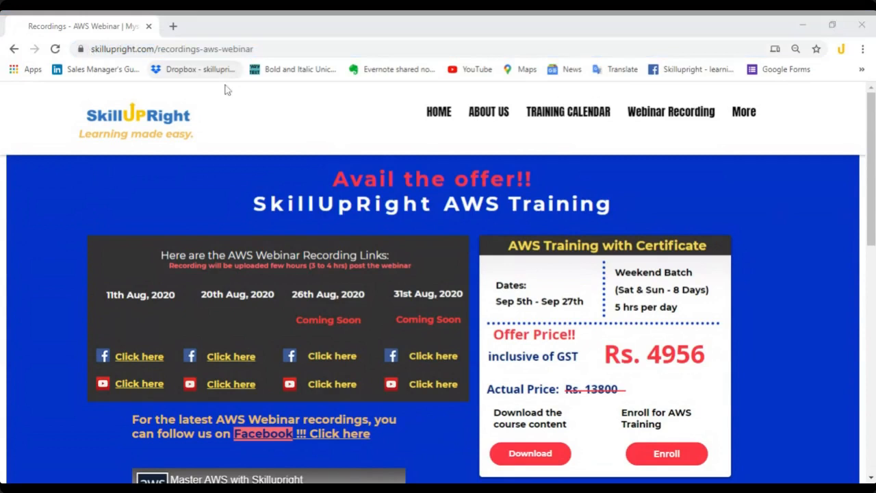